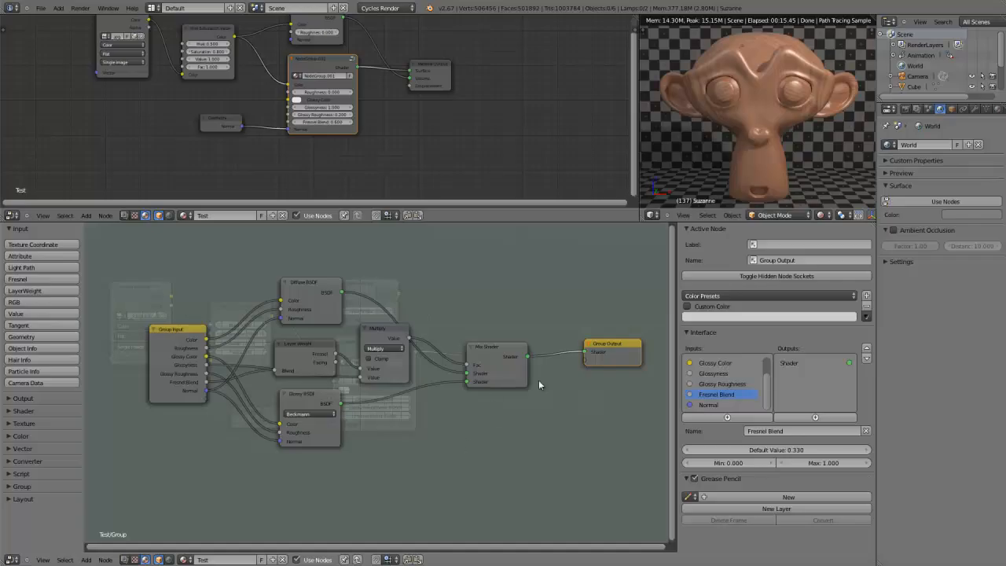
Move the Group Output node slightly closer to the Mix Shader inside the node group
{"action": "left_click_drag", "start_coordinate": [617, 348], "coordinate": [606, 354]}
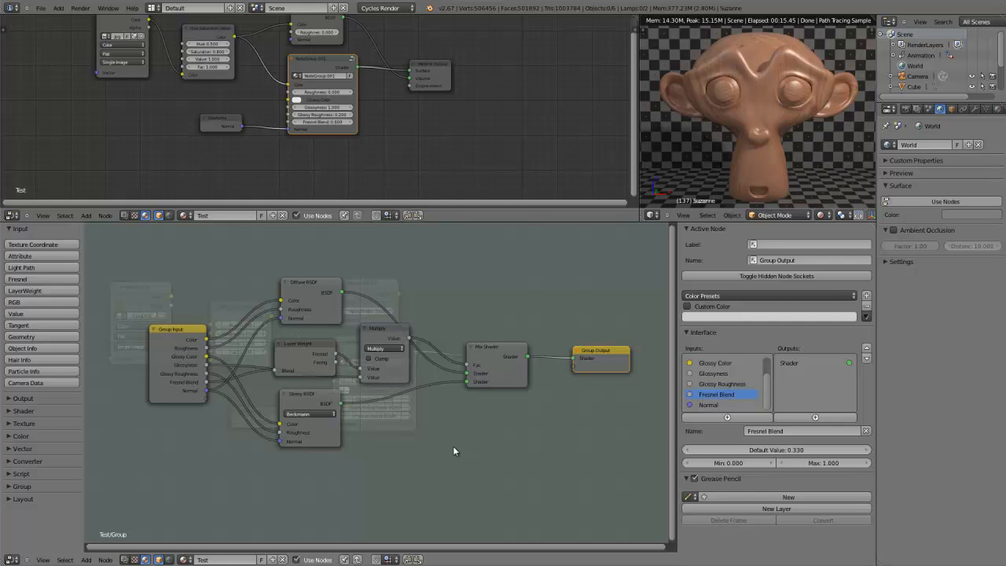
{"action": "key", "text": "Tab"}
{"action": "key", "text": "Tab"}
Nudge the Material Output node in the upper node editor to a slightly different position
{"action": "scroll", "coordinate": [424, 131], "scroll_direction": "up", "scroll_amount": 3}
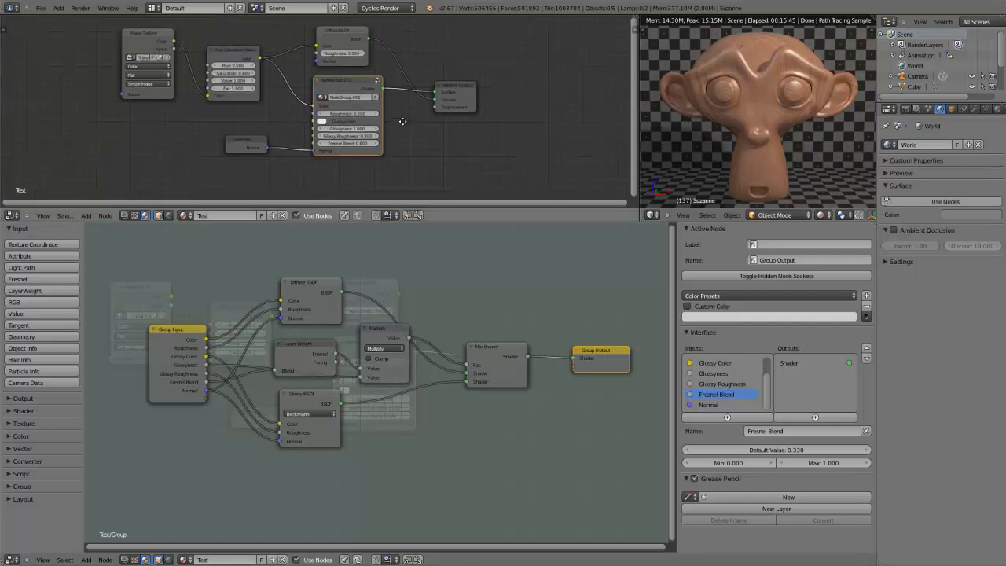
{"action": "middle_click_drag", "start_coordinate": [477, 146], "coordinate": [427, 134]}
{"action": "left_click_drag", "start_coordinate": [485, 126], "coordinate": [482, 114]}
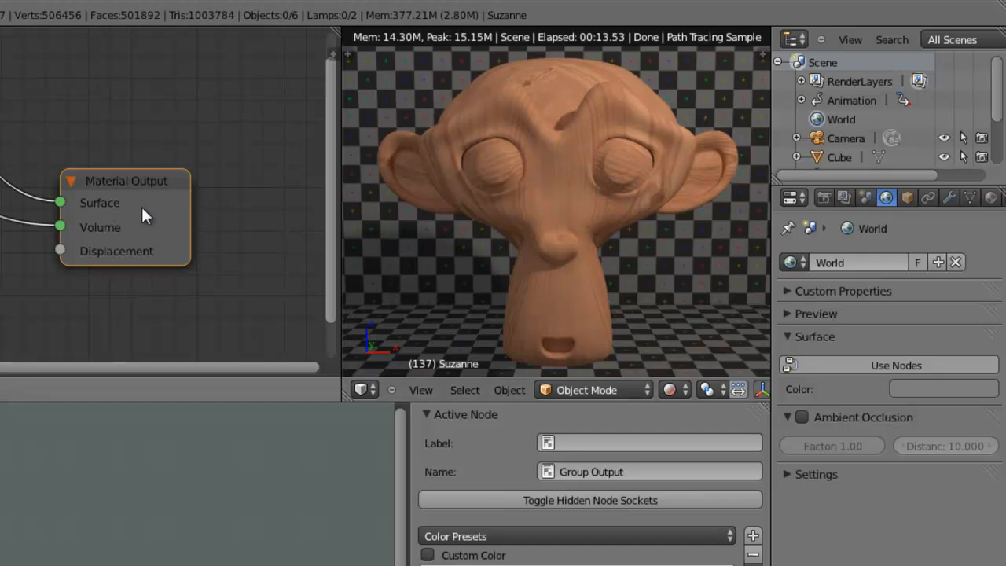
{"action": "left_click_drag", "start_coordinate": [145, 182], "coordinate": [153, 181]}
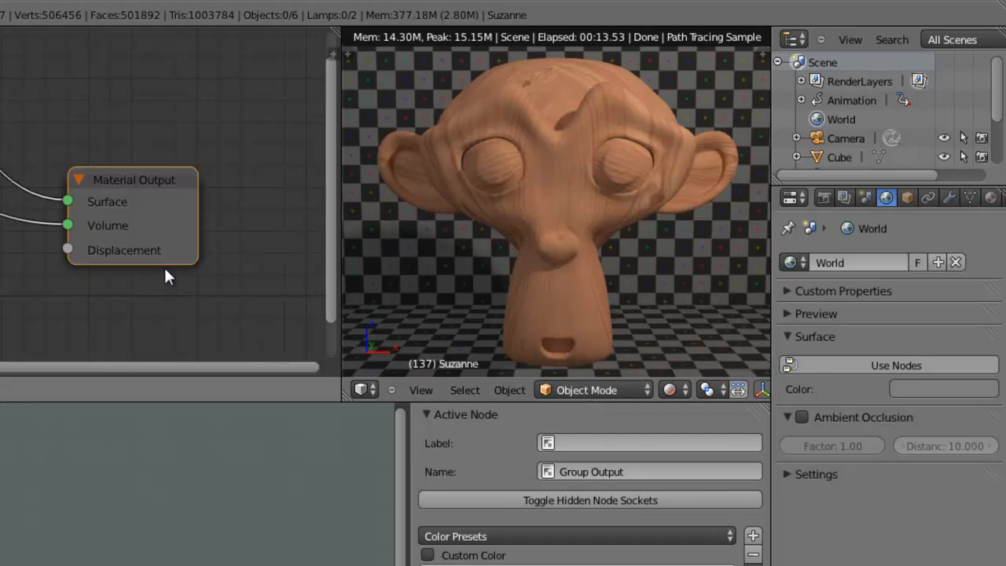
Move the NodeGroup.001 shader link from Volume to Surface on the Material Output and disconnect the Diffuse BSDF from Volume
{"action": "scroll", "coordinate": [164, 267], "scroll_direction": "down", "scroll_amount": 6}
{"action": "scroll", "coordinate": [2, 283], "scroll_direction": "up", "scroll_amount": 8}
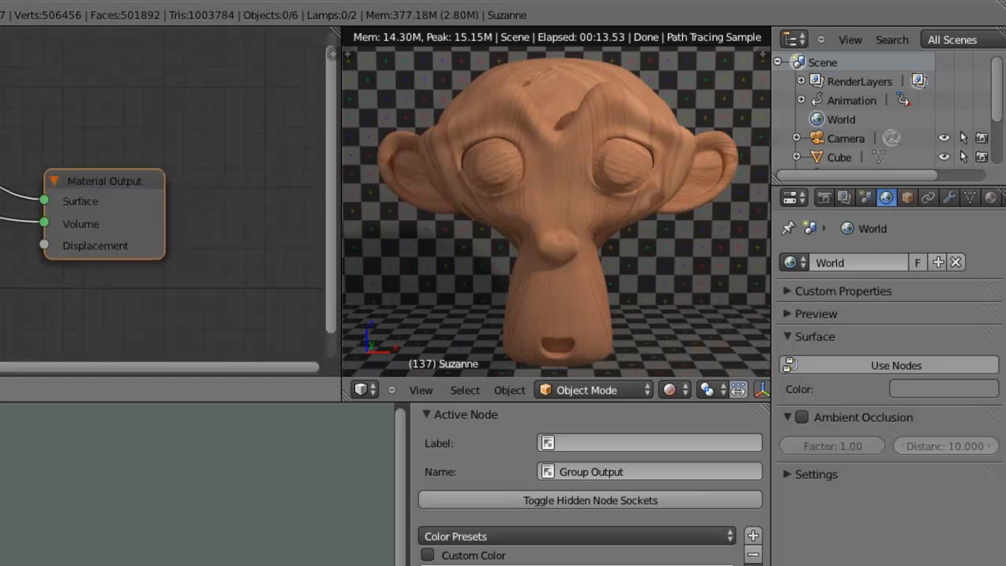
{"action": "scroll", "coordinate": [1, 285], "scroll_direction": "down", "scroll_amount": 5}
{"action": "scroll", "coordinate": [1, 255], "scroll_direction": "up", "scroll_amount": 4}
{"action": "mouse_move", "coordinate": [3, 233]}
{"action": "middle_mouse_down"}
{"action": "mouse_move", "coordinate": [0, 317]}
{"action": "mouse_move", "coordinate": [17, 238]}
{"action": "middle_mouse_up"}
{"action": "scroll", "coordinate": [1, 298], "scroll_direction": "down", "scroll_amount": 1}
{"action": "scroll", "coordinate": [1, 315], "scroll_direction": "down", "scroll_amount": 2}
{"action": "scroll", "coordinate": [16, 238], "scroll_direction": "up", "scroll_amount": 5}
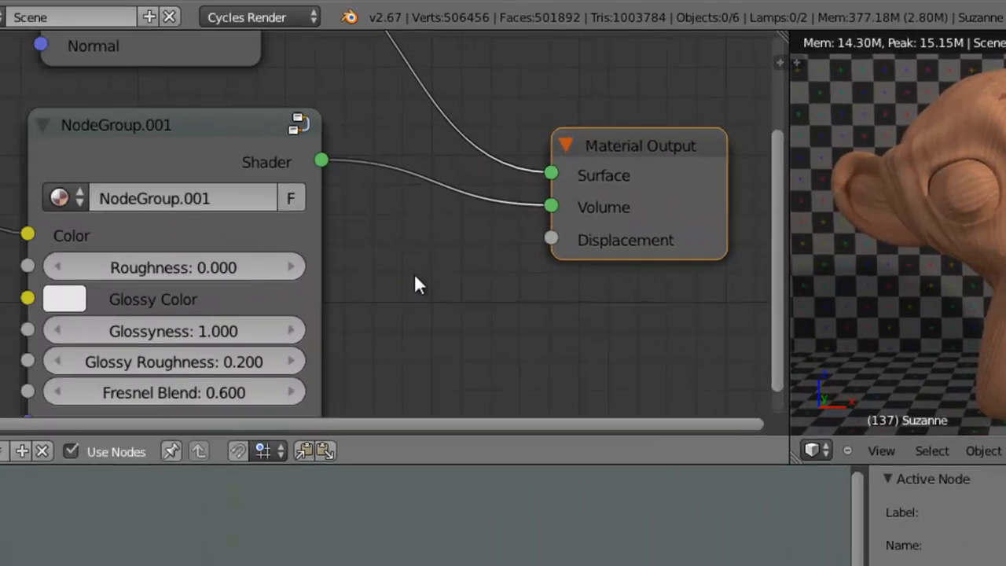
{"action": "scroll", "coordinate": [415, 283], "scroll_direction": "down", "scroll_amount": 2}
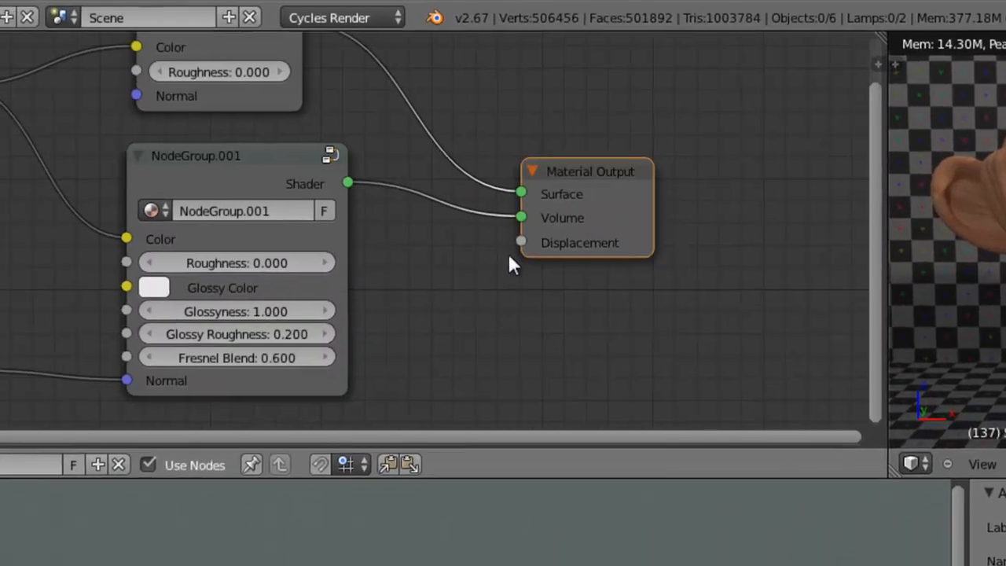
{"action": "left_click_drag", "start_coordinate": [519, 219], "coordinate": [522, 191]}
{"action": "scroll", "coordinate": [436, 275], "scroll_direction": "up", "scroll_amount": 3}
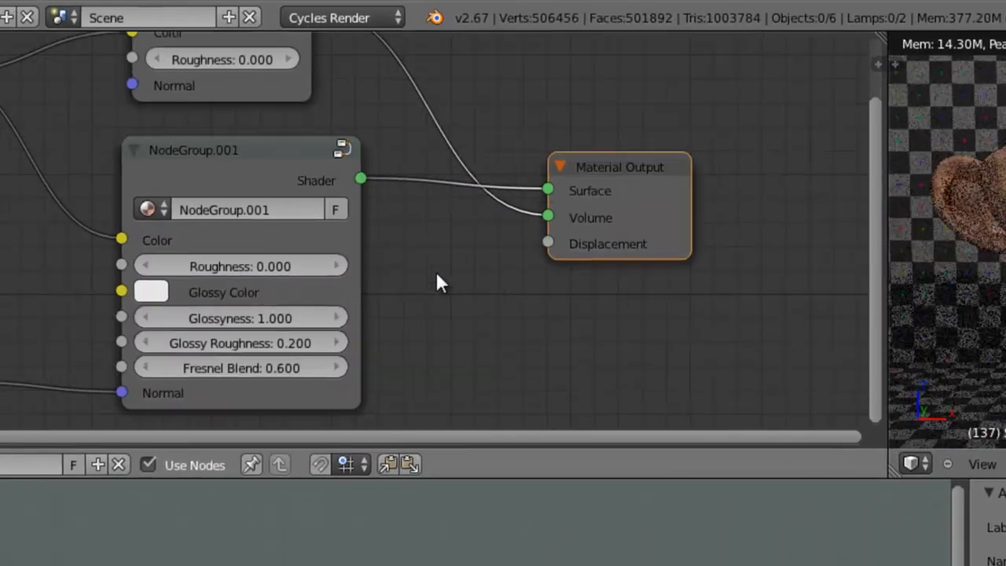
{"action": "left_click_drag", "start_coordinate": [642, 210], "coordinate": [507, 303]}
Set the Glossyness of NodeGroup.001 to 0
{"action": "scroll", "coordinate": [506, 303], "scroll_direction": "up", "scroll_amount": 2}
{"action": "scroll", "coordinate": [518, 315], "scroll_direction": "down", "scroll_amount": 1}
{"action": "middle_click_drag", "start_coordinate": [538, 237], "coordinate": [545, 216]}
{"action": "left_click_drag", "start_coordinate": [170, 327], "coordinate": [129, 327]}
{"action": "left_click", "coordinate": [290, 318]}
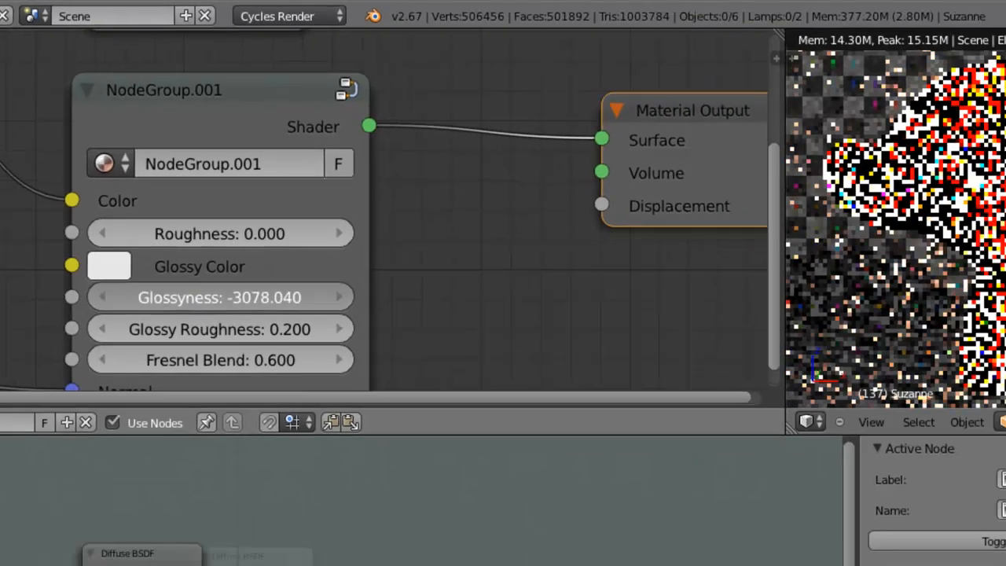
{"action": "type", "text": "0"}
{"action": "key", "text": "Return"}
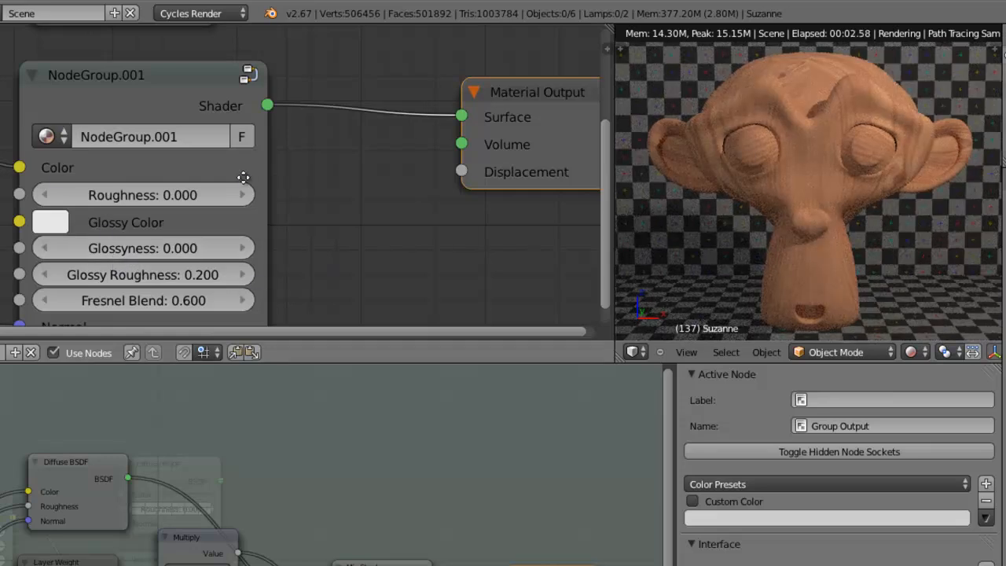
Try linking the Diffuse BSDF to the Material Output and cut that link again
{"action": "middle_click_drag", "start_coordinate": [243, 178], "coordinate": [196, 264]}
{"action": "scroll", "coordinate": [195, 263], "scroll_direction": "down", "scroll_amount": 2}
{"action": "left_click_drag", "start_coordinate": [181, 39], "coordinate": [391, 201]}
{"action": "left_click_drag", "start_coordinate": [326, 100], "coordinate": [257, 131], "text": "ctrl"}
{"action": "scroll", "coordinate": [172, 233], "scroll_direction": "up", "scroll_amount": 4}
{"action": "middle_click_drag", "start_coordinate": [172, 233], "coordinate": [303, 122]}
{"action": "scroll", "coordinate": [330, 158], "scroll_direction": "down", "scroll_amount": 2}
{"action": "middle_click_drag", "start_coordinate": [345, 175], "coordinate": [308, 142]}
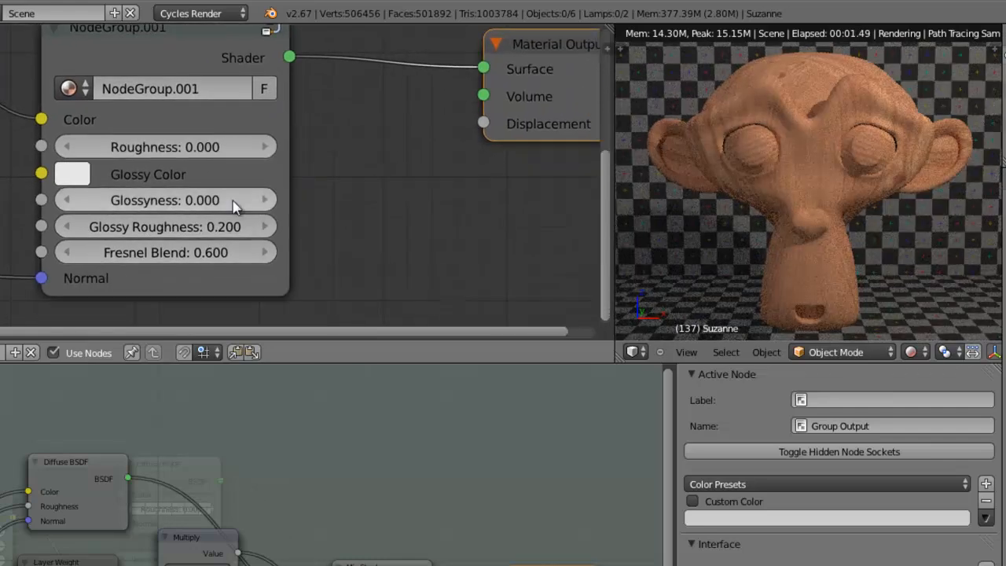
Exit the node group in the lower node editor and hide that editor's node properties sidebar
{"action": "key", "text": "Tab"}
{"action": "scroll", "coordinate": [180, 543], "scroll_direction": "up", "scroll_amount": 10}
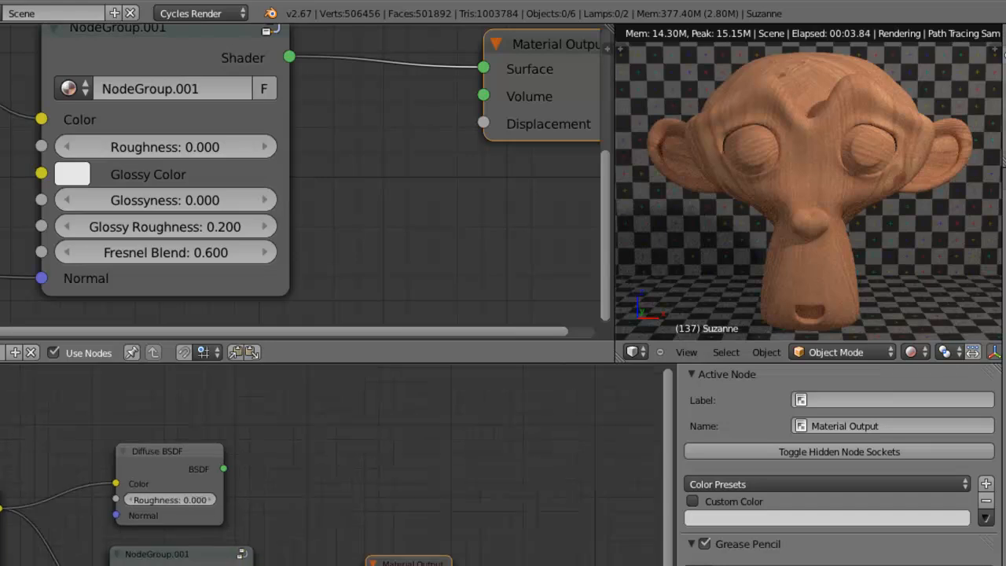
{"action": "scroll", "coordinate": [189, 558], "scroll_direction": "up", "scroll_amount": 2}
{"action": "scroll", "coordinate": [205, 558], "scroll_direction": "down", "scroll_amount": 1}
{"action": "scroll", "coordinate": [235, 558], "scroll_direction": "up", "scroll_amount": 1}
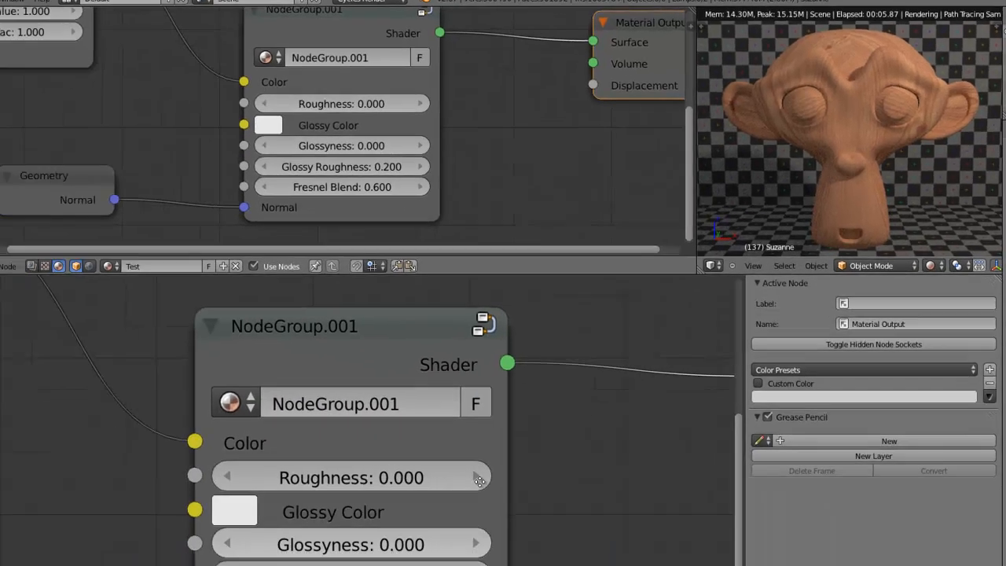
{"action": "middle_click_drag", "start_coordinate": [423, 505], "coordinate": [524, 462]}
{"action": "scroll", "coordinate": [522, 457], "scroll_direction": "down", "scroll_amount": 1}
{"action": "key", "text": "n"}
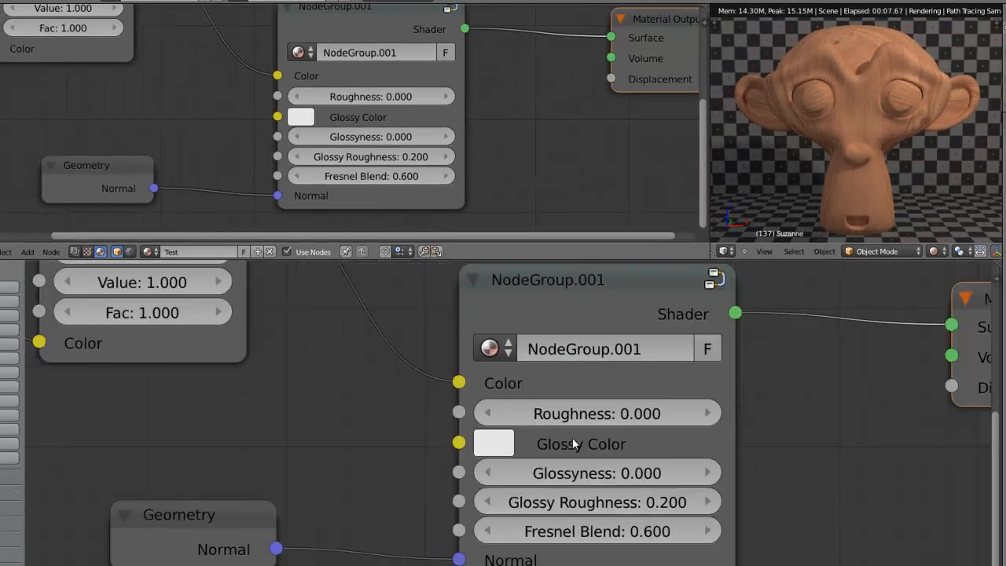
{"action": "middle_click_drag", "start_coordinate": [624, 448], "coordinate": [589, 468]}
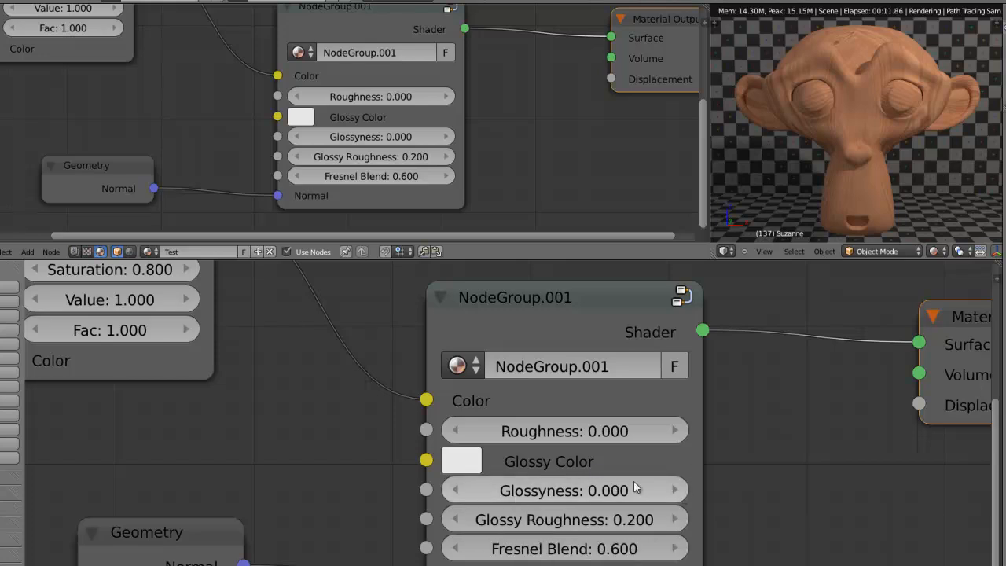
Raise the Glossyness of NodeGroup.001 to 0.8 in increments of 0.1
{"action": "left_click", "coordinate": [676, 492]}
{"action": "left_click", "coordinate": [676, 492]}
{"action": "left_click", "coordinate": [676, 491]}
{"action": "left_click", "coordinate": [676, 491]}
{"action": "left_click", "coordinate": [676, 491]}
{"action": "left_click", "coordinate": [676, 491]}
{"action": "left_click", "coordinate": [677, 492]}
{"action": "left_click", "coordinate": [676, 492]}
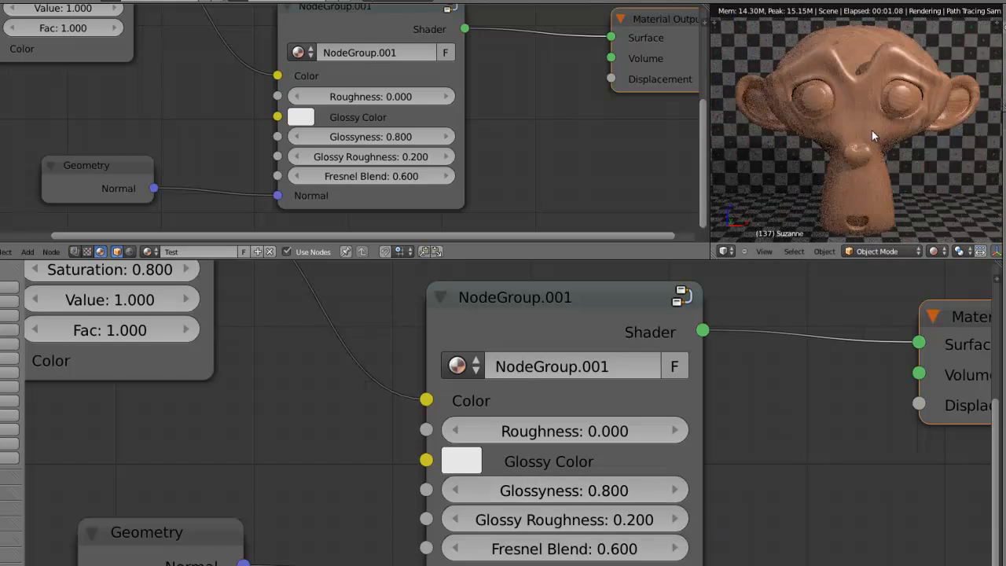
Lower the Glossyness of NodeGroup.001 to 0.2 in increments of 0.1
{"action": "left_click", "coordinate": [455, 492]}
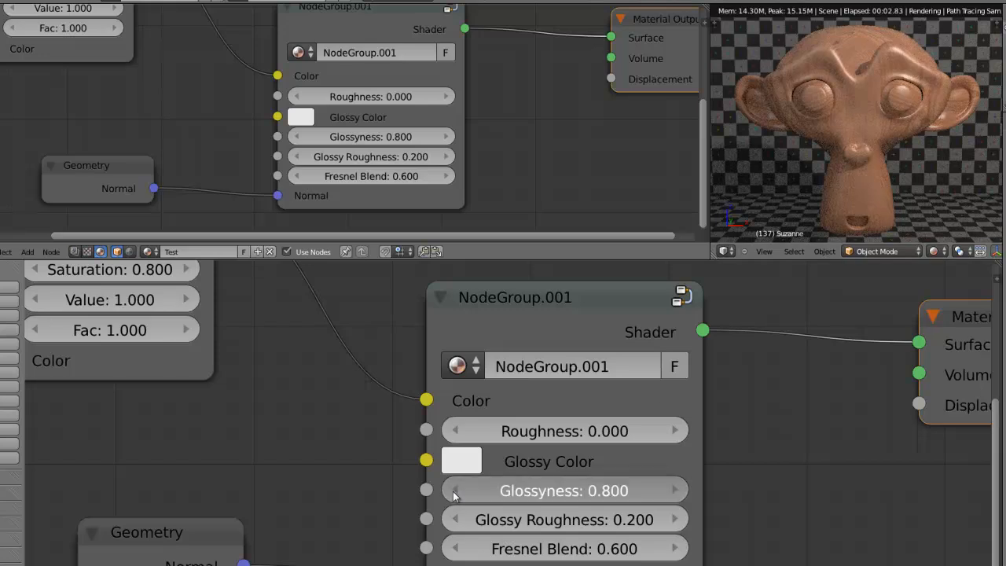
{"action": "left_click", "coordinate": [464, 493]}
{"action": "left_click", "coordinate": [463, 493]}
{"action": "left_click", "coordinate": [464, 492]}
{"action": "left_click", "coordinate": [464, 492]}
{"action": "left_click", "coordinate": [464, 492]}
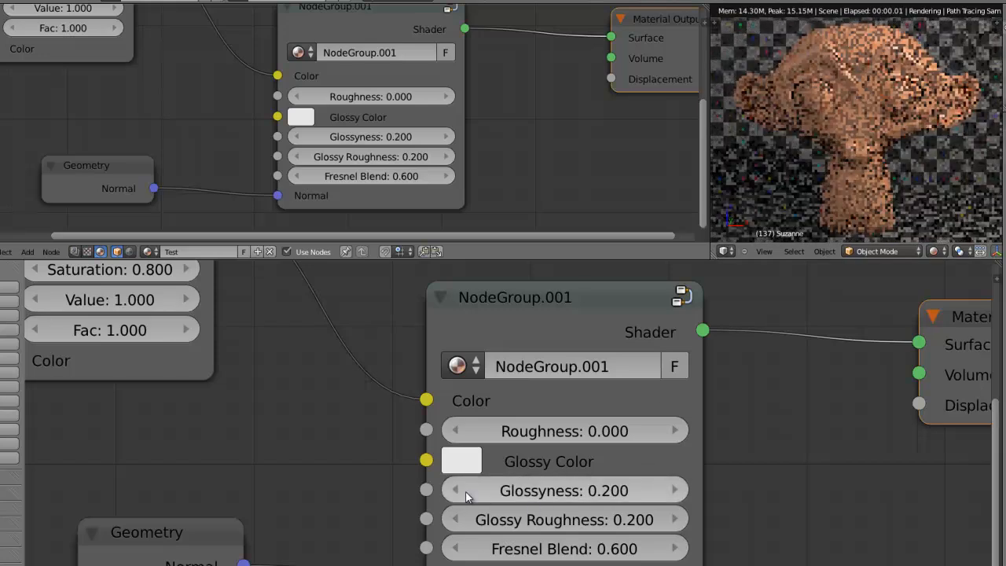
Set the Glossyness of NodeGroup.001 to 0.5 and its Glossy Roughness to 0.1
{"action": "left_click", "coordinate": [676, 492]}
{"action": "left_click", "coordinate": [676, 492]}
{"action": "left_click", "coordinate": [676, 493]}
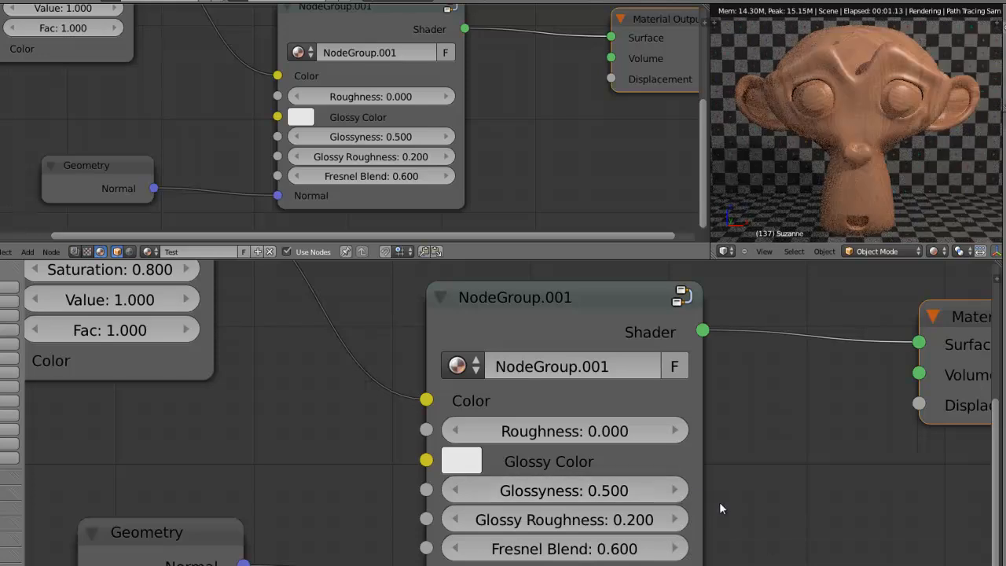
{"action": "left_click", "coordinate": [454, 520]}
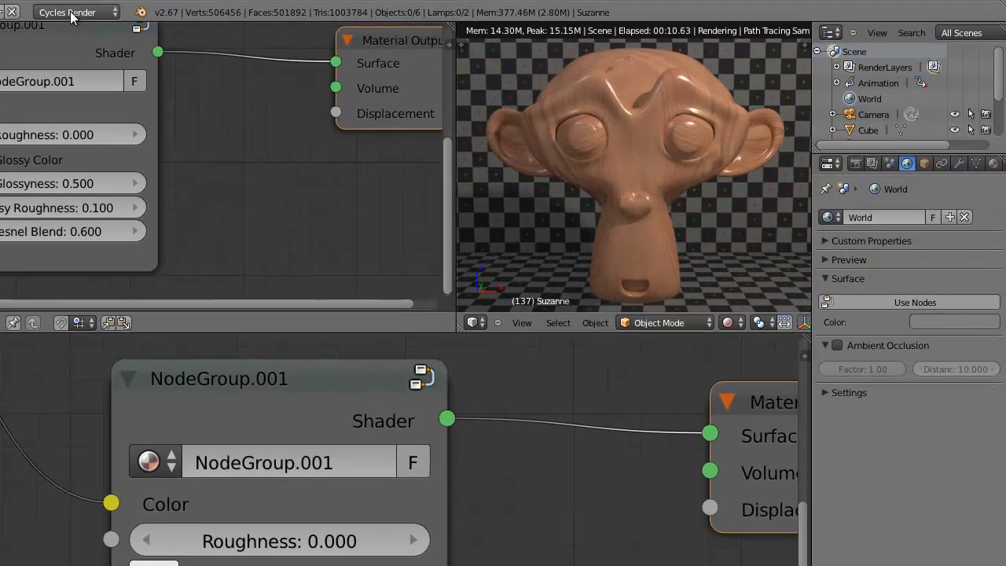
Switch the render engine to Blender Render and add a second material slot to Suzanne
{"action": "left_click", "coordinate": [74, 12]}
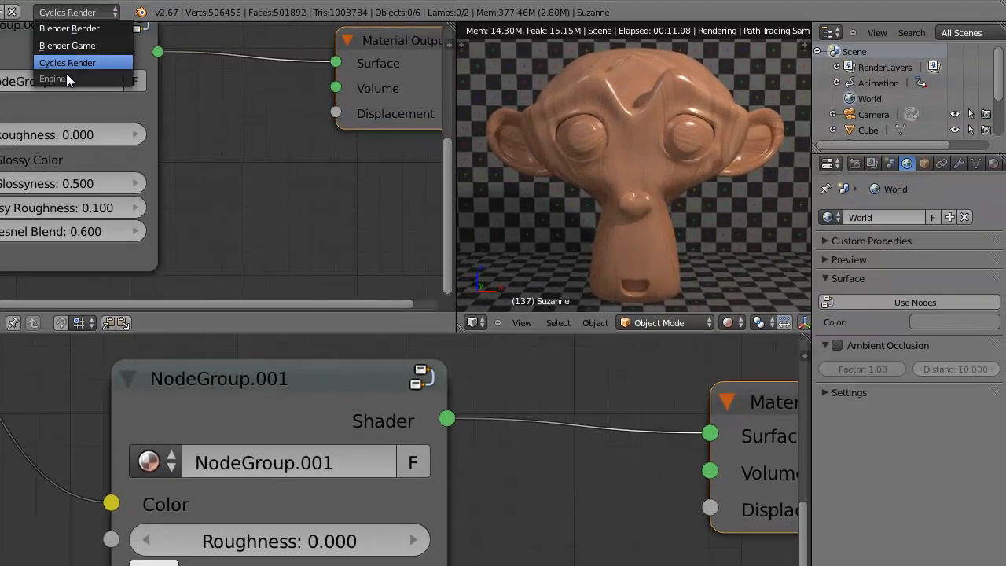
{"action": "left_click", "coordinate": [89, 28]}
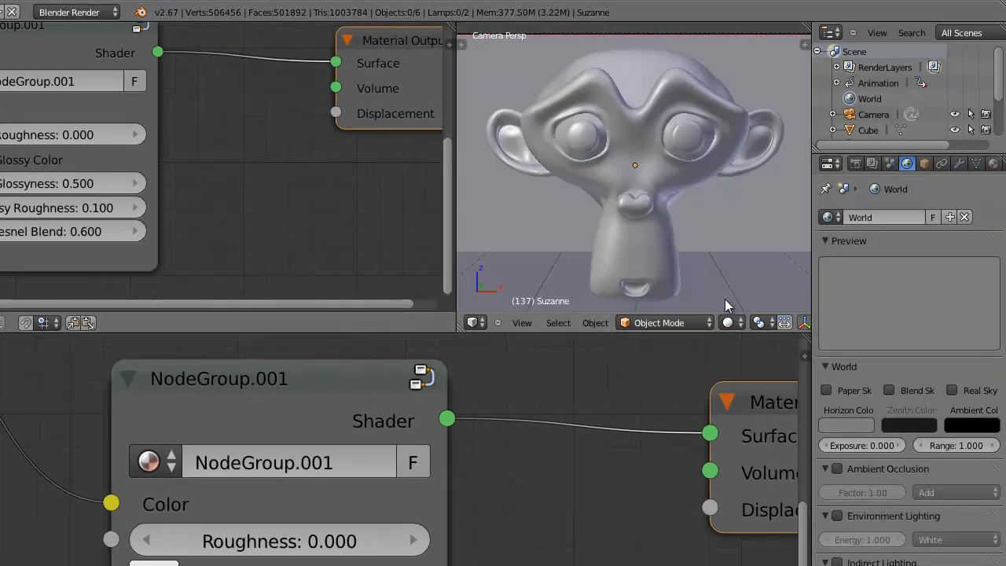
{"action": "left_click", "coordinate": [993, 163]}
{"action": "left_click", "coordinate": [993, 216]}
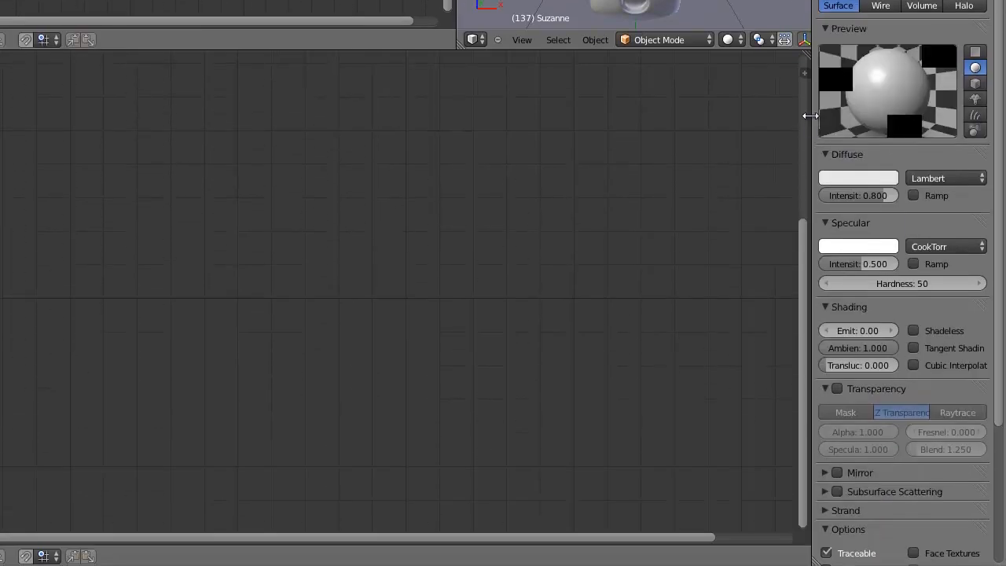
Widen the properties editor and raise the second material's specular intensity to 0.731 and hardness to 456
{"action": "left_click_drag", "start_coordinate": [810, 116], "coordinate": [730, 116]}
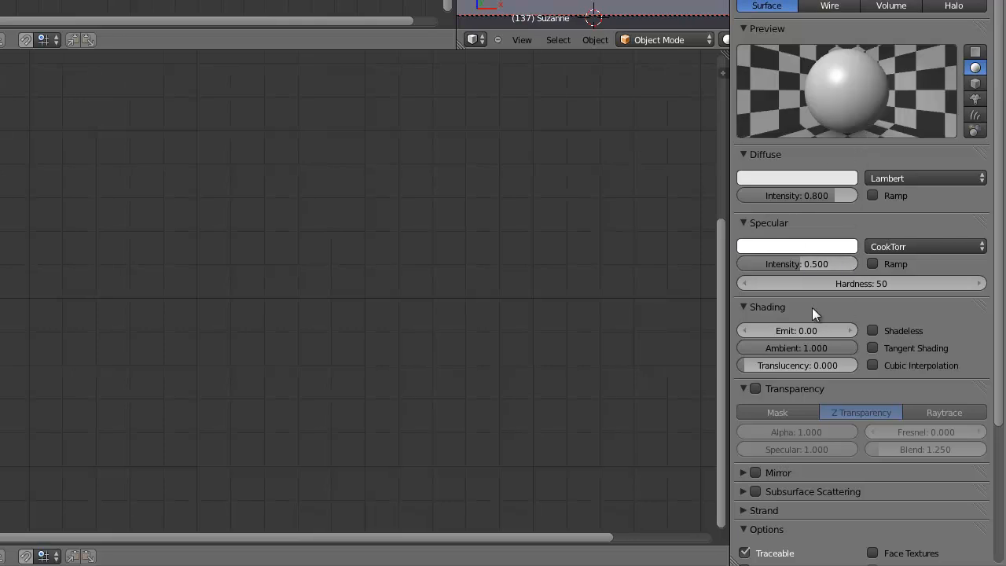
{"action": "left_click_drag", "start_coordinate": [809, 263], "coordinate": [914, 278]}
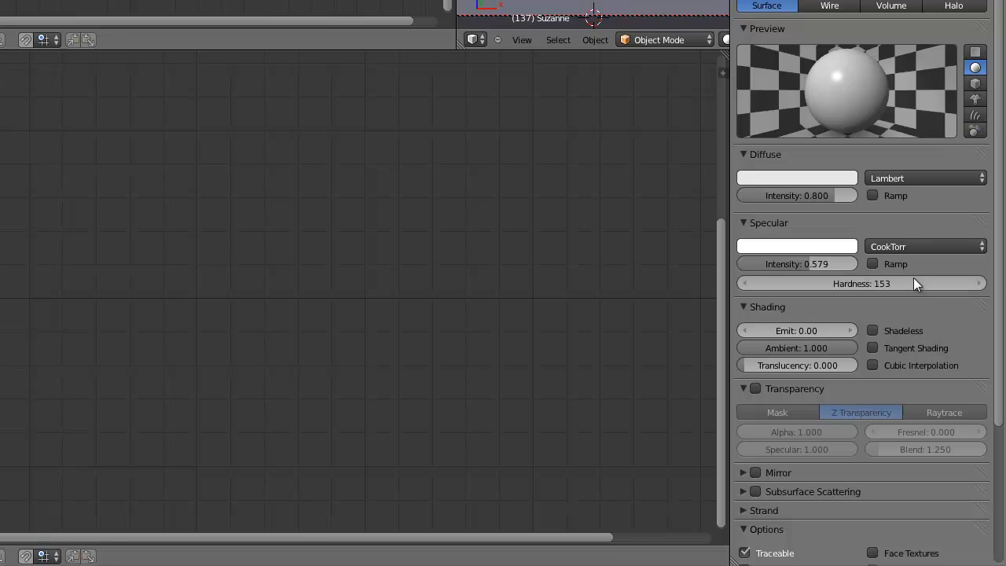
{"action": "left_click_drag", "start_coordinate": [799, 287], "coordinate": [915, 280]}
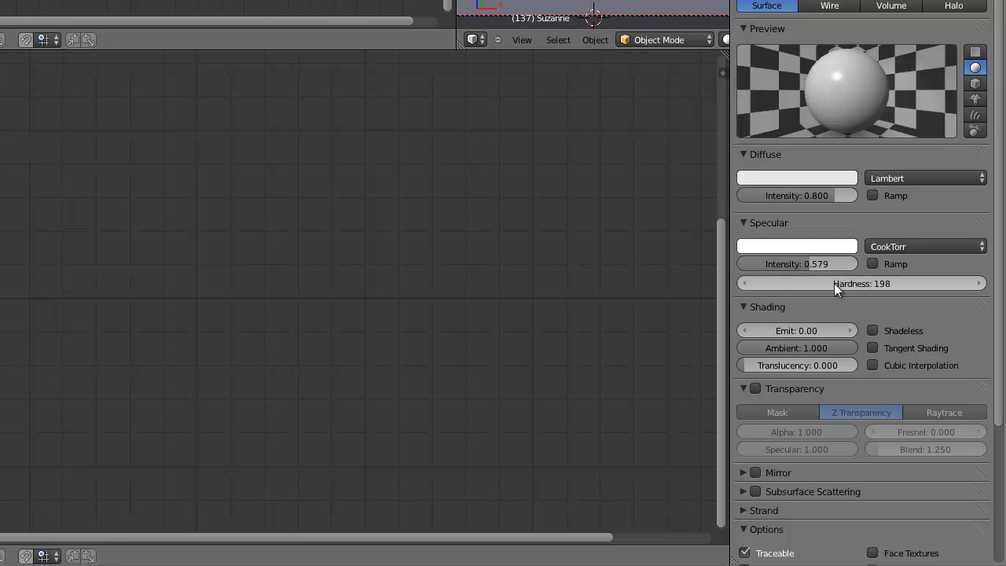
{"action": "left_click_drag", "start_coordinate": [809, 284], "coordinate": [899, 283]}
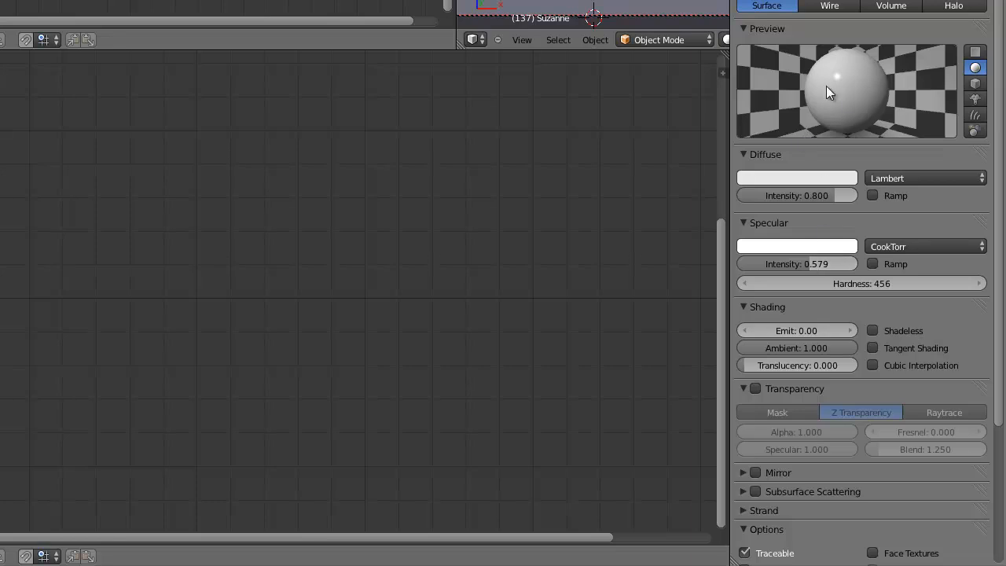
{"action": "mouse_move", "coordinate": [793, 263]}
{"action": "left_mouse_down"}
{"action": "mouse_move", "coordinate": [848, 261]}
{"action": "mouse_move", "coordinate": [808, 266]}
{"action": "left_mouse_up"}
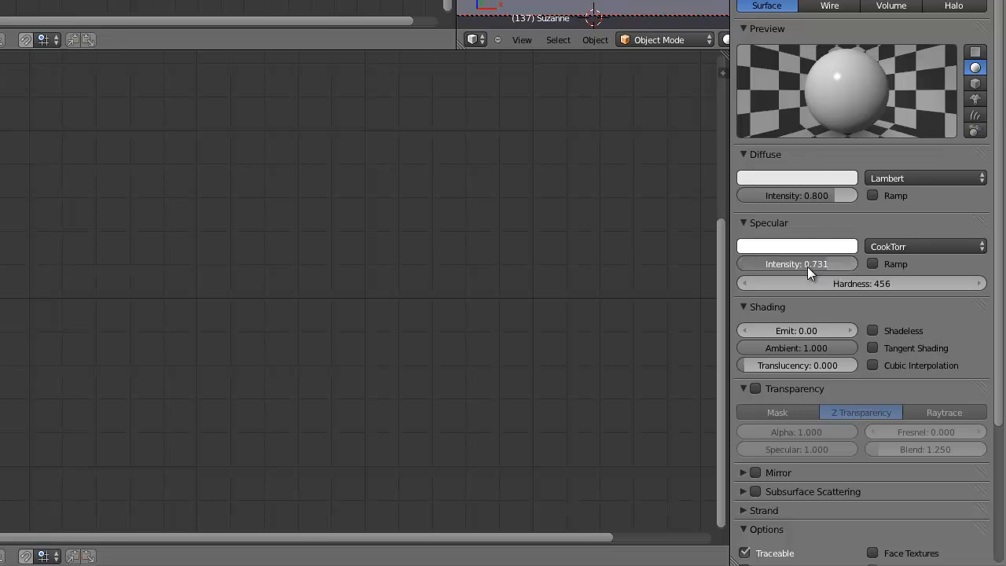
Lower the second material's specular hardness to 115
{"action": "left_click_drag", "start_coordinate": [583, 291], "coordinate": [582, 292]}
{"action": "left_click_drag", "start_coordinate": [891, 280], "coordinate": [832, 292]}
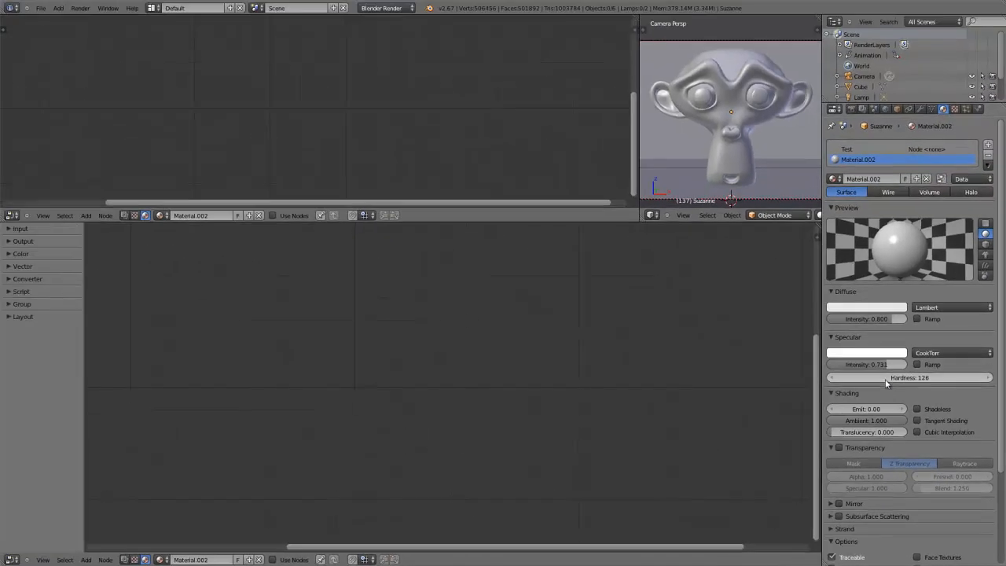
{"action": "left_click_drag", "start_coordinate": [913, 381], "coordinate": [877, 377]}
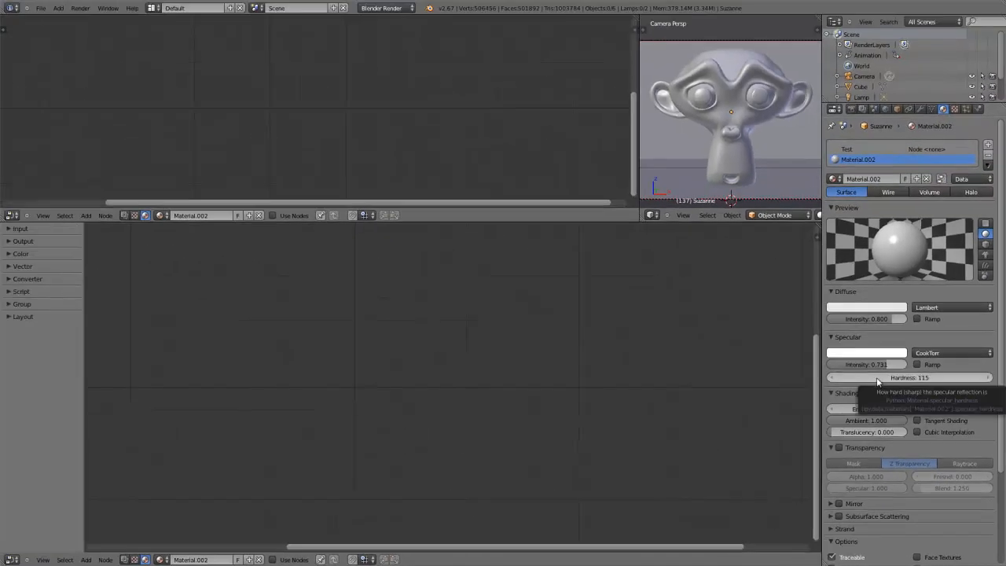
Set the second material's specular hardness to 455
{"action": "left_click", "coordinate": [894, 379]}
{"action": "type", "text": "402"}
{"action": "key", "text": "Return"}
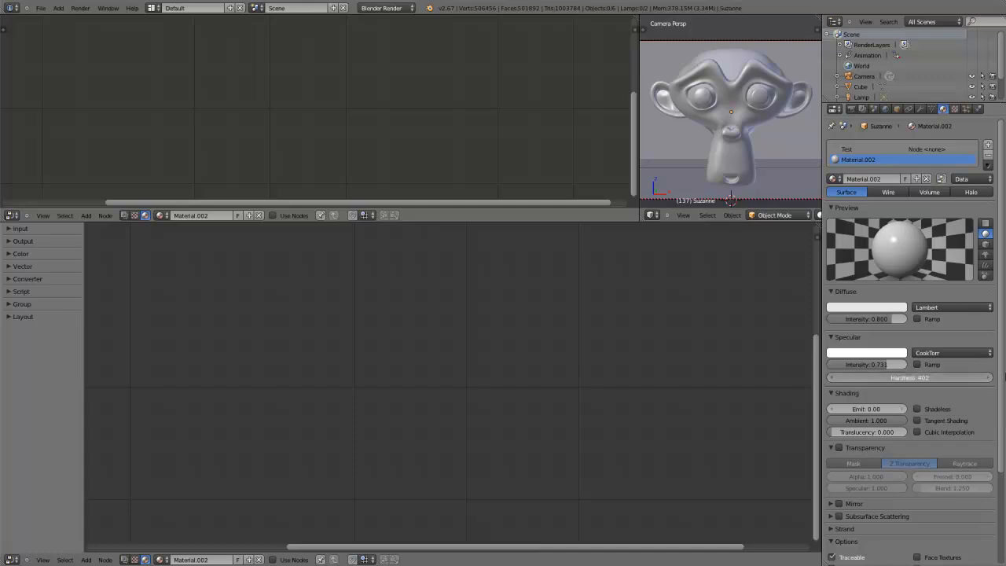
{"action": "left_click", "coordinate": [896, 380]}
{"action": "type", "text": "455"}
{"action": "key", "text": "Return"}
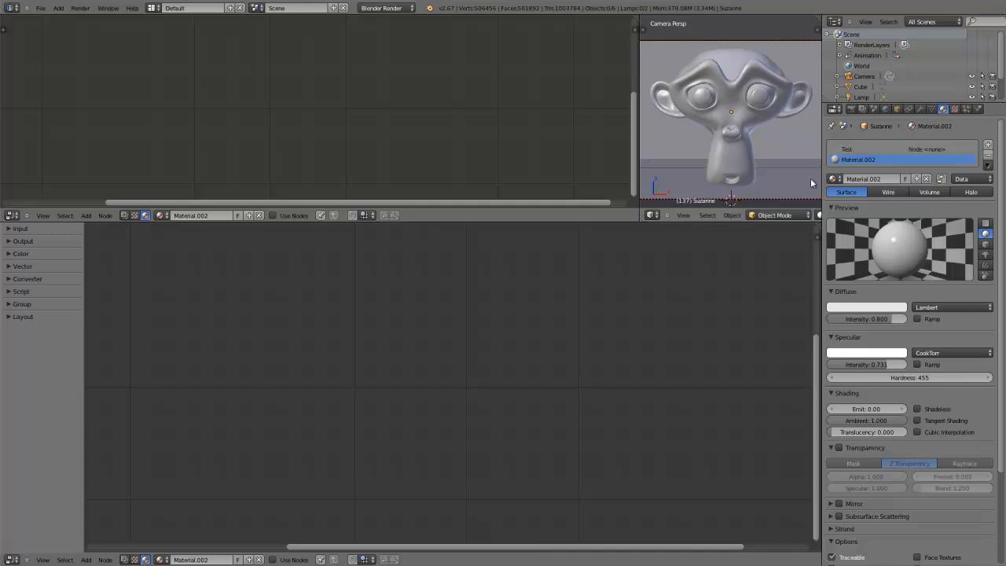
Narrow the properties editor again and enlarge Suzanne's head in the camera view
{"action": "left_click_drag", "start_coordinate": [823, 154], "coordinate": [874, 154]}
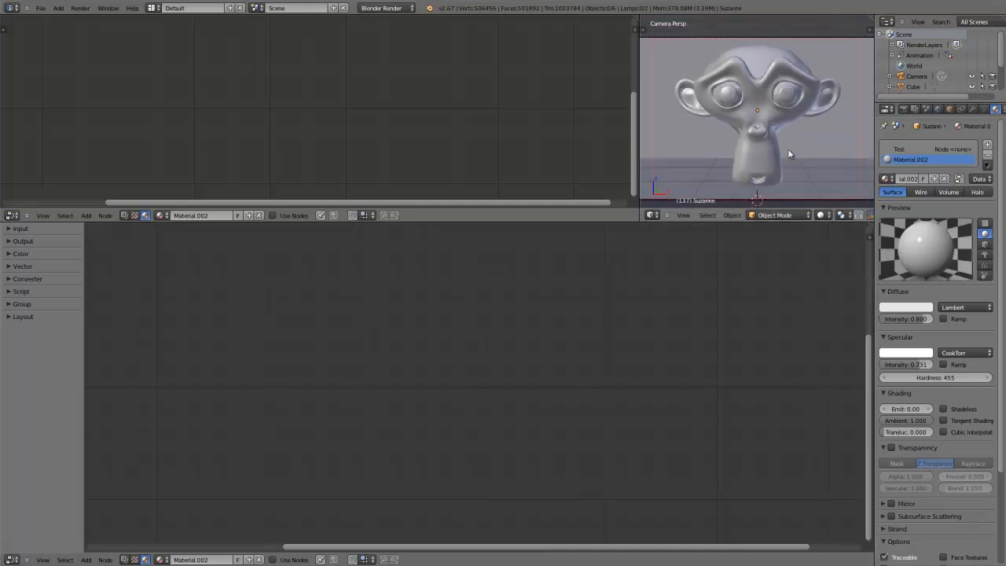
{"action": "scroll", "coordinate": [787, 146], "scroll_direction": "up", "scroll_amount": 2}
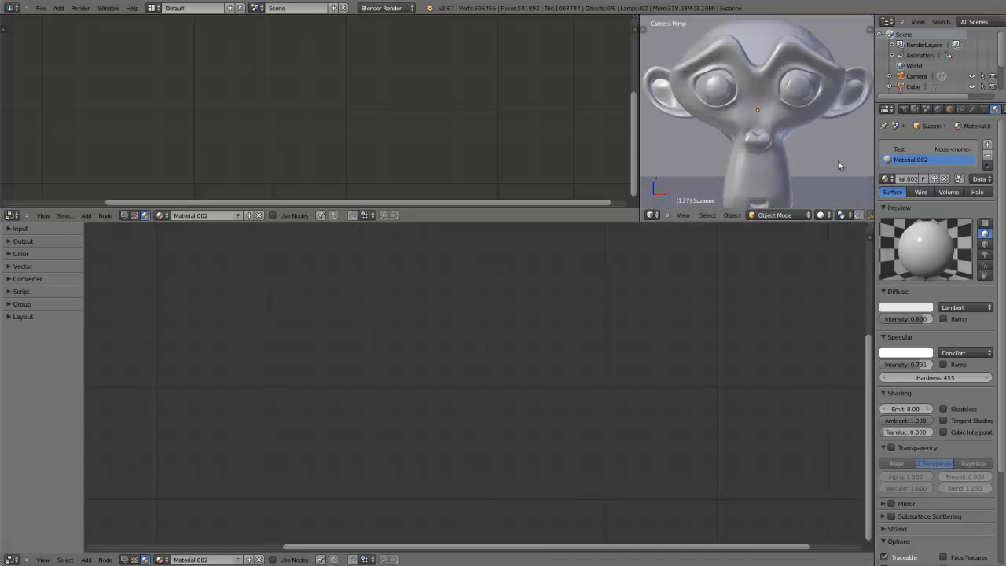
{"action": "mouse_move", "coordinate": [781, 152]}
{"action": "middle_mouse_down", "text": "shift"}
{"action": "mouse_move", "coordinate": [774, 147]}
{"action": "mouse_move", "coordinate": [778, 167]}
{"action": "middle_mouse_up", "text": "shift"}
{"action": "scroll", "coordinate": [775, 150], "scroll_direction": "down", "scroll_amount": 1}
{"action": "scroll", "coordinate": [775, 149], "scroll_direction": "up", "scroll_amount": 1}
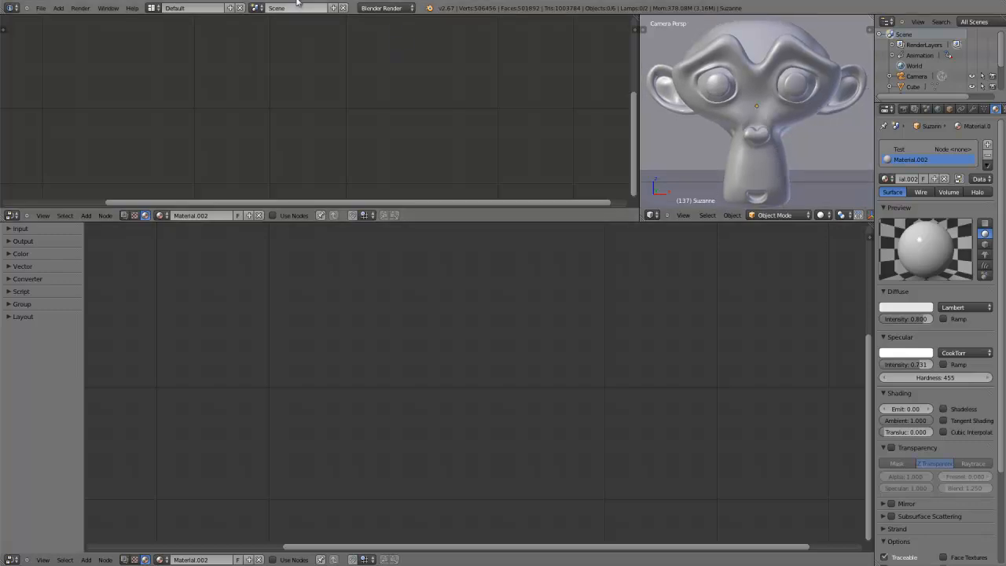
Switch the render engine to Cycles Render, select Suzanne and make her Test material active
{"action": "left_click", "coordinate": [380, 8]}
{"action": "left_click", "coordinate": [381, 42]}
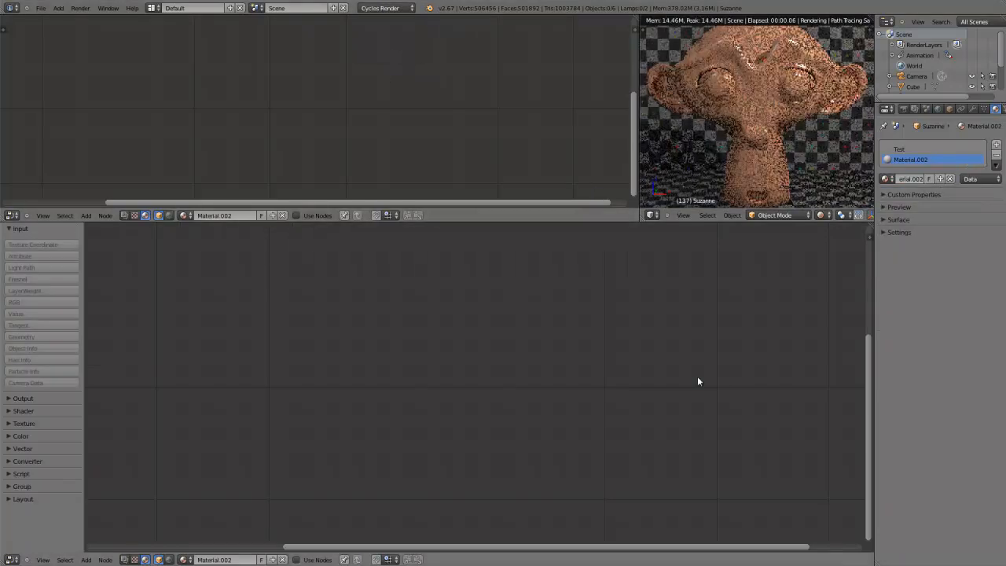
{"action": "mouse_move", "coordinate": [753, 136]}
{"action": "middle_mouse_down", "text": "ctrl"}
{"action": "mouse_move", "coordinate": [754, 156]}
{"action": "mouse_move", "coordinate": [755, 138]}
{"action": "mouse_move", "coordinate": [764, 146]}
{"action": "middle_mouse_up", "text": "ctrl"}
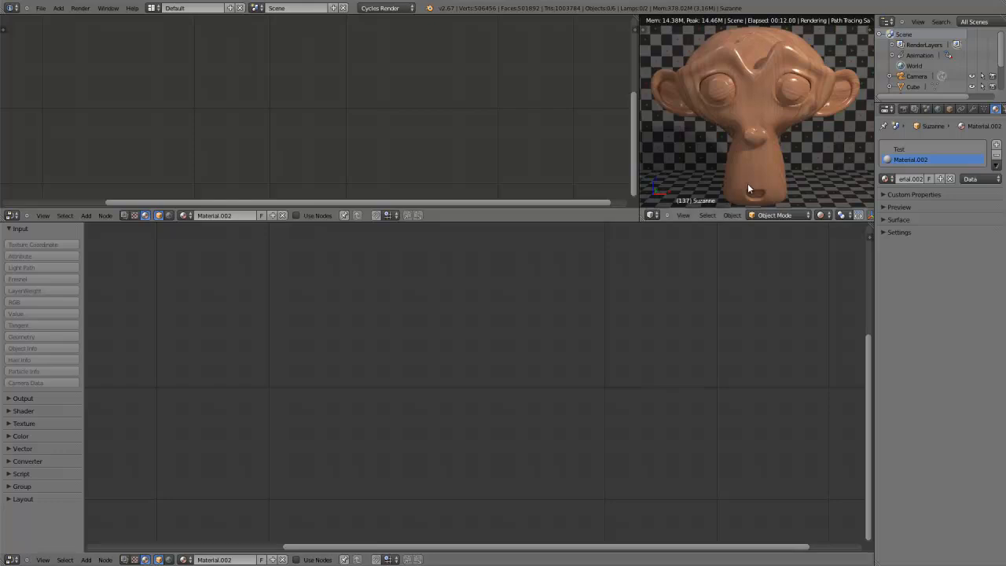
{"action": "right_click", "coordinate": [763, 126]}
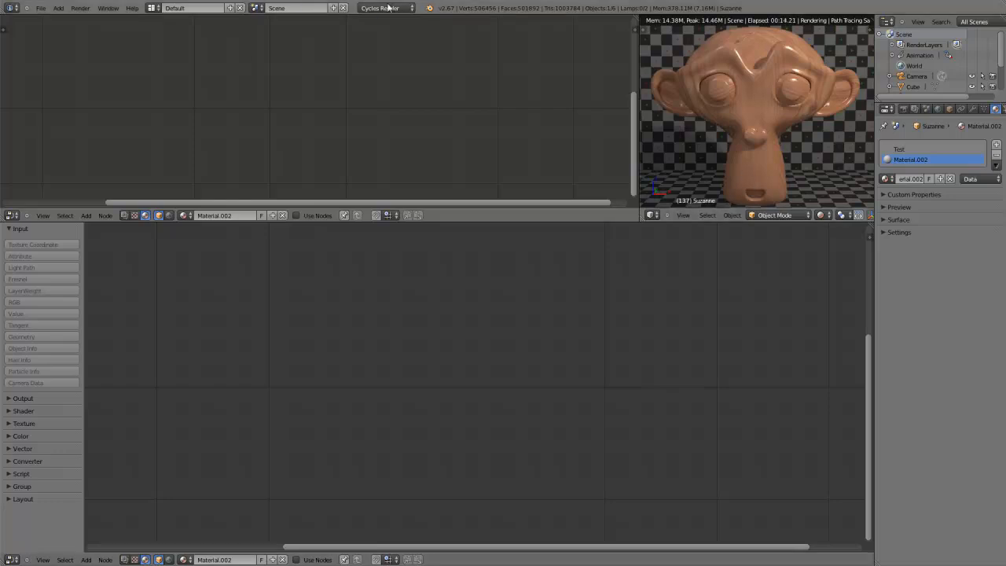
{"action": "left_click", "coordinate": [925, 149]}
Set the glossy node group's Glossy Roughness to 0.000
{"action": "scroll", "coordinate": [475, 358], "scroll_direction": "down", "scroll_amount": 5}
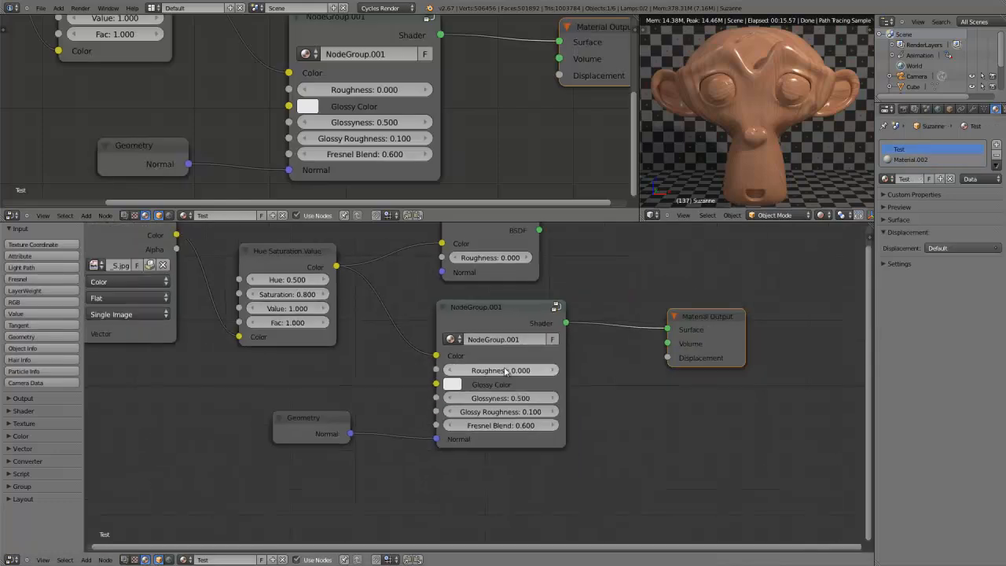
{"action": "scroll", "coordinate": [475, 357], "scroll_direction": "up", "scroll_amount": 5}
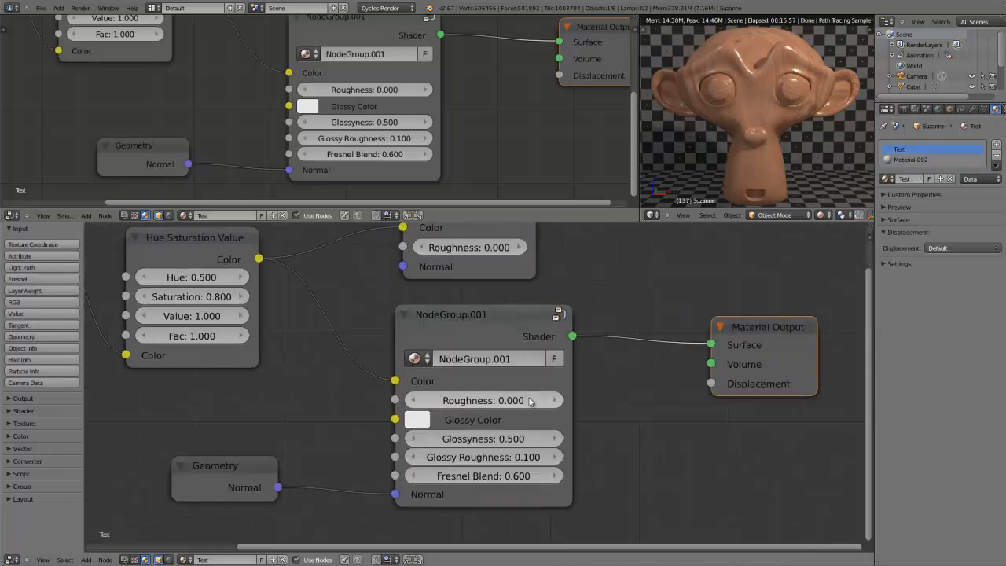
{"action": "scroll", "coordinate": [551, 398], "scroll_direction": "down", "scroll_amount": 5}
{"action": "scroll", "coordinate": [567, 405], "scroll_direction": "up", "scroll_amount": 5}
{"action": "middle_click_drag", "start_coordinate": [582, 474], "coordinate": [537, 404]}
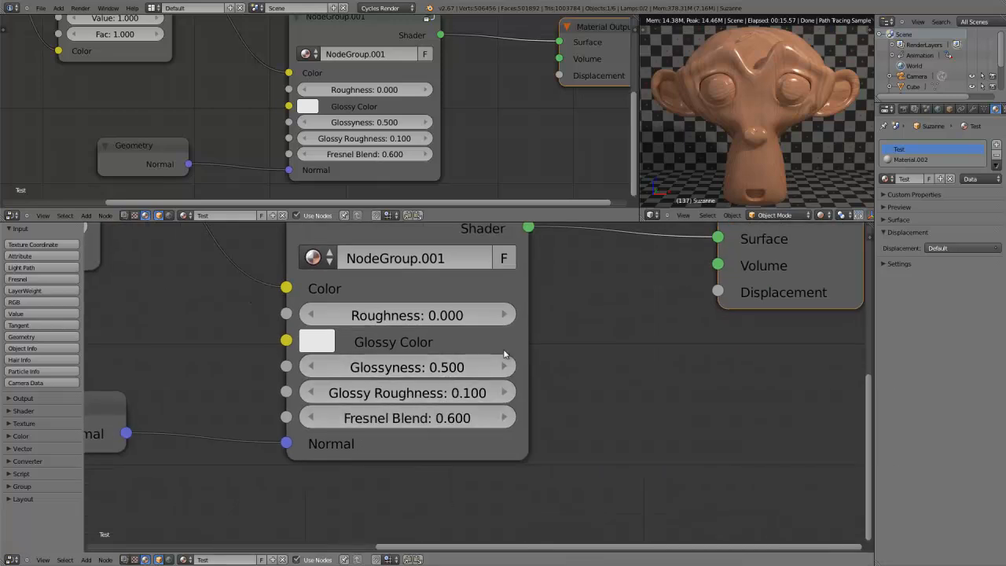
{"action": "scroll", "coordinate": [556, 343], "scroll_direction": "down", "scroll_amount": 2}
{"action": "middle_click_drag", "start_coordinate": [556, 339], "coordinate": [549, 351]}
{"action": "scroll", "coordinate": [549, 350], "scroll_direction": "up", "scroll_amount": 2}
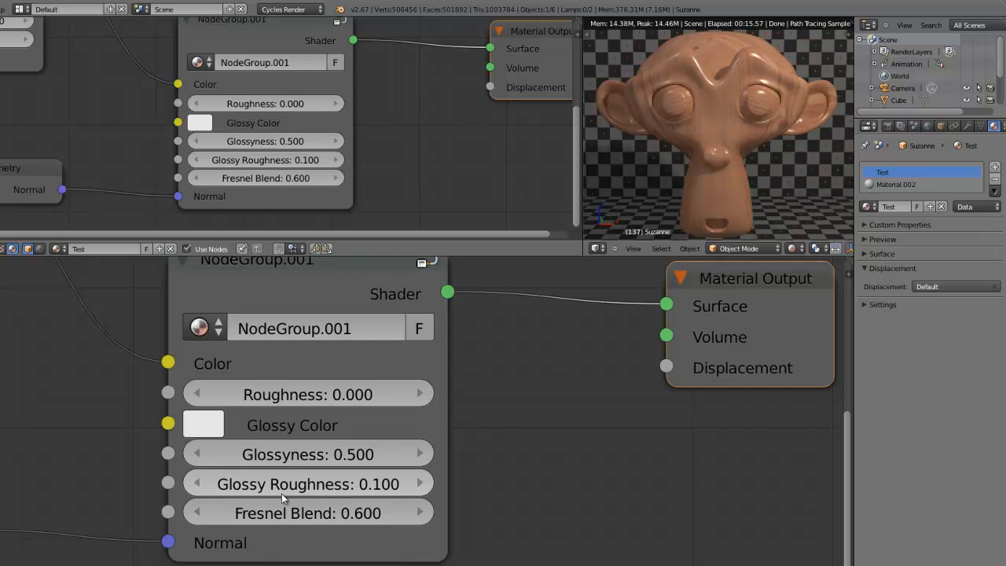
{"action": "left_click_drag", "start_coordinate": [339, 487], "coordinate": [204, 497]}
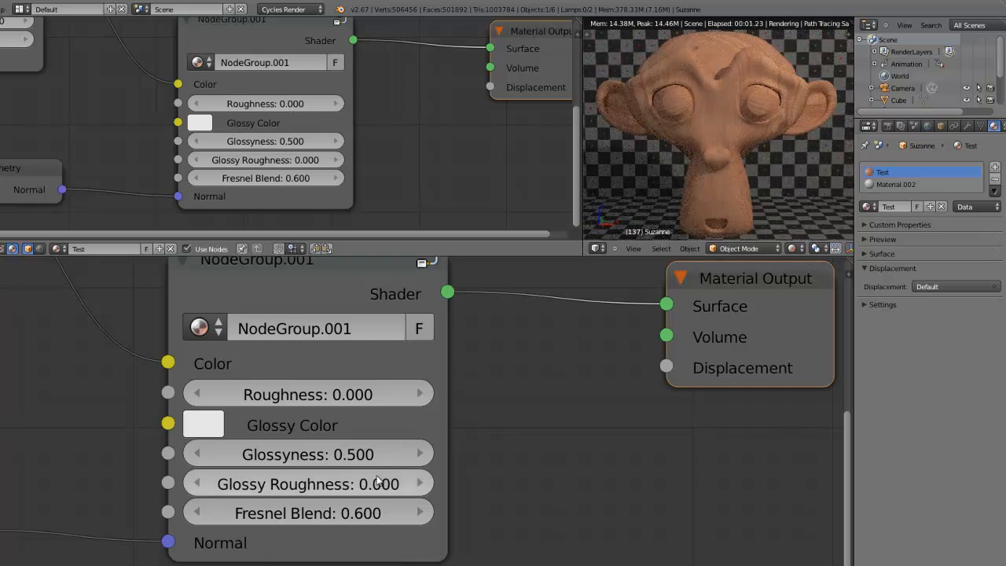
Raise the node group's Glossyness to 1.000
{"action": "left_click_drag", "start_coordinate": [263, 463], "coordinate": [325, 459]}
{"action": "left_click", "coordinate": [321, 457]}
{"action": "type", "text": "1"}
{"action": "key", "text": "Return"}
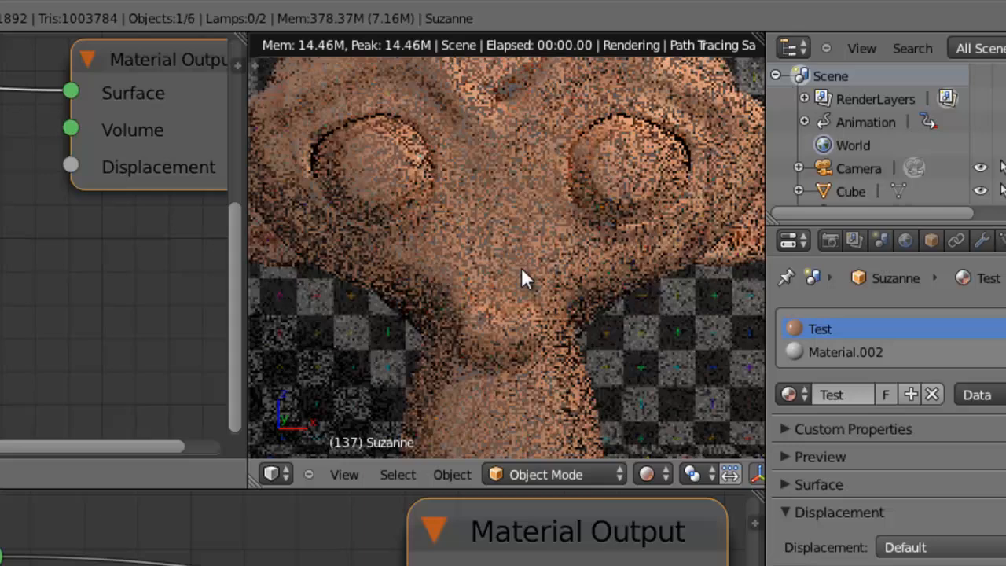
Examine the reflections on Suzanne's face, neck and mouth in the rendered view, close up and as a whole
{"action": "middle_click_drag", "start_coordinate": [521, 267], "coordinate": [505, 117], "text": "shift"}
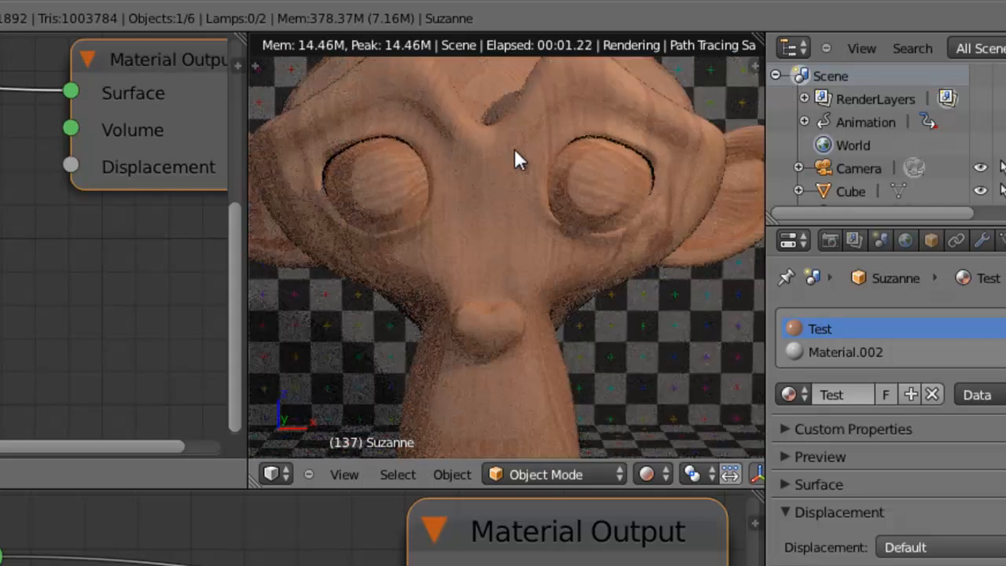
{"action": "middle_click_drag", "start_coordinate": [540, 400], "coordinate": [543, 187], "text": "shift"}
{"action": "scroll", "coordinate": [516, 243], "scroll_direction": "up", "scroll_amount": 3}
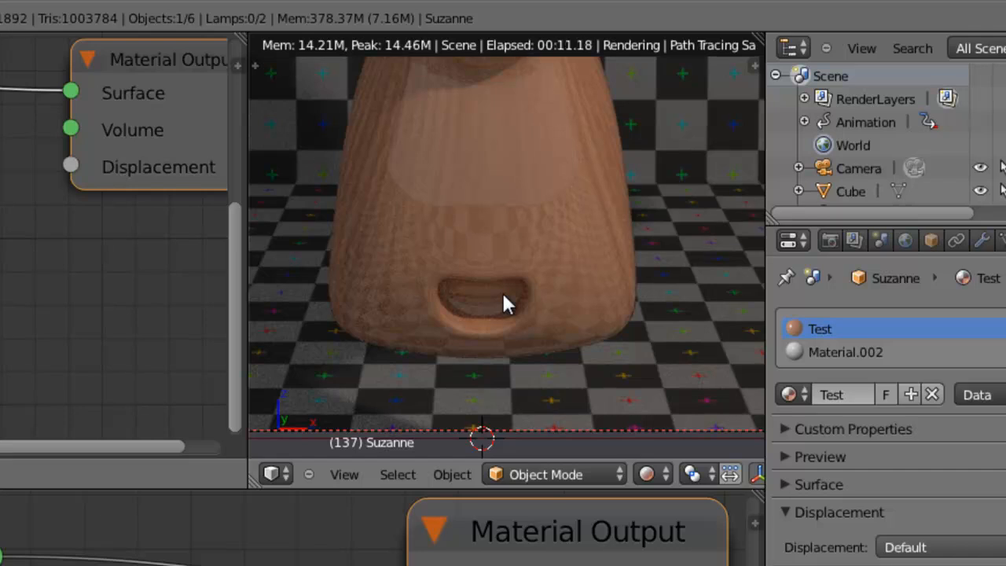
{"action": "scroll", "coordinate": [523, 260], "scroll_direction": "down", "scroll_amount": 1}
{"action": "middle_click_drag", "start_coordinate": [506, 181], "coordinate": [496, 250], "text": "shift"}
{"action": "scroll", "coordinate": [501, 245], "scroll_direction": "down", "scroll_amount": 1}
{"action": "scroll", "coordinate": [507, 303], "scroll_direction": "up", "scroll_amount": 2}
{"action": "middle_click_drag", "start_coordinate": [507, 303], "coordinate": [505, 226], "text": "shift"}
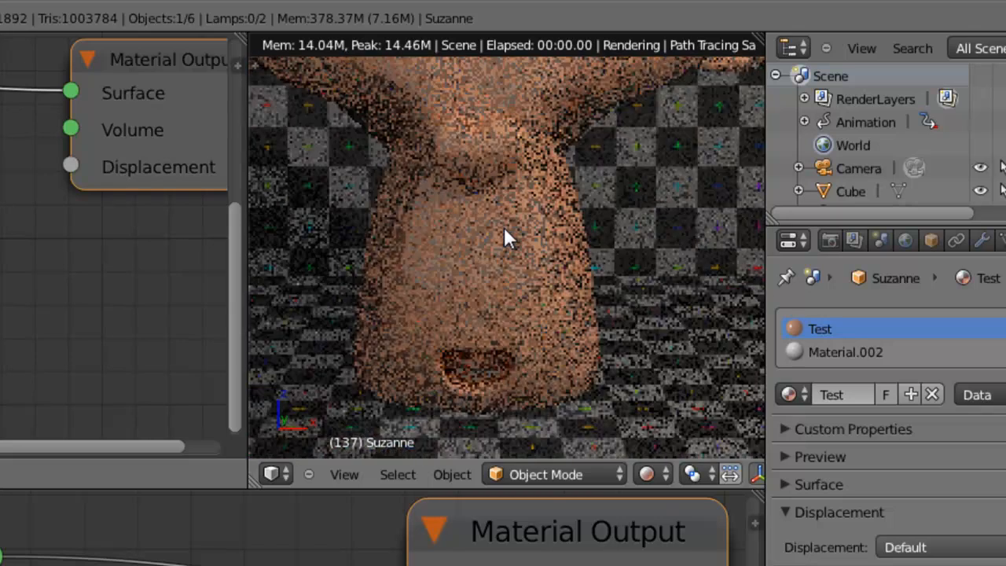
{"action": "scroll", "coordinate": [503, 225], "scroll_direction": "down", "scroll_amount": 3}
{"action": "scroll", "coordinate": [503, 225], "scroll_direction": "down", "scroll_amount": 2}
{"action": "middle_click_drag", "start_coordinate": [500, 171], "coordinate": [494, 259], "text": "shift"}
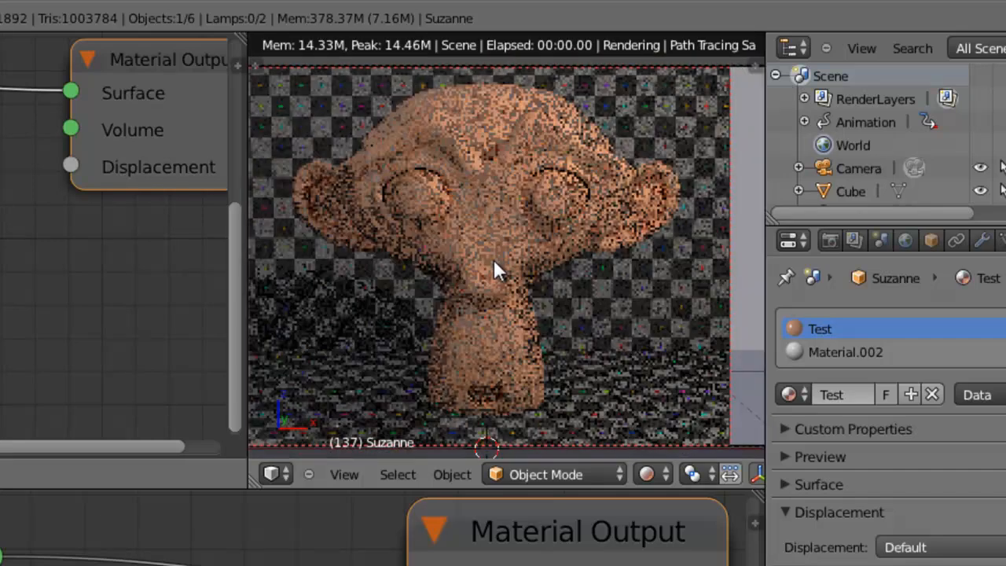
{"action": "scroll", "coordinate": [504, 263], "scroll_direction": "up", "scroll_amount": 3}
{"action": "scroll", "coordinate": [507, 266], "scroll_direction": "down", "scroll_amount": 2}
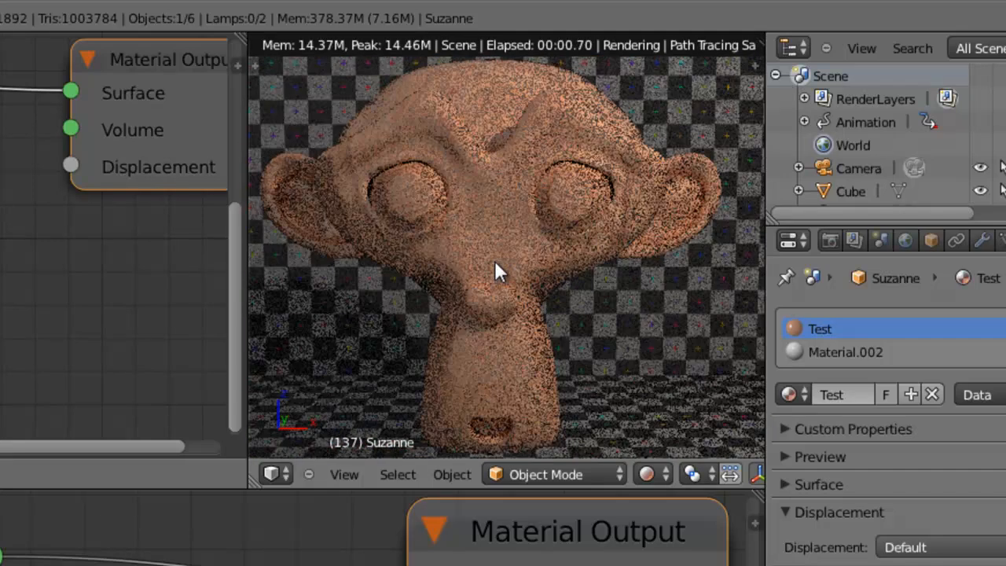
{"action": "middle_click_drag", "start_coordinate": [499, 262], "coordinate": [507, 259], "text": "shift"}
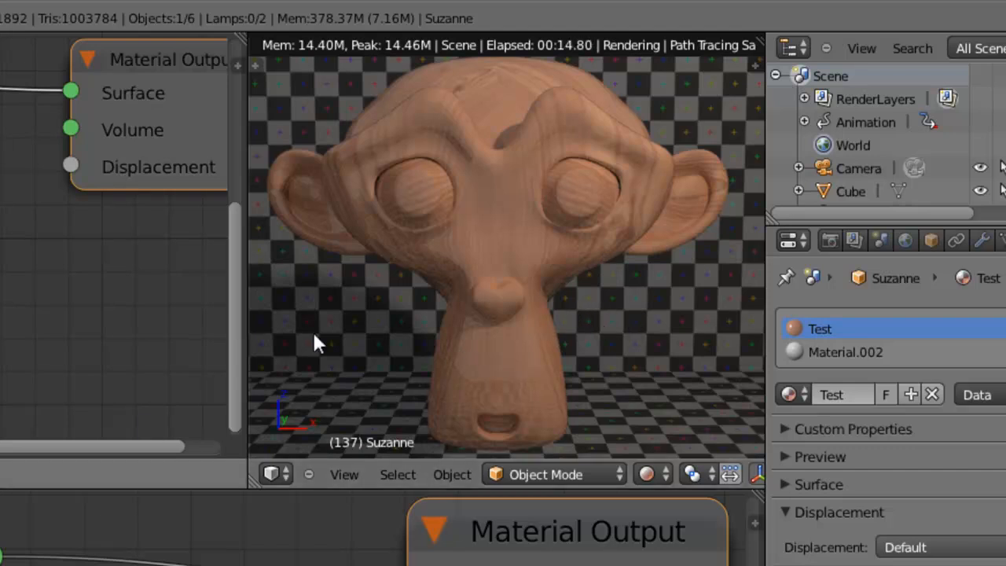
Move the Material Output node farther from the glossy node group to make room between them
{"action": "middle_click_drag", "start_coordinate": [557, 532], "coordinate": [543, 546]}
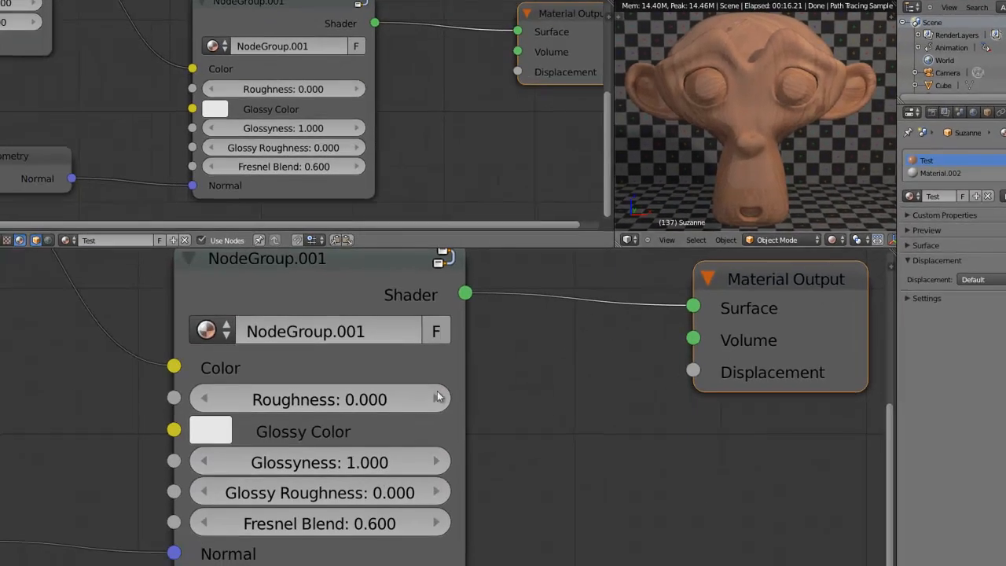
{"action": "scroll", "coordinate": [284, 376], "scroll_direction": "down", "scroll_amount": 3}
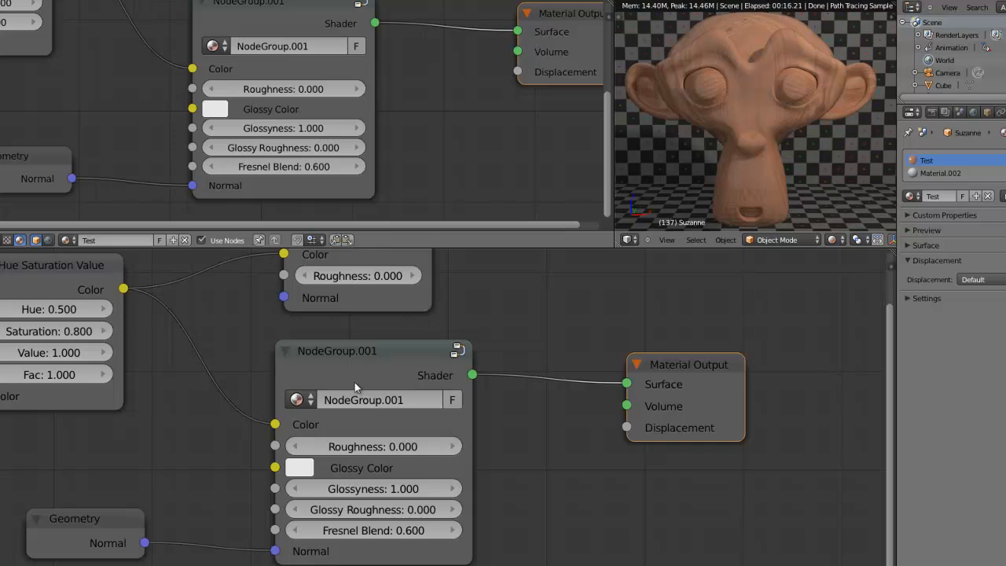
{"action": "scroll", "coordinate": [354, 382], "scroll_direction": "down", "scroll_amount": 2}
{"action": "scroll", "coordinate": [354, 382], "scroll_direction": "up", "scroll_amount": 3}
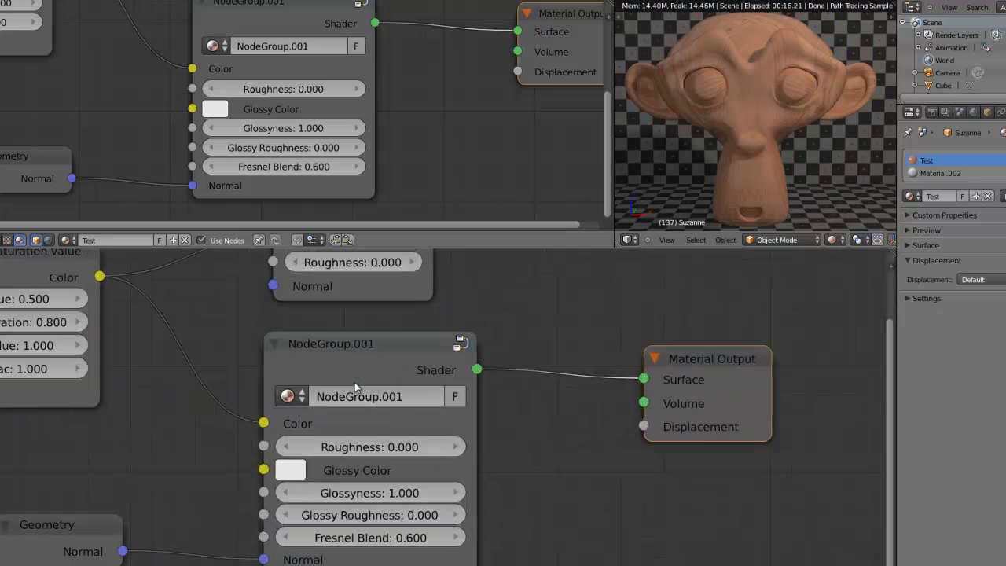
{"action": "middle_click_drag", "start_coordinate": [354, 382], "coordinate": [194, 392]}
{"action": "left_click_drag", "start_coordinate": [567, 373], "coordinate": [704, 340]}
Add a Glossy BSDF node between the node group and the Material Output, just below their link
{"action": "key", "text": "shift+a"}
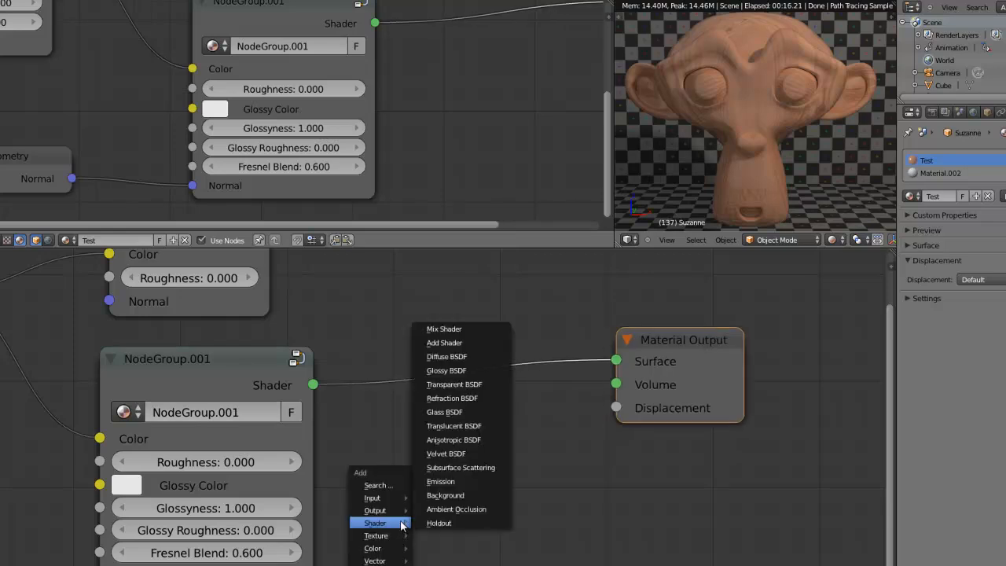
{"action": "mouse_move", "coordinate": [395, 548]}
{"action": "mouse_move", "coordinate": [382, 522]}
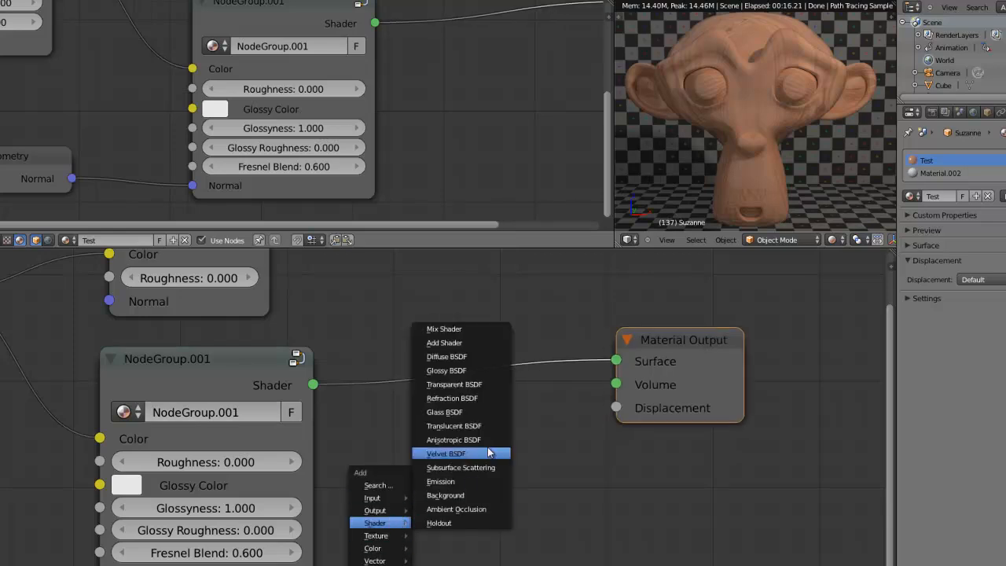
{"action": "left_click", "coordinate": [472, 370]}
{"action": "left_click", "coordinate": [417, 438]}
{"action": "scroll", "coordinate": [418, 438], "scroll_direction": "down", "scroll_amount": 1}
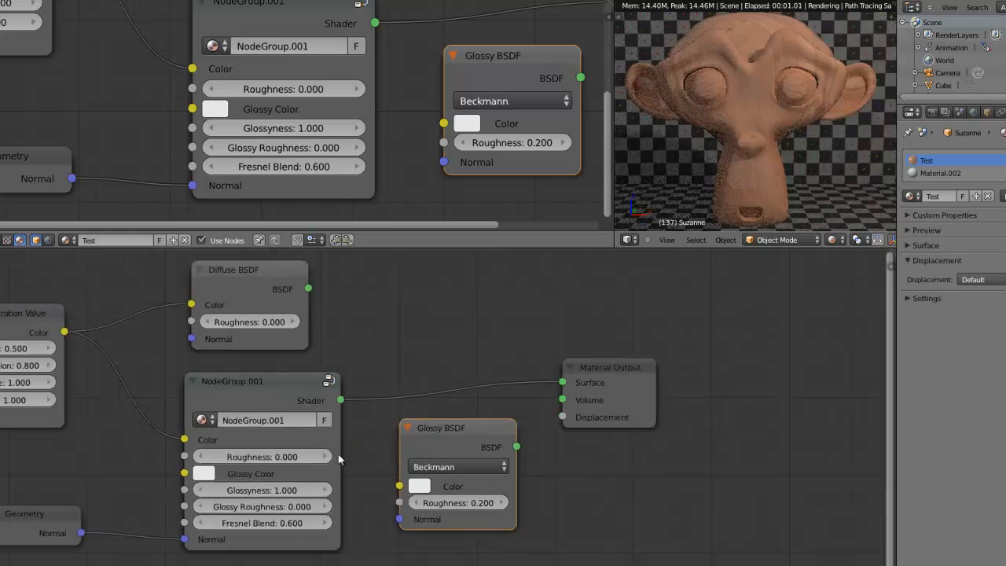
Link the Hue Saturation Value color to the Glossy BSDF color and its BSDF output to the Material Output surface
{"action": "left_click_drag", "start_coordinate": [66, 332], "coordinate": [400, 486]}
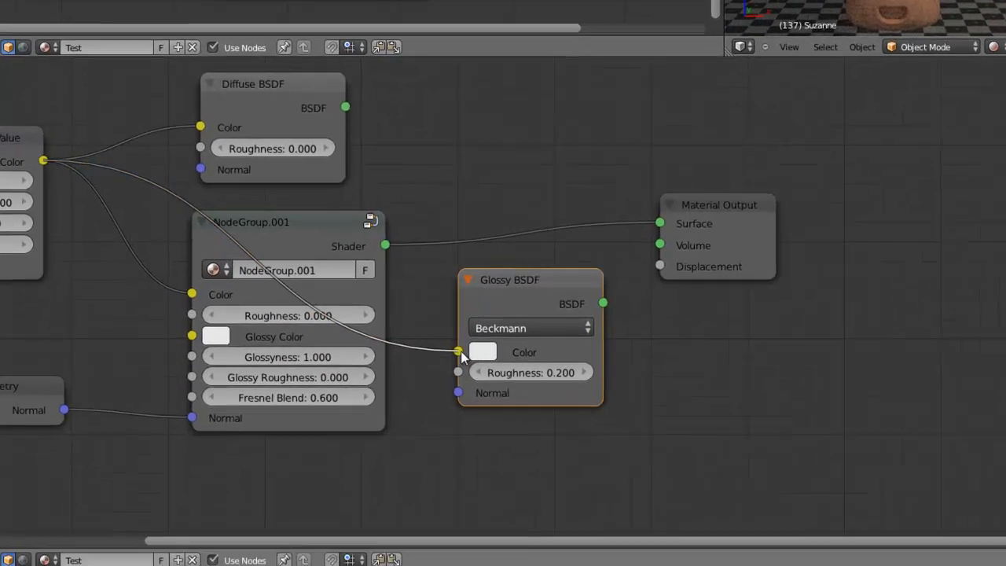
{"action": "left_click_drag", "start_coordinate": [561, 280], "coordinate": [554, 278]}
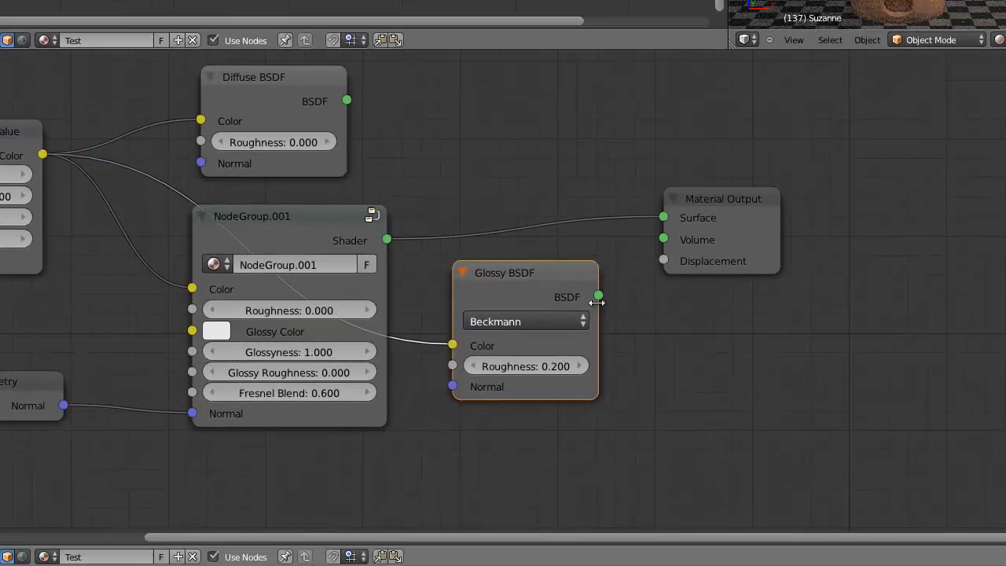
{"action": "left_click_drag", "start_coordinate": [646, 219], "coordinate": [663, 218]}
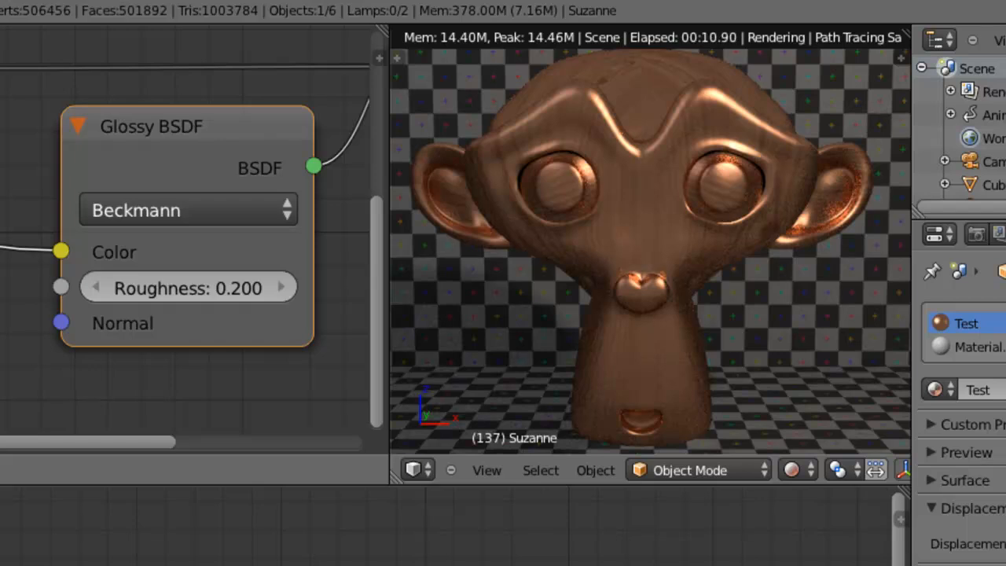
Undo the Glossy BSDF's link to the Material Output and delete the Glossy BSDF node
{"action": "key", "text": "alt+s"}
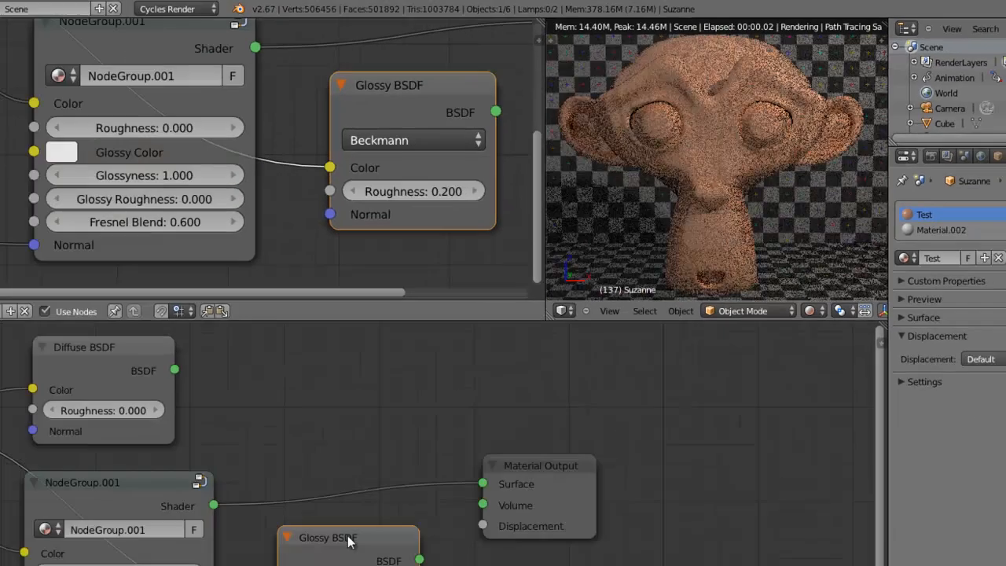
{"action": "key", "text": "x"}
Place the Diffuse BSDF node just above the glossy node group and widen it to about the group's width
{"action": "scroll", "coordinate": [367, 360], "scroll_direction": "up", "scroll_amount": 5}
{"action": "scroll", "coordinate": [367, 356], "scroll_direction": "down", "scroll_amount": 3}
{"action": "middle_click_drag", "start_coordinate": [365, 337], "coordinate": [365, 379]}
{"action": "scroll", "coordinate": [369, 373], "scroll_direction": "up", "scroll_amount": 3}
{"action": "scroll", "coordinate": [345, 334], "scroll_direction": "down", "scroll_amount": 4}
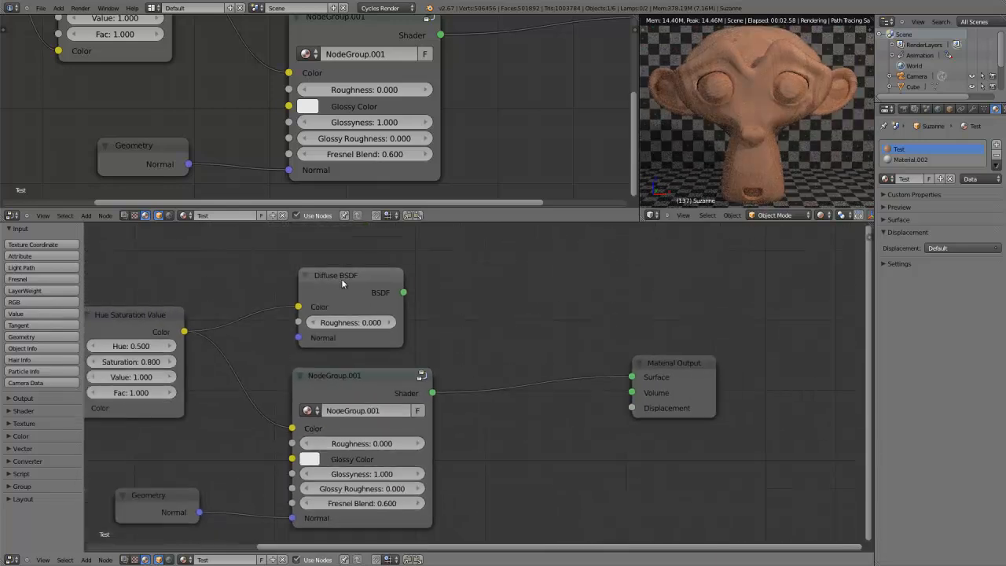
{"action": "left_click_drag", "start_coordinate": [336, 280], "coordinate": [333, 294]}
{"action": "left_click_drag", "start_coordinate": [399, 293], "coordinate": [432, 294]}
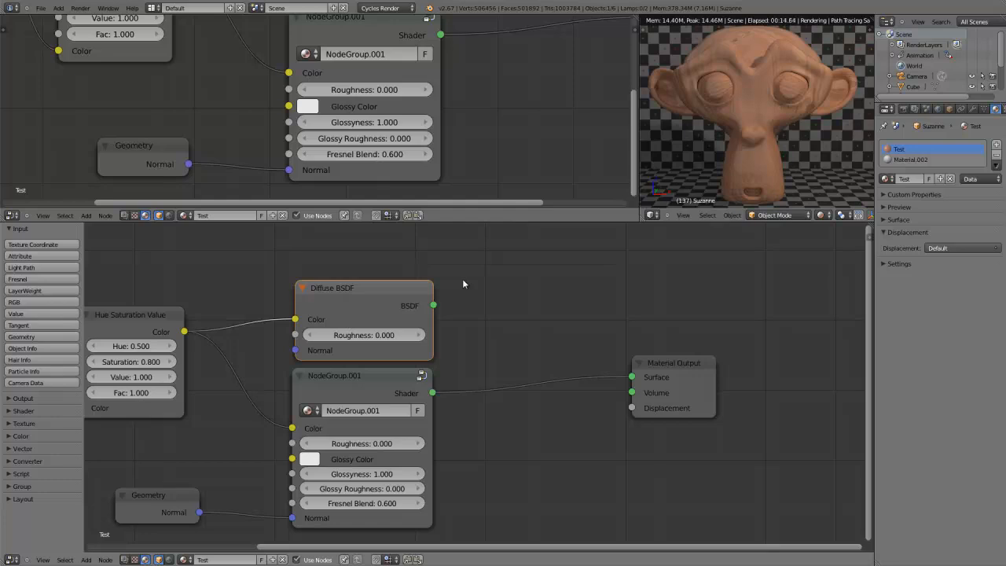
Set the node group's Fresnel Blend to 0.33
{"action": "scroll", "coordinate": [449, 389], "scroll_direction": "down", "scroll_amount": 3}
{"action": "scroll", "coordinate": [450, 391], "scroll_direction": "up", "scroll_amount": 3}
{"action": "middle_click_drag", "start_coordinate": [470, 412], "coordinate": [479, 366]}
{"action": "scroll", "coordinate": [475, 397], "scroll_direction": "up", "scroll_amount": 1}
{"action": "scroll", "coordinate": [480, 405], "scroll_direction": "down", "scroll_amount": 2}
{"action": "scroll", "coordinate": [480, 412], "scroll_direction": "up", "scroll_amount": 3}
{"action": "scroll", "coordinate": [479, 369], "scroll_direction": "down", "scroll_amount": 1}
{"action": "scroll", "coordinate": [472, 373], "scroll_direction": "up", "scroll_amount": 1}
{"action": "scroll", "coordinate": [461, 375], "scroll_direction": "up", "scroll_amount": 1}
{"action": "scroll", "coordinate": [474, 389], "scroll_direction": "down", "scroll_amount": 1}
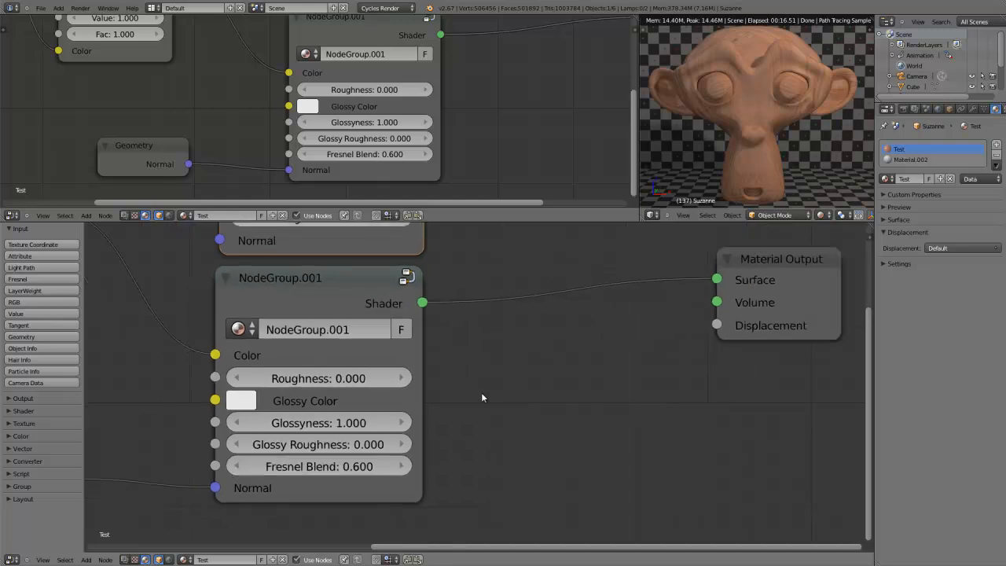
{"action": "left_click", "coordinate": [327, 469]}
{"action": "type", "text": "0.33"}
{"action": "key", "text": "Return"}
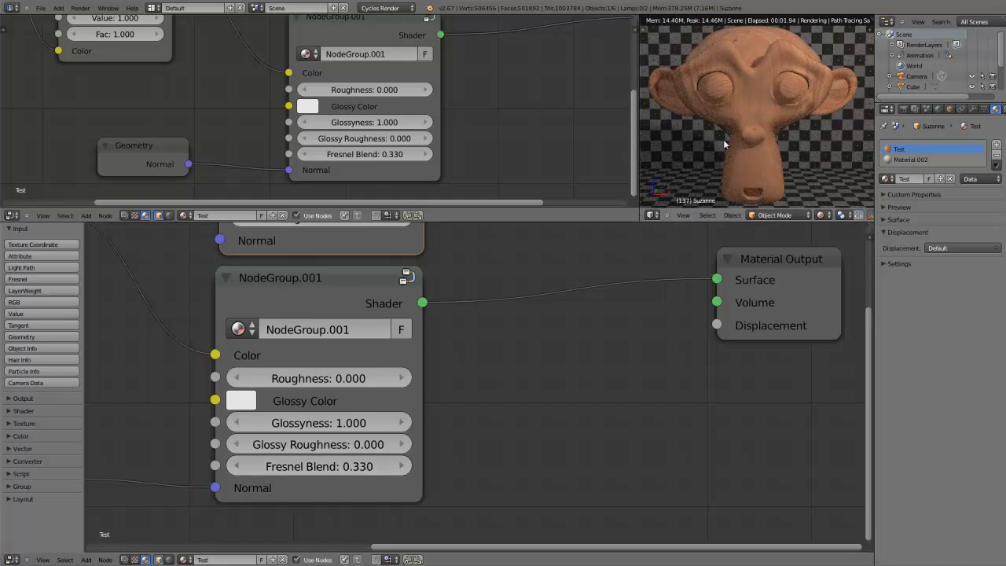
Disconnect the color link from the node group so its color is black, and lower Fresnel Blend to 0.106
{"action": "scroll", "coordinate": [473, 366], "scroll_direction": "down", "scroll_amount": 1}
{"action": "left_click_drag", "start_coordinate": [252, 358], "coordinate": [285, 361]}
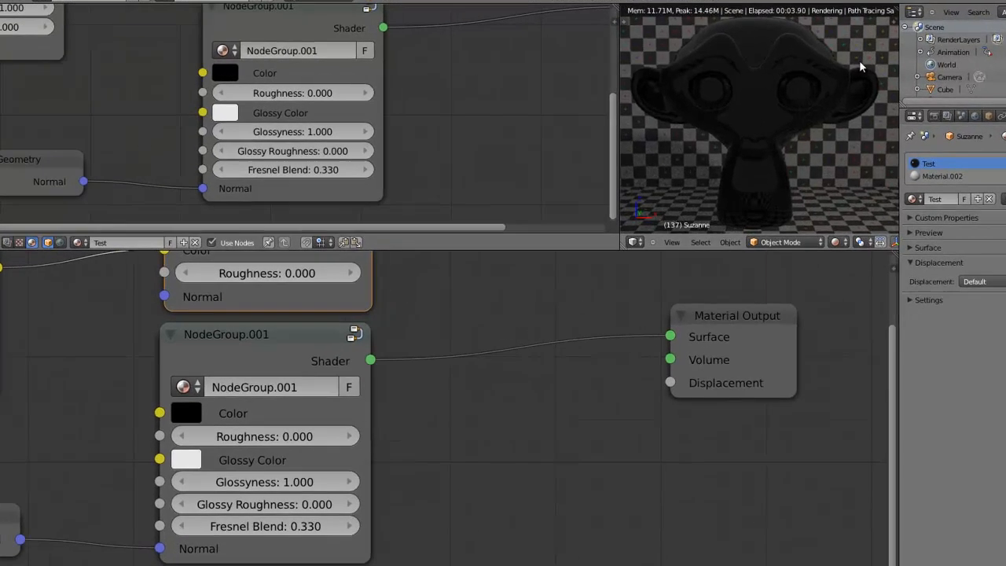
{"action": "left_click_drag", "start_coordinate": [264, 526], "coordinate": [330, 533]}
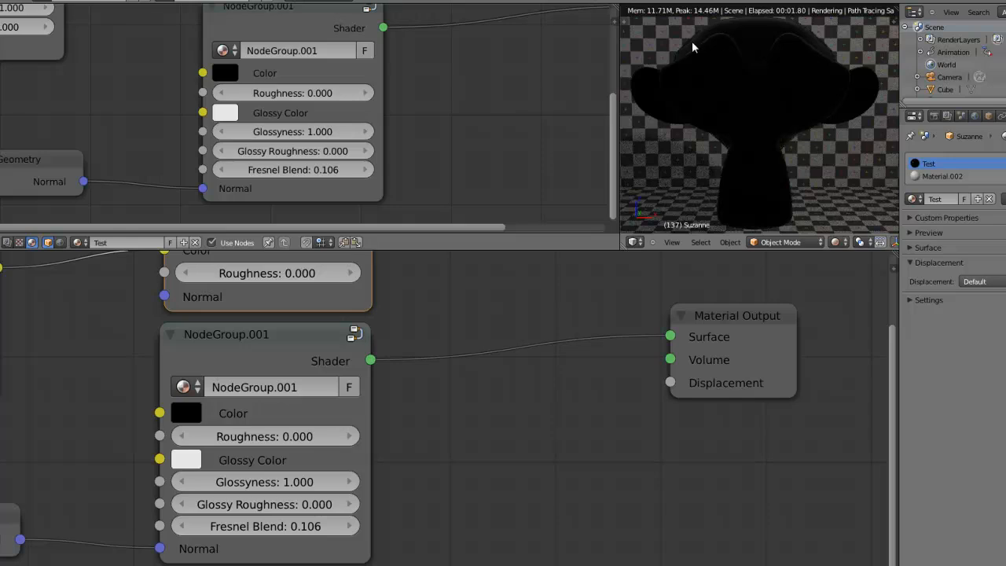
Return the node group's Fresnel Blend to 0.33 while its color stays unlinked
{"action": "left_click_drag", "start_coordinate": [274, 525], "coordinate": [344, 530]}
{"action": "left_click", "coordinate": [289, 532]}
{"action": "type", "text": "0.33"}
{"action": "key", "text": "Return"}
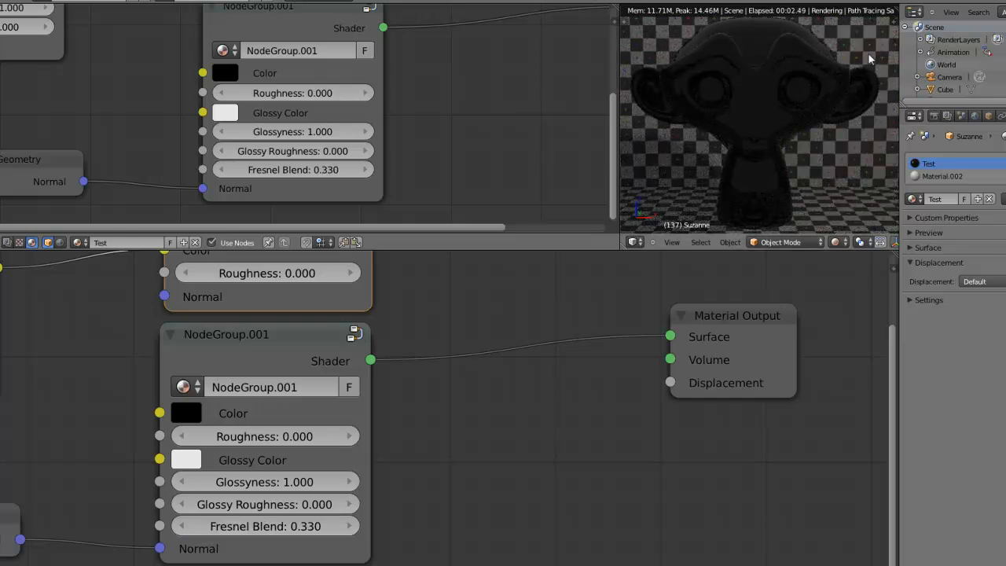
Reconnect the Hue Saturation Value color to the node group's color input and set Glossy Roughness to 0.100
{"action": "scroll", "coordinate": [102, 402], "scroll_direction": "down", "scroll_amount": 2}
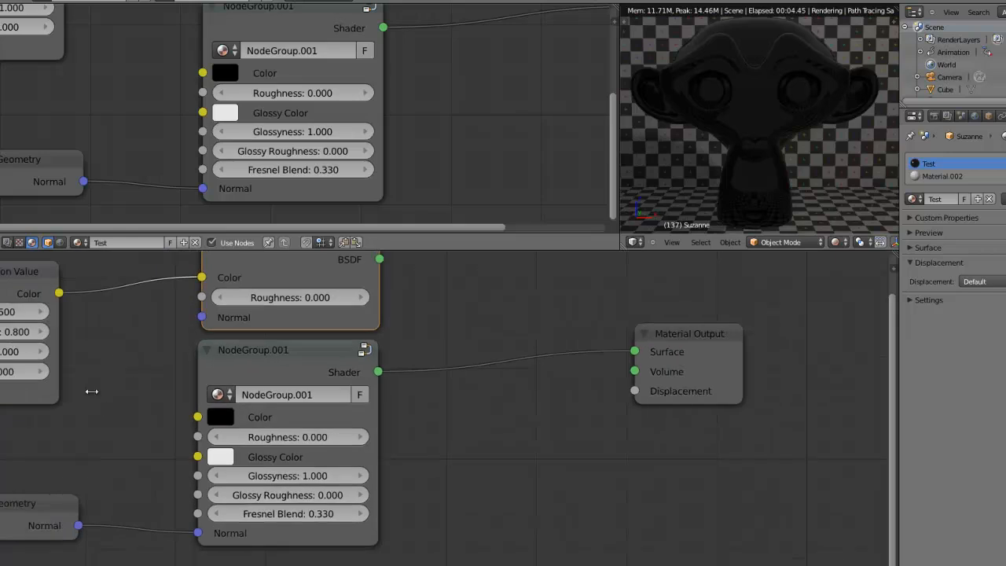
{"action": "left_click_drag", "start_coordinate": [92, 311], "coordinate": [214, 419]}
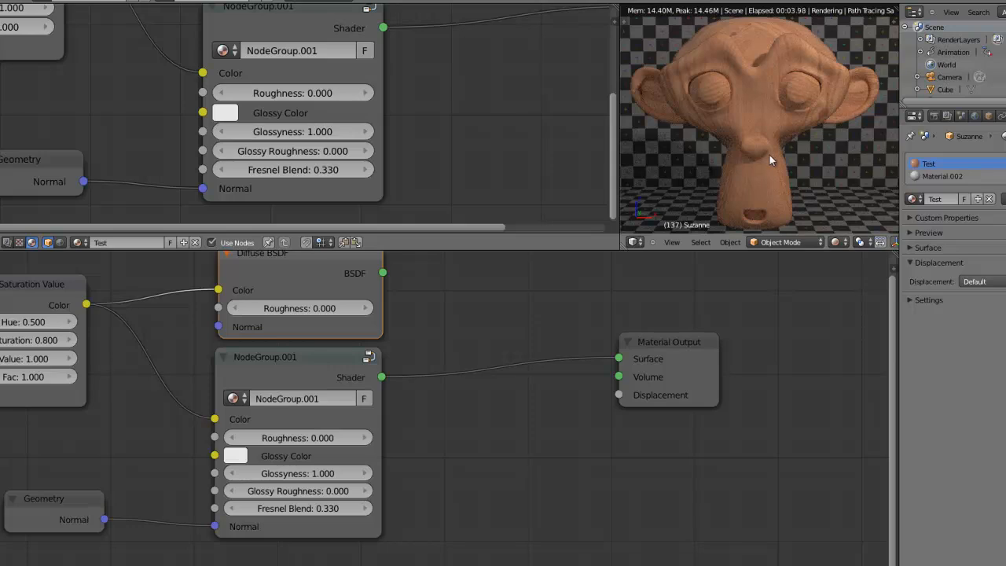
{"action": "left_click", "coordinate": [368, 491]}
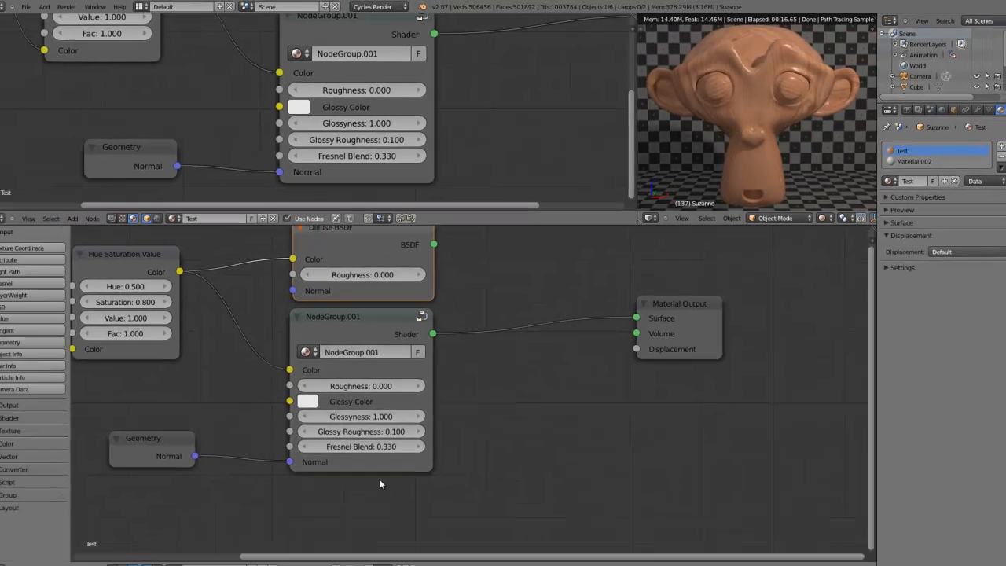
{"action": "scroll", "coordinate": [349, 421], "scroll_direction": "down", "scroll_amount": 6}
{"action": "scroll", "coordinate": [410, 366], "scroll_direction": "up", "scroll_amount": 3}
{"action": "scroll", "coordinate": [417, 360], "scroll_direction": "down", "scroll_amount": 1}
{"action": "scroll", "coordinate": [417, 360], "scroll_direction": "up", "scroll_amount": 1}
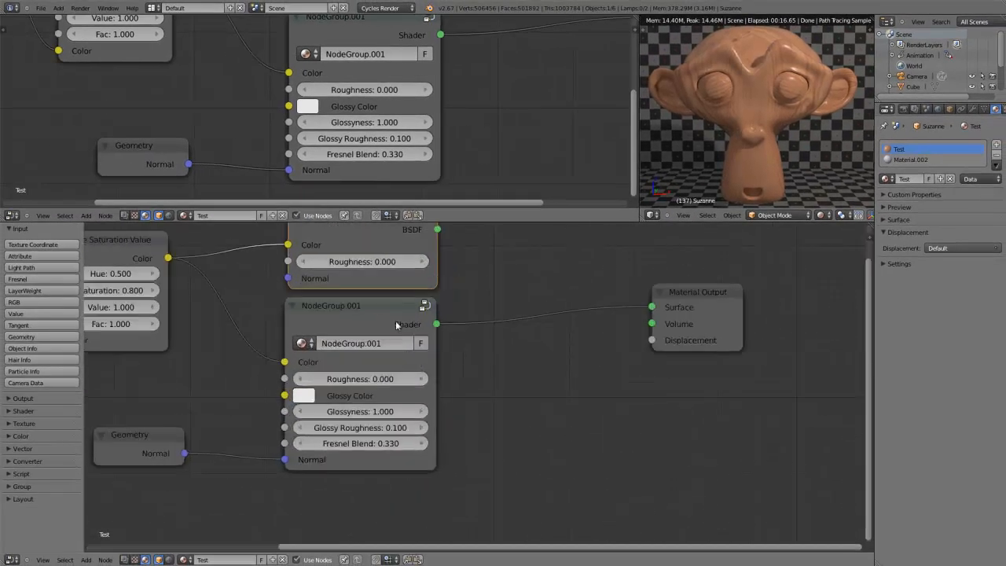
{"action": "scroll", "coordinate": [453, 371], "scroll_direction": "down", "scroll_amount": 2}
{"action": "scroll", "coordinate": [460, 372], "scroll_direction": "up", "scroll_amount": 1}
{"action": "scroll", "coordinate": [461, 369], "scroll_direction": "down", "scroll_amount": 1}
{"action": "scroll", "coordinate": [462, 372], "scroll_direction": "up", "scroll_amount": 1}
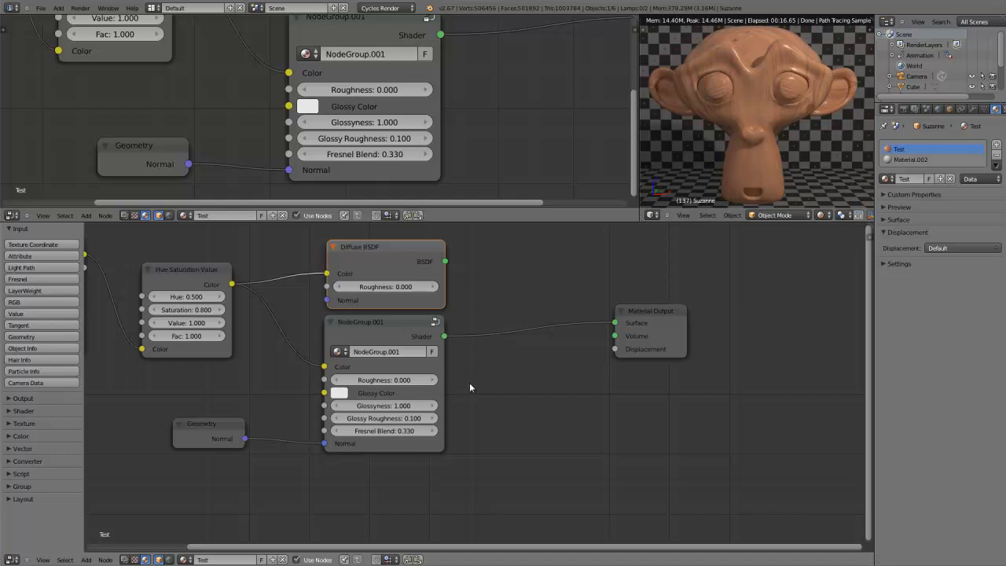
{"action": "scroll", "coordinate": [462, 385], "scroll_direction": "down", "scroll_amount": 3}
{"action": "scroll", "coordinate": [460, 396], "scroll_direction": "up", "scroll_amount": 3}
{"action": "left_click_drag", "start_coordinate": [642, 318], "coordinate": [636, 323]}
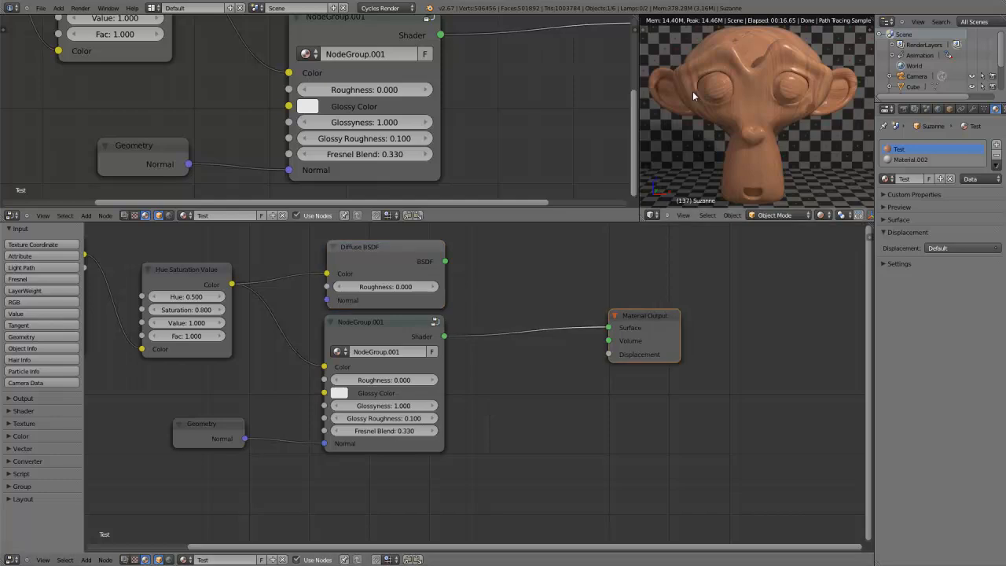
{"action": "scroll", "coordinate": [460, 372], "scroll_direction": "down", "scroll_amount": 3}
{"action": "scroll", "coordinate": [460, 371], "scroll_direction": "up", "scroll_amount": 6}
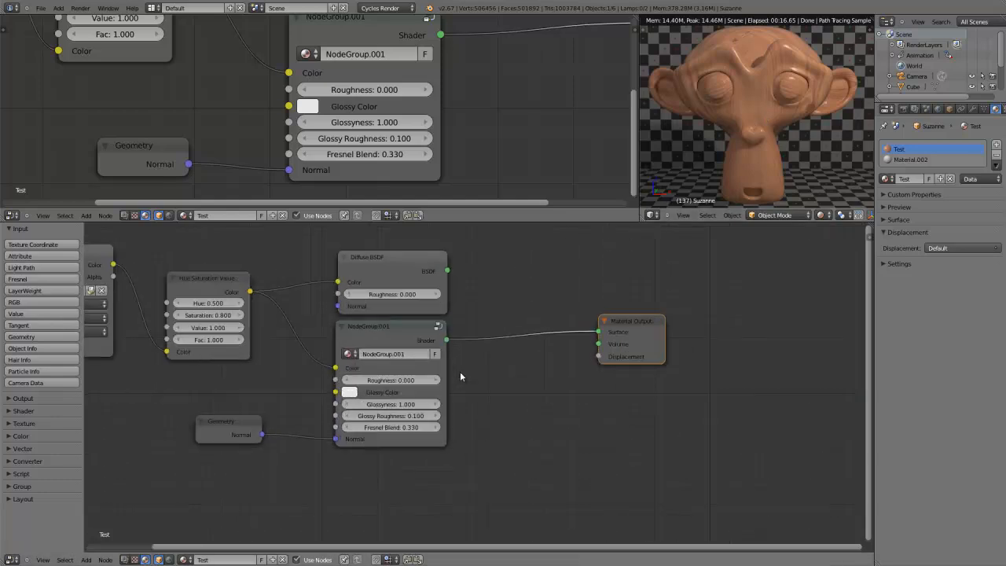
Enter the glossy node group, inspect how its internal shader nodes are wired, and return to the material's node tree
{"action": "scroll", "coordinate": [460, 371], "scroll_direction": "down", "scroll_amount": 6}
{"action": "left_click", "coordinate": [402, 333]}
{"action": "scroll", "coordinate": [494, 393], "scroll_direction": "up", "scroll_amount": 2}
{"action": "scroll", "coordinate": [472, 393], "scroll_direction": "down", "scroll_amount": 2}
{"action": "key", "text": "Tab"}
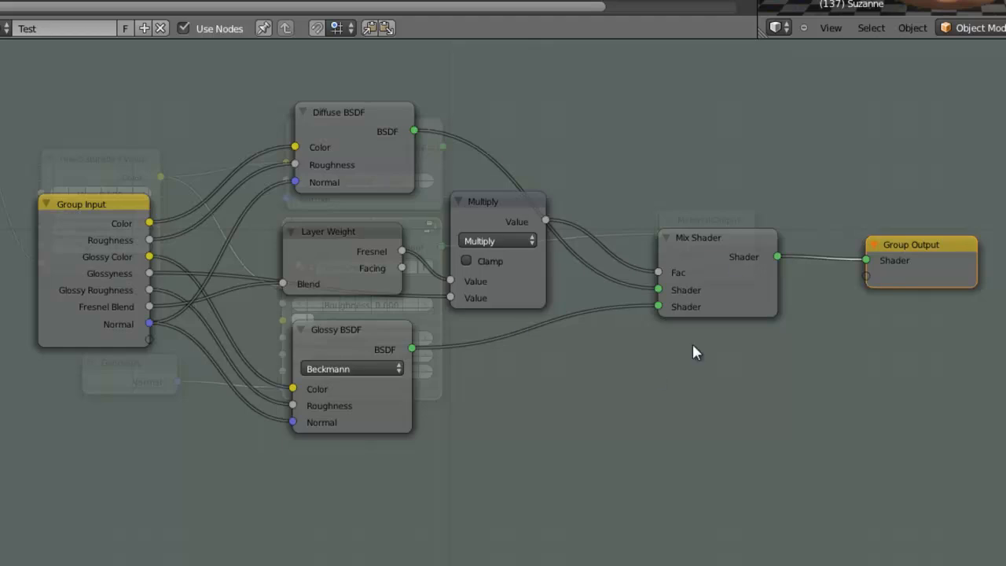
{"action": "left_click_drag", "start_coordinate": [944, 242], "coordinate": [939, 237]}
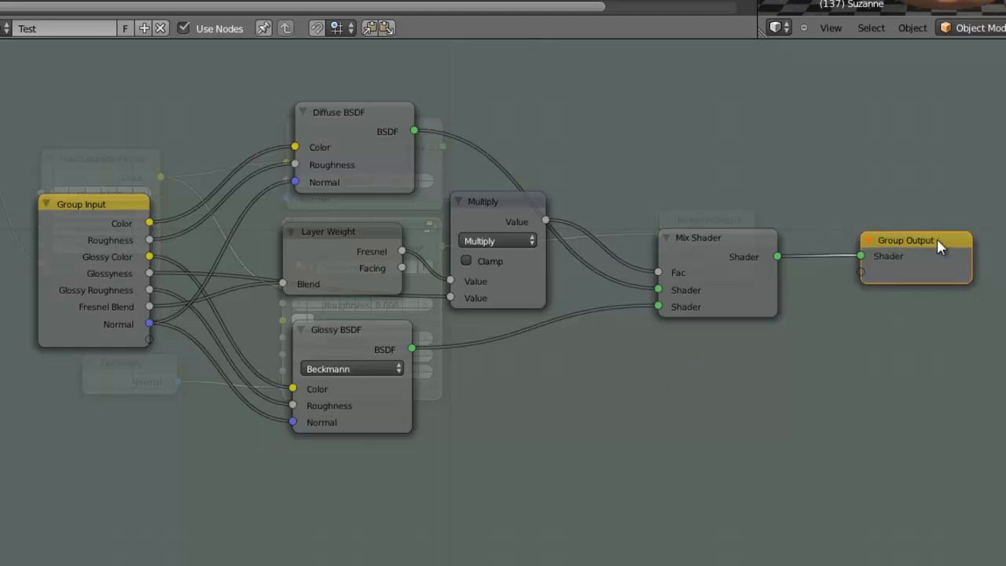
{"action": "key", "text": "Tab"}
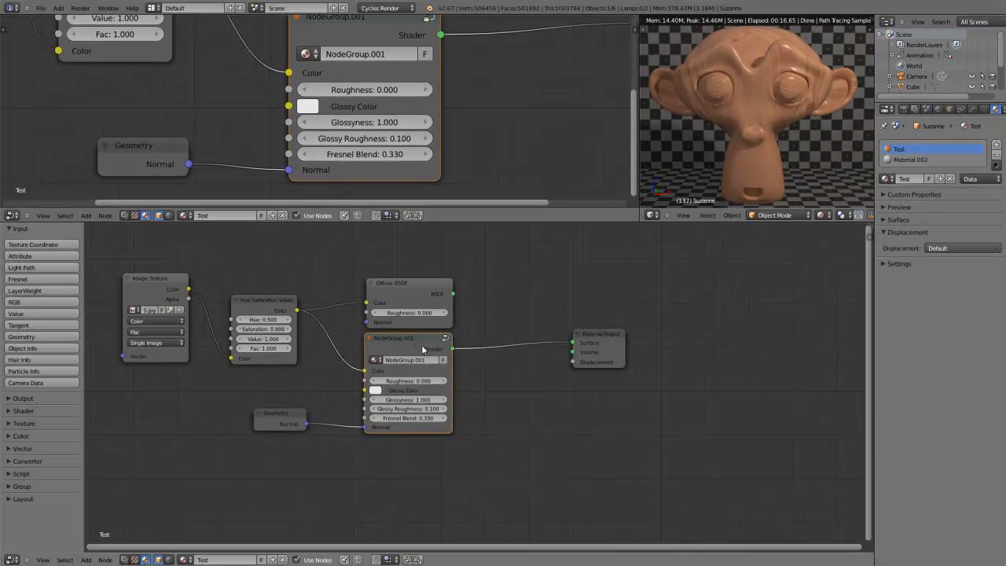
Delete every node of the Test material: the node group, Diffuse BSDF, Hue Saturation Value, Image Texture, Geometry and Material Output
{"action": "key", "text": "x"}
{"action": "left_click", "coordinate": [407, 286]}
{"action": "key", "text": "x"}
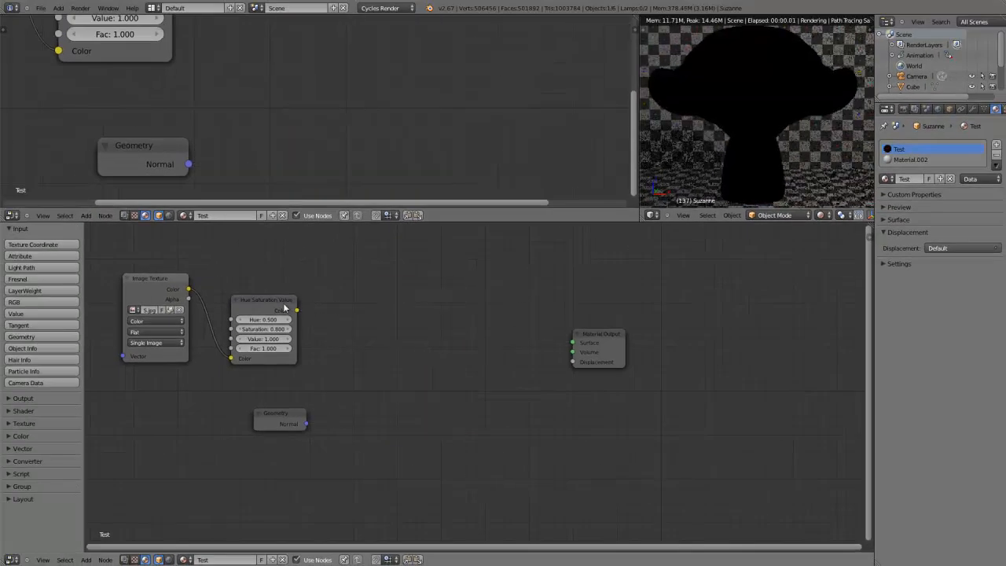
{"action": "left_click", "coordinate": [263, 301]}
{"action": "key", "text": "x"}
{"action": "left_click", "coordinate": [167, 277]}
{"action": "key", "text": "x"}
{"action": "left_click", "coordinate": [275, 413]}
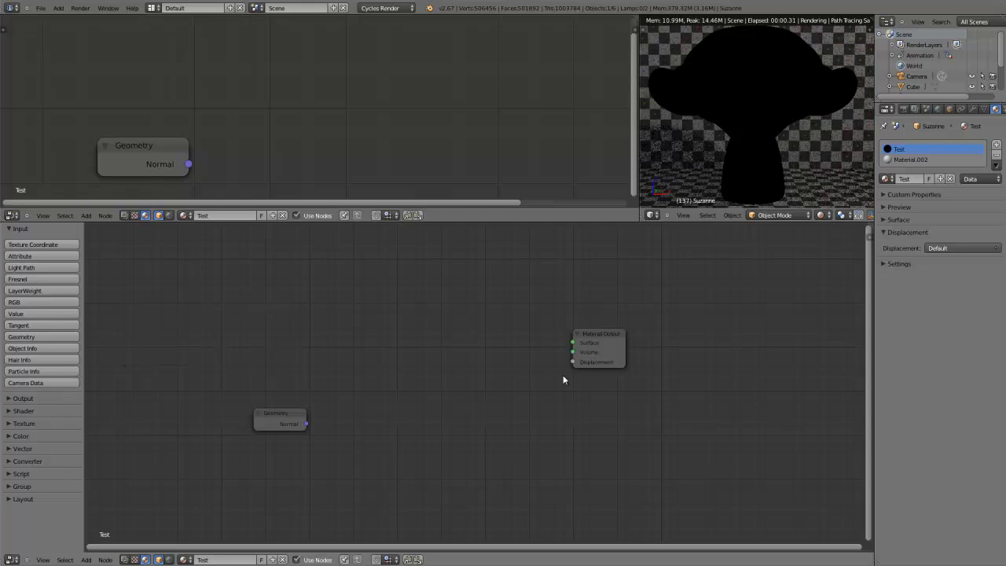
{"action": "key", "text": "x"}
{"action": "left_click", "coordinate": [593, 339]}
{"action": "key", "text": "x"}
Remove both material slots from Suzanne and create a new material for it
{"action": "left_click", "coordinate": [966, 162]}
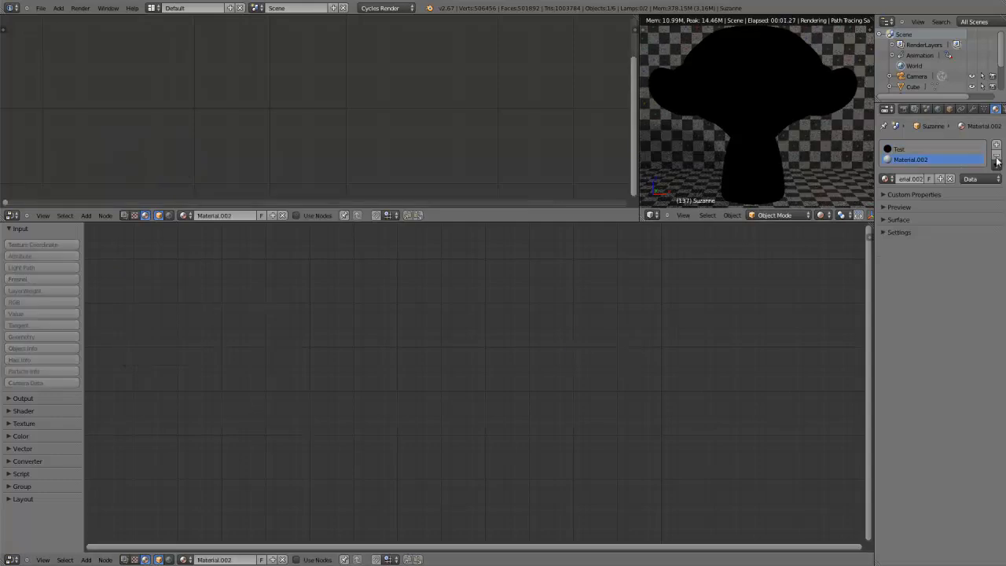
{"action": "left_click", "coordinate": [928, 148]}
{"action": "left_click", "coordinate": [997, 155]}
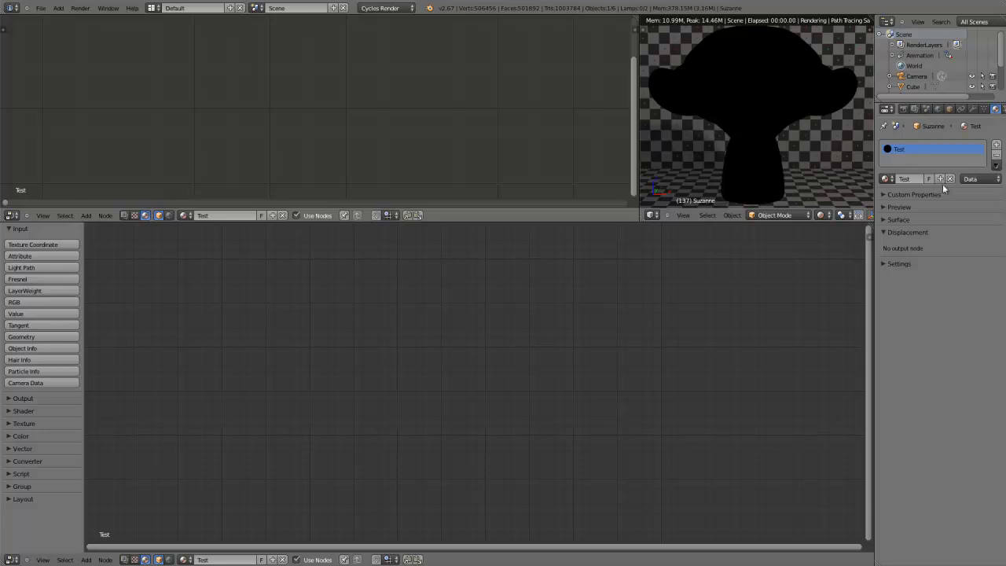
{"action": "left_click", "coordinate": [997, 157]}
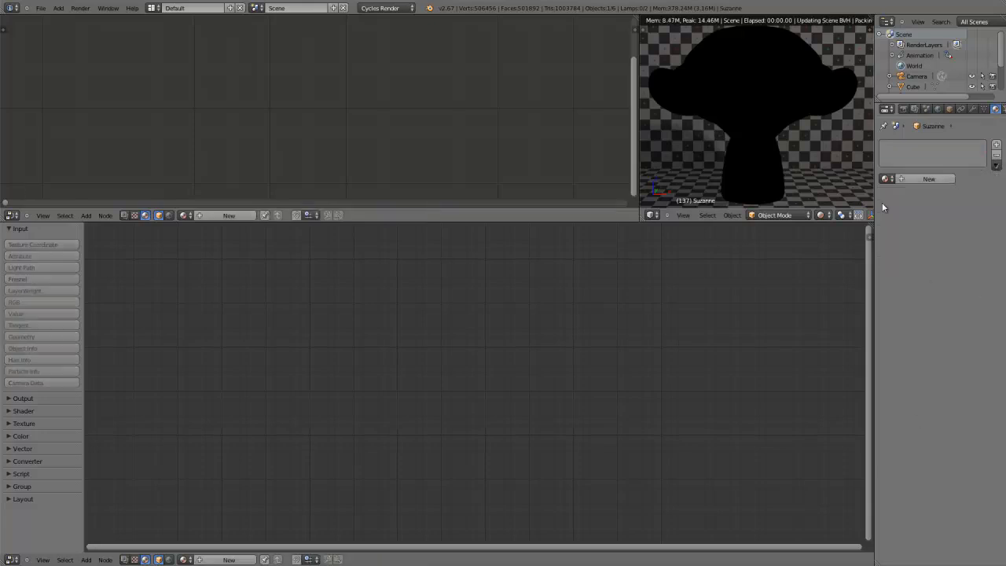
{"action": "left_click", "coordinate": [927, 180]}
Move the Diffuse BSDF node slightly farther away from the Material Output node
{"action": "middle_click_drag", "start_coordinate": [734, 341], "coordinate": [560, 385]}
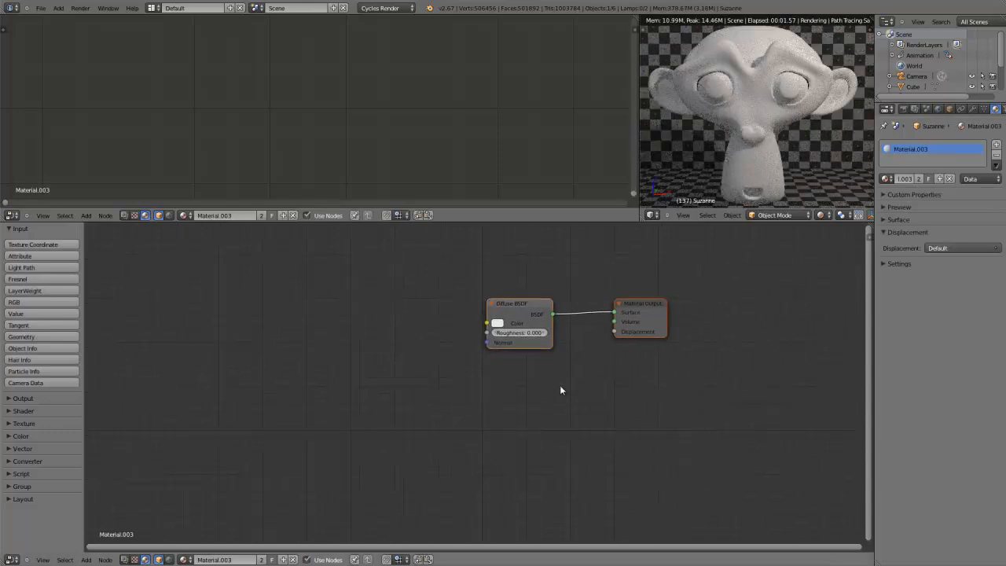
{"action": "scroll", "coordinate": [566, 386], "scroll_direction": "up", "scroll_amount": 4}
{"action": "middle_click_drag", "start_coordinate": [629, 353], "coordinate": [406, 427]}
{"action": "scroll", "coordinate": [385, 362], "scroll_direction": "down", "scroll_amount": 2}
{"action": "left_click_drag", "start_coordinate": [380, 348], "coordinate": [350, 344]}
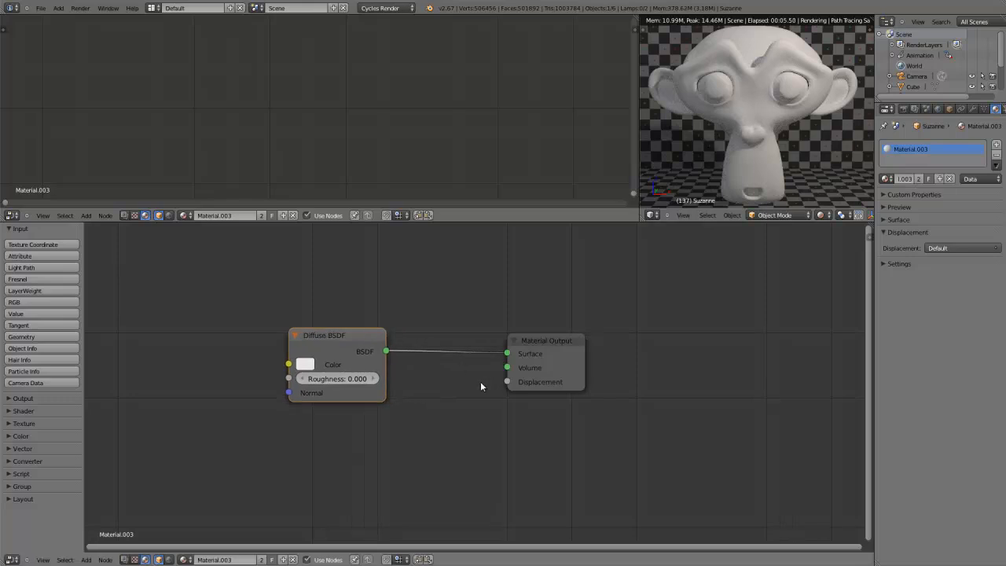
{"action": "left_click", "coordinate": [569, 343]}
{"action": "scroll", "coordinate": [447, 390], "scroll_direction": "down", "scroll_amount": 2}
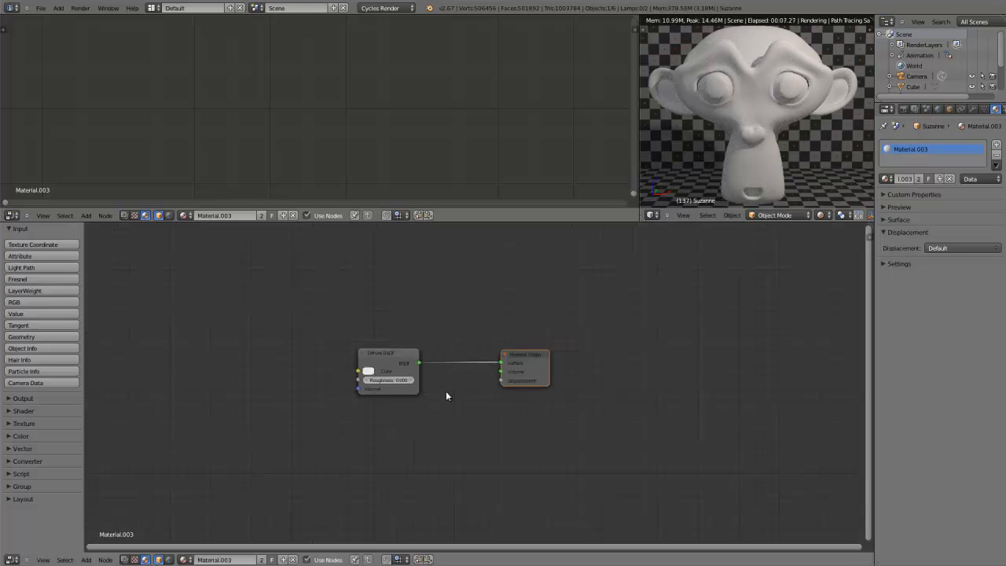
{"action": "scroll", "coordinate": [446, 393], "scroll_direction": "up", "scroll_amount": 5}
{"action": "middle_click_drag", "start_coordinate": [416, 382], "coordinate": [478, 357]}
{"action": "scroll", "coordinate": [455, 372], "scroll_direction": "up", "scroll_amount": 2}
{"action": "scroll", "coordinate": [453, 372], "scroll_direction": "up", "scroll_amount": 2}
{"action": "scroll", "coordinate": [390, 107], "scroll_direction": "down", "scroll_amount": 10}
{"action": "middle_click_drag", "start_coordinate": [596, 67], "coordinate": [398, 131]}
{"action": "scroll", "coordinate": [407, 136], "scroll_direction": "up", "scroll_amount": 3}
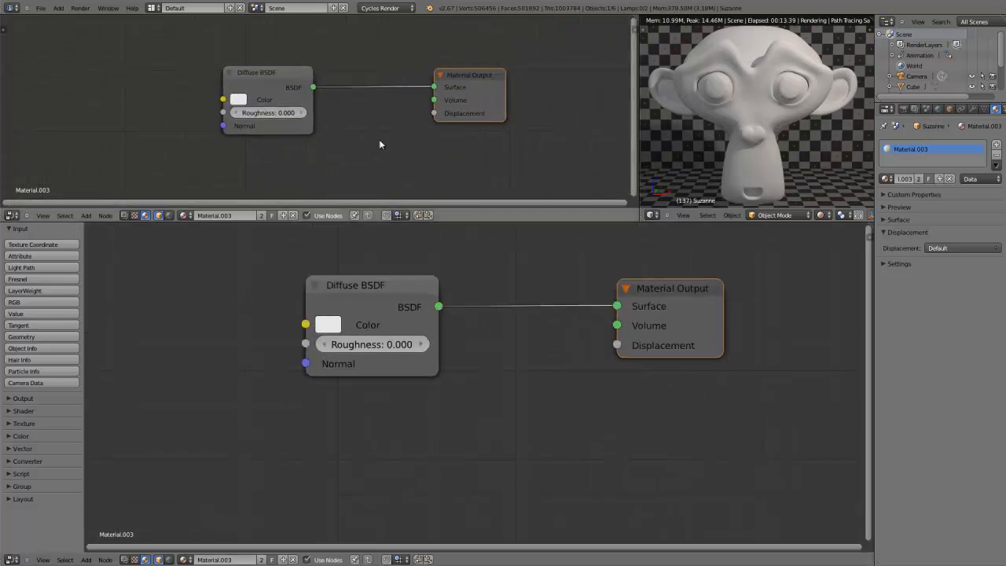
{"action": "middle_click_drag", "start_coordinate": [486, 396], "coordinate": [419, 430]}
{"action": "scroll", "coordinate": [452, 405], "scroll_direction": "up", "scroll_amount": 3}
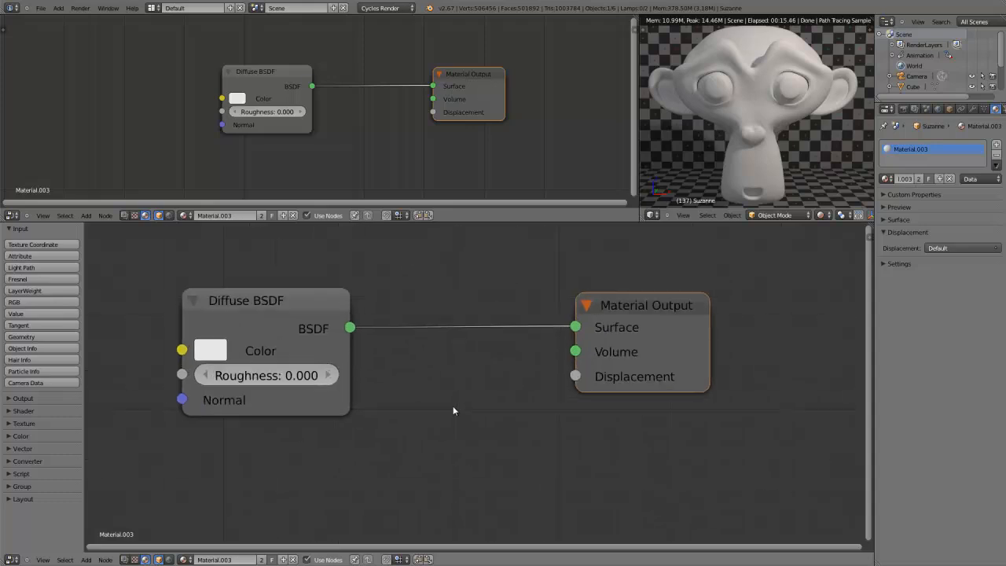
Shift the Diffuse BSDF and Material Output nodes to the left together and deselect them
{"action": "scroll", "coordinate": [452, 406], "scroll_direction": "down", "scroll_amount": 4}
{"action": "scroll", "coordinate": [404, 386], "scroll_direction": "down", "scroll_amount": 2}
{"action": "left_click", "coordinate": [389, 349], "text": "shift"}
{"action": "key", "text": "g"}
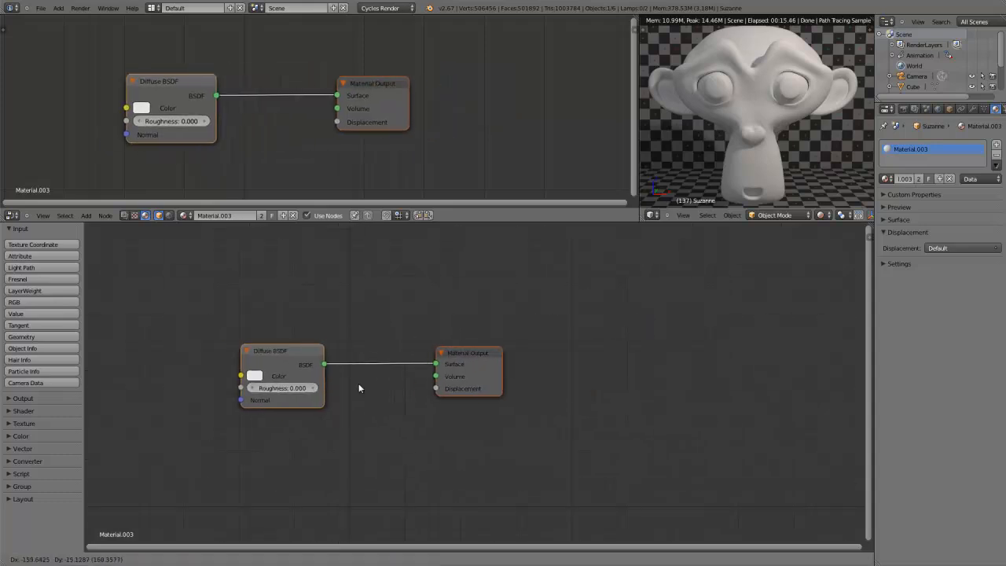
{"action": "left_click", "coordinate": [346, 389]}
{"action": "key", "text": "a"}
{"action": "middle_click_drag", "start_coordinate": [341, 400], "coordinate": [483, 383]}
{"action": "scroll", "coordinate": [370, 388], "scroll_direction": "up", "scroll_amount": 3}
{"action": "scroll", "coordinate": [482, 384], "scroll_direction": "down", "scroll_amount": 1}
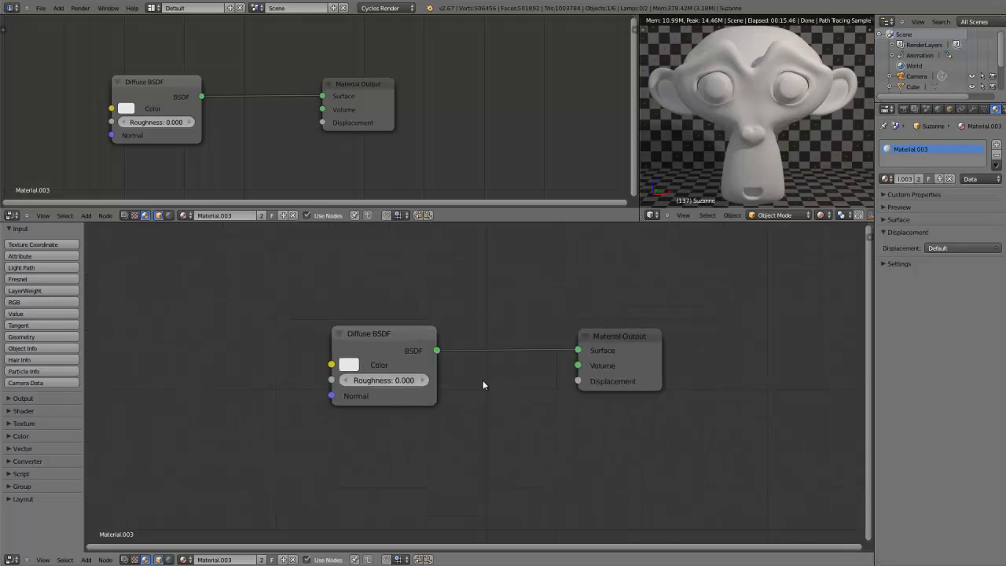
{"action": "scroll", "coordinate": [485, 385], "scroll_direction": "up", "scroll_amount": 1}
{"action": "scroll", "coordinate": [485, 384], "scroll_direction": "down", "scroll_amount": 2}
{"action": "scroll", "coordinate": [488, 393], "scroll_direction": "up", "scroll_amount": 2}
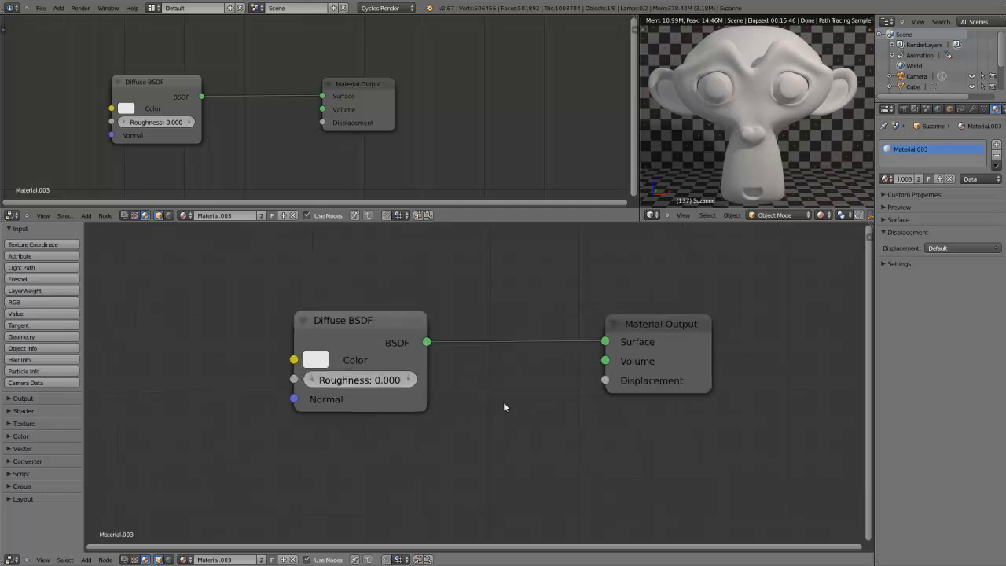
{"action": "middle_click_drag", "start_coordinate": [505, 407], "coordinate": [488, 389]}
{"action": "scroll", "coordinate": [486, 389], "scroll_direction": "down", "scroll_amount": 3}
{"action": "left_click", "coordinate": [432, 360]}
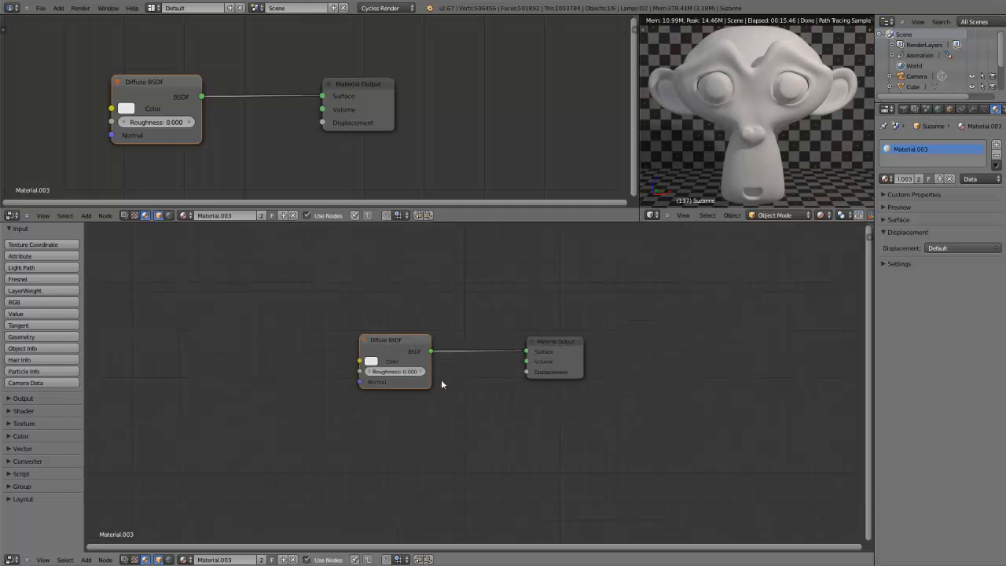
Move the Material Output node well to the right of the Diffuse BSDF to make room between them
{"action": "scroll", "coordinate": [449, 397], "scroll_direction": "up", "scroll_amount": 2}
{"action": "middle_click_drag", "start_coordinate": [455, 375], "coordinate": [421, 390]}
{"action": "scroll", "coordinate": [486, 352], "scroll_direction": "down", "scroll_amount": 2}
{"action": "scroll", "coordinate": [486, 352], "scroll_direction": "up", "scroll_amount": 1}
{"action": "left_click_drag", "start_coordinate": [550, 332], "coordinate": [759, 329]}
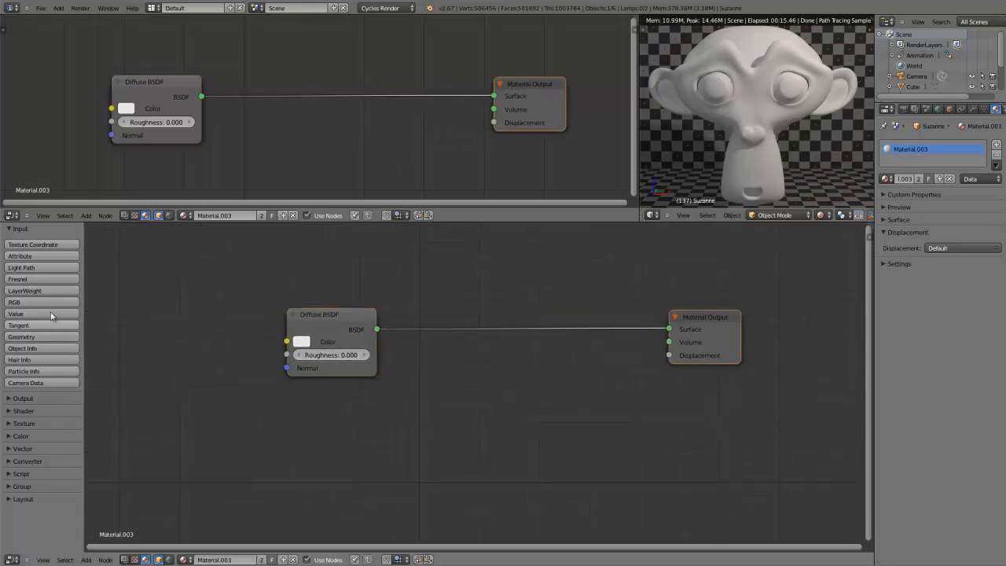
Add a Mix Shader node between the Diffuse BSDF and the Material Output, just below their link
{"action": "left_click", "coordinate": [19, 229]}
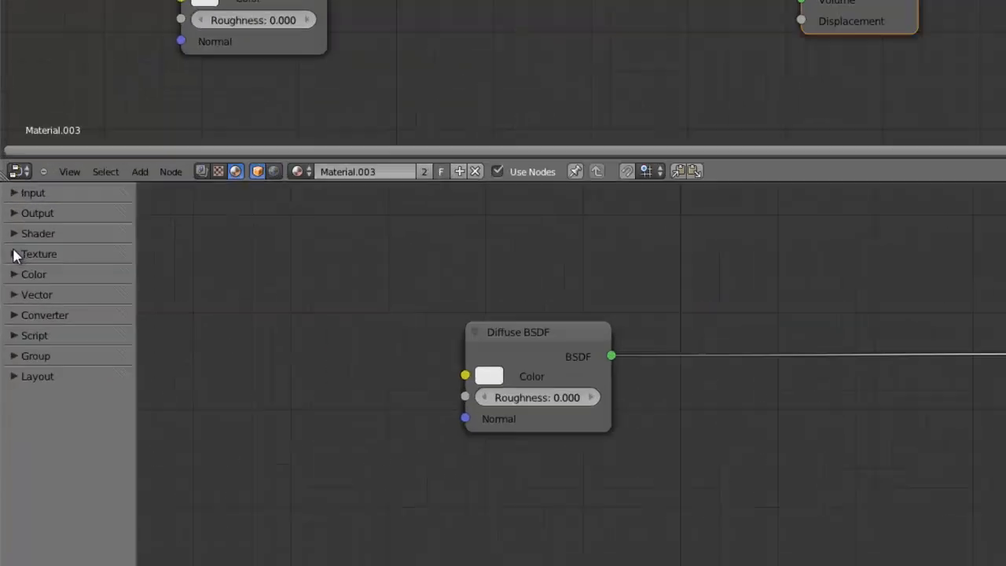
{"action": "left_click", "coordinate": [17, 254]}
{"action": "left_click", "coordinate": [41, 243]}
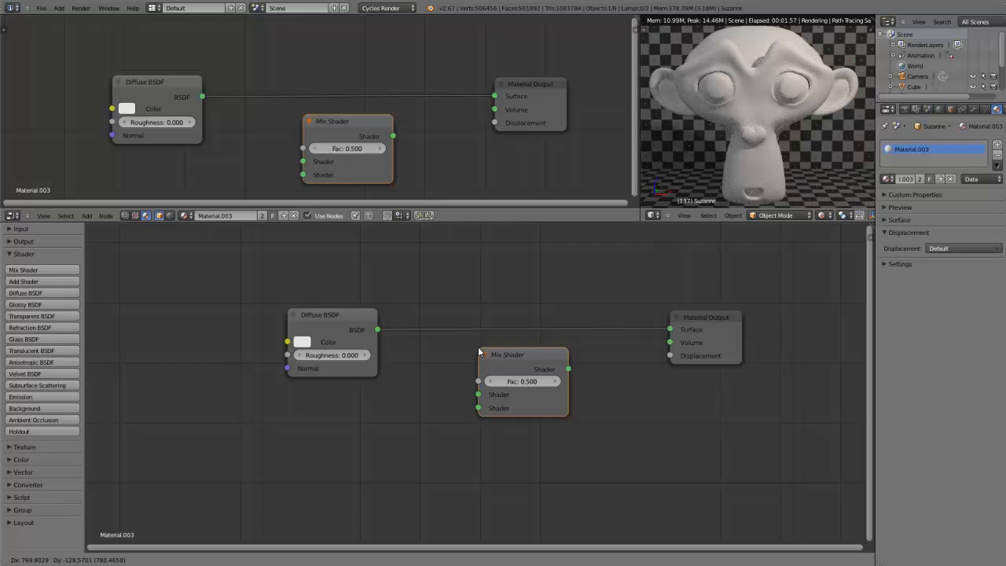
{"action": "left_click", "coordinate": [479, 352]}
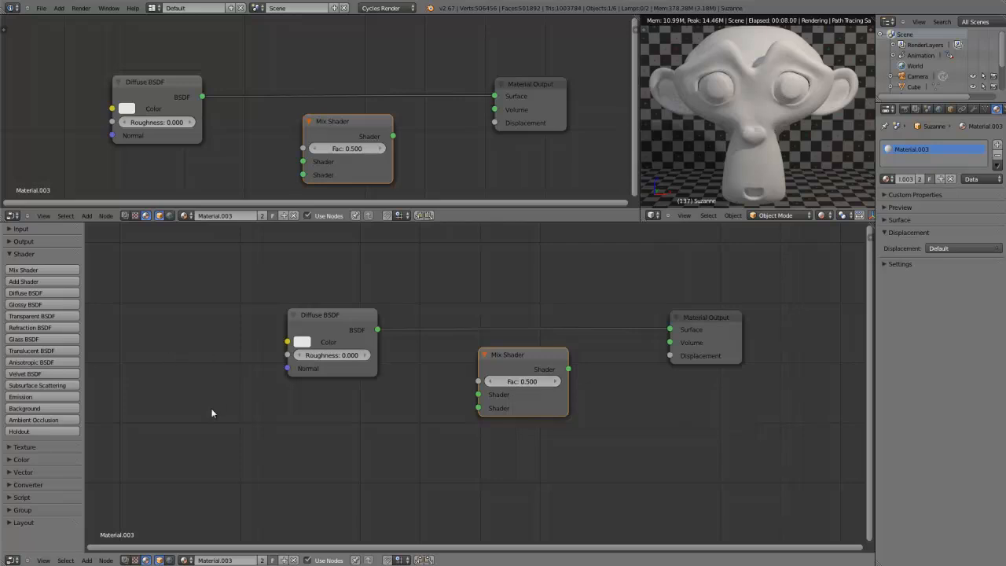
Add a Glossy BSDF node and place it directly beneath the Diffuse BSDF
{"action": "left_click", "coordinate": [44, 304]}
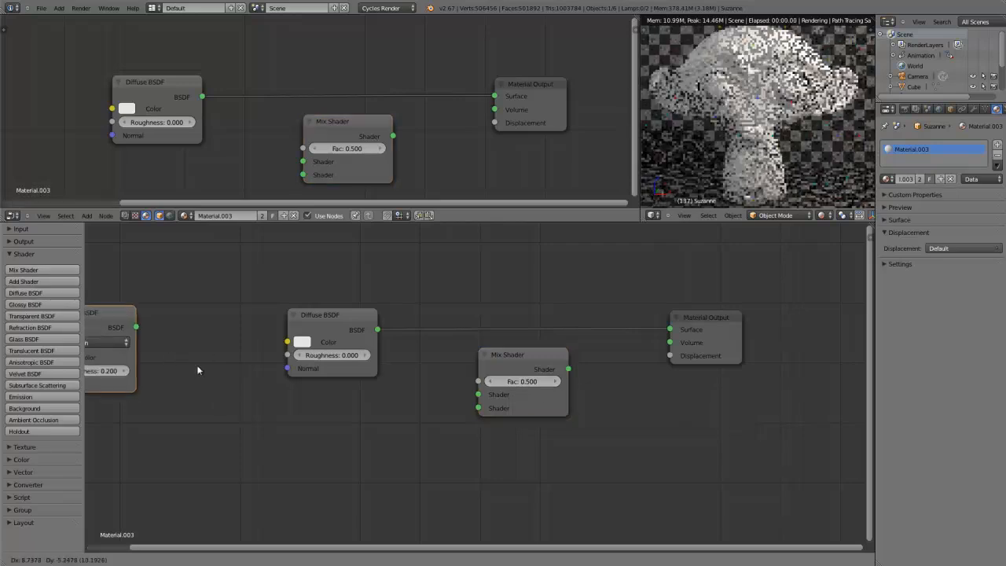
{"action": "left_click", "coordinate": [397, 389]}
{"action": "scroll", "coordinate": [399, 385], "scroll_direction": "up", "scroll_amount": 1}
{"action": "scroll", "coordinate": [400, 384], "scroll_direction": "up", "scroll_amount": 1}
{"action": "left_click_drag", "start_coordinate": [325, 393], "coordinate": [312, 390]}
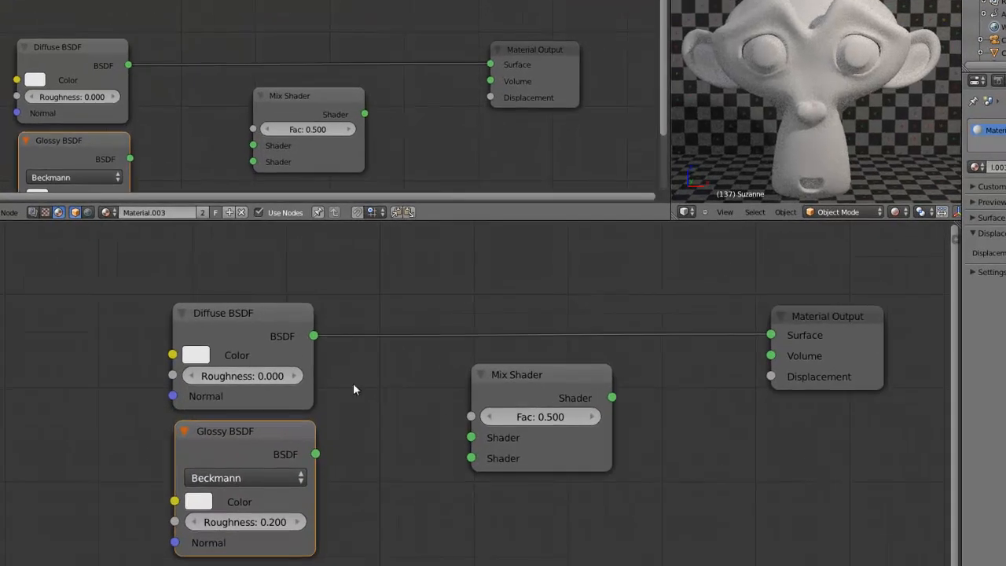
Connect the Diffuse BSDF and Glossy BSDF to the Mix Shader's two shader inputs and its output to the Material Output's Surface
{"action": "left_click_drag", "start_coordinate": [313, 336], "coordinate": [471, 437]}
{"action": "left_click_drag", "start_coordinate": [315, 454], "coordinate": [469, 459]}
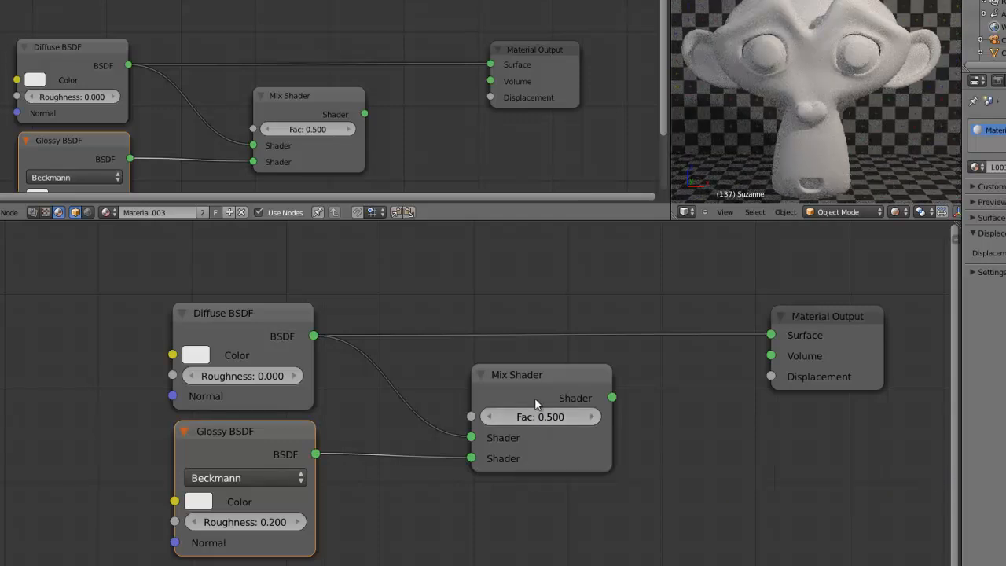
{"action": "left_click_drag", "start_coordinate": [614, 398], "coordinate": [771, 334]}
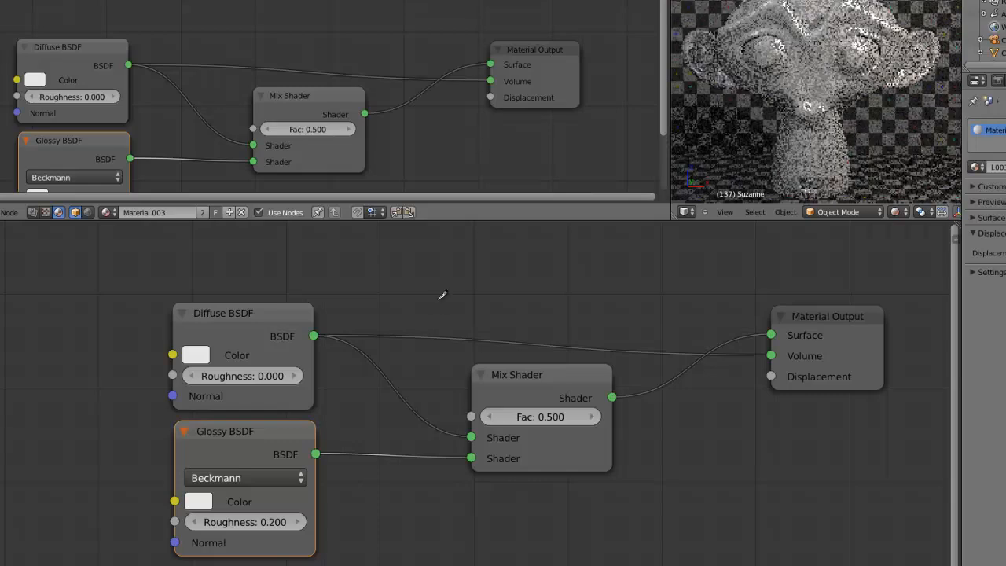
Change the Diffuse BSDF's color to a saturated blue
{"action": "left_click", "coordinate": [204, 356]}
{"action": "left_click", "coordinate": [316, 120]}
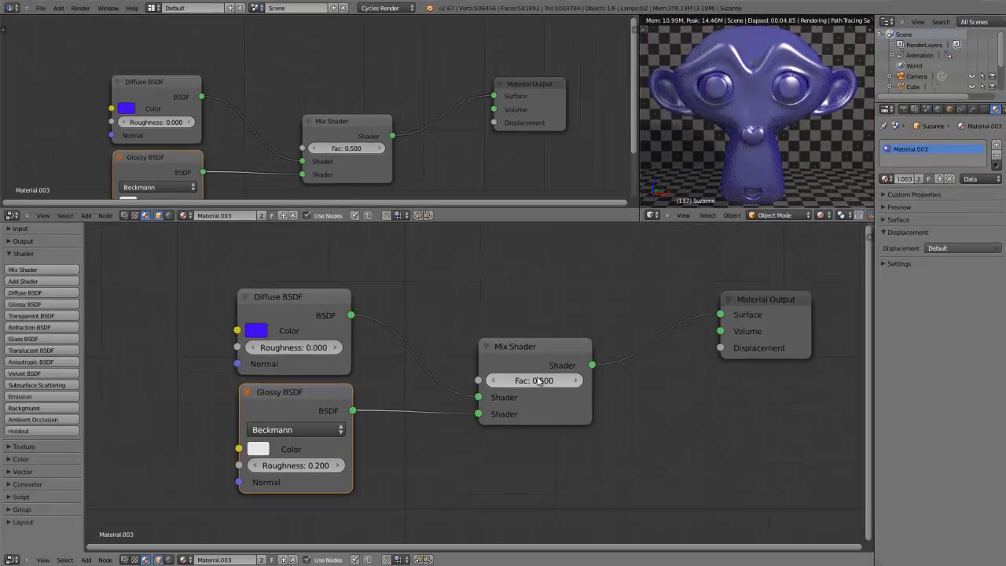
Set the Mix Shader's Fac to 0 to show only the diffuse shader
{"action": "left_click", "coordinate": [539, 381]}
{"action": "type", "text": "0"}
{"action": "key", "text": "Return"}
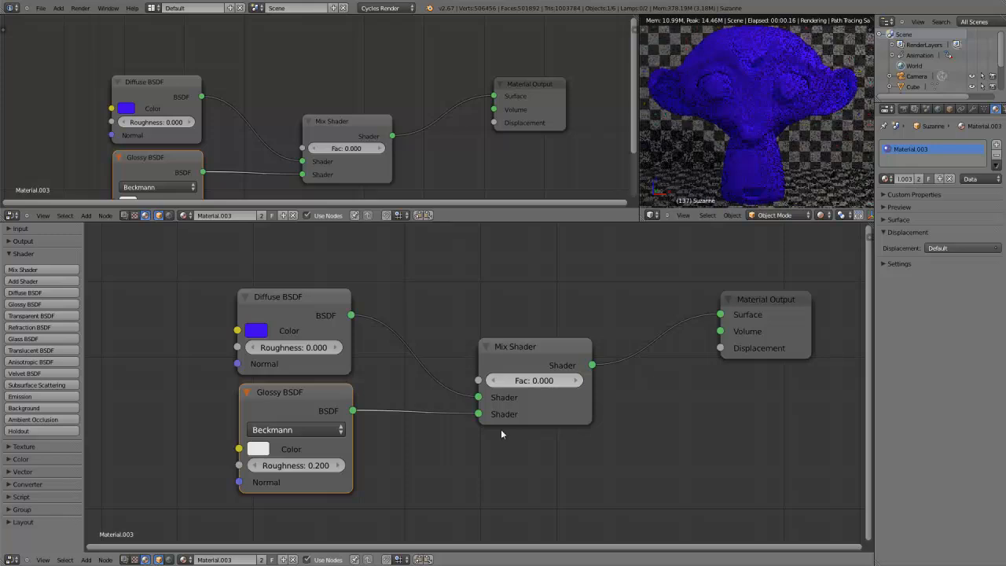
Set the Mix Shader's Fac to 1 to show only the glossy shader
{"action": "left_click", "coordinate": [553, 381]}
{"action": "type", "text": "1"}
{"action": "key", "text": "Return"}
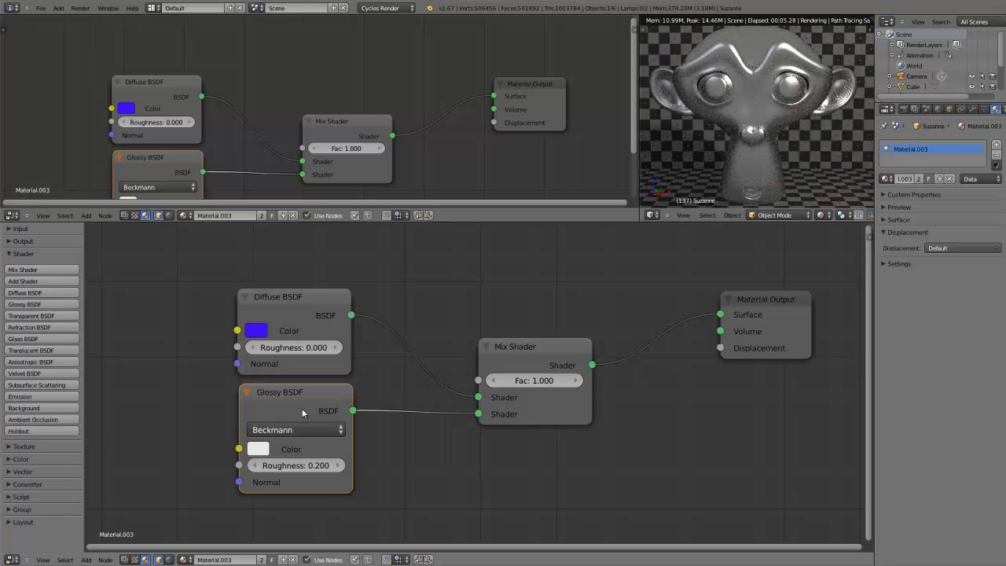
Set the Mix Shader's Fac to 0.2 so the diffuse shader dominates the glossy one
{"action": "scroll", "coordinate": [567, 418], "scroll_direction": "up", "scroll_amount": 6}
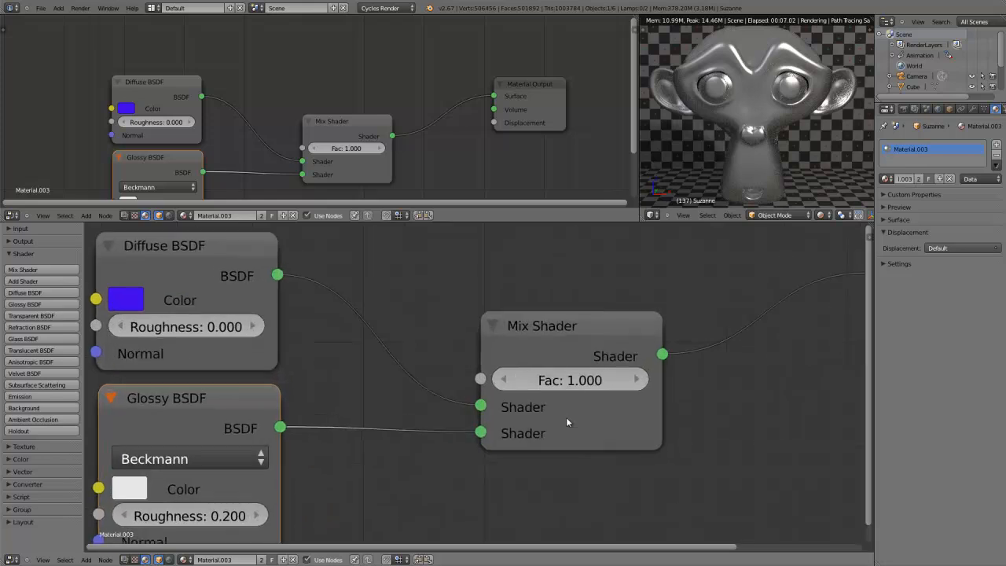
{"action": "scroll", "coordinate": [566, 416], "scroll_direction": "down", "scroll_amount": 5}
{"action": "scroll", "coordinate": [535, 432], "scroll_direction": "up", "scroll_amount": 1}
{"action": "scroll", "coordinate": [532, 409], "scroll_direction": "down", "scroll_amount": 3}
{"action": "scroll", "coordinate": [530, 410], "scroll_direction": "up", "scroll_amount": 1}
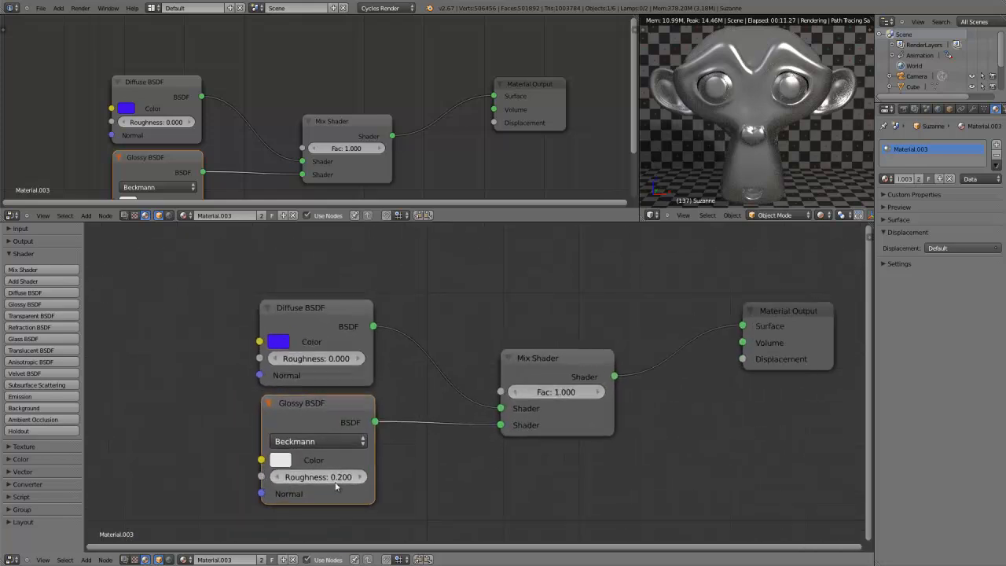
{"action": "left_click", "coordinate": [539, 395]}
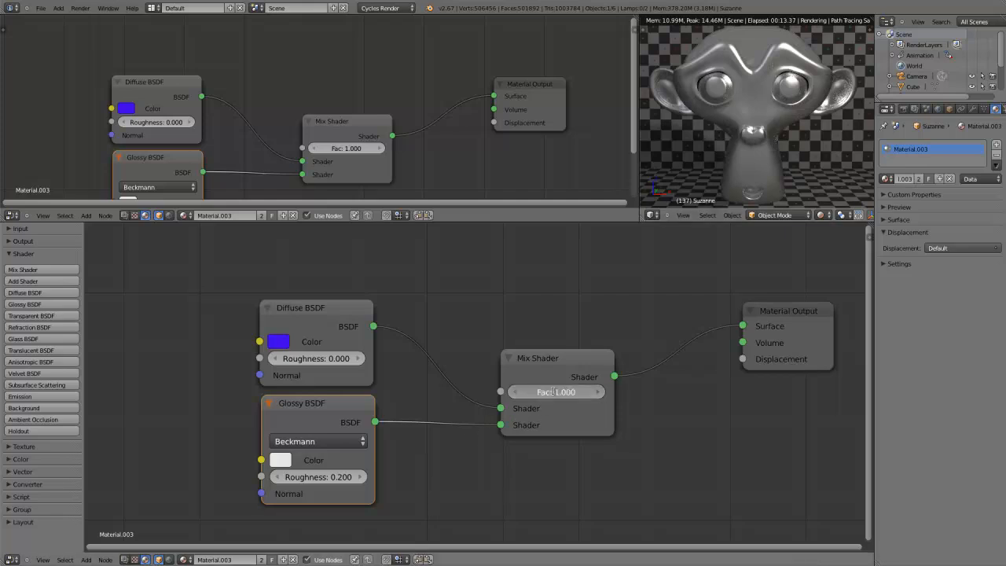
{"action": "type", "text": ".2"}
{"action": "key", "text": "Return"}
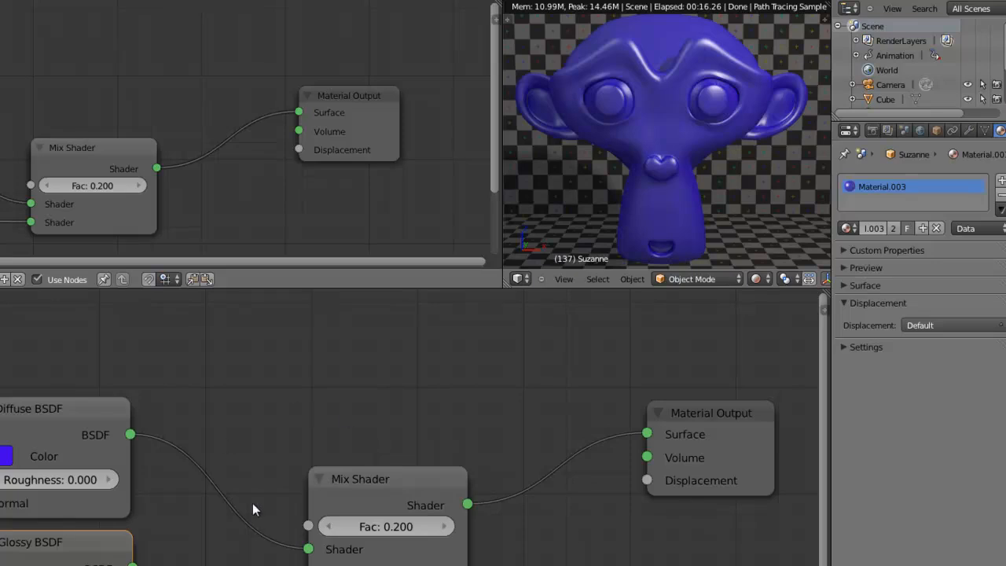
Add a Fresnel input node and place it above the Diffuse BSDF
{"action": "scroll", "coordinate": [252, 510], "scroll_direction": "down", "scroll_amount": 3}
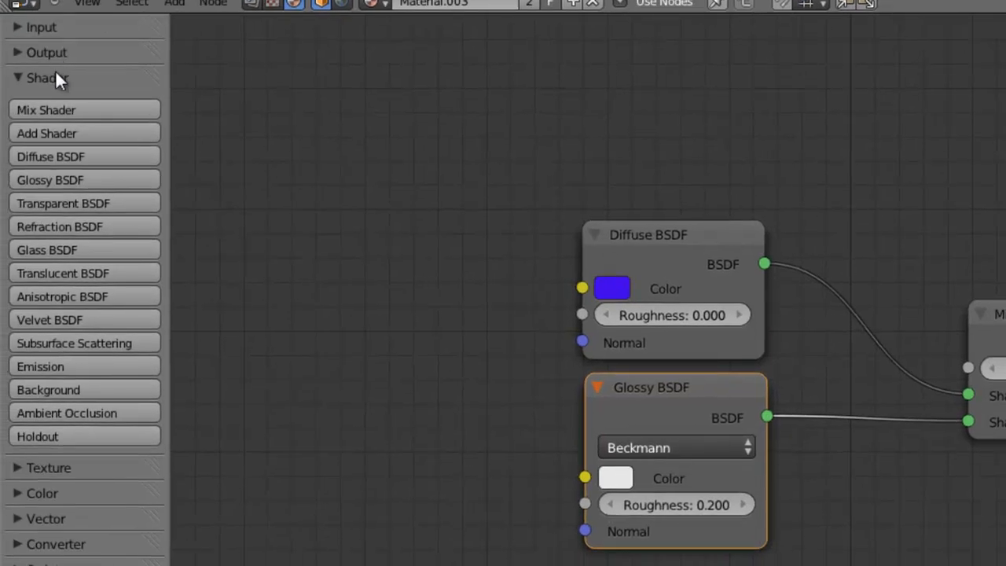
{"action": "left_click", "coordinate": [59, 78]}
{"action": "left_click", "coordinate": [47, 28]}
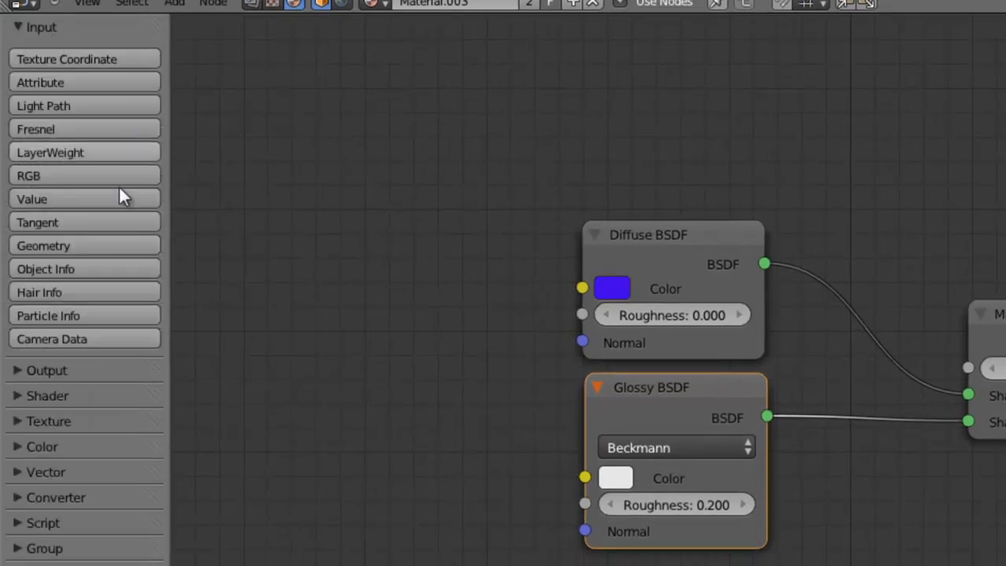
{"action": "left_click", "coordinate": [47, 129]}
{"action": "left_click", "coordinate": [610, 86]}
{"action": "left_click_drag", "start_coordinate": [705, 107], "coordinate": [698, 34]}
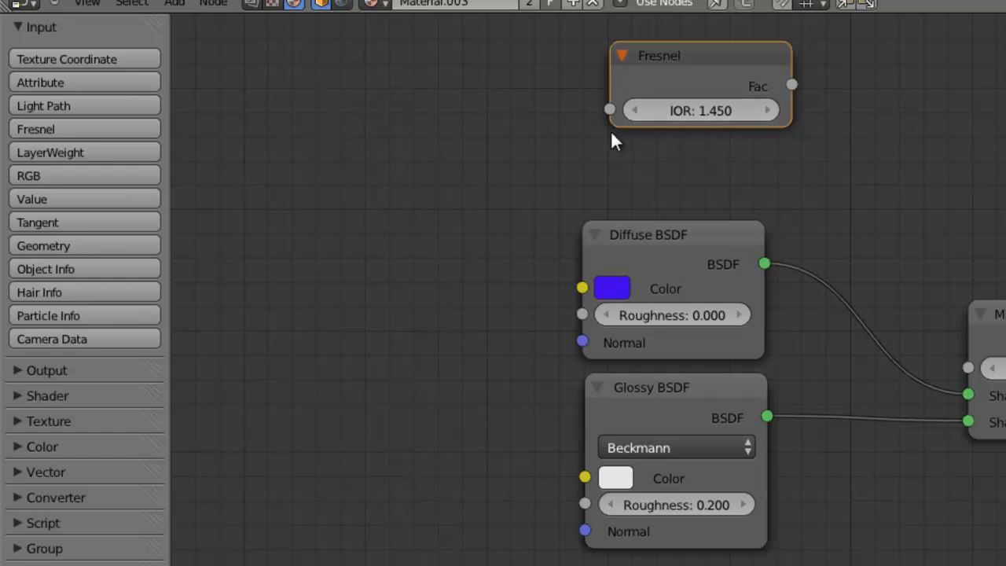
Add a Layer Weight node and stack it between the Fresnel node and the Diffuse BSDF
{"action": "left_click", "coordinate": [74, 151]}
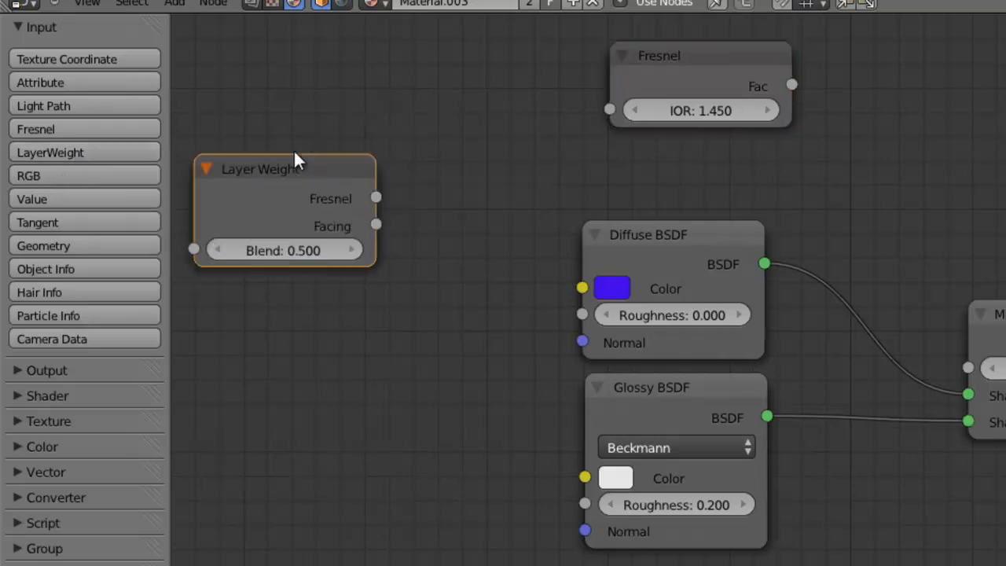
{"action": "left_click", "coordinate": [677, 132]}
{"action": "left_click", "coordinate": [579, 102]}
{"action": "left_click", "coordinate": [619, 1]}
{"action": "middle_click_drag", "start_coordinate": [913, 201], "coordinate": [828, 238]}
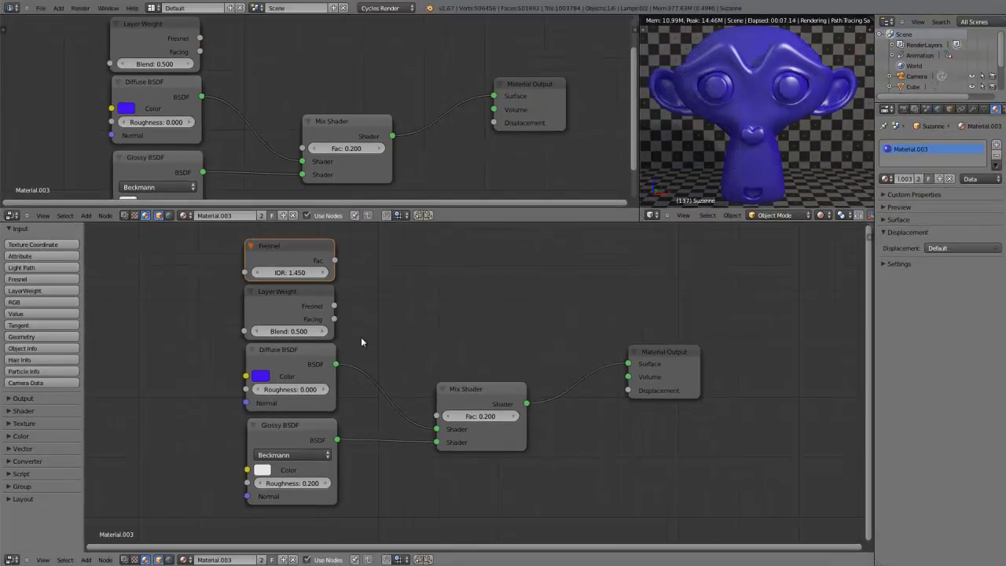
Darken the Diffuse BSDF's color to black
{"action": "scroll", "coordinate": [361, 337], "scroll_direction": "up", "scroll_amount": 3}
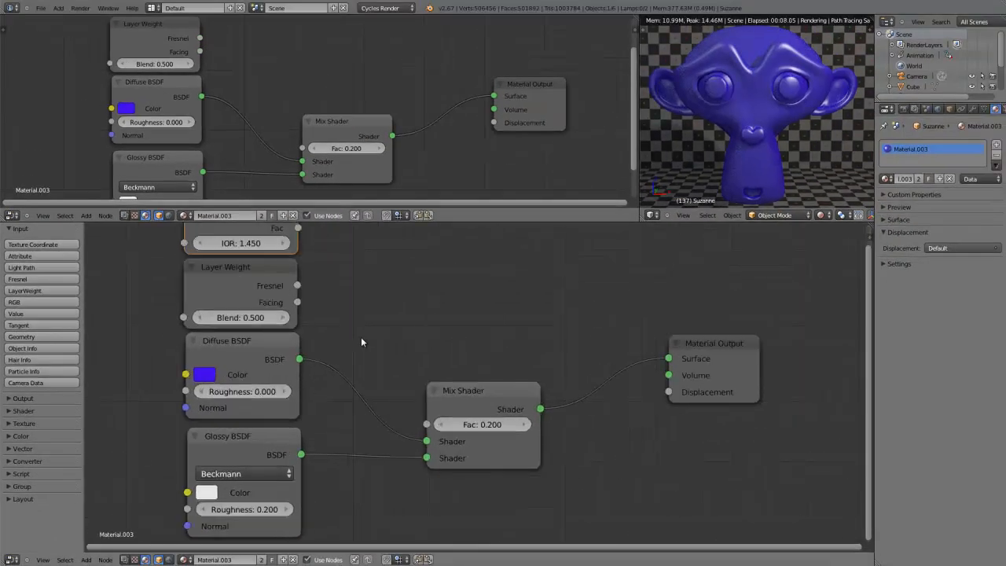
{"action": "scroll", "coordinate": [361, 338], "scroll_direction": "down", "scroll_amount": 4}
{"action": "middle_click_drag", "start_coordinate": [397, 310], "coordinate": [364, 319]}
{"action": "scroll", "coordinate": [346, 320], "scroll_direction": "up", "scroll_amount": 3}
{"action": "scroll", "coordinate": [330, 321], "scroll_direction": "down", "scroll_amount": 2}
{"action": "scroll", "coordinate": [312, 406], "scroll_direction": "up", "scroll_amount": 1}
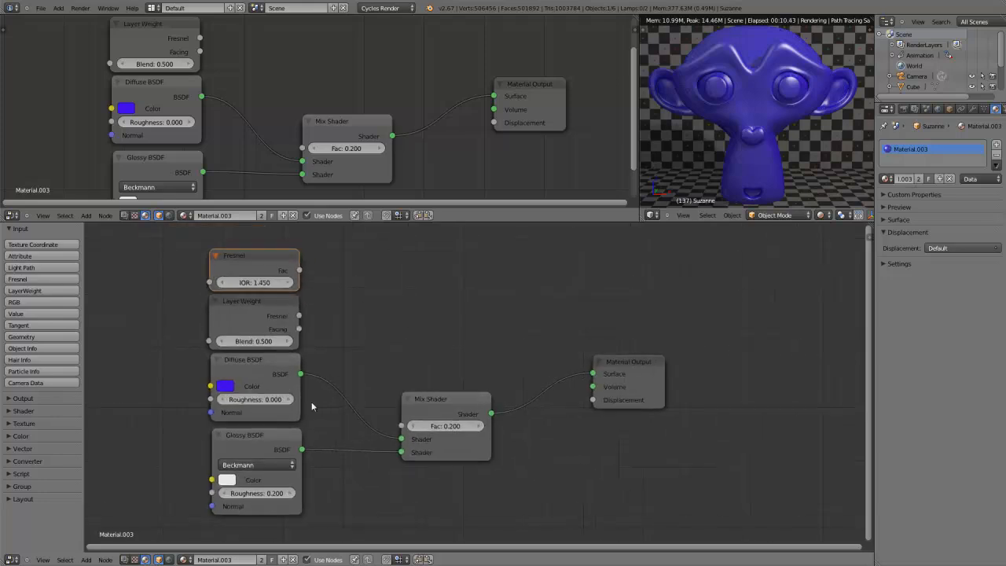
{"action": "left_click", "coordinate": [226, 386]}
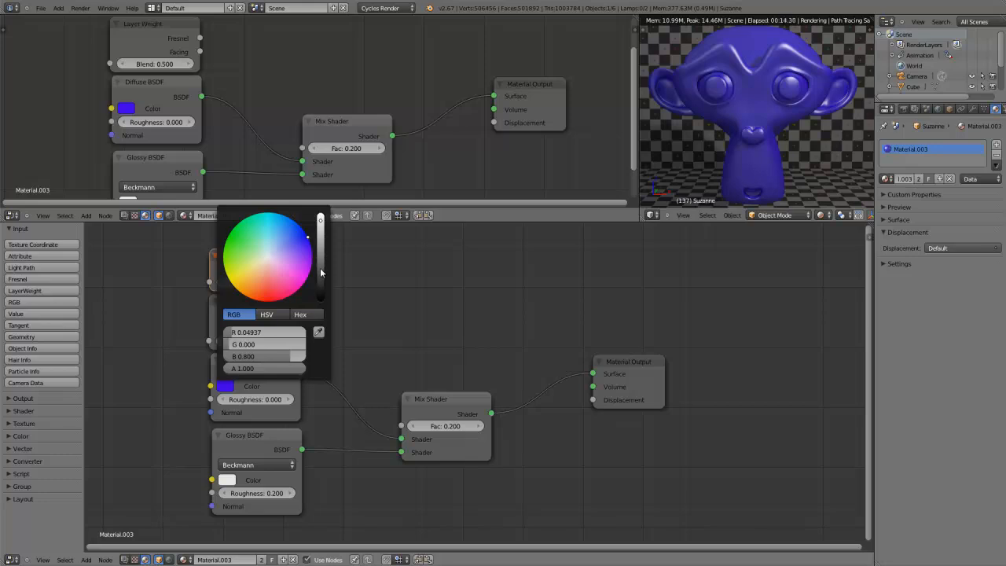
{"action": "left_click_drag", "start_coordinate": [321, 272], "coordinate": [351, 310]}
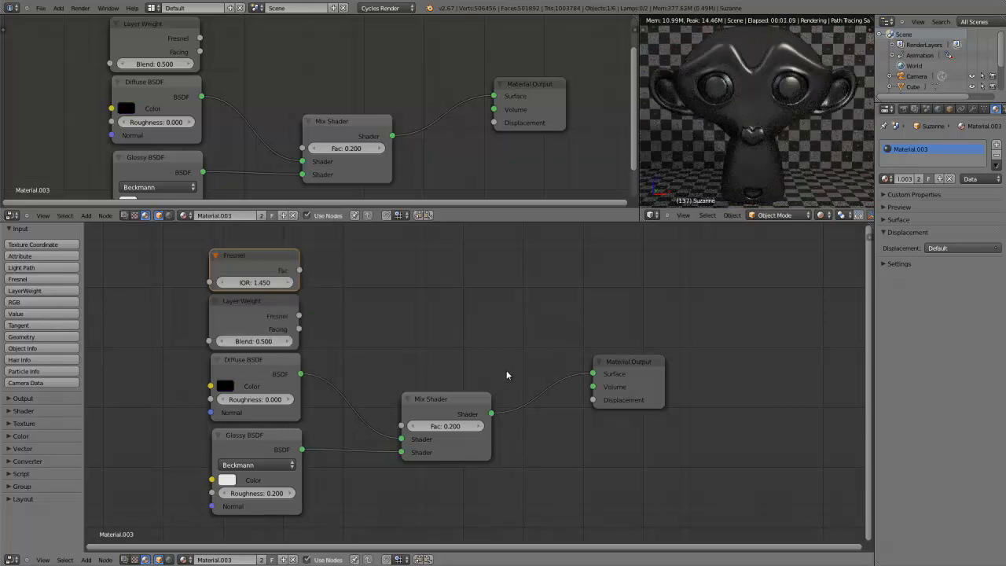
Disconnect the Diffuse BSDF from the Mix Shader and brighten its color to near white
{"action": "left_click_drag", "start_coordinate": [402, 439], "coordinate": [346, 405]}
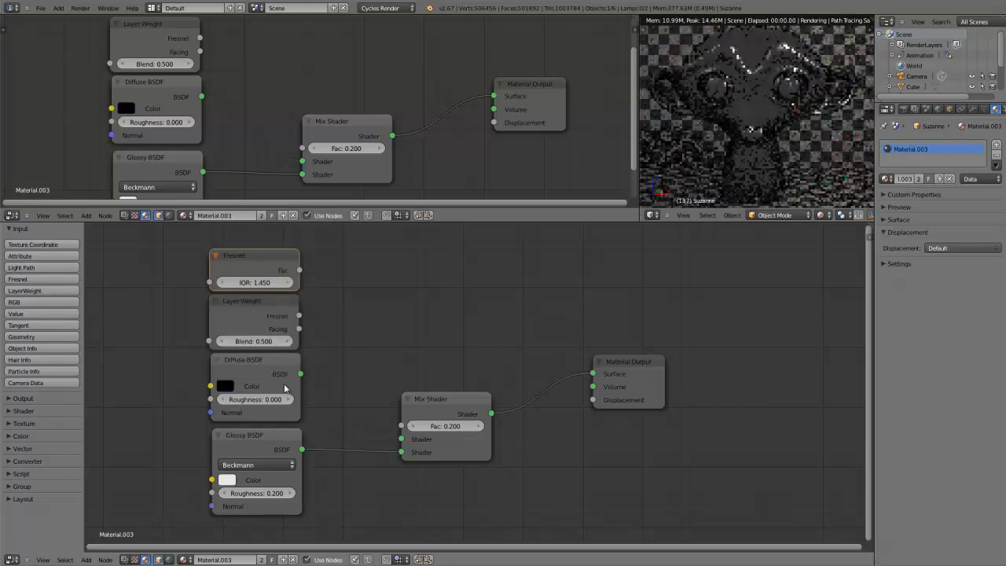
{"action": "left_click", "coordinate": [227, 388]}
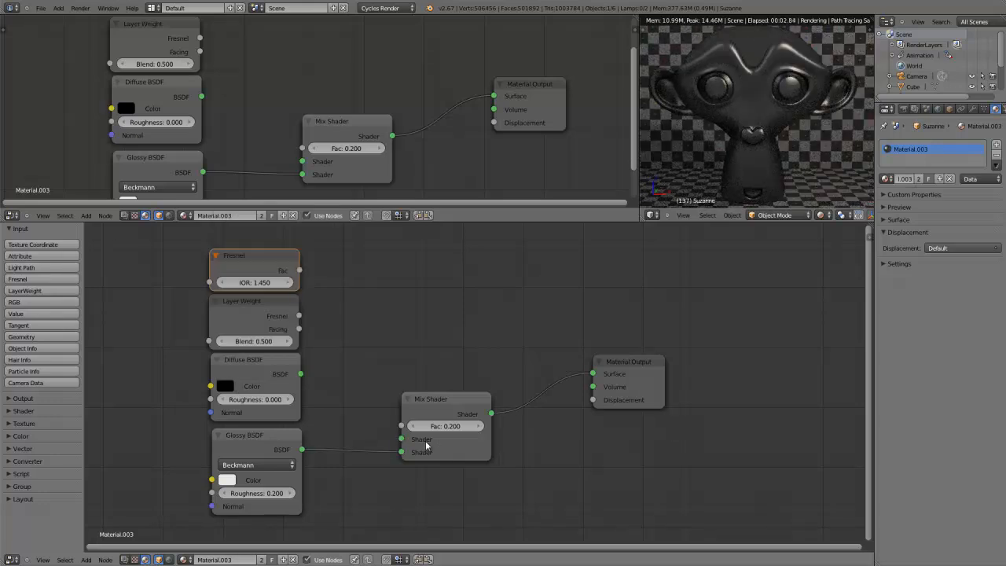
{"action": "left_click", "coordinate": [226, 386]}
{"action": "left_click", "coordinate": [321, 228]}
Connect the Fresnel node's Fac output to the Mix Shader's Fac and set its IOR to 1
{"action": "left_click_drag", "start_coordinate": [302, 270], "coordinate": [402, 426]}
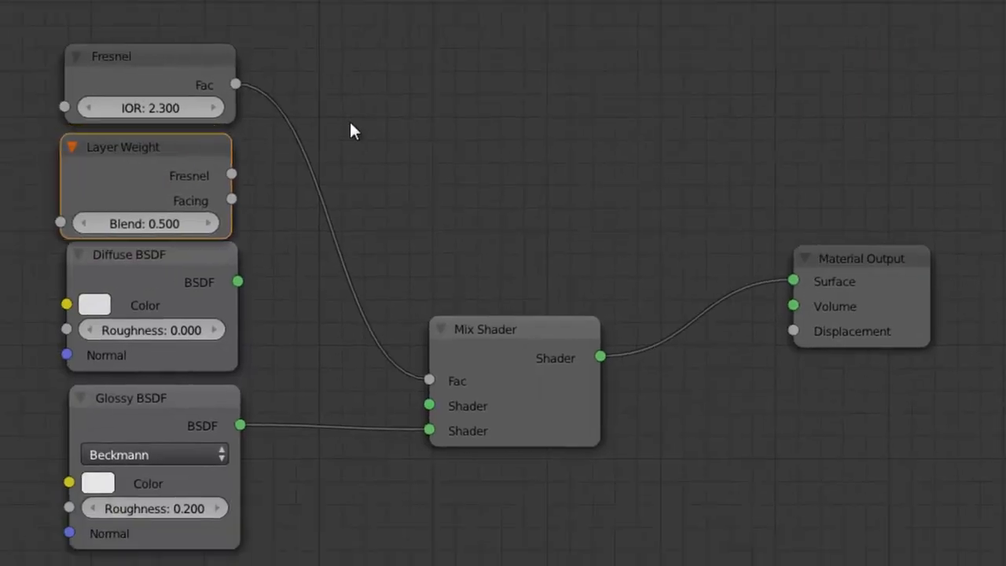
{"action": "left_click", "coordinate": [140, 108]}
{"action": "type", "text": "1"}
{"action": "key", "text": "Return"}
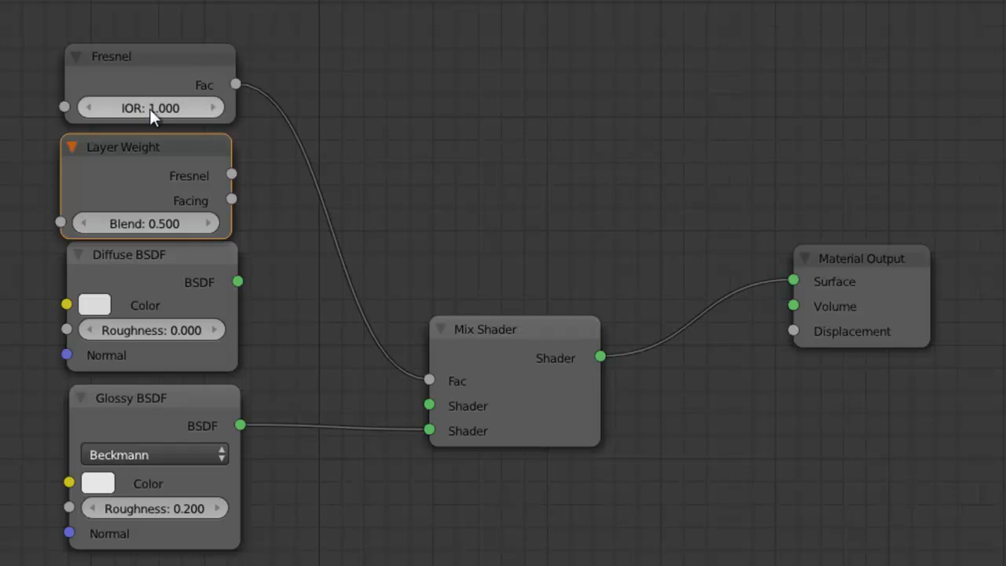
Raise the Fresnel node's IOR to 1.4 in increments of 0.1
{"action": "left_click", "coordinate": [214, 106]}
{"action": "left_click", "coordinate": [214, 106]}
{"action": "left_click", "coordinate": [214, 106]}
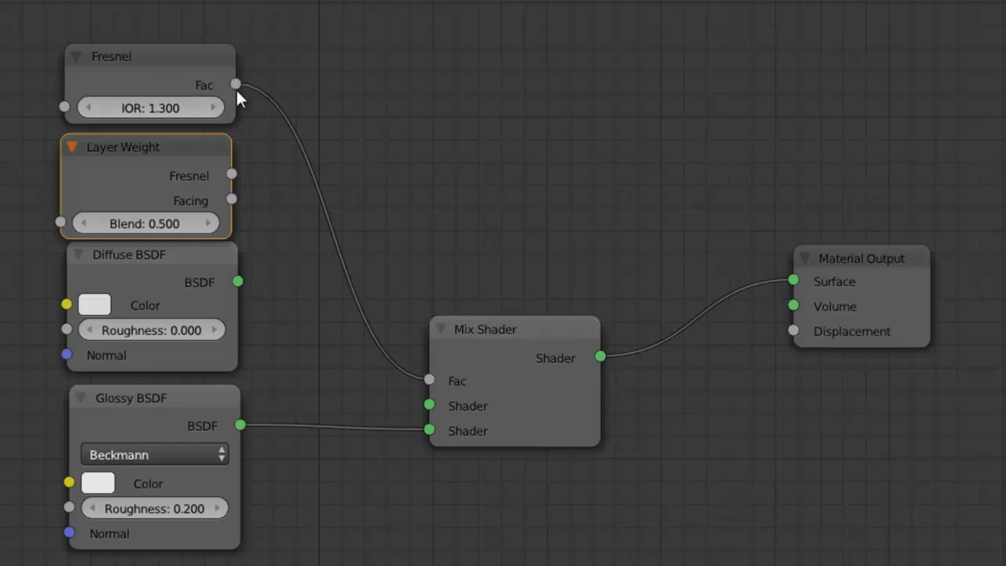
{"action": "left_click", "coordinate": [214, 107]}
Cut the Fresnel node's link and drive the Mix Shader's Fac with the Layer Weight's Fresnel output instead
{"action": "right_click_drag", "start_coordinate": [359, 105], "coordinate": [329, 197], "text": "ctrl"}
{"action": "left_click_drag", "start_coordinate": [91, 43], "coordinate": [54, 36]}
{"action": "left_click", "coordinate": [151, 145]}
{"action": "left_click_drag", "start_coordinate": [151, 141], "coordinate": [160, 139]}
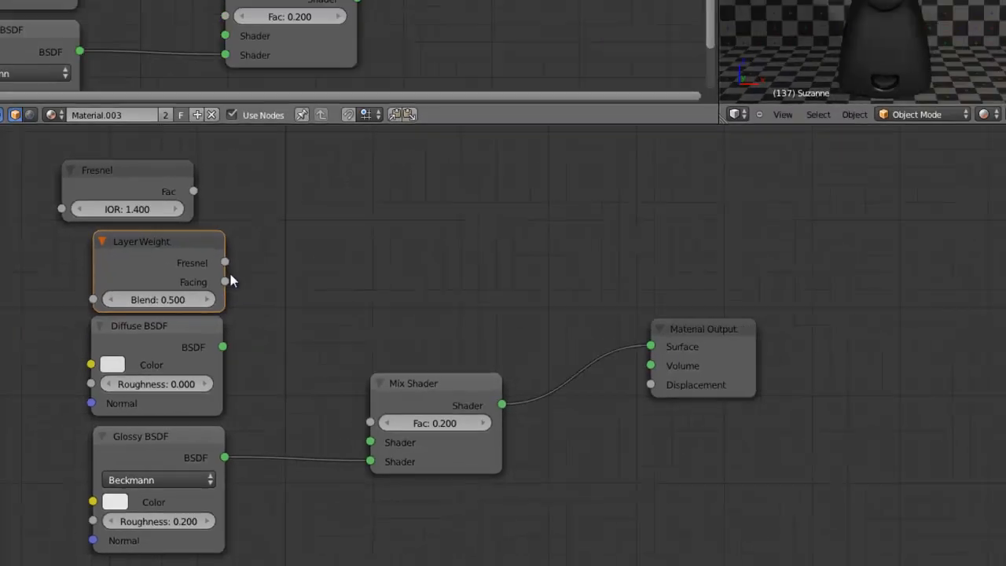
{"action": "left_click_drag", "start_coordinate": [240, 171], "coordinate": [415, 399]}
{"action": "left_click_drag", "start_coordinate": [315, 467], "coordinate": [325, 456]}
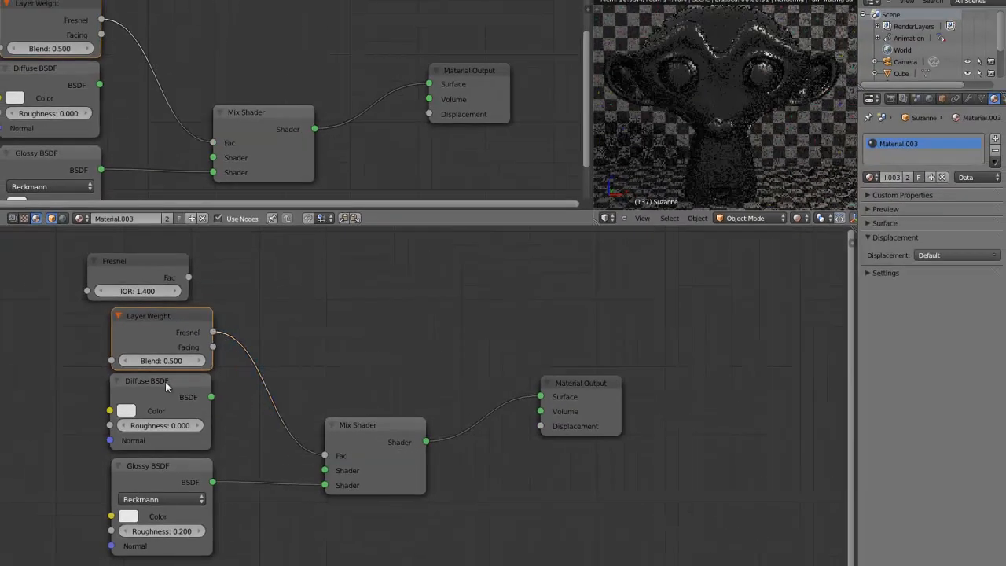
Try the Layer Weight's Blend at 1, followed by a reduction to 0.224
{"action": "left_click", "coordinate": [163, 361]}
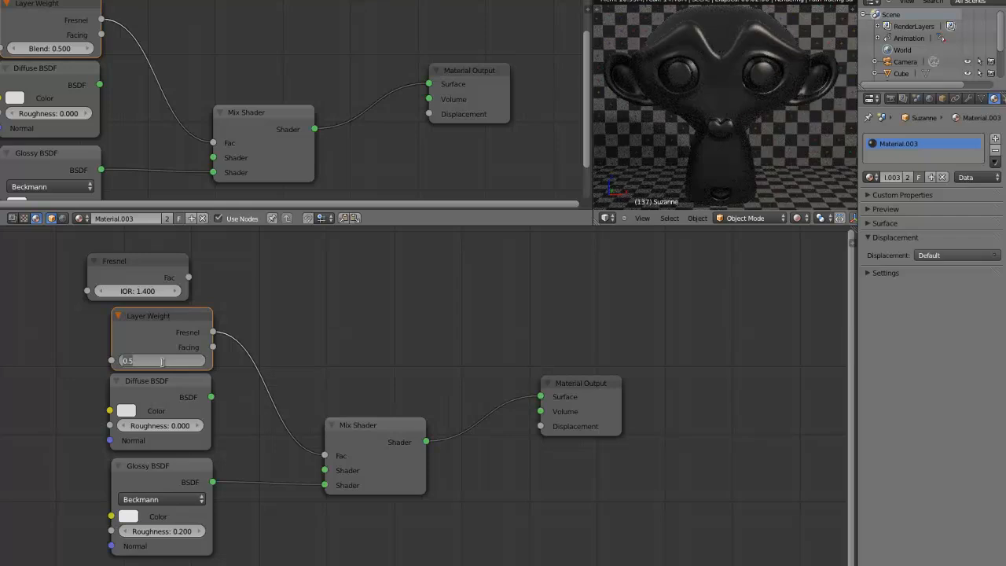
{"action": "type", "text": "1"}
{"action": "key", "text": "Return"}
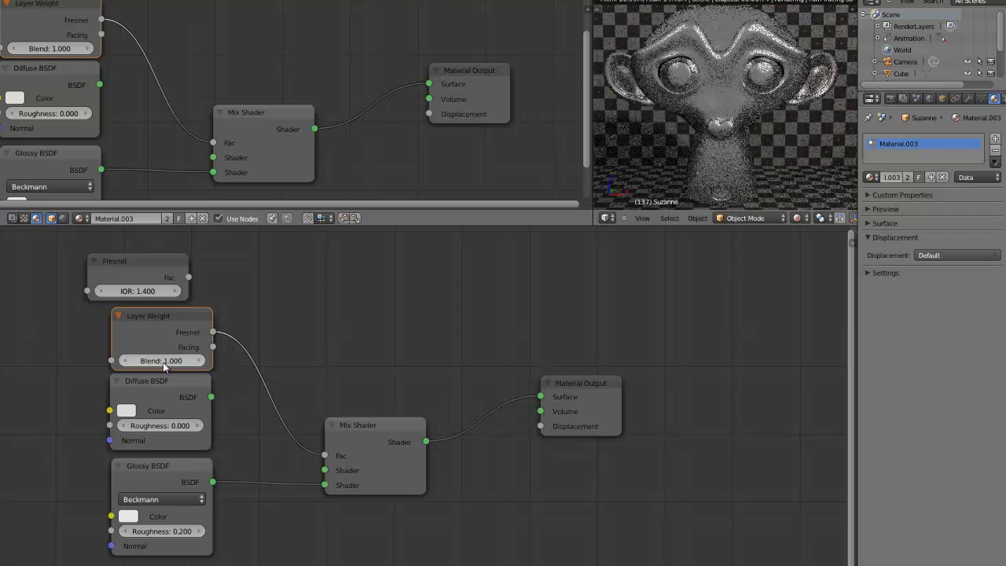
{"action": "left_click", "coordinate": [162, 361]}
{"action": "type", "text": "0.5"}
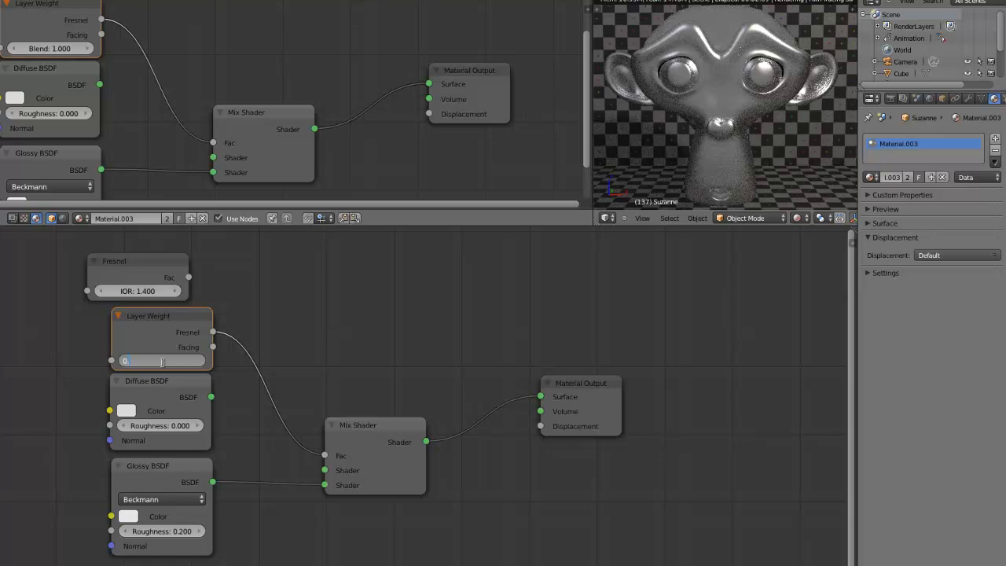
{"action": "key", "text": "Return"}
{"action": "left_click_drag", "start_coordinate": [180, 360], "coordinate": [82, 373]}
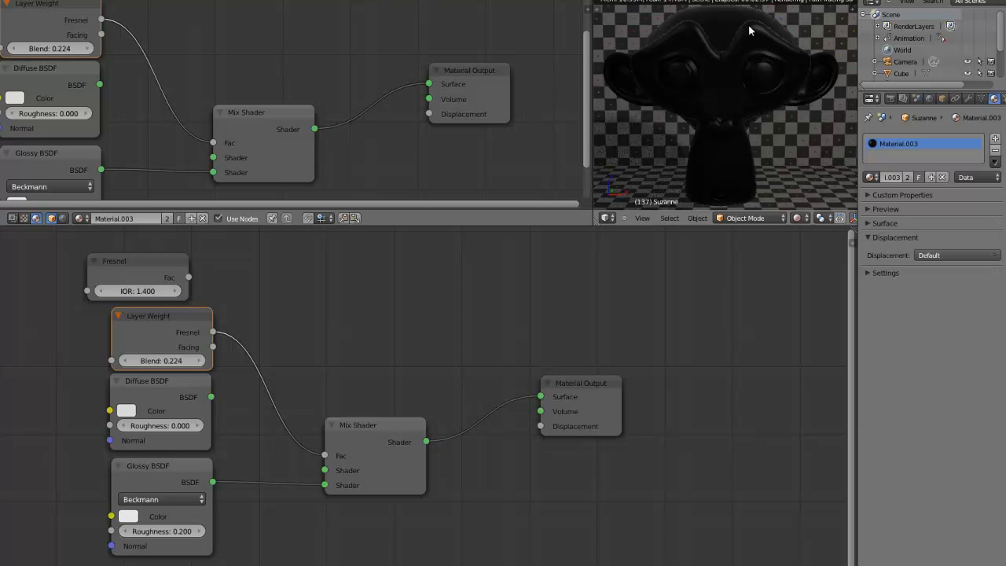
Try the Layer Weight's Blend at 0.1 and at 0
{"action": "left_click", "coordinate": [169, 360]}
{"action": "type", "text": "0.1"}
{"action": "key", "text": "Return"}
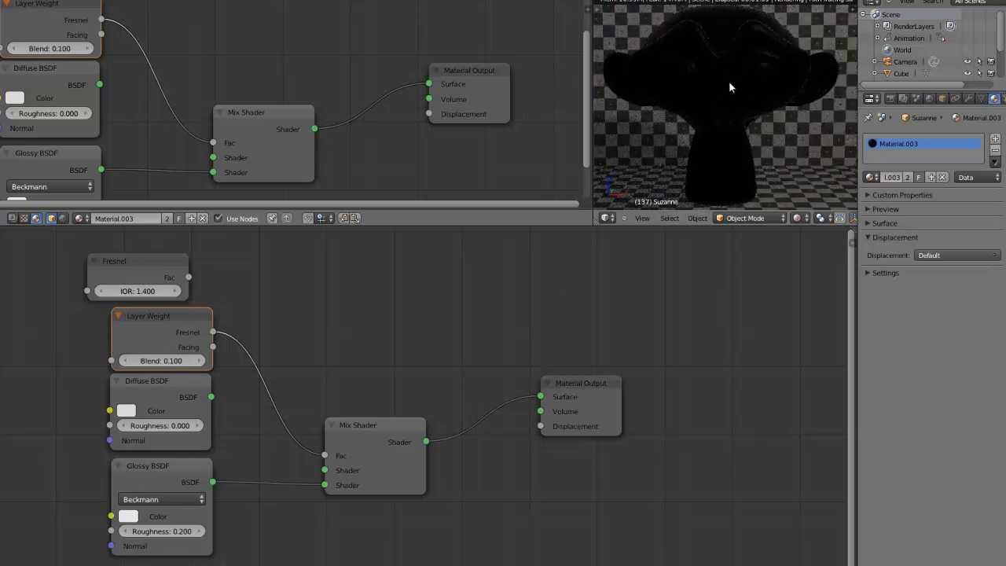
{"action": "left_click", "coordinate": [165, 362]}
{"action": "type", "text": "0"}
{"action": "key", "text": "Return"}
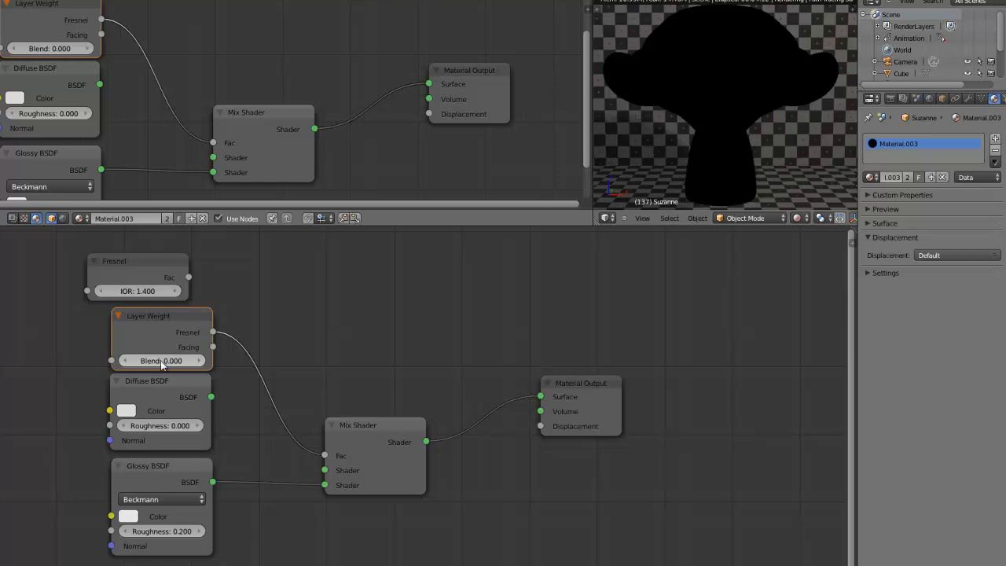
Set the Layer Weight's Blend to 1
{"action": "left_click", "coordinate": [159, 363]}
{"action": "type", "text": "1"}
{"action": "key", "text": "Return"}
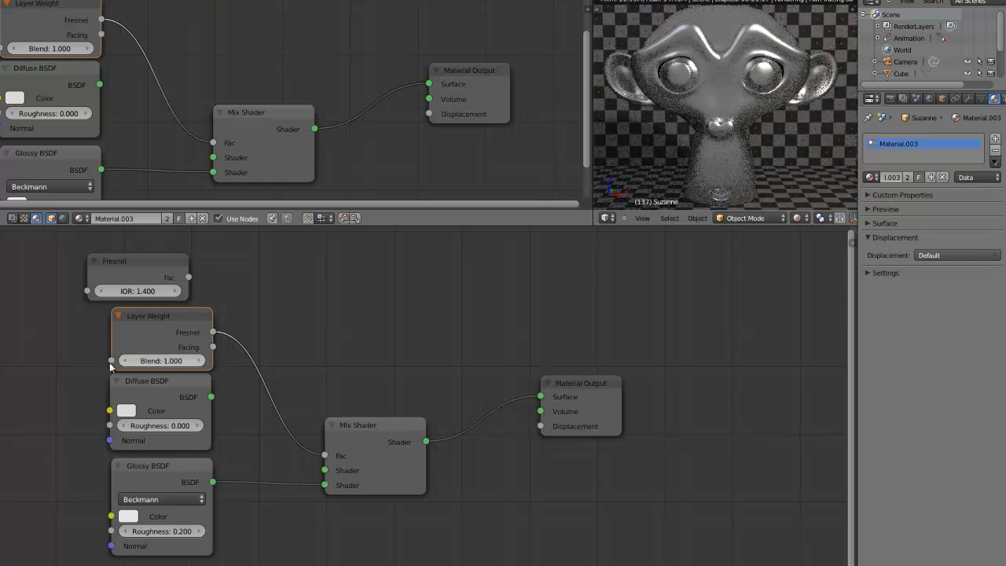
{"action": "key", "text": "ctrl+z"}
{"action": "left_click_drag", "start_coordinate": [1, 363], "coordinate": [472, 362]}
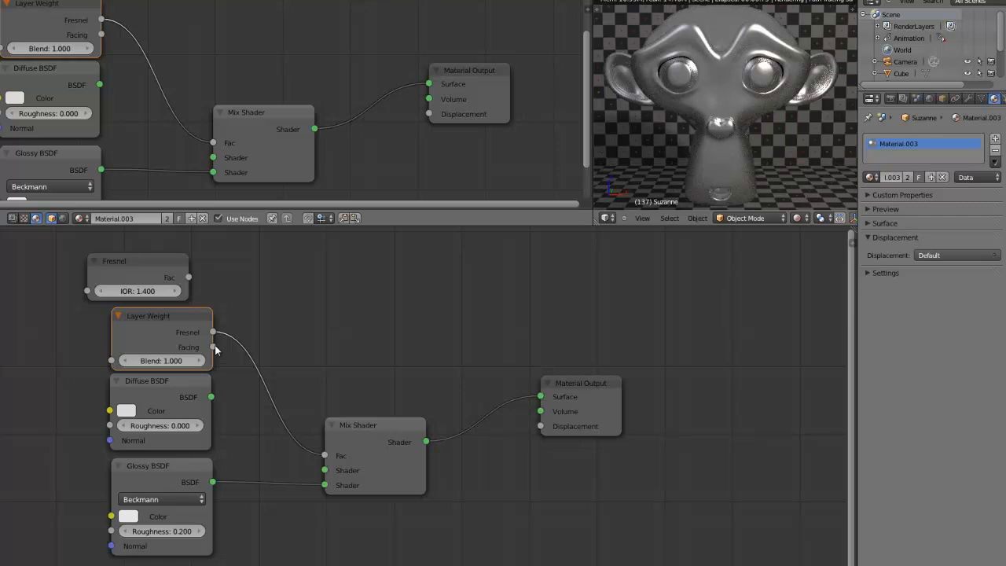
Connect the Layer Weight's Facing output to the Mix Shader's Fac and reduce Blend to 0.1
{"action": "left_click_drag", "start_coordinate": [213, 347], "coordinate": [324, 455]}
{"action": "left_click_drag", "start_coordinate": [172, 361], "coordinate": [13, 360]}
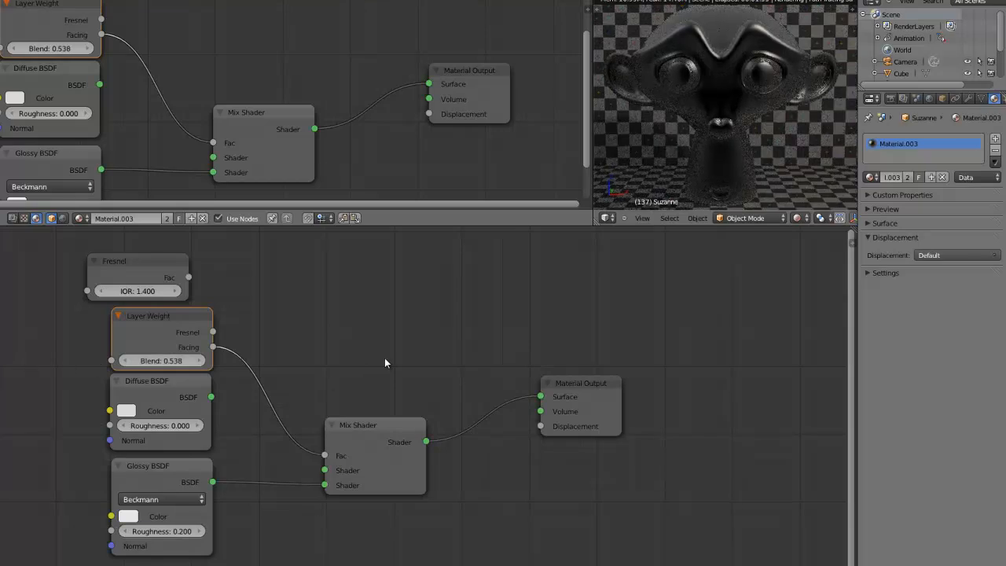
{"action": "left_click_drag", "start_coordinate": [161, 360], "coordinate": [24, 359]}
{"action": "left_click", "coordinate": [160, 359]}
{"action": "type", "text": "0.1"}
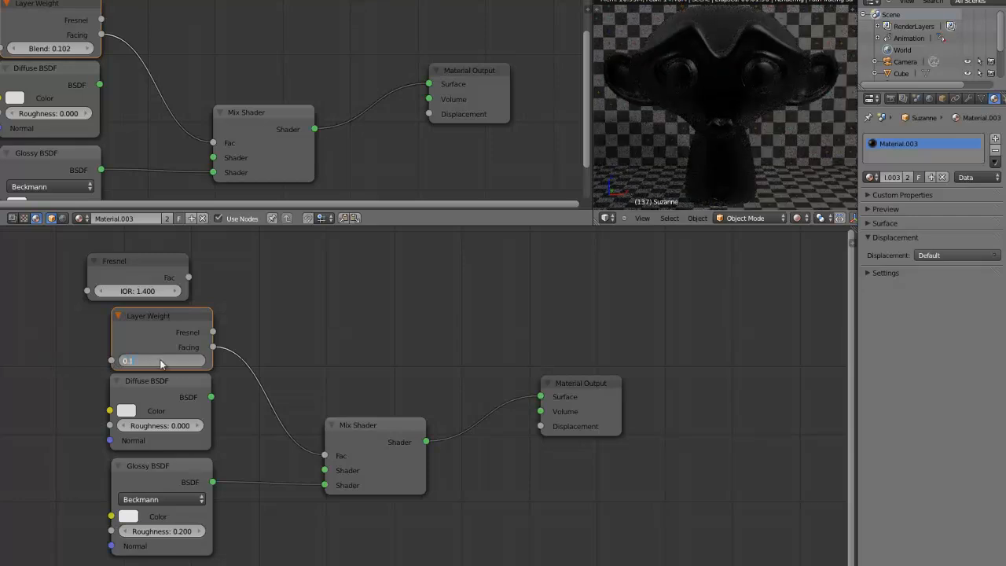
{"action": "key", "text": "Return"}
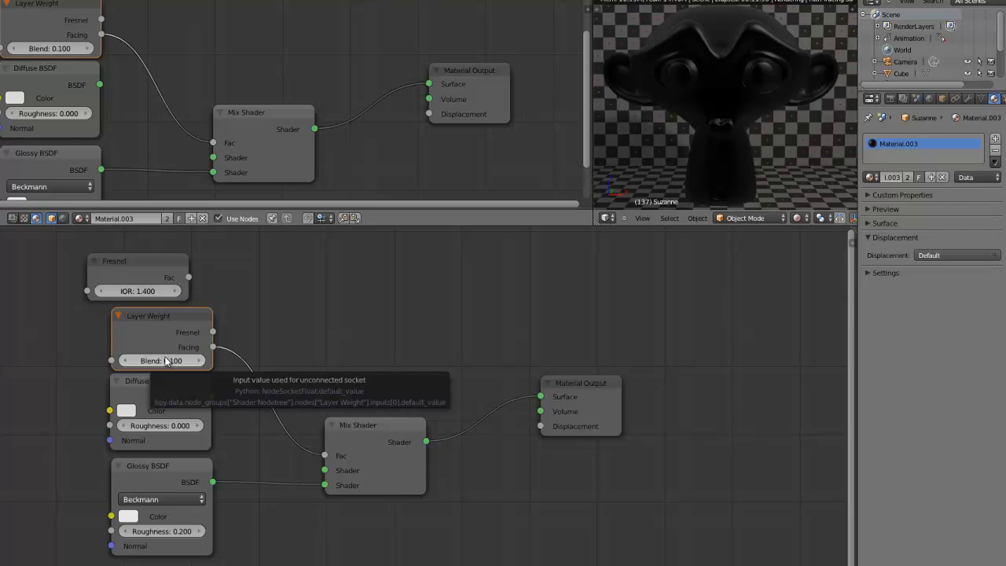
Reconnect the Layer Weight's Fresnel output to the Mix Shader's Fac and move the unused Fresnel node slightly away
{"action": "left_click_drag", "start_coordinate": [213, 332], "coordinate": [324, 455]}
{"action": "scroll", "coordinate": [183, 403], "scroll_direction": "down", "scroll_amount": 5}
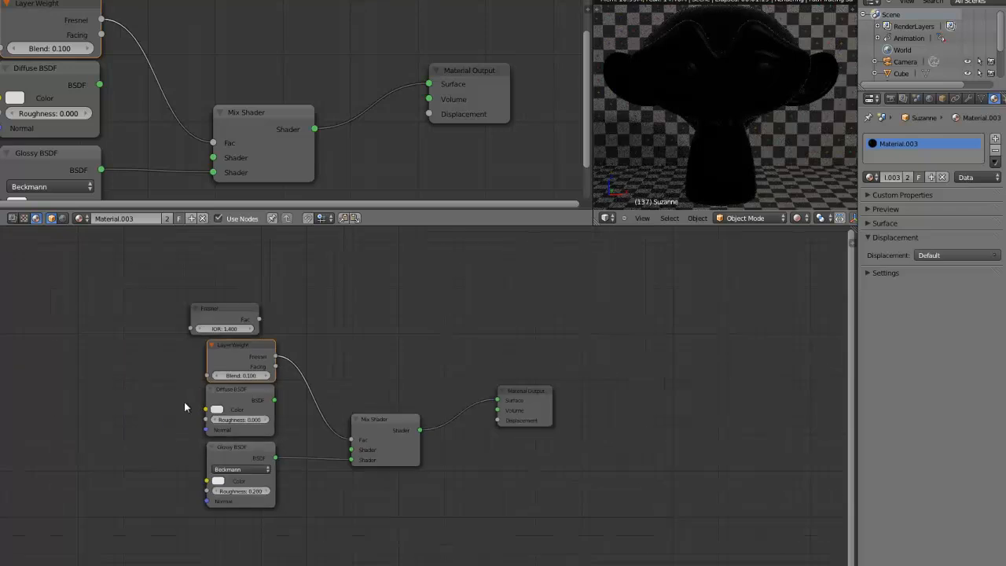
{"action": "scroll", "coordinate": [183, 403], "scroll_direction": "up", "scroll_amount": 4}
{"action": "left_click_drag", "start_coordinate": [174, 276], "coordinate": [247, 226]}
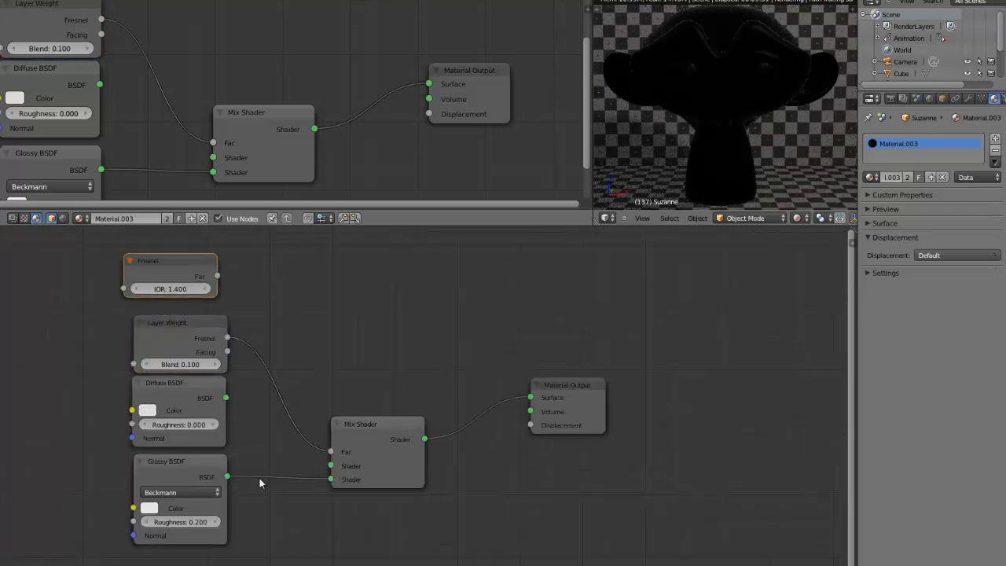
Reconnect the Diffuse BSDF to the Mix Shader's first shader input
{"action": "scroll", "coordinate": [259, 478], "scroll_direction": "up", "scroll_amount": 3}
{"action": "scroll", "coordinate": [259, 478], "scroll_direction": "down", "scroll_amount": 4}
{"action": "middle_click_drag", "start_coordinate": [201, 469], "coordinate": [286, 463]}
{"action": "left_click_drag", "start_coordinate": [325, 391], "coordinate": [423, 453]}
{"action": "scroll", "coordinate": [349, 470], "scroll_direction": "down", "scroll_amount": 1}
{"action": "scroll", "coordinate": [350, 470], "scroll_direction": "up", "scroll_amount": 2}
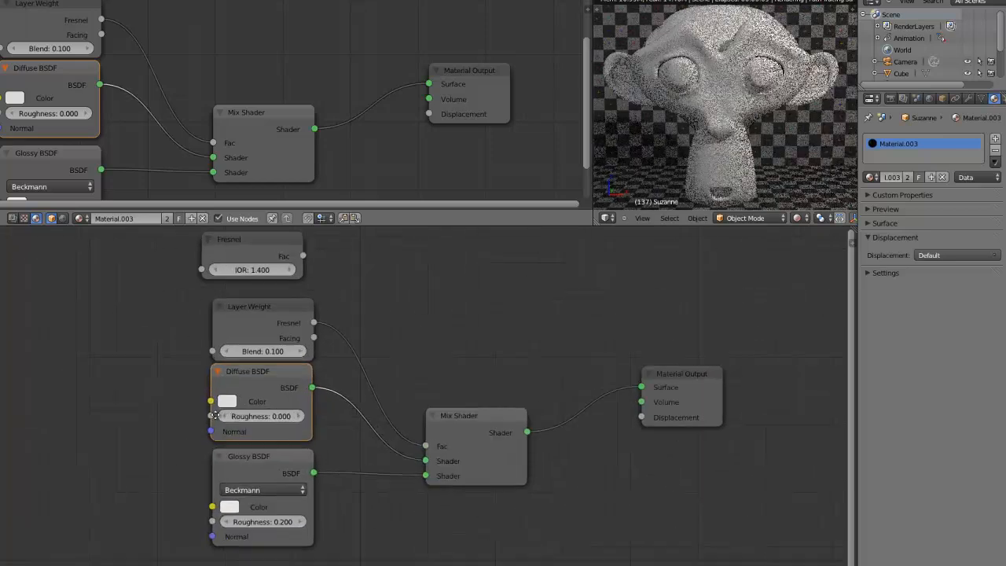
{"action": "middle_click_drag", "start_coordinate": [215, 415], "coordinate": [331, 423]}
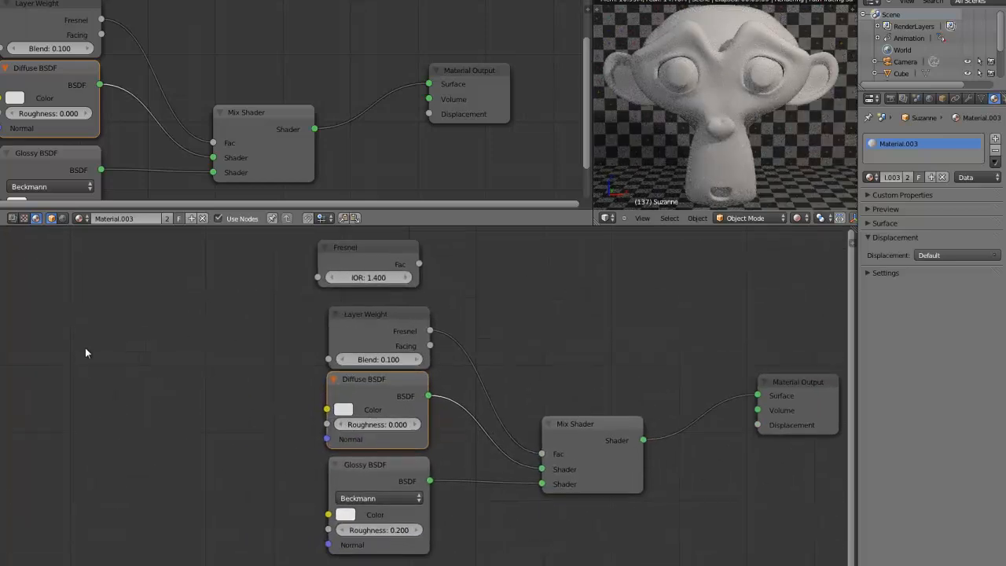
Add an Image Texture node with WoodFine0001_1_S.jpg, connect its Color to the Diffuse BSDF's Color, and move it farther from the shader
{"action": "key", "text": "shift+a"}
{"action": "mouse_move", "coordinate": [63, 360]}
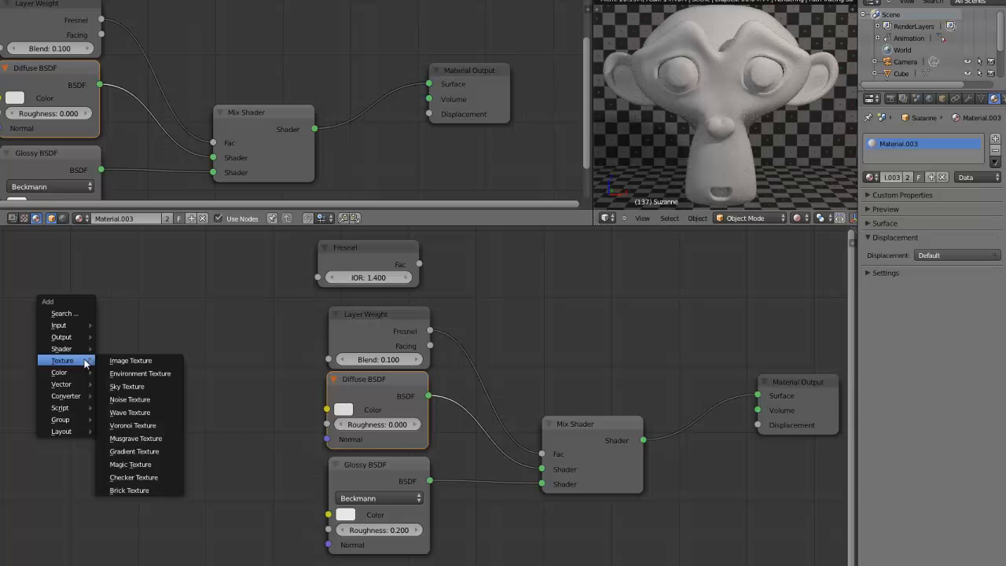
{"action": "left_click", "coordinate": [130, 360]}
{"action": "left_click", "coordinate": [157, 407]}
{"action": "left_click", "coordinate": [113, 428]}
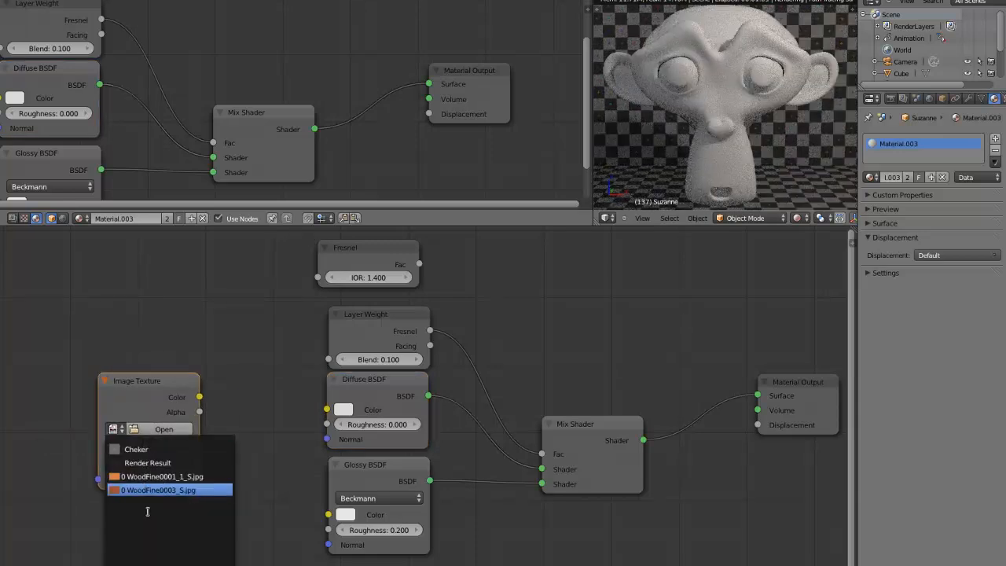
{"action": "left_click", "coordinate": [161, 477]}
{"action": "left_click_drag", "start_coordinate": [200, 397], "coordinate": [327, 410]}
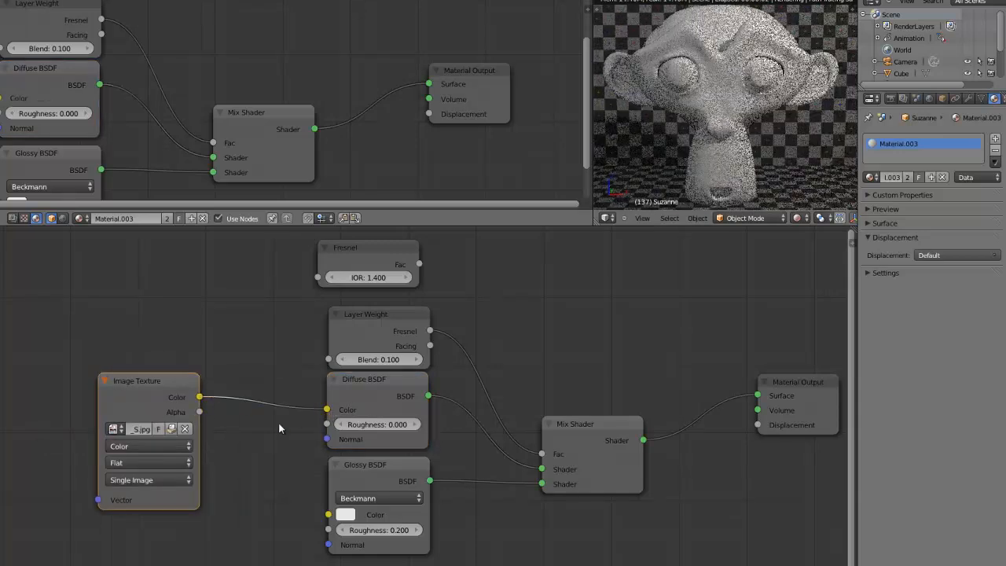
{"action": "left_click_drag", "start_coordinate": [150, 375], "coordinate": [15, 377]}
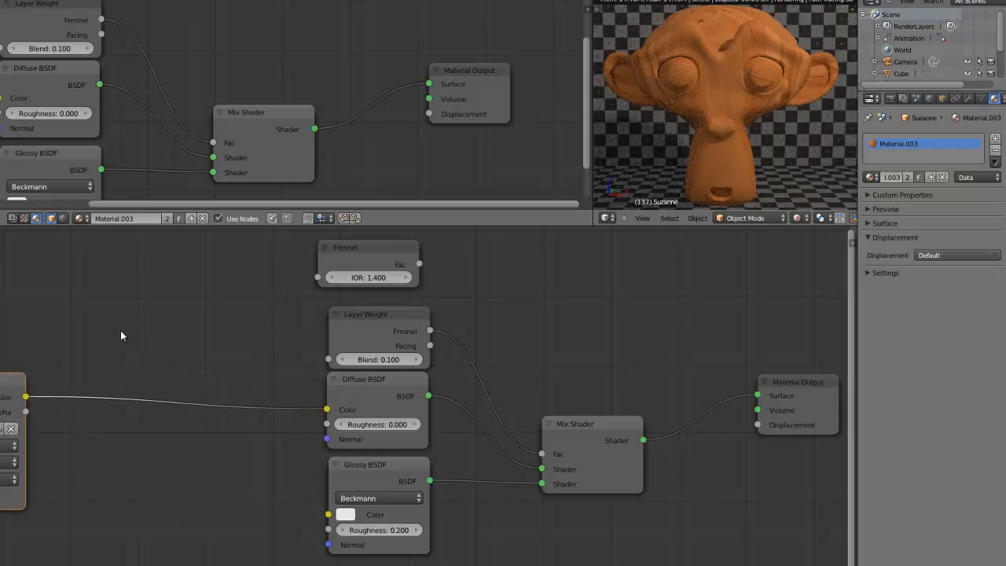
Insert a Hue Saturation Value node between the Image Texture and the Diffuse BSDF with Saturation at 0.8
{"action": "key", "text": "shift+a"}
{"action": "mouse_move", "coordinate": [107, 343]}
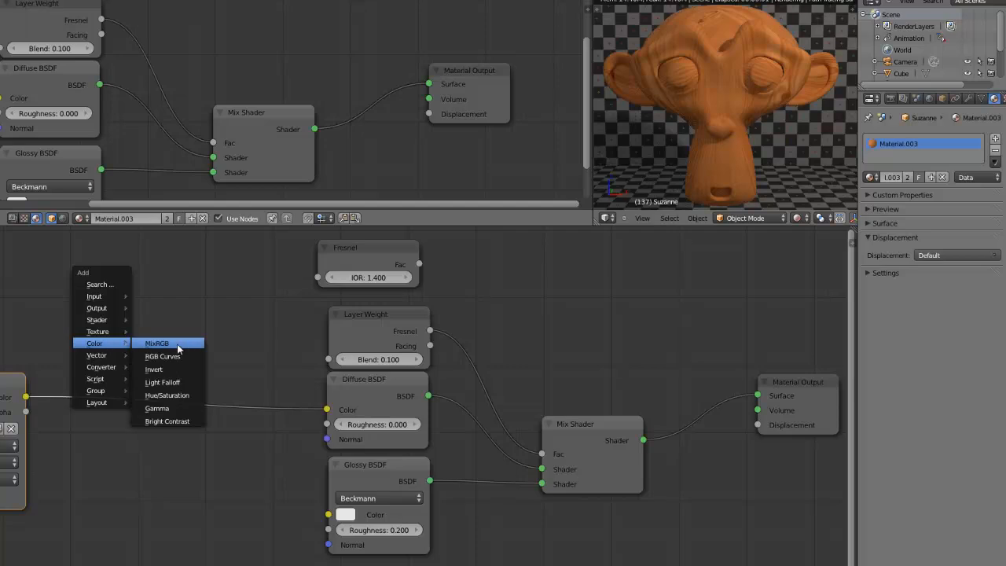
{"action": "left_click", "coordinate": [162, 393]}
{"action": "left_click", "coordinate": [126, 401]}
{"action": "left_click", "coordinate": [124, 432]}
{"action": "left_click", "coordinate": [124, 433]}
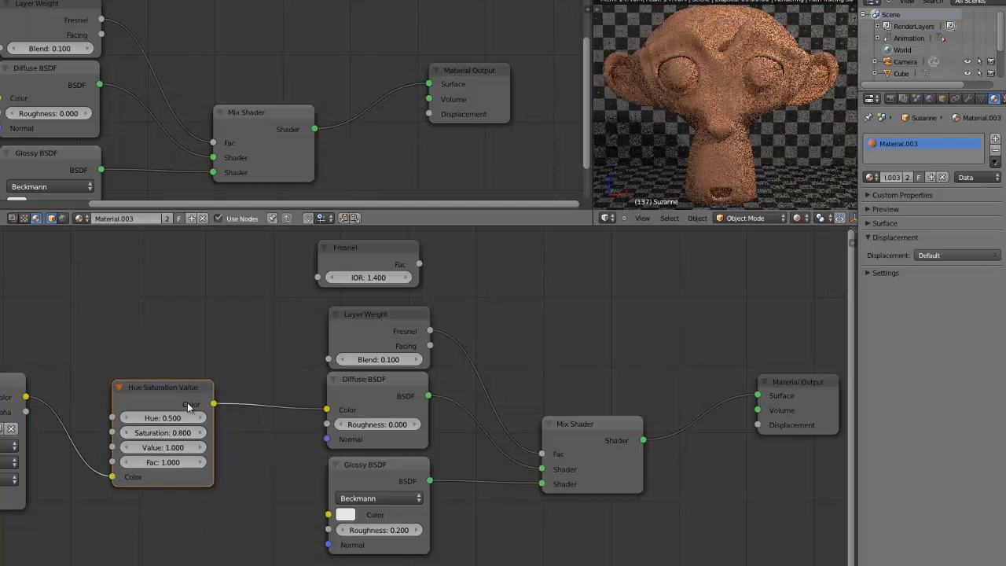
Collapse the Hue Saturation Value node, shift it toward the Image Texture, and hide its unused sockets
{"action": "key", "text": "h"}
{"action": "key", "text": "g"}
{"action": "left_click", "coordinate": [86, 387]}
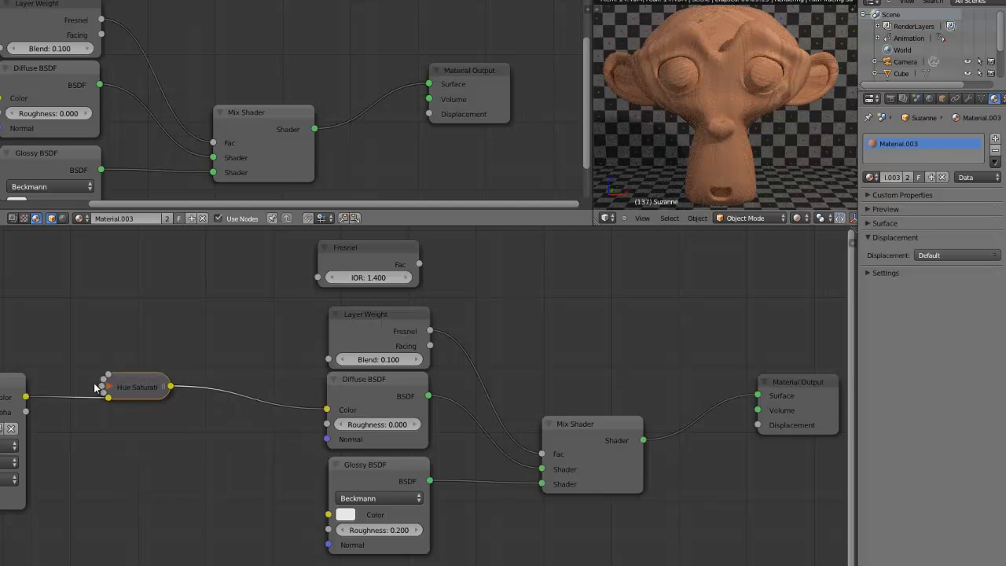
{"action": "key", "text": "ctrl+h"}
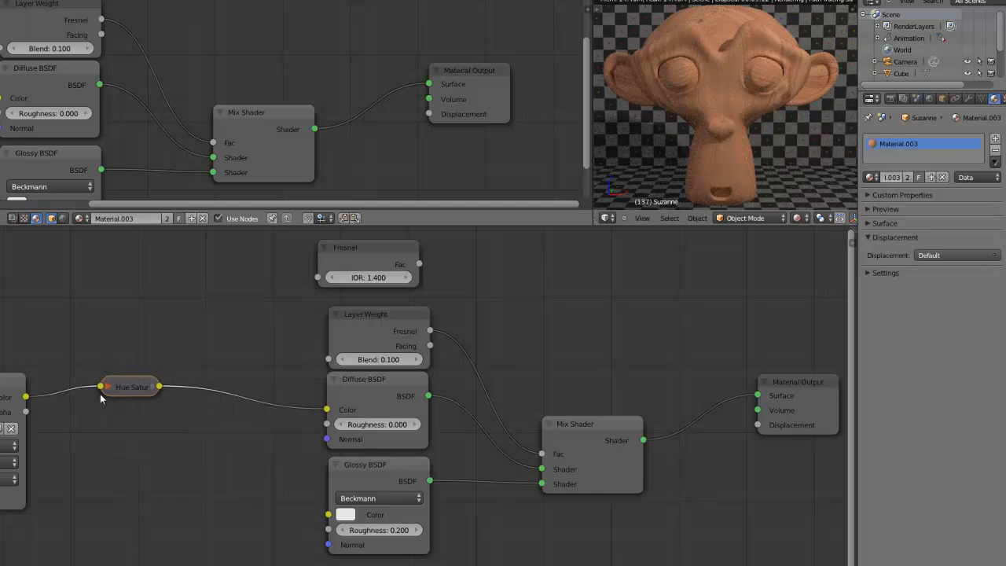
Try higher Blend values on the Layer Weight node, first 0.634 and finally 1
{"action": "middle_click_drag", "start_coordinate": [436, 419], "coordinate": [303, 432]}
{"action": "scroll", "coordinate": [362, 433], "scroll_direction": "up", "scroll_amount": 3}
{"action": "scroll", "coordinate": [362, 433], "scroll_direction": "down", "scroll_amount": 3}
{"action": "scroll", "coordinate": [344, 418], "scroll_direction": "up", "scroll_amount": 2}
{"action": "middle_click_drag", "start_coordinate": [251, 452], "coordinate": [297, 419]}
{"action": "scroll", "coordinate": [295, 412], "scroll_direction": "down", "scroll_amount": 3}
{"action": "scroll", "coordinate": [293, 395], "scroll_direction": "up", "scroll_amount": 2}
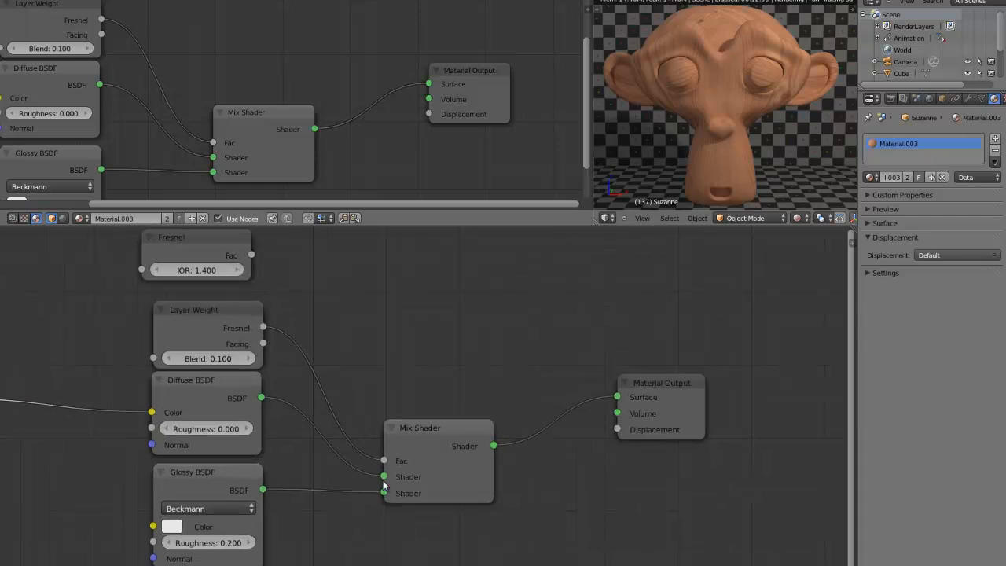
{"action": "left_click_drag", "start_coordinate": [211, 359], "coordinate": [127, 362]}
{"action": "left_click_drag", "start_coordinate": [216, 362], "coordinate": [339, 363]}
{"action": "left_click_drag", "start_coordinate": [415, 361], "coordinate": [493, 358]}
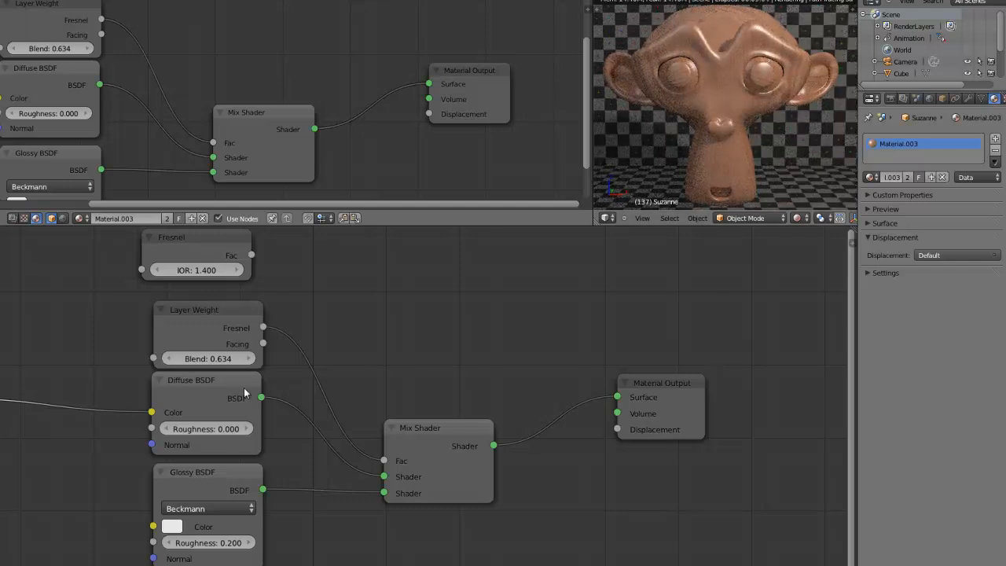
{"action": "left_click_drag", "start_coordinate": [194, 359], "coordinate": [494, 347]}
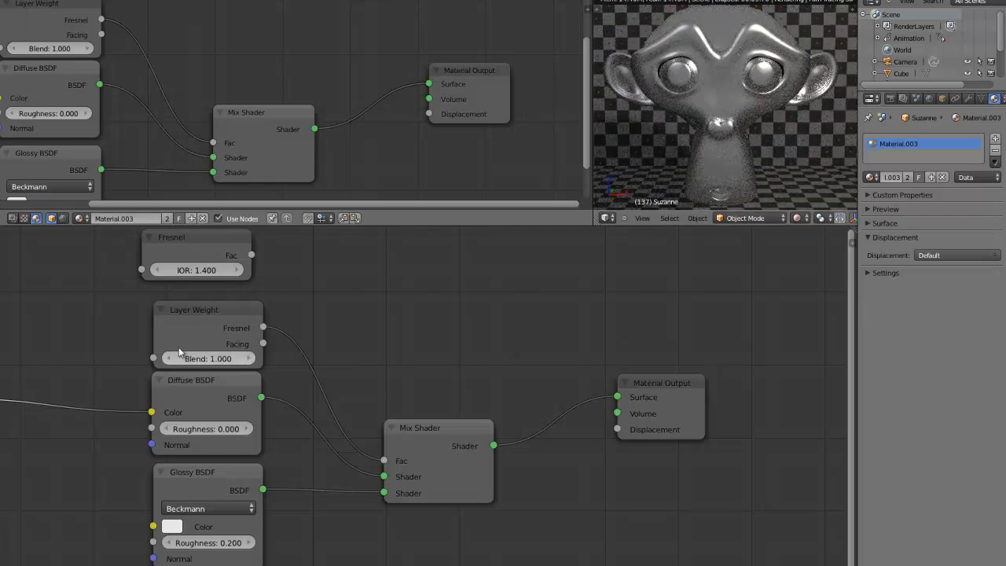
Nudge the Layer Weight node slightly away from the Diffuse BSDF and set its Blend to 0.5 after trying 0.258 and 0.404
{"action": "left_click_drag", "start_coordinate": [205, 303], "coordinate": [201, 299]}
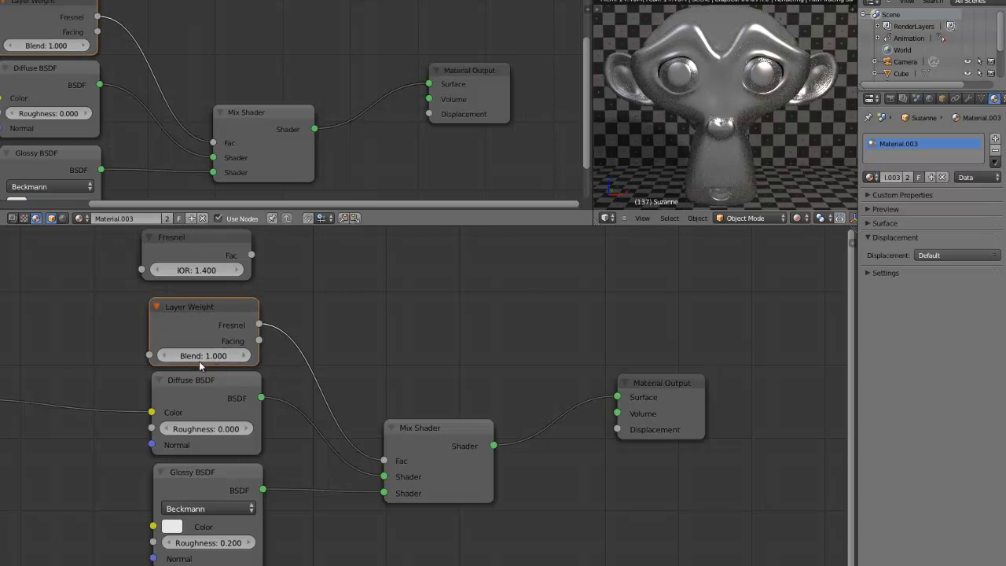
{"action": "left_click_drag", "start_coordinate": [205, 356], "coordinate": [160, 352]}
{"action": "left_click_drag", "start_coordinate": [214, 358], "coordinate": [93, 355]}
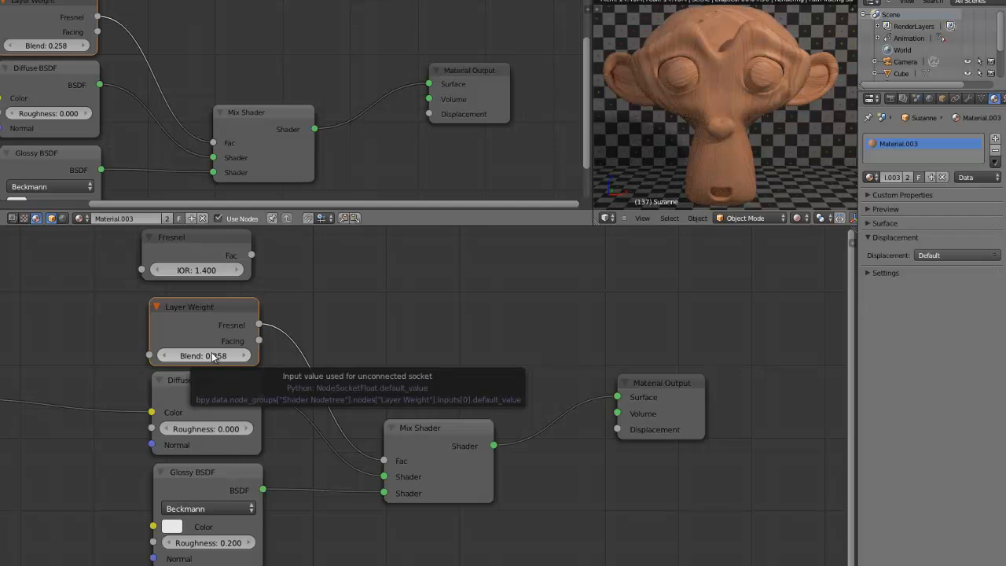
{"action": "left_click_drag", "start_coordinate": [214, 358], "coordinate": [258, 364]}
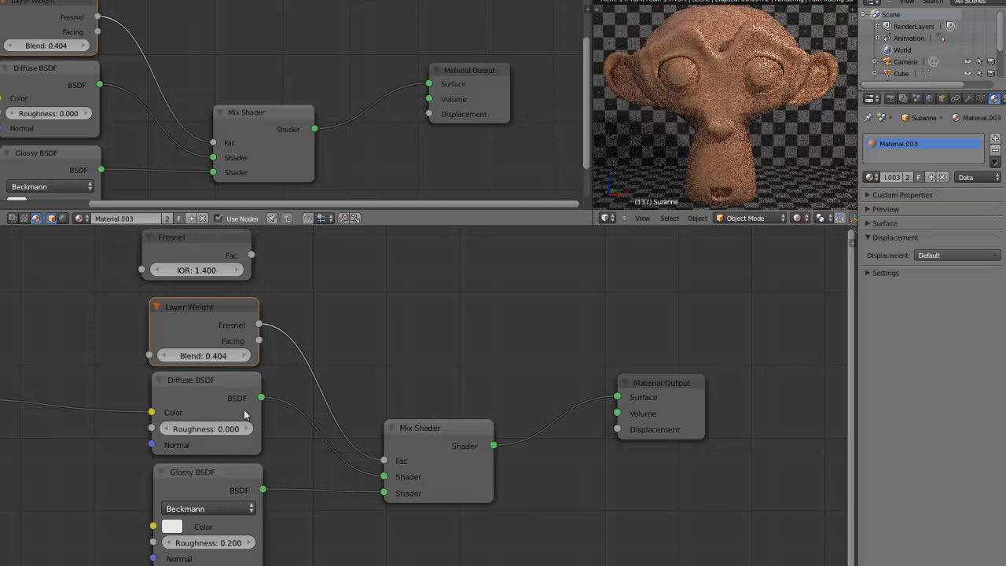
{"action": "left_click", "coordinate": [209, 358]}
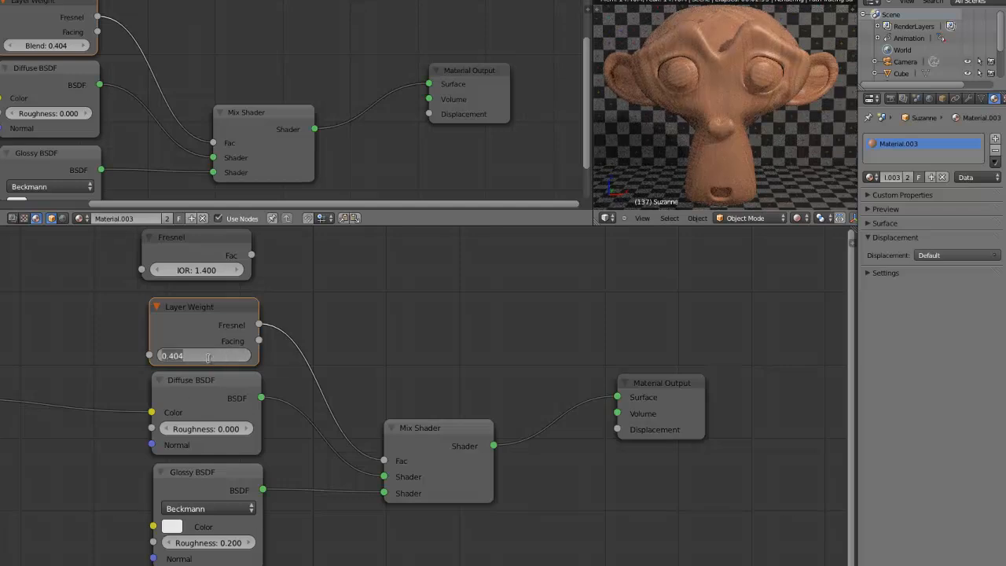
{"action": "type", "text": "0.5"}
{"action": "key", "text": "Return"}
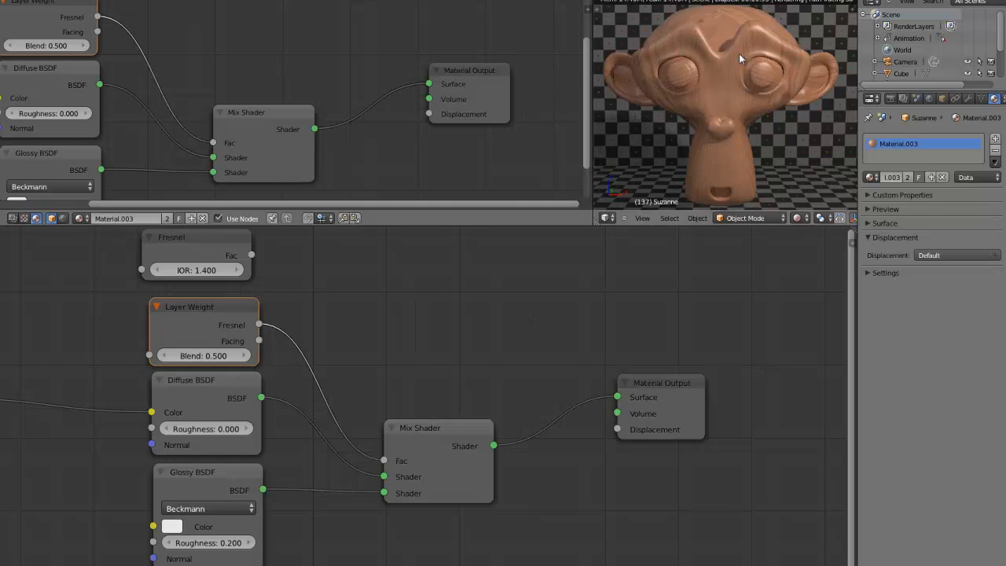
Lower the Layer Weight's Blend to 0.118 for comparison and set it back to 0.5
{"action": "mouse_move", "coordinate": [207, 356]}
{"action": "left_mouse_down"}
{"action": "mouse_move", "coordinate": [197, 362]}
{"action": "mouse_move", "coordinate": [217, 360]}
{"action": "mouse_move", "coordinate": [74, 357]}
{"action": "mouse_move", "coordinate": [220, 353]}
{"action": "left_mouse_up"}
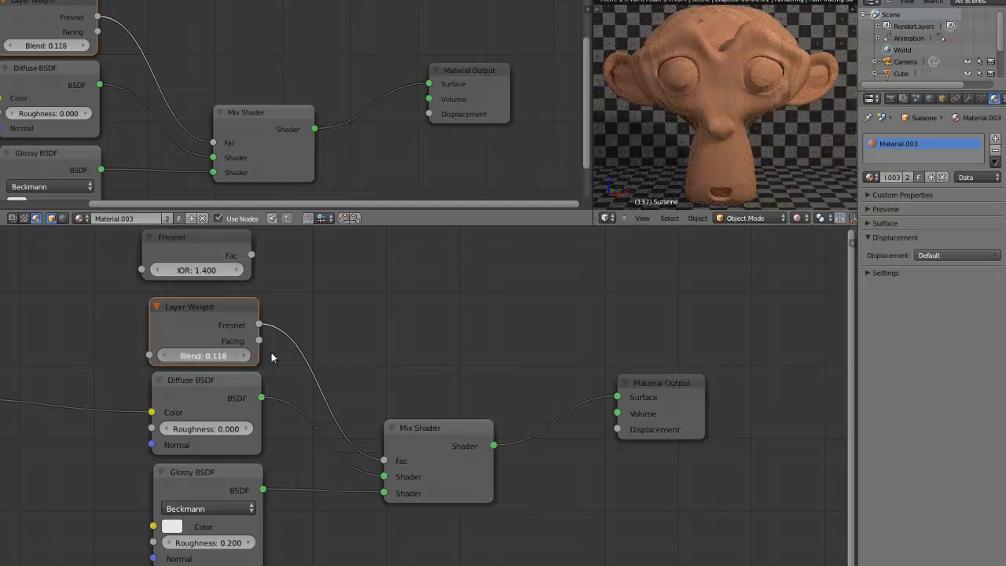
{"action": "left_click", "coordinate": [197, 358]}
{"action": "type", "text": "0.5"}
{"action": "key", "text": "Return"}
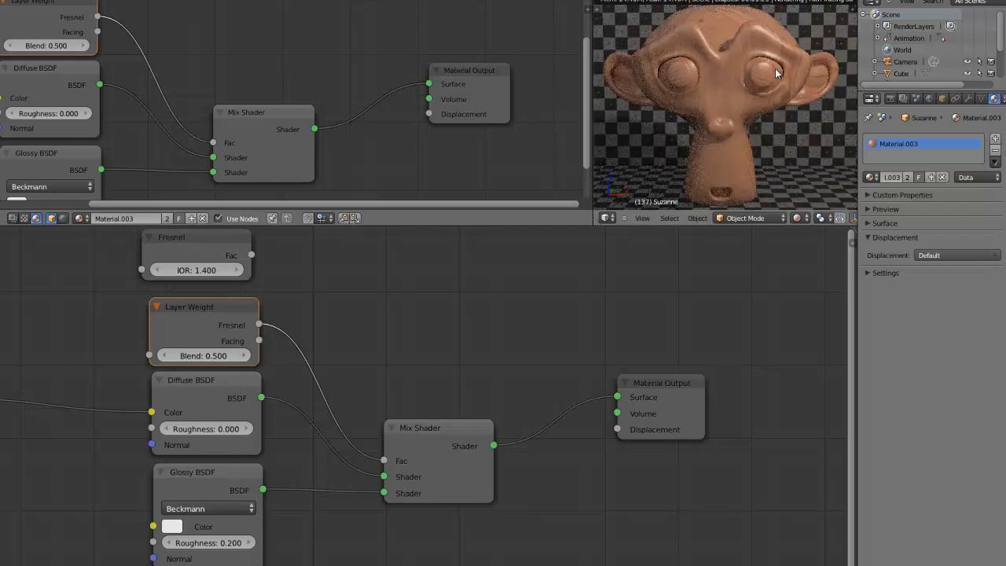
Move the unused Fresnel node aside and disconnect the Diffuse BSDF from the Mix Shader's first shader input
{"action": "scroll", "coordinate": [354, 314], "scroll_direction": "down", "scroll_amount": 3}
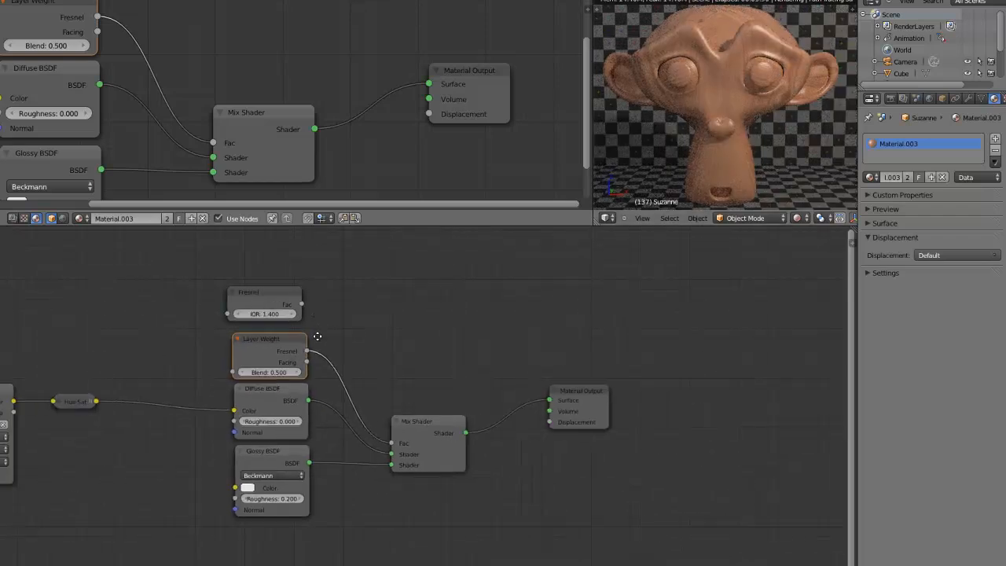
{"action": "left_click_drag", "start_coordinate": [269, 328], "coordinate": [334, 284]}
{"action": "scroll", "coordinate": [348, 398], "scroll_direction": "up", "scroll_amount": 3}
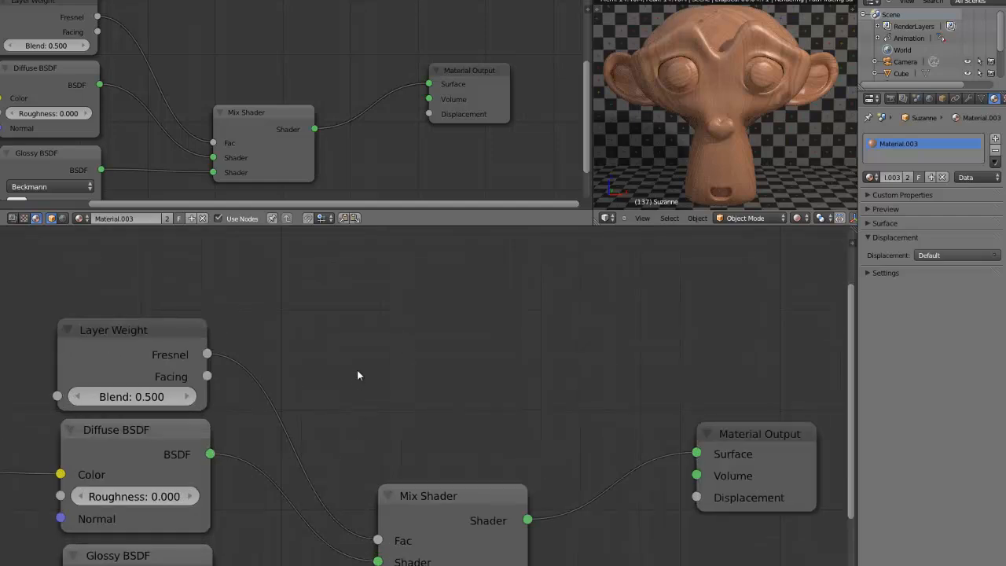
{"action": "middle_click_drag", "start_coordinate": [361, 408], "coordinate": [373, 358]}
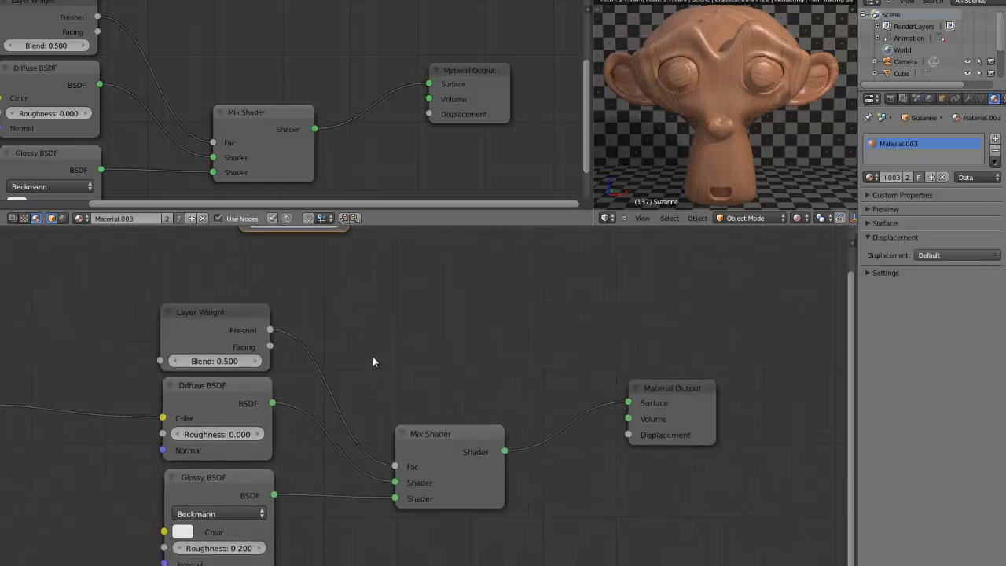
{"action": "left_click_drag", "start_coordinate": [388, 486], "coordinate": [351, 470]}
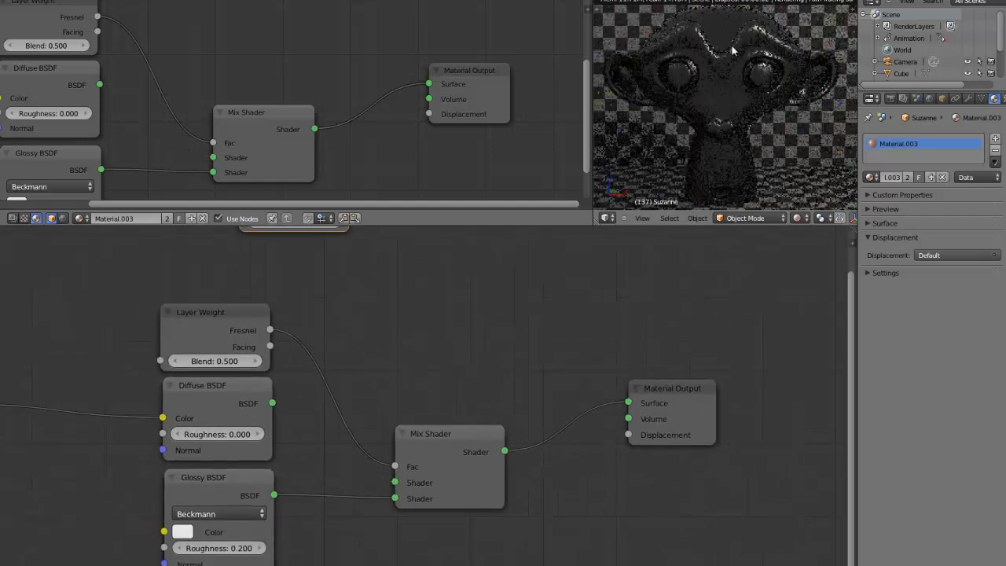
Delete the unused Fresnel node
{"action": "middle_click_drag", "start_coordinate": [355, 281], "coordinate": [345, 313]}
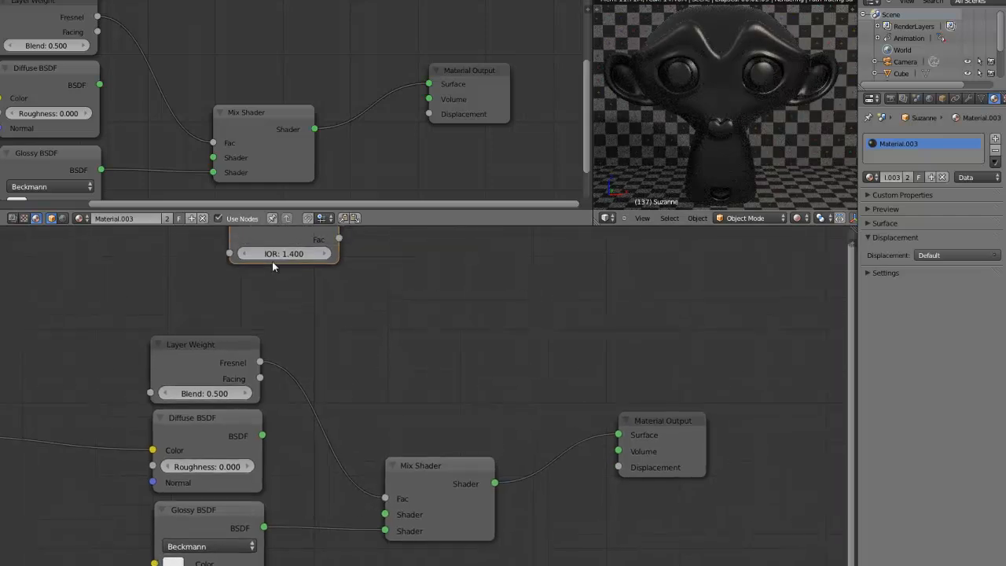
{"action": "left_click_drag", "start_coordinate": [242, 262], "coordinate": [171, 287]}
{"action": "key", "text": "x"}
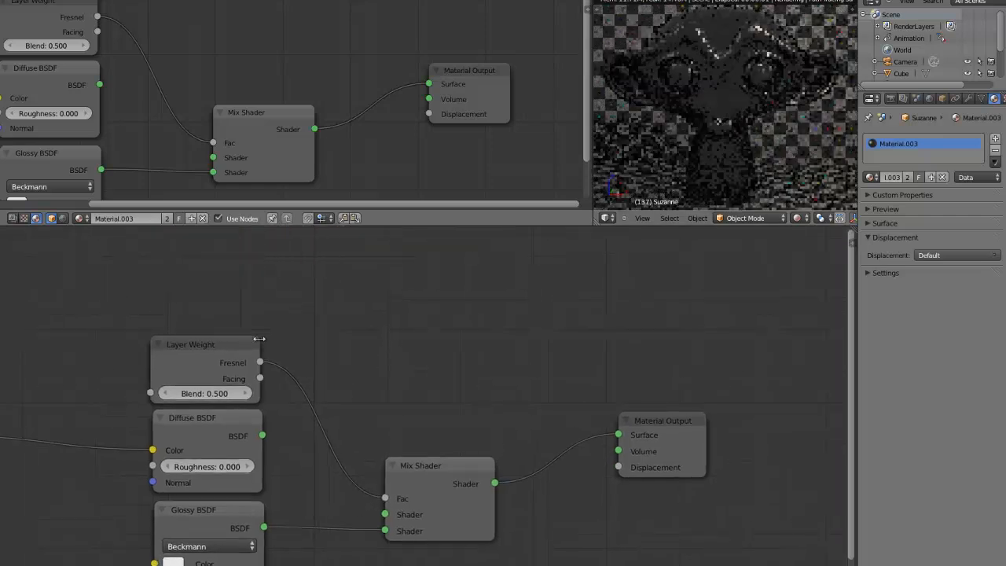
Add a Math node above the Mix Shader and set its operation to Multiply
{"action": "middle_click_drag", "start_coordinate": [383, 348], "coordinate": [366, 314]}
{"action": "key", "text": "shift+a"}
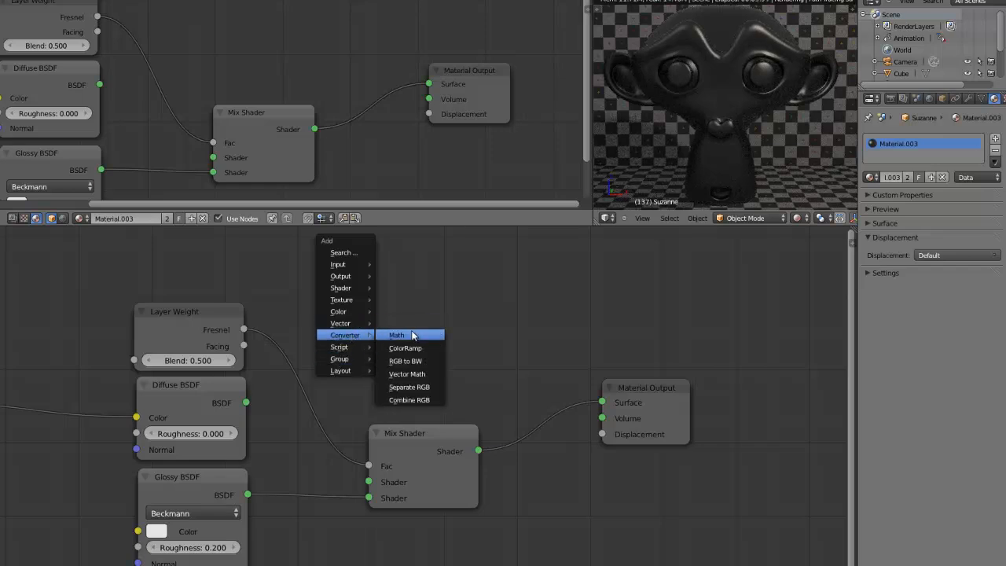
{"action": "left_click", "coordinate": [396, 334]}
{"action": "left_click", "coordinate": [307, 277]}
{"action": "left_click", "coordinate": [361, 301]}
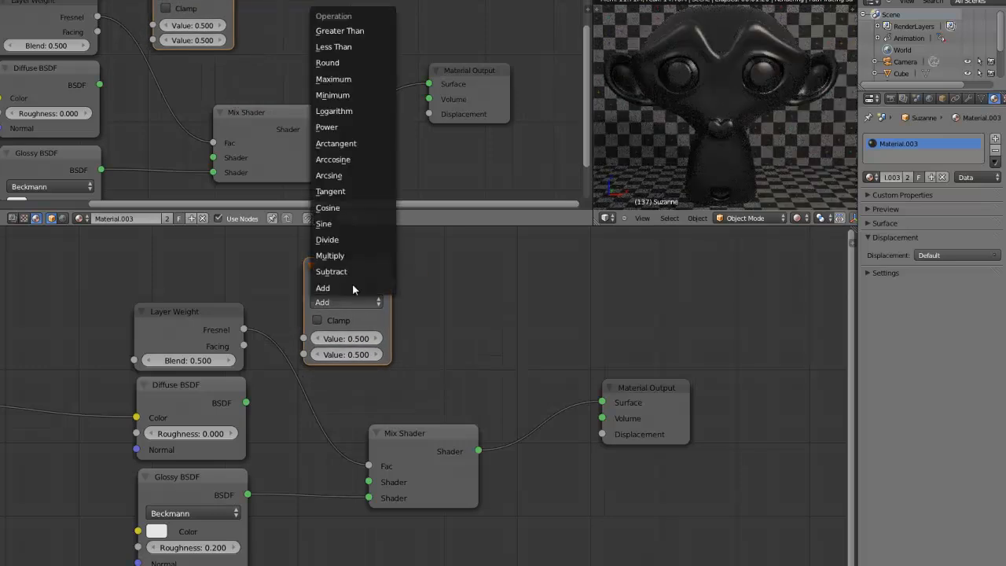
{"action": "left_click", "coordinate": [364, 255]}
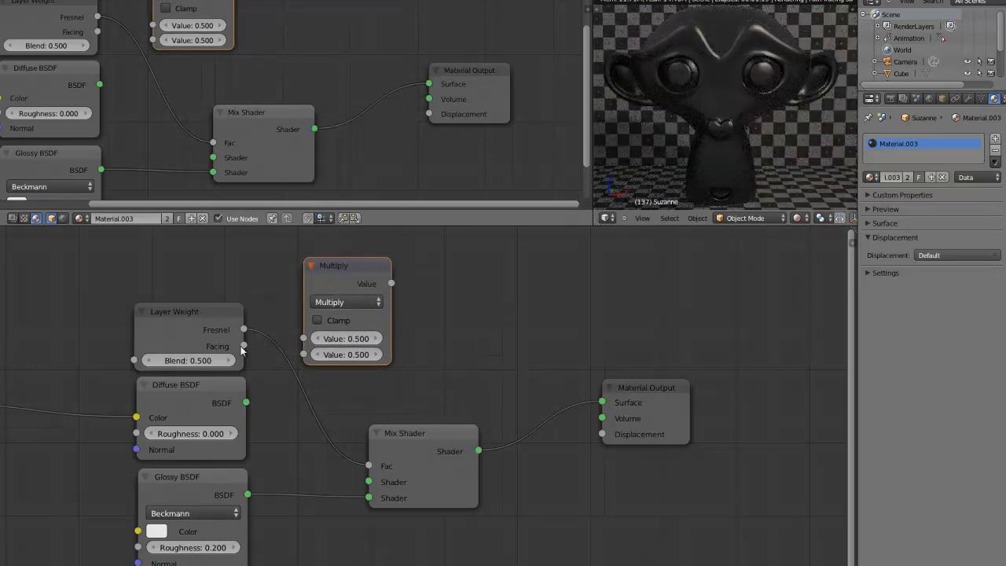
Route the Layer Weight's Fresnel output through the Multiply node's first value into the Mix Shader's Fac
{"action": "left_click", "coordinate": [358, 337]}
{"action": "type", "text": "1"}
{"action": "key", "text": "Return"}
{"action": "left_click_drag", "start_coordinate": [189, 316], "coordinate": [323, 337]}
{"action": "left_click_drag", "start_coordinate": [391, 283], "coordinate": [369, 466]}
Space out the Multiply, Mix Shader and Material Output nodes and select the Diffuse BSDF
{"action": "left_click_drag", "start_coordinate": [342, 275], "coordinate": [313, 298]}
{"action": "left_click_drag", "start_coordinate": [455, 426], "coordinate": [515, 423]}
{"action": "left_click_drag", "start_coordinate": [678, 413], "coordinate": [784, 456]}
{"action": "left_click_drag", "start_coordinate": [519, 430], "coordinate": [560, 424]}
{"action": "left_click_drag", "start_coordinate": [320, 289], "coordinate": [366, 306]}
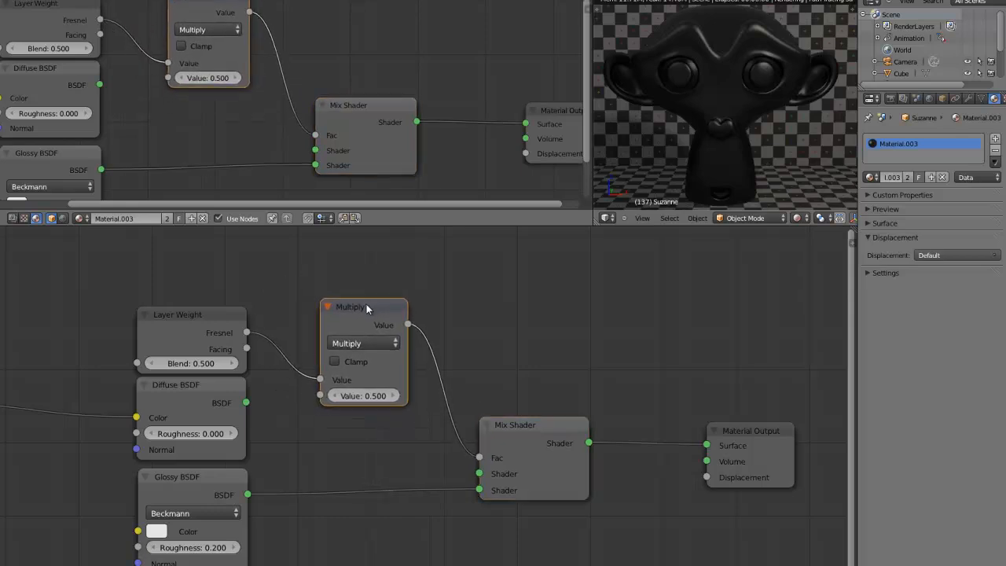
{"action": "left_click", "coordinate": [205, 403]}
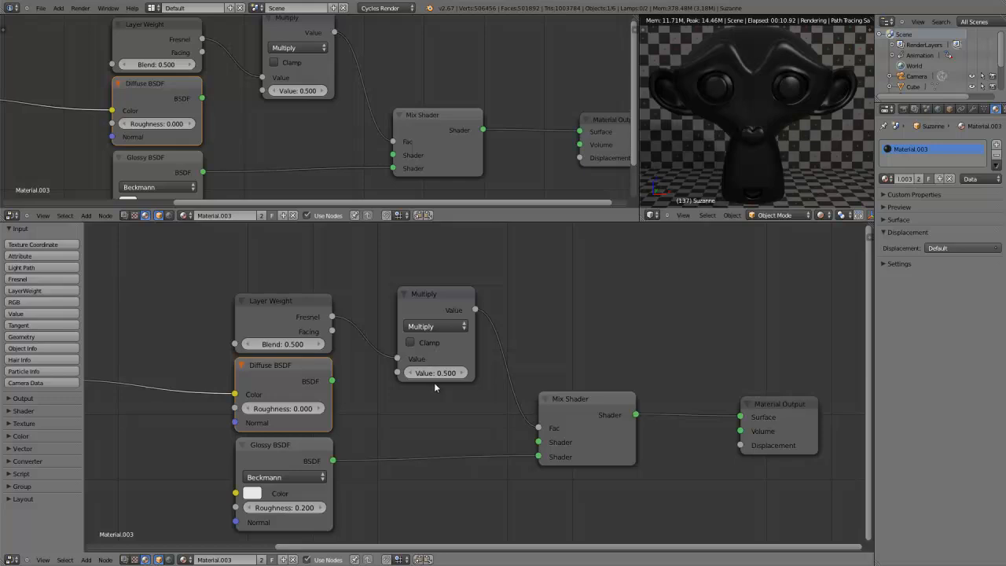
Try 1 and 0.5 as the Multiply node's second value
{"action": "scroll", "coordinate": [434, 382], "scroll_direction": "up", "scroll_amount": 2}
{"action": "left_click", "coordinate": [431, 375]}
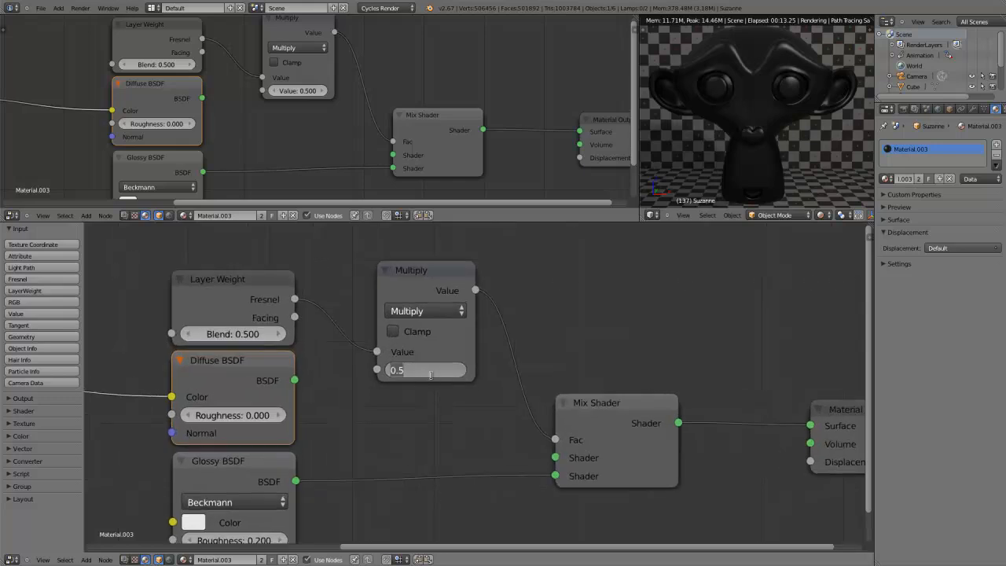
{"action": "type", "text": "1"}
{"action": "key", "text": "Return"}
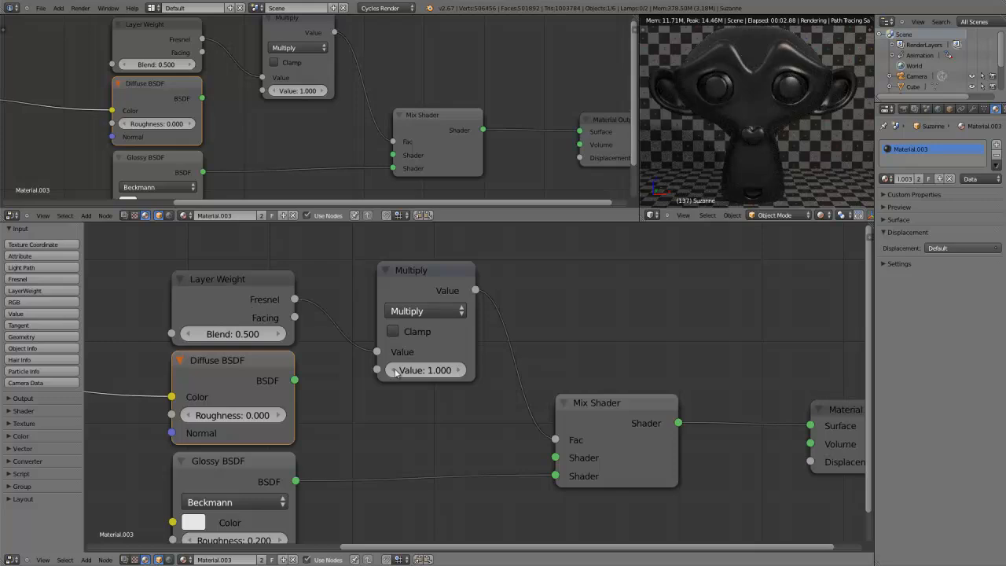
{"action": "left_click", "coordinate": [425, 371]}
{"action": "type", "text": "0.5"}
{"action": "key", "text": "Return"}
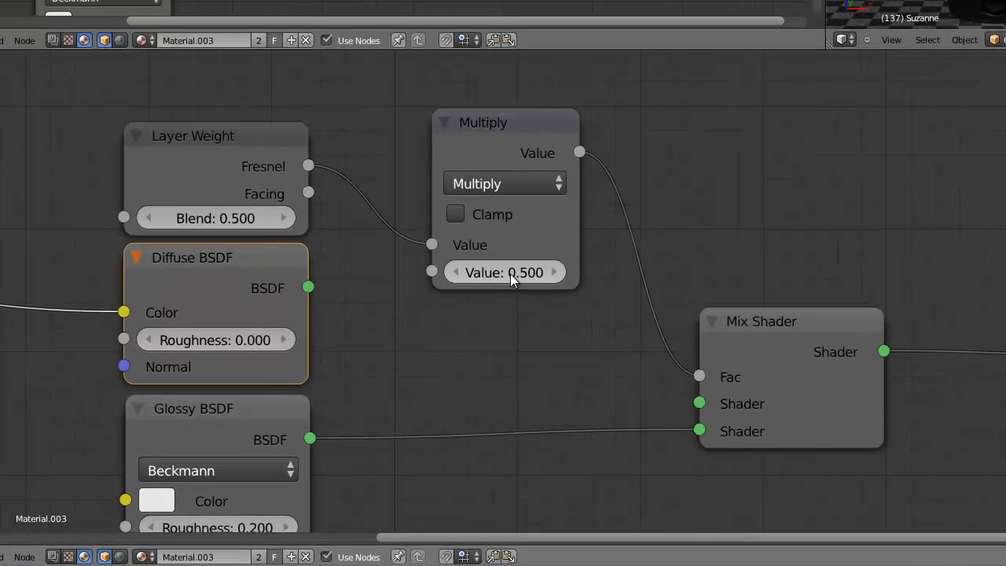
Set the Multiply node's second value to 0.1 and mute the node
{"action": "left_click", "coordinate": [510, 274]}
{"action": "type", "text": "0.1"}
{"action": "key", "text": "Return"}
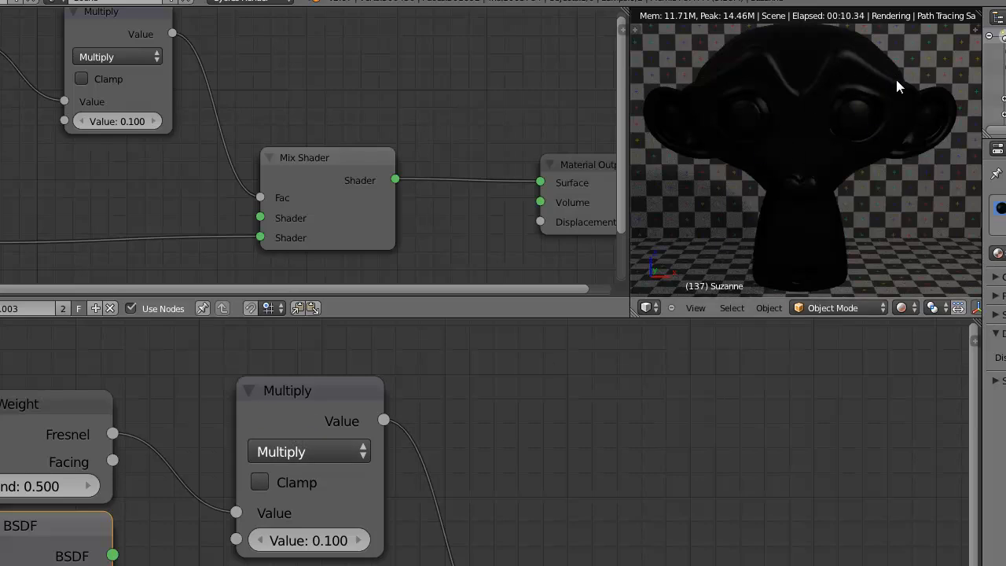
{"action": "left_click", "coordinate": [305, 384]}
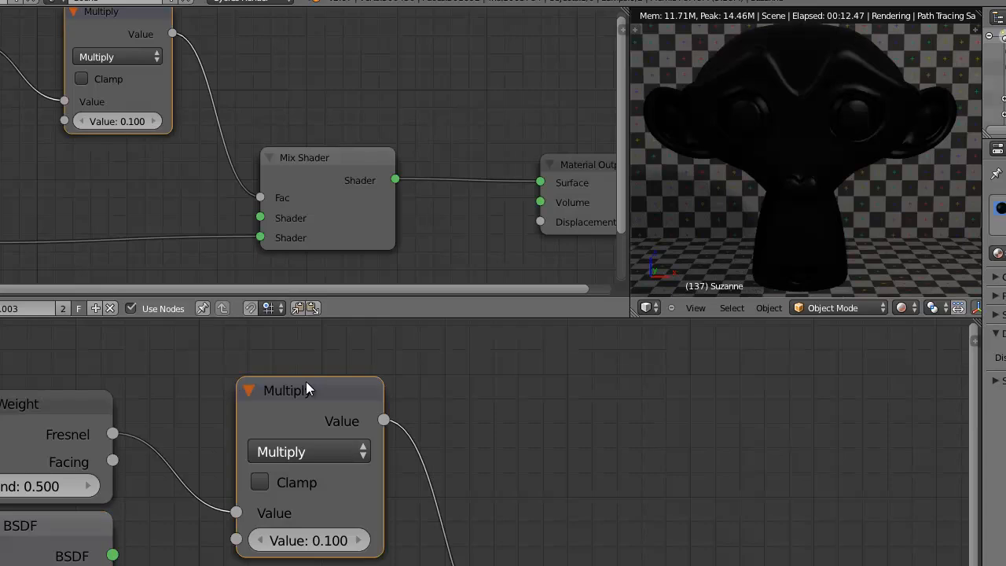
{"action": "key", "text": "m"}
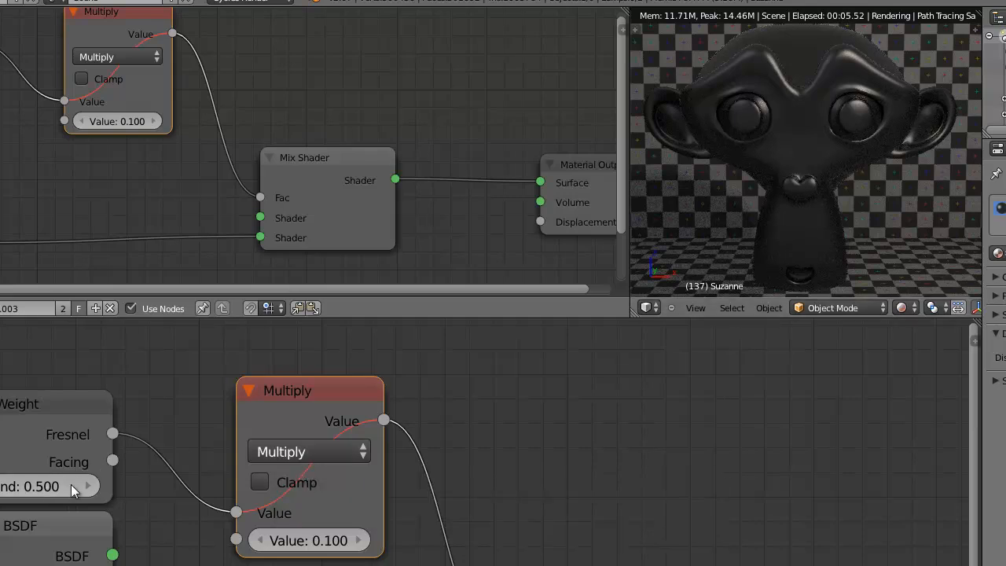
Try a Blend of 0.14 on the Layer Weight node and return it to 0.5
{"action": "left_click_drag", "start_coordinate": [34, 487], "coordinate": [5, 487]}
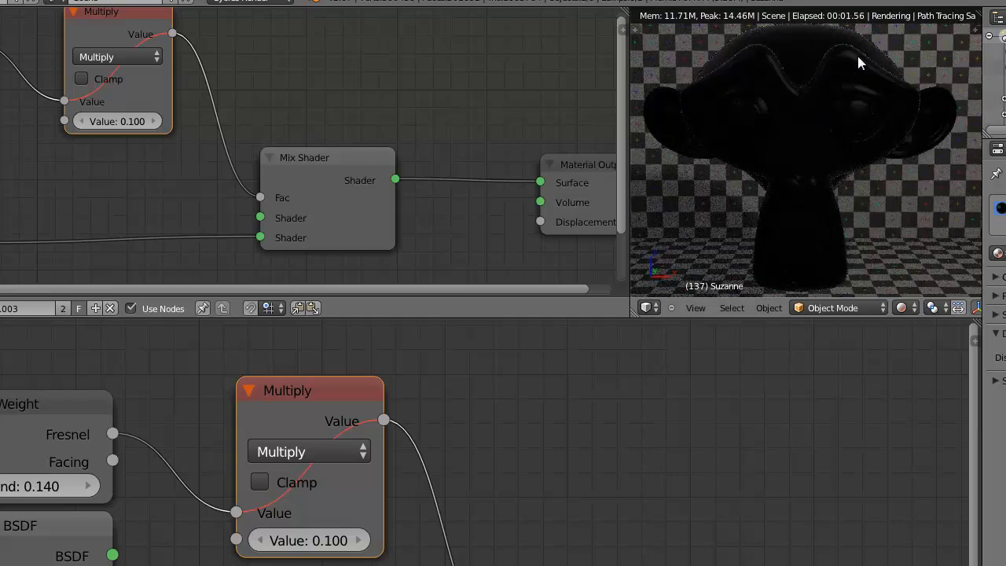
{"action": "left_click_drag", "start_coordinate": [78, 484], "coordinate": [85, 487]}
{"action": "left_click", "coordinate": [34, 479]}
{"action": "type", "text": "0.5"}
{"action": "key", "text": "Return"}
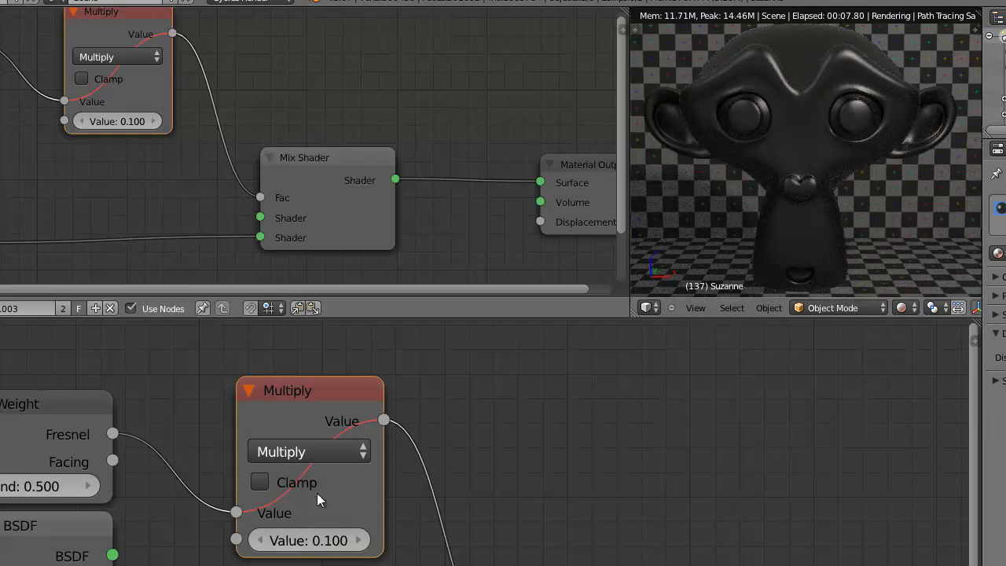
Unmute the Multiply node, try 0.5 as its second value, and set that value to 1
{"action": "key", "text": "m"}
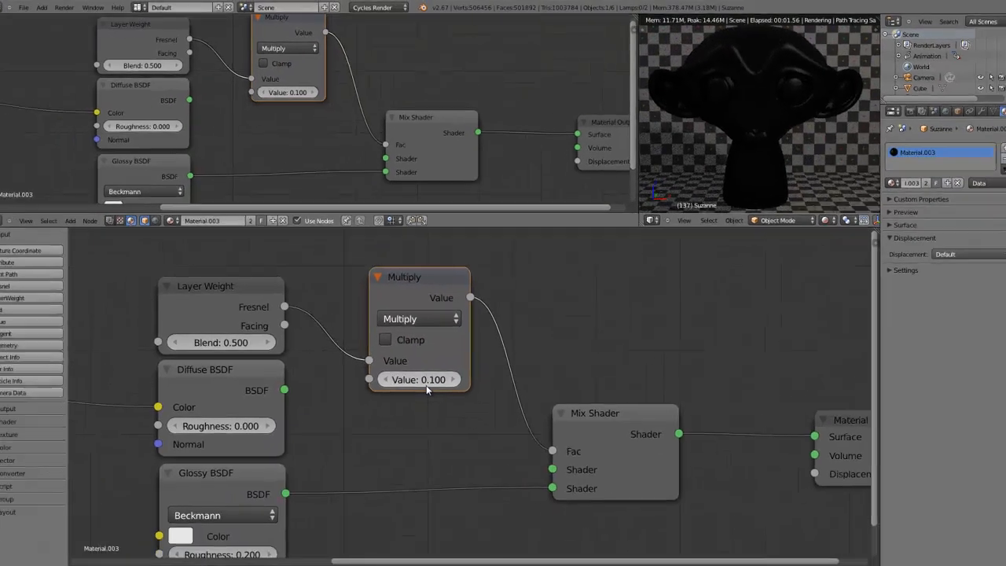
{"action": "left_click", "coordinate": [316, 547]}
{"action": "type", "text": "0."}
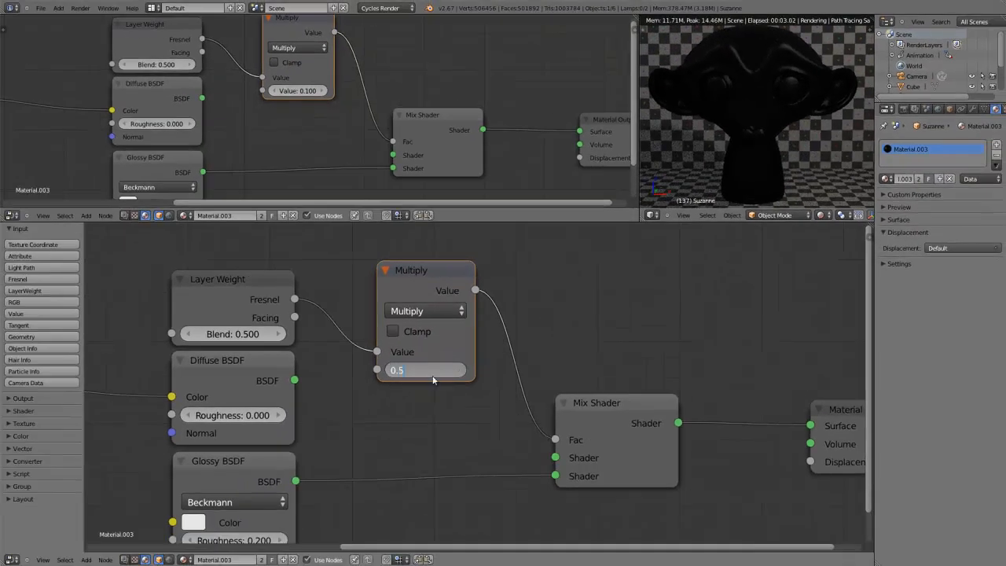
{"action": "type", "text": "5"}
{"action": "key", "text": "Return"}
{"action": "key", "text": "Home"}
{"action": "left_click", "coordinate": [434, 377]}
{"action": "type", "text": "1"}
{"action": "key", "text": "Return"}
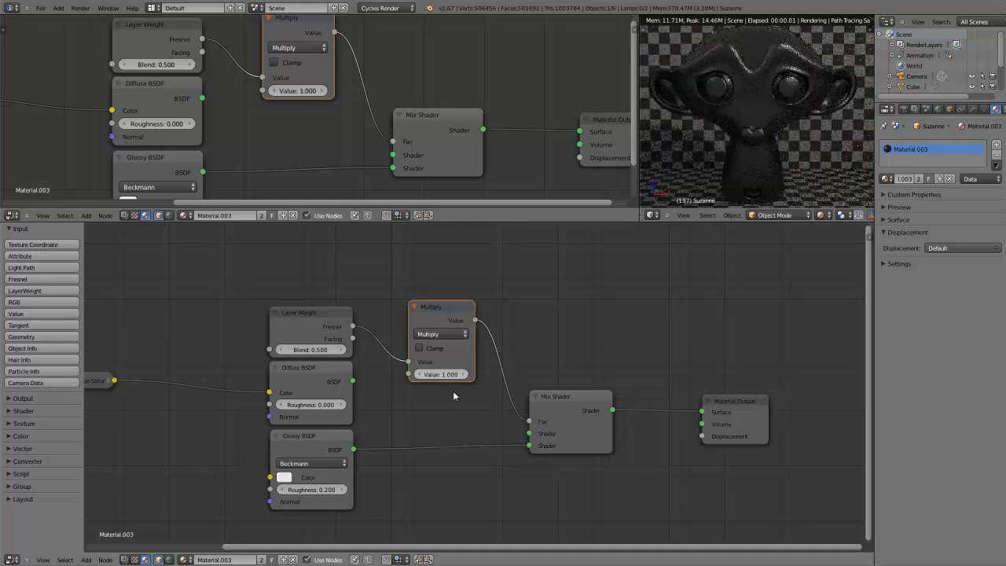
Connect the Diffuse BSDF output to the Mix Shader's first Shader input
{"action": "scroll", "coordinate": [441, 401], "scroll_direction": "up", "scroll_amount": 4}
{"action": "scroll", "coordinate": [440, 401], "scroll_direction": "down", "scroll_amount": 4}
{"action": "middle_click_drag", "start_coordinate": [434, 412], "coordinate": [460, 368]}
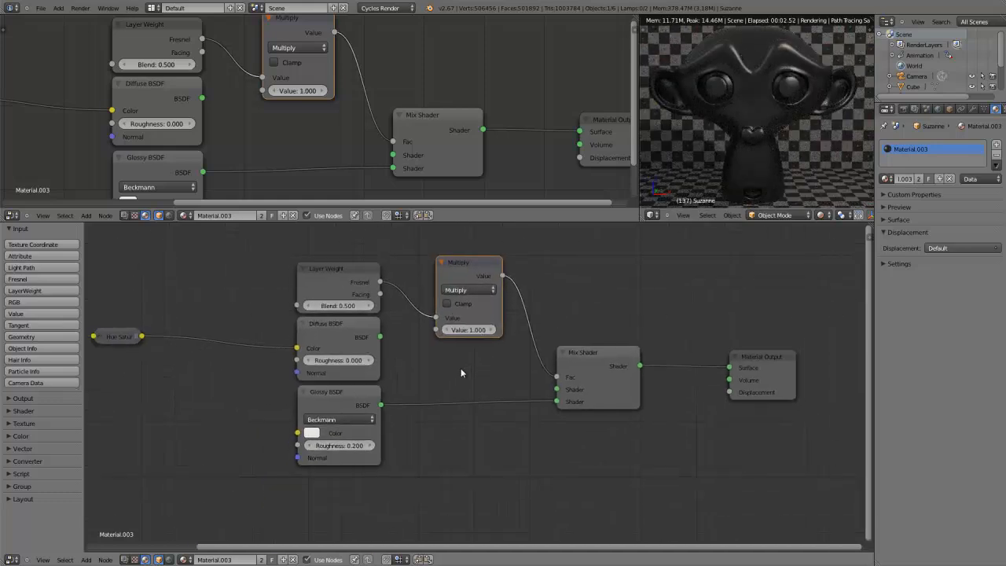
{"action": "scroll", "coordinate": [460, 373], "scroll_direction": "up", "scroll_amount": 2}
{"action": "left_click_drag", "start_coordinate": [364, 329], "coordinate": [570, 390]}
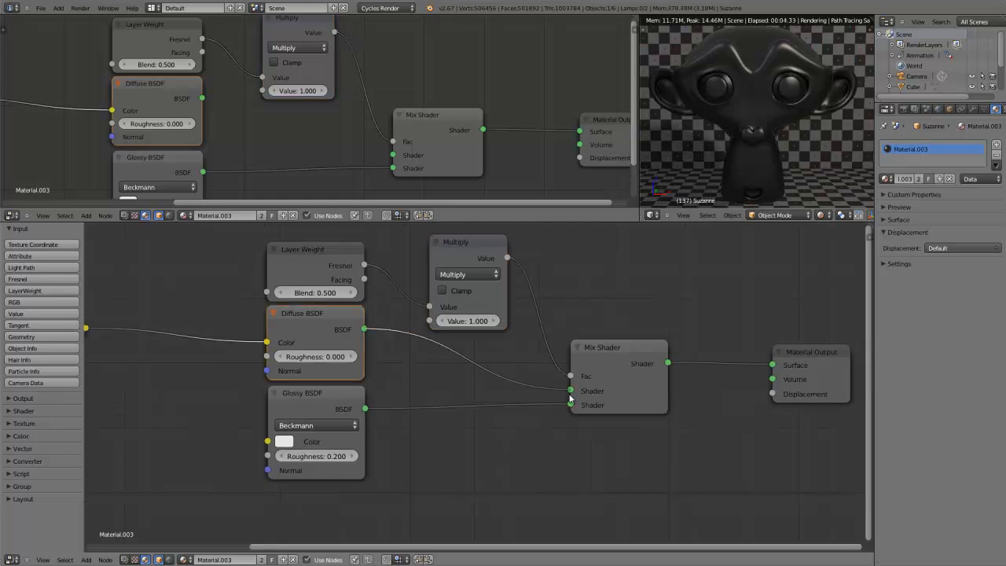
{"action": "scroll", "coordinate": [412, 346], "scroll_direction": "up", "scroll_amount": 2}
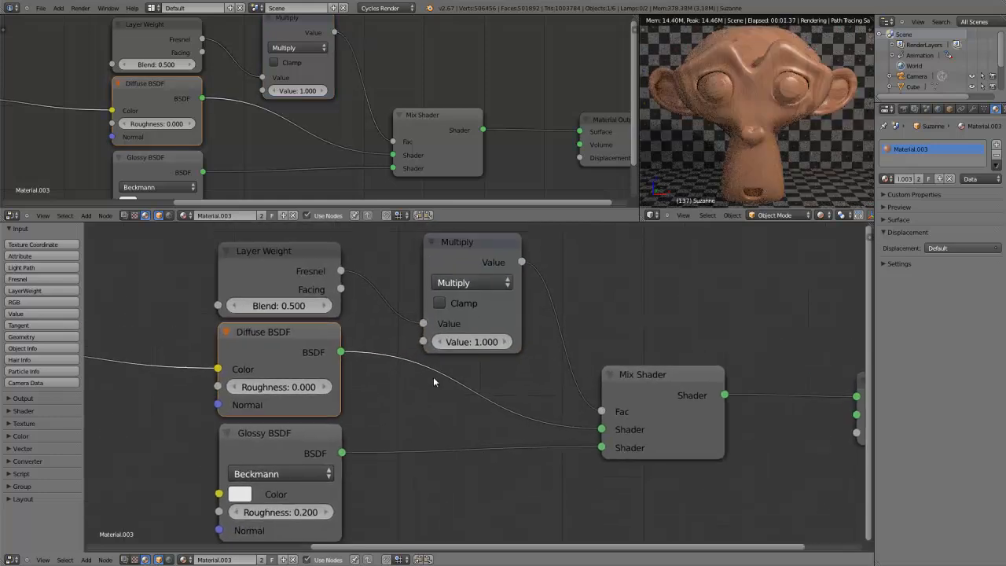
Try 2 as the Multiply node's second value
{"action": "scroll", "coordinate": [433, 383], "scroll_direction": "down", "scroll_amount": 1}
{"action": "left_click", "coordinate": [474, 349]}
{"action": "type", "text": "2"}
{"action": "key", "text": "Return"}
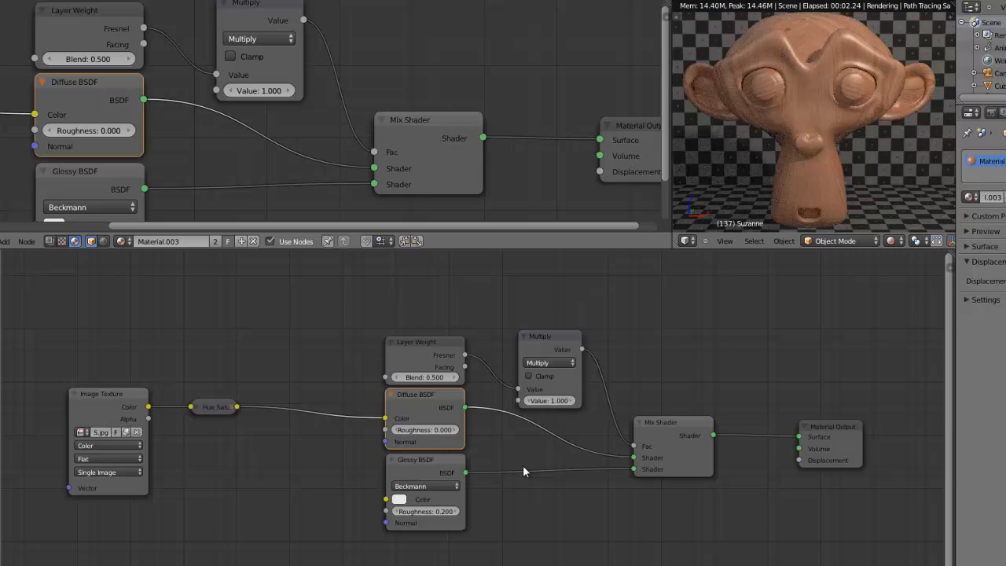
Nudge the Mix Shader, Layer Weight and Multiply nodes slightly to tidy the shader part of the tree
{"action": "scroll", "coordinate": [541, 464], "scroll_direction": "up", "scroll_amount": 4}
{"action": "middle_click_drag", "start_coordinate": [475, 477], "coordinate": [311, 458]}
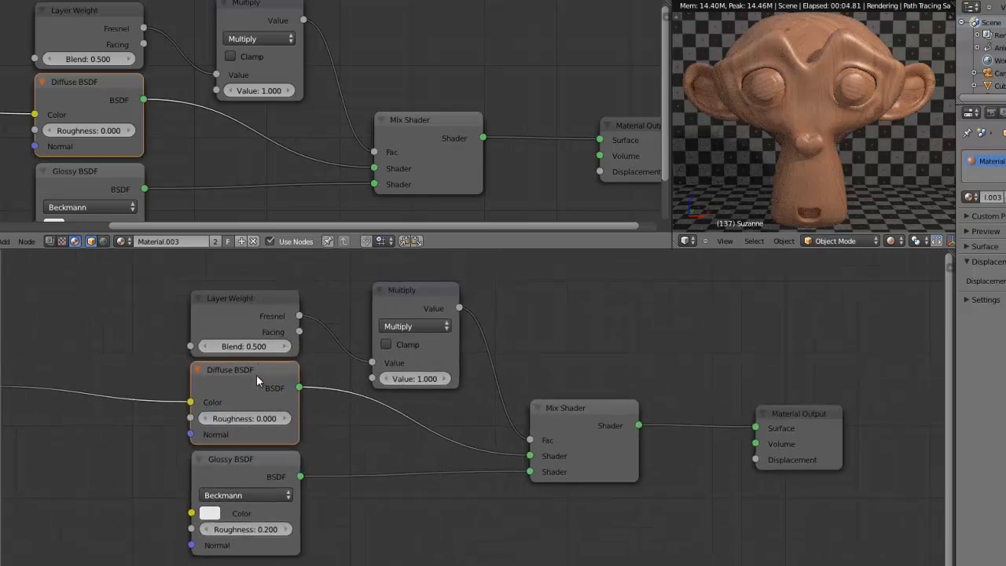
{"action": "left_click", "coordinate": [256, 462]}
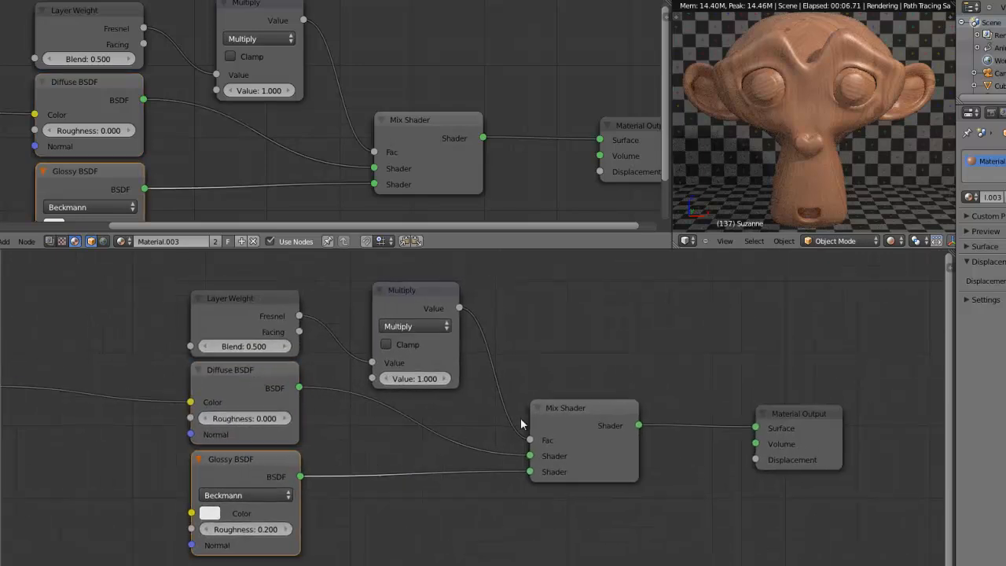
{"action": "left_click_drag", "start_coordinate": [574, 409], "coordinate": [563, 398]}
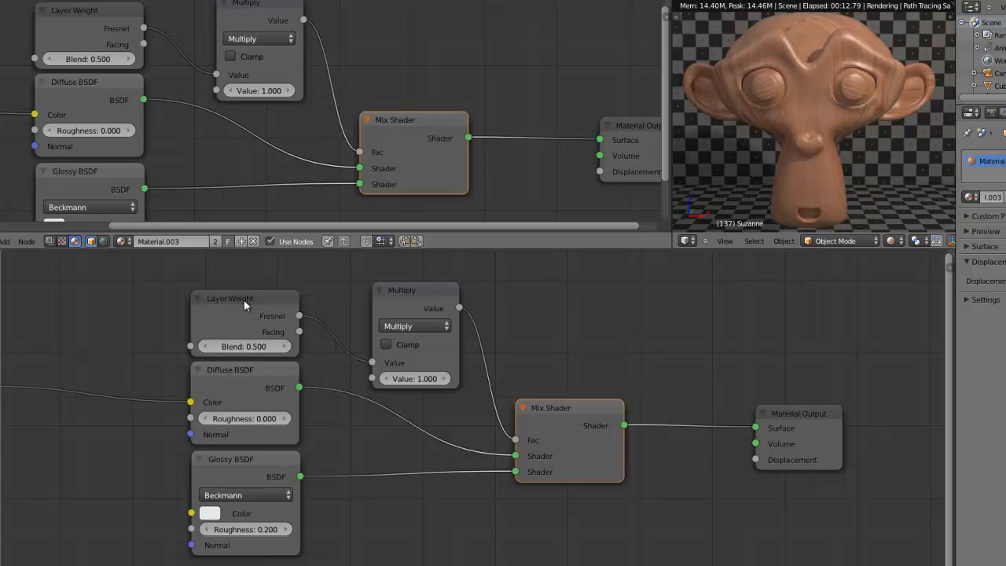
{"action": "mouse_move", "coordinate": [242, 299]}
{"action": "left_mouse_down"}
{"action": "mouse_move", "coordinate": [235, 287]}
{"action": "mouse_move", "coordinate": [242, 296]}
{"action": "left_mouse_up"}
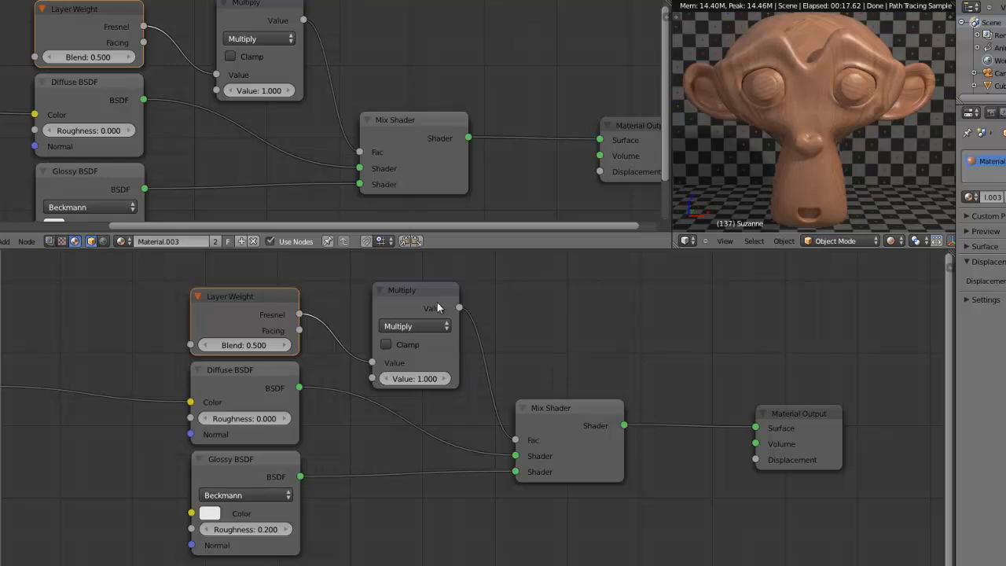
{"action": "left_click_drag", "start_coordinate": [424, 291], "coordinate": [418, 283]}
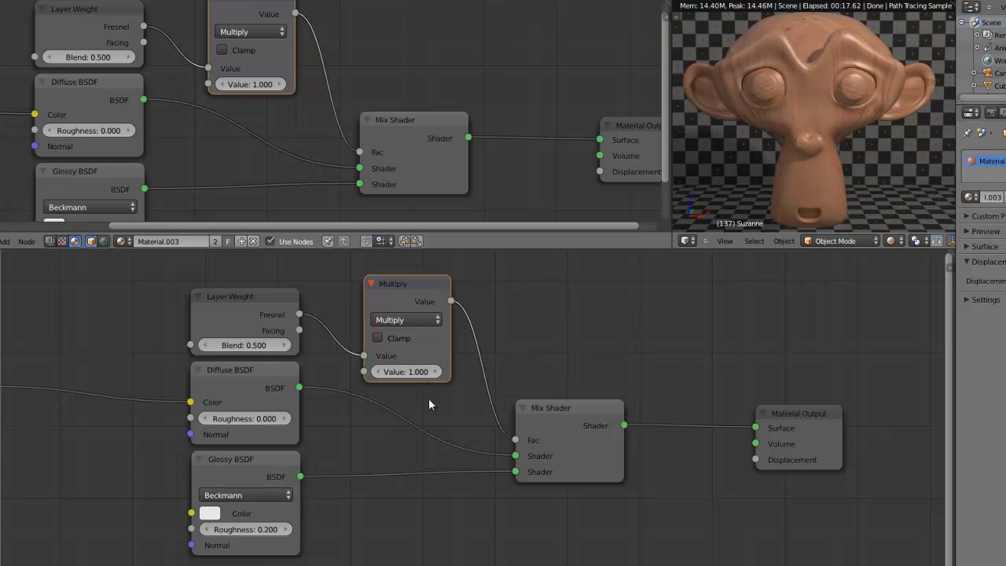
Try 0 as the Multiply node's second value to compare the gloss, and return it to 1
{"action": "left_click", "coordinate": [414, 371]}
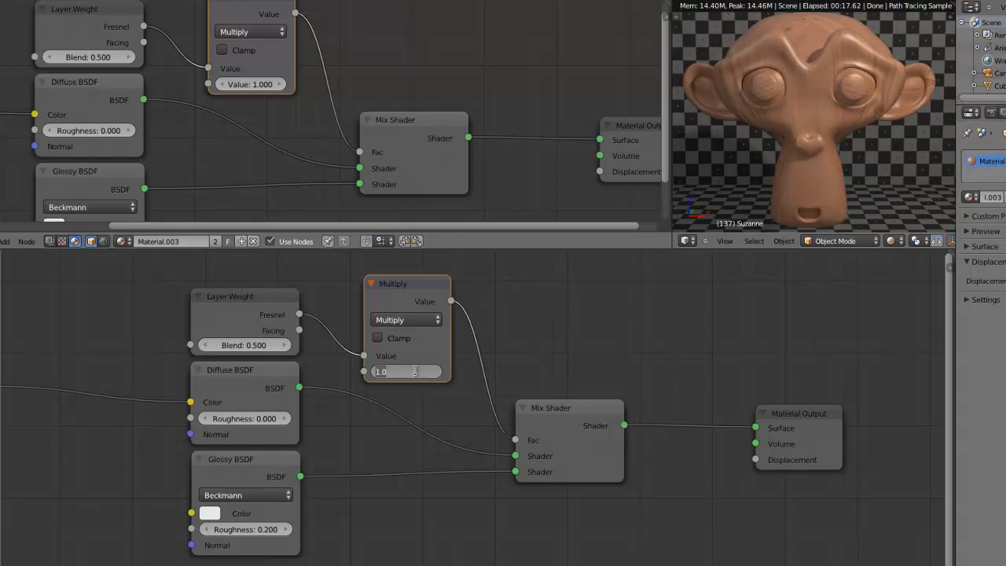
{"action": "type", "text": "0"}
{"action": "key", "text": "Return"}
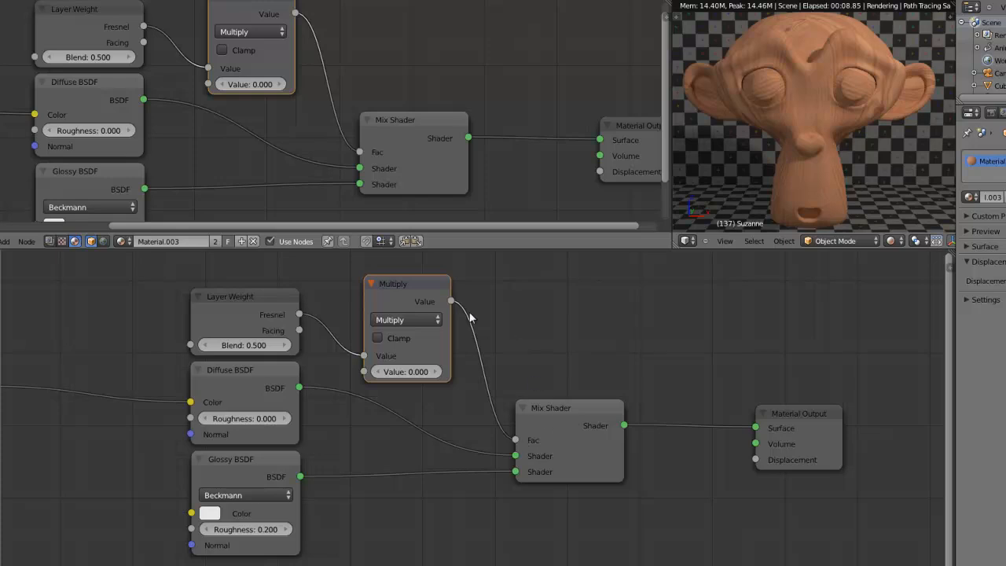
{"action": "left_click", "coordinate": [398, 378]}
{"action": "type", "text": "1"}
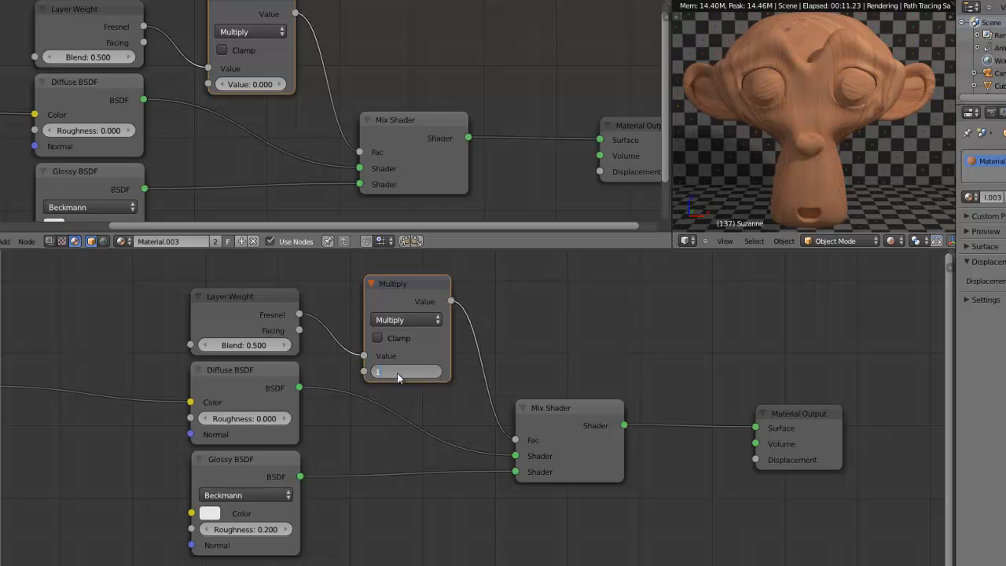
{"action": "key", "text": "Return"}
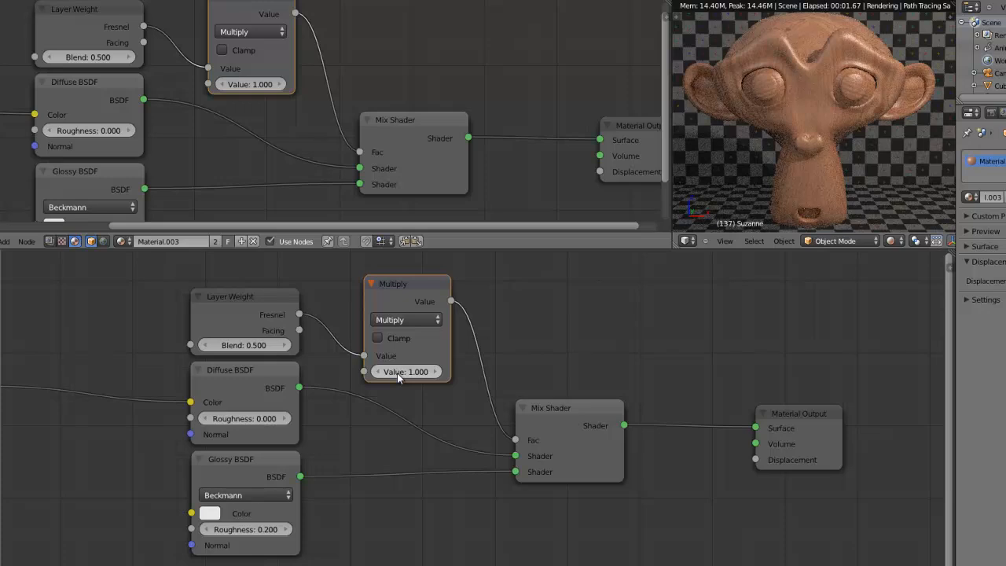
Move the Hue Saturation and Image Texture nodes closer to the Diffuse BSDF
{"action": "scroll", "coordinate": [434, 450], "scroll_direction": "down", "scroll_amount": 3}
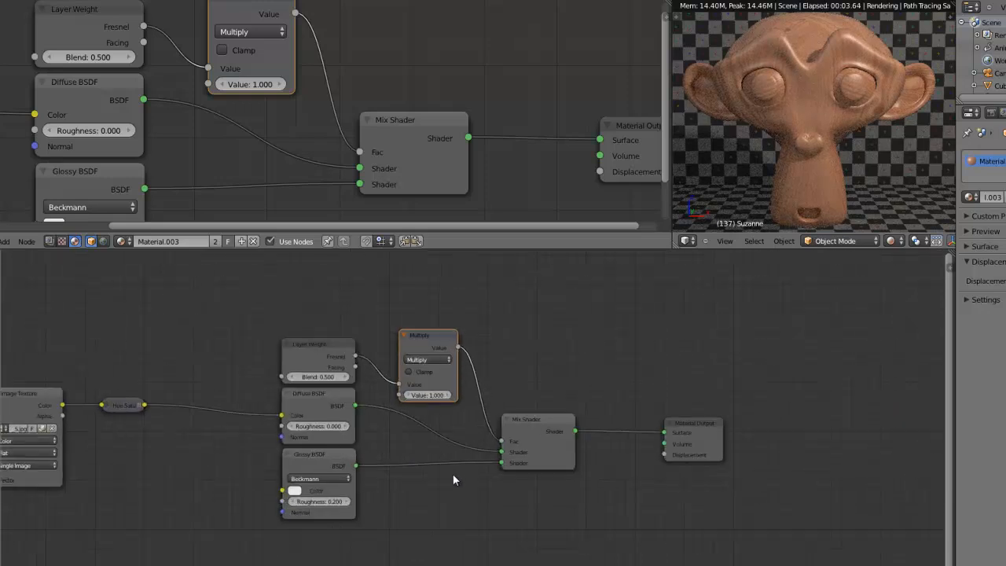
{"action": "scroll", "coordinate": [453, 475], "scroll_direction": "down", "scroll_amount": 2}
{"action": "left_click_drag", "start_coordinate": [196, 406], "coordinate": [303, 421]}
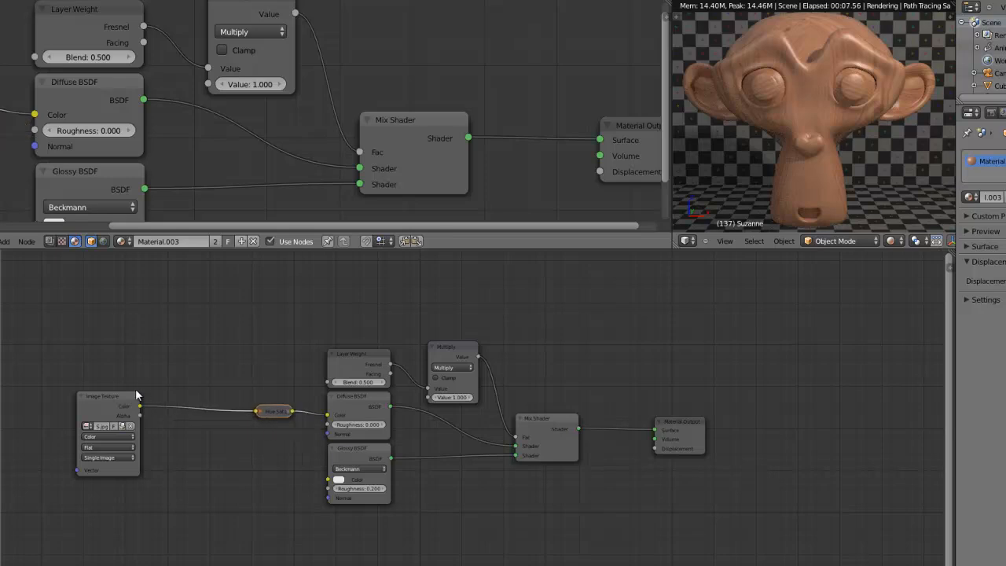
{"action": "left_click_drag", "start_coordinate": [119, 396], "coordinate": [204, 403]}
{"action": "scroll", "coordinate": [444, 420], "scroll_direction": "up", "scroll_amount": 2}
{"action": "scroll", "coordinate": [444, 423], "scroll_direction": "down", "scroll_amount": 1}
{"action": "scroll", "coordinate": [486, 425], "scroll_direction": "up", "scroll_amount": 2}
{"action": "scroll", "coordinate": [474, 431], "scroll_direction": "down", "scroll_amount": 2}
{"action": "scroll", "coordinate": [474, 430], "scroll_direction": "up", "scroll_amount": 1}
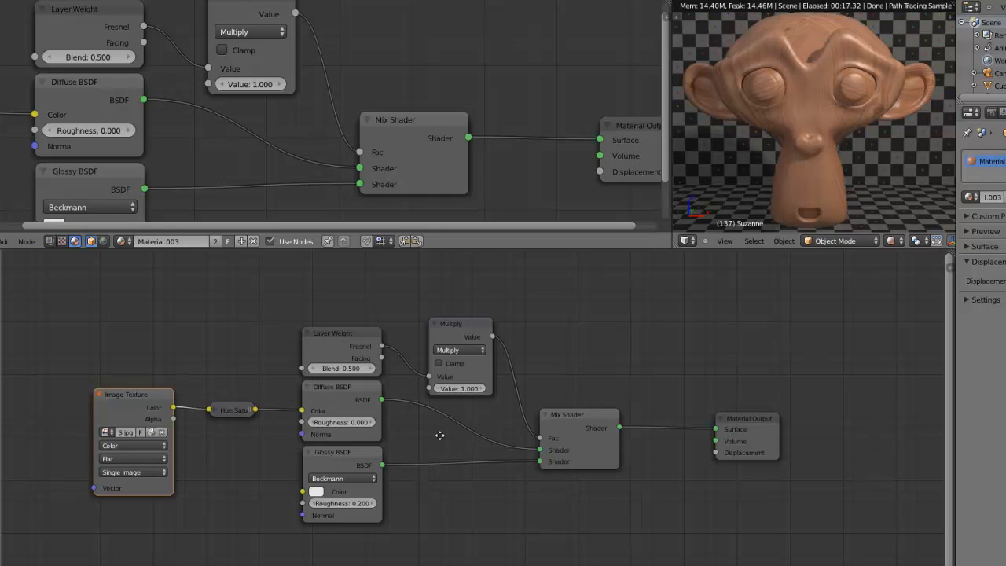
Group the Glossy BSDF, Diffuse BSDF, Layer Weight, Multiply and Mix Shader nodes into one node group
{"action": "scroll", "coordinate": [428, 434], "scroll_direction": "up", "scroll_amount": 2}
{"action": "scroll", "coordinate": [427, 435], "scroll_direction": "down", "scroll_amount": 1}
{"action": "left_click", "coordinate": [319, 464]}
{"action": "left_click", "coordinate": [313, 386], "text": "shift"}
{"action": "left_click", "coordinate": [307, 339], "text": "shift"}
{"action": "left_click", "coordinate": [431, 314], "text": "shift"}
{"action": "left_click", "coordinate": [562, 415], "text": "shift"}
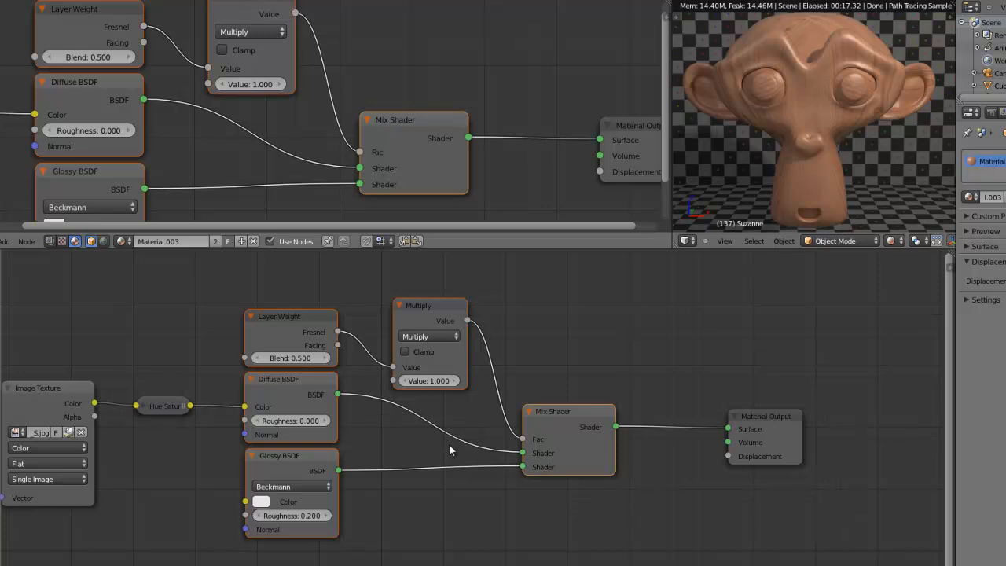
{"action": "key", "text": "ctrl+g"}
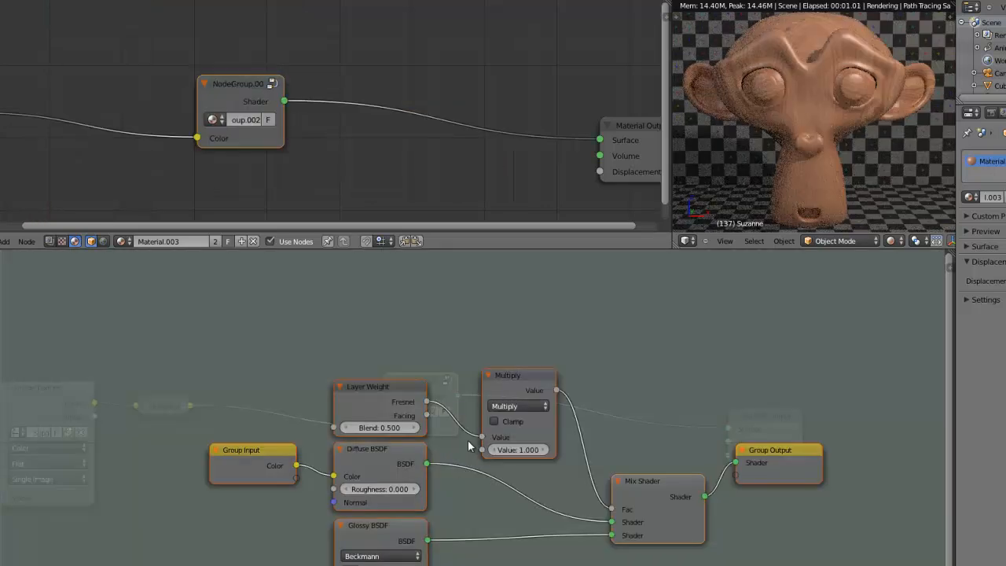
In the main node tree, widen the group node and move the Image Texture, Hue Saturation and Material Output nodes closer to it
{"action": "scroll", "coordinate": [288, 131], "scroll_direction": "down", "scroll_amount": 3}
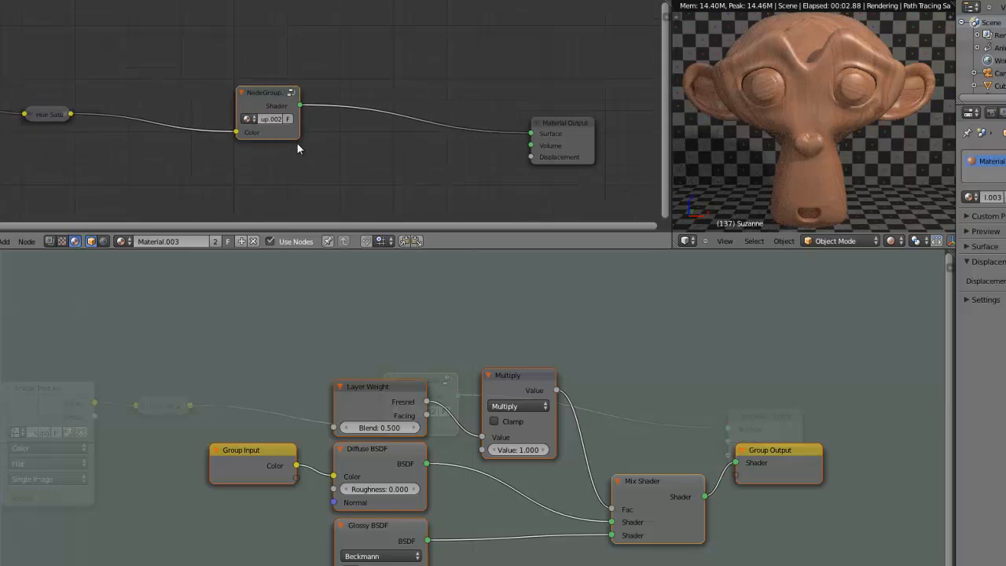
{"action": "right_click", "coordinate": [8, 117]}
{"action": "right_click", "coordinate": [56, 116], "text": "shift"}
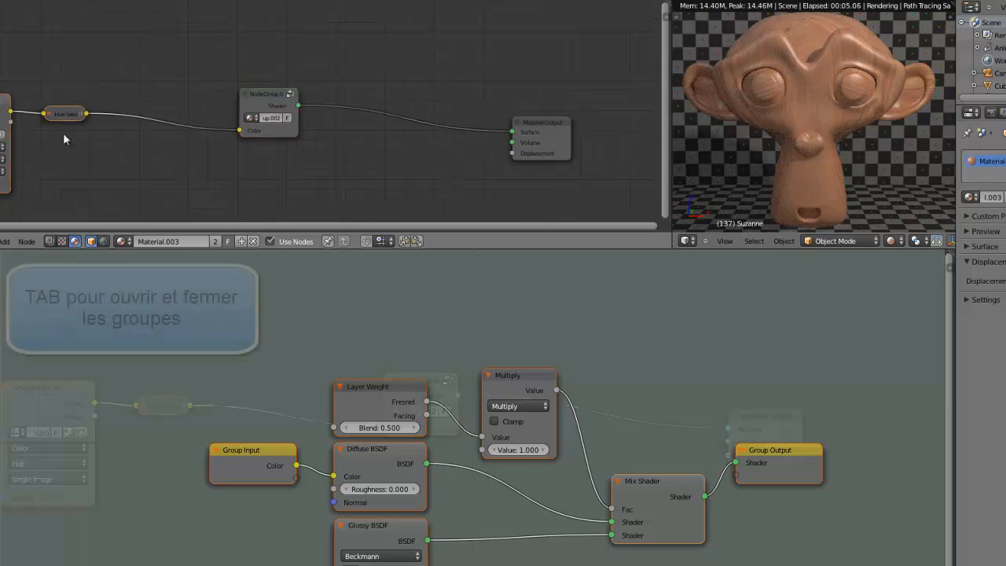
{"action": "key", "text": "g"}
{"action": "left_click", "coordinate": [203, 148]}
{"action": "right_click", "coordinate": [291, 99]}
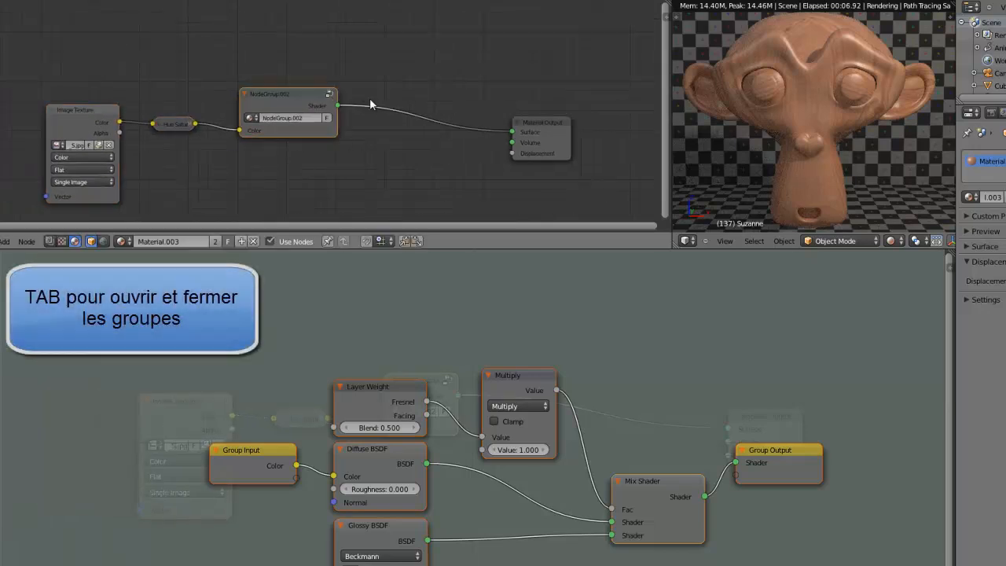
{"action": "right_click_drag", "start_coordinate": [546, 123], "coordinate": [466, 86]}
{"action": "scroll", "coordinate": [391, 126], "scroll_direction": "up", "scroll_amount": 2}
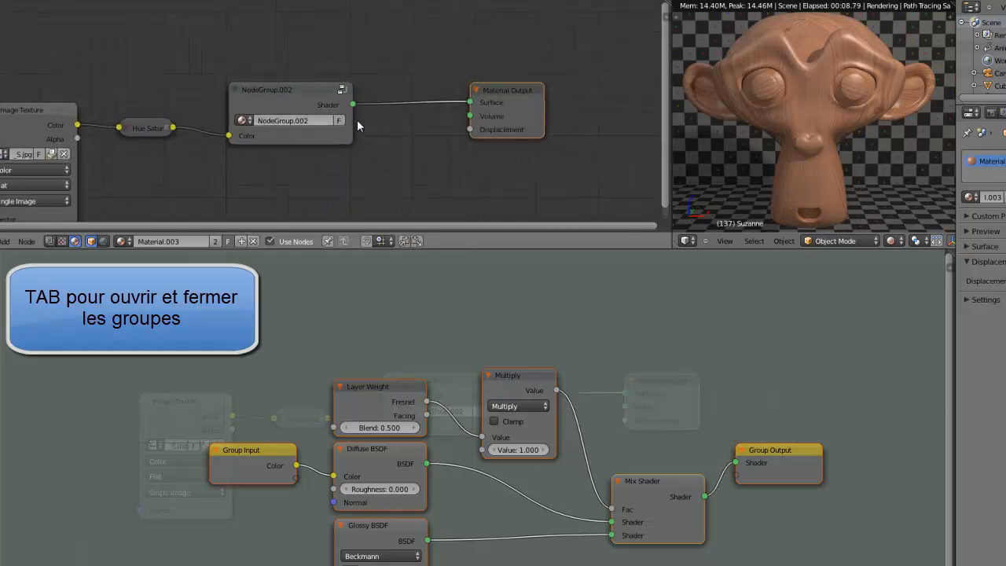
Rename the new node group as "Adv. Diffuse Shader"
{"action": "middle_click_drag", "start_coordinate": [308, 151], "coordinate": [313, 126]}
{"action": "middle_click_drag", "start_coordinate": [537, 474], "coordinate": [481, 421]}
{"action": "scroll", "coordinate": [292, 85], "scroll_direction": "up", "scroll_amount": 5}
{"action": "scroll", "coordinate": [303, 85], "scroll_direction": "down", "scroll_amount": 2}
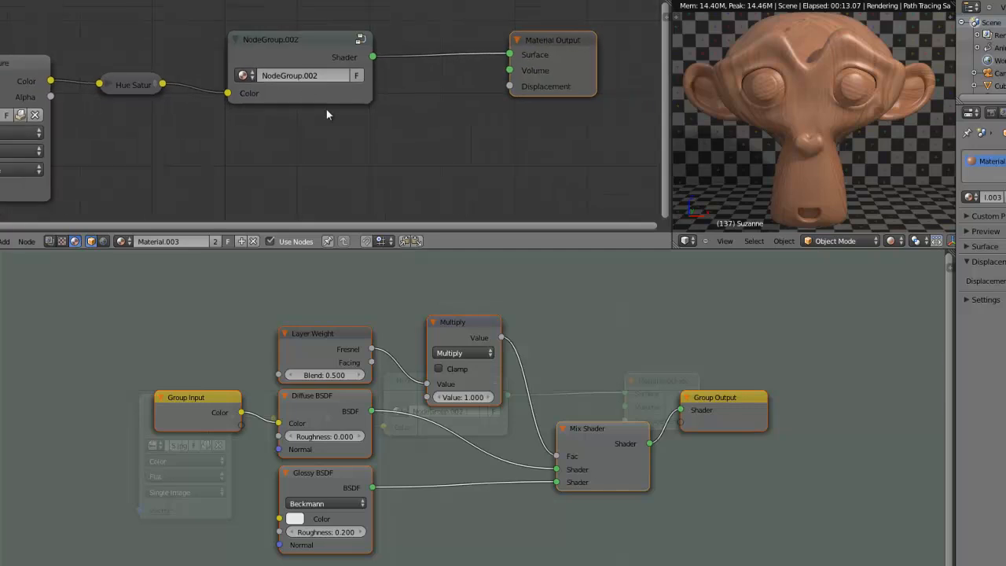
{"action": "left_click", "coordinate": [305, 76]}
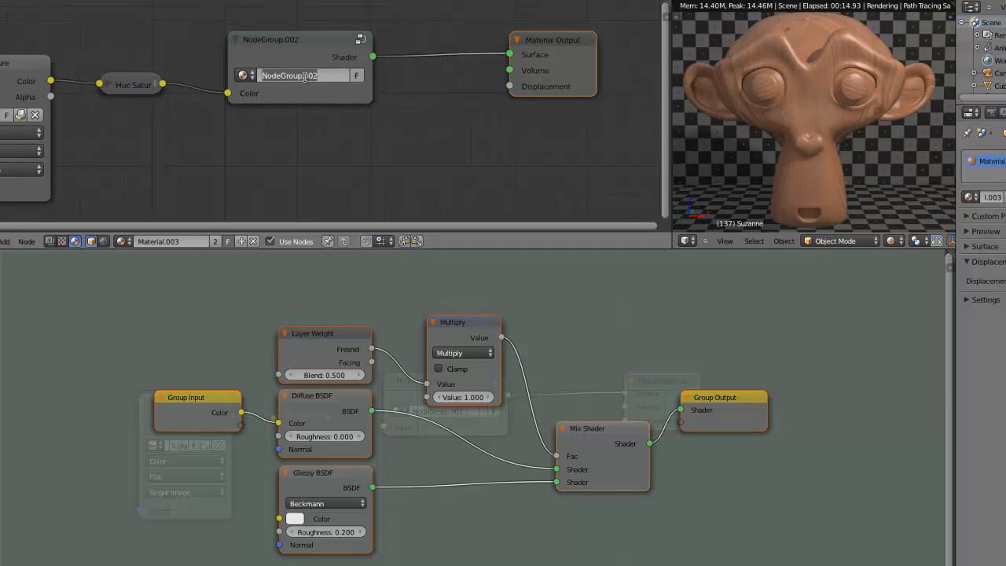
{"action": "type", "text": "Adv."}
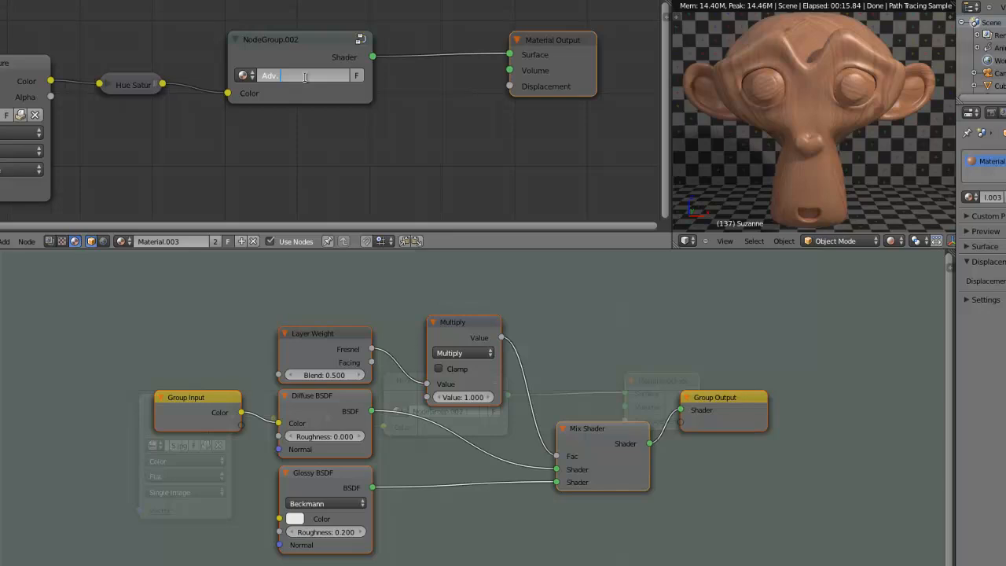
{"action": "type", "text": "Diffuse Shader"}
{"action": "key", "text": "Return"}
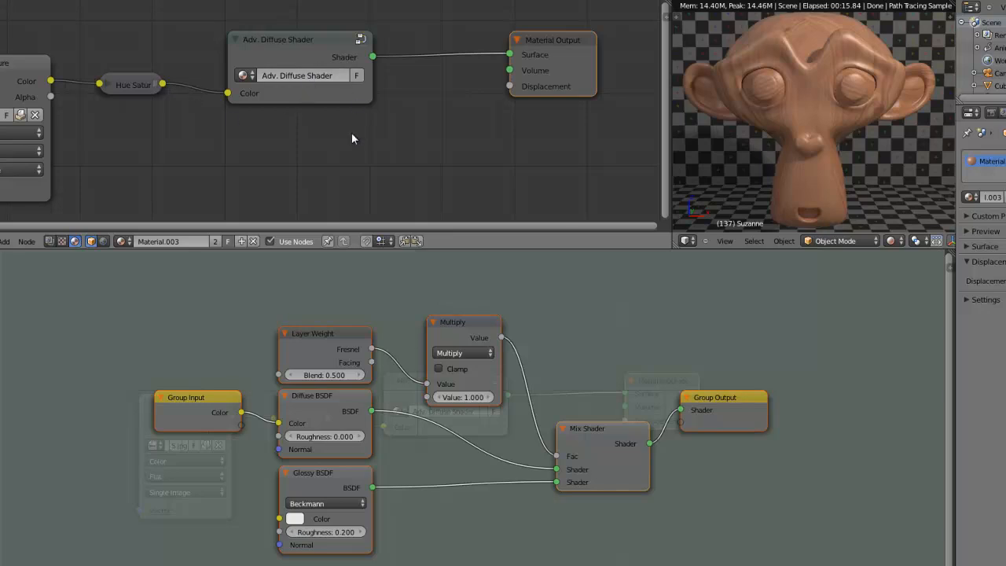
Open the Adv. Diffuse Shader group to view its inner nodes and close it again
{"action": "scroll", "coordinate": [330, 134], "scroll_direction": "up", "scroll_amount": 3}
{"action": "scroll", "coordinate": [319, 114], "scroll_direction": "down", "scroll_amount": 4}
{"action": "middle_click_drag", "start_coordinate": [313, 99], "coordinate": [314, 111]}
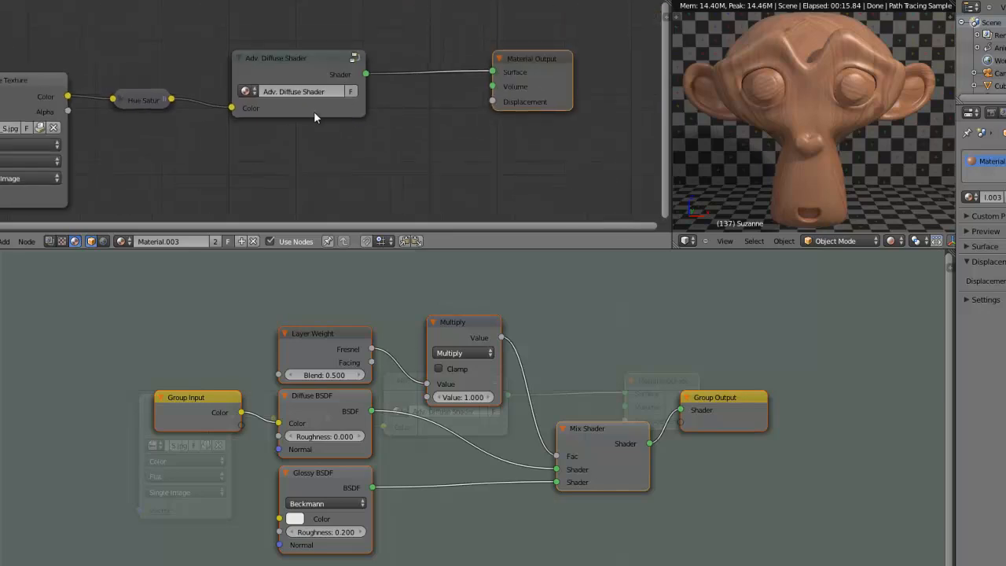
{"action": "scroll", "coordinate": [332, 57], "scroll_direction": "up", "scroll_amount": 1}
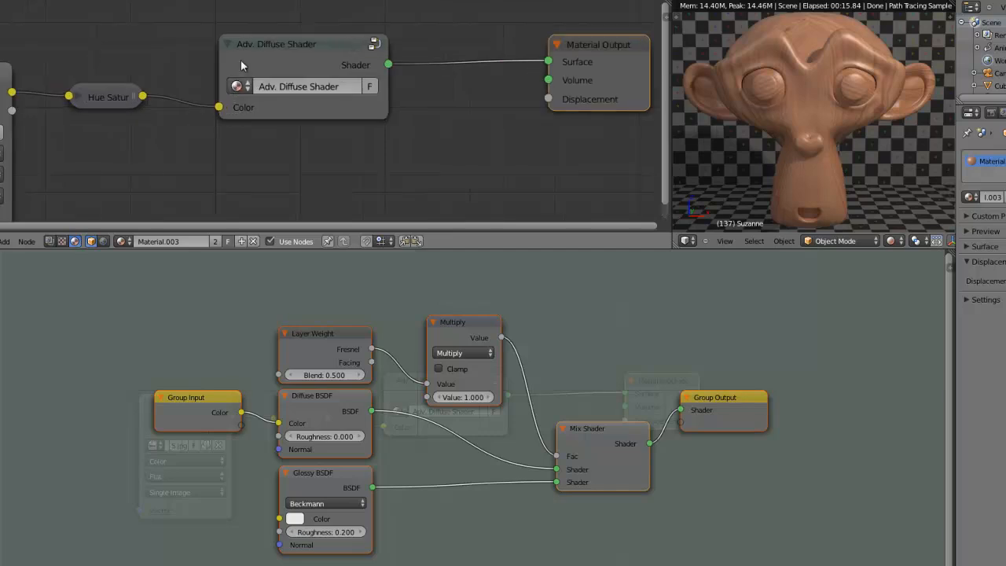
{"action": "left_click", "coordinate": [306, 57]}
{"action": "key", "text": "Tab"}
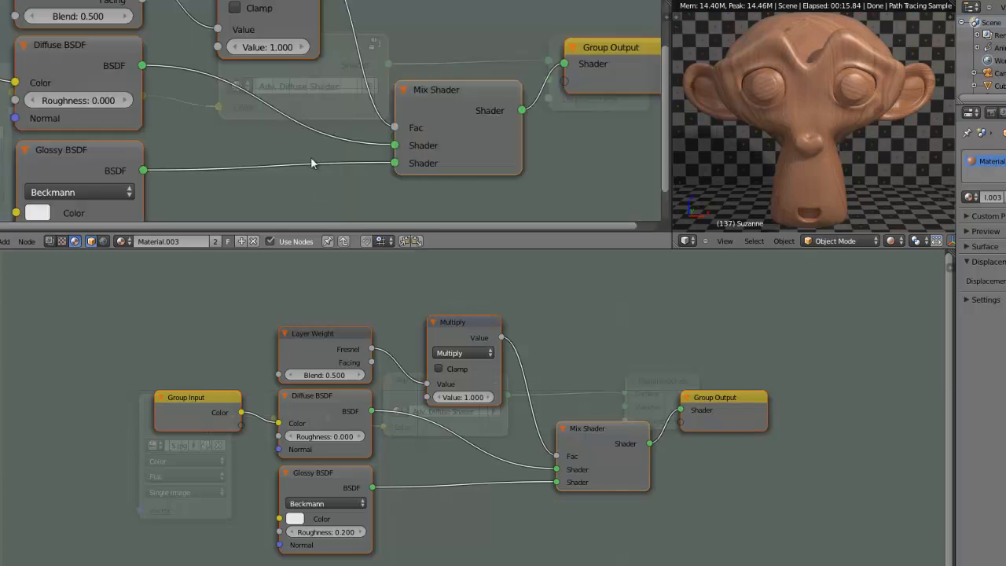
{"action": "key", "text": "Tab"}
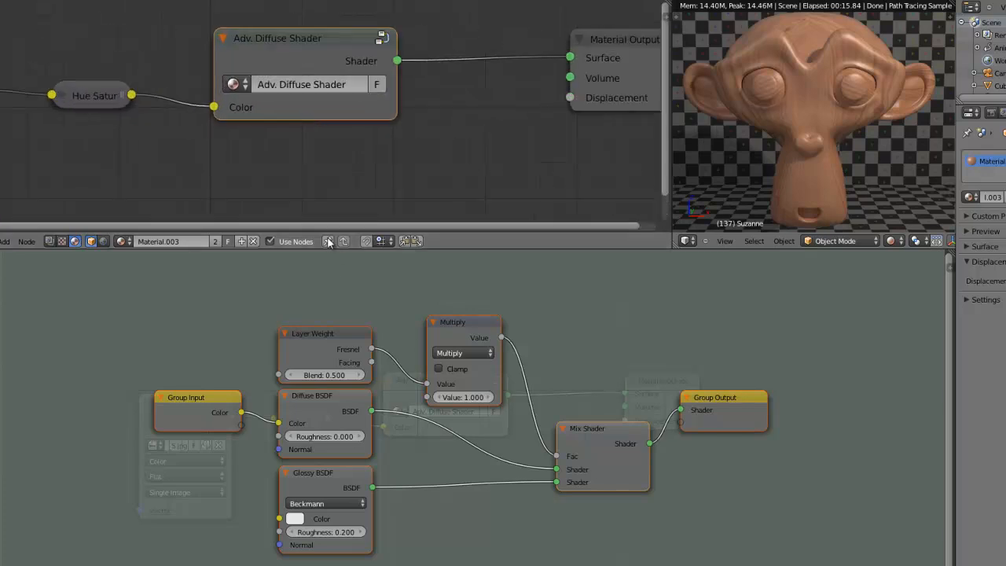
Look inside the Adv. Diffuse Shader group in the upper node editor and return to the main tree there
{"action": "key", "text": "Tab"}
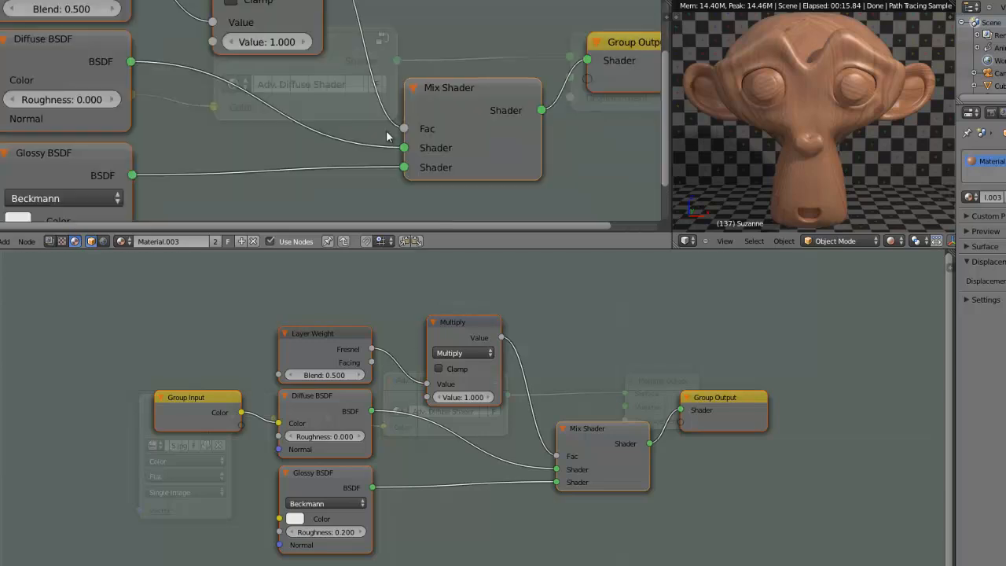
{"action": "scroll", "coordinate": [386, 136], "scroll_direction": "down", "scroll_amount": 3}
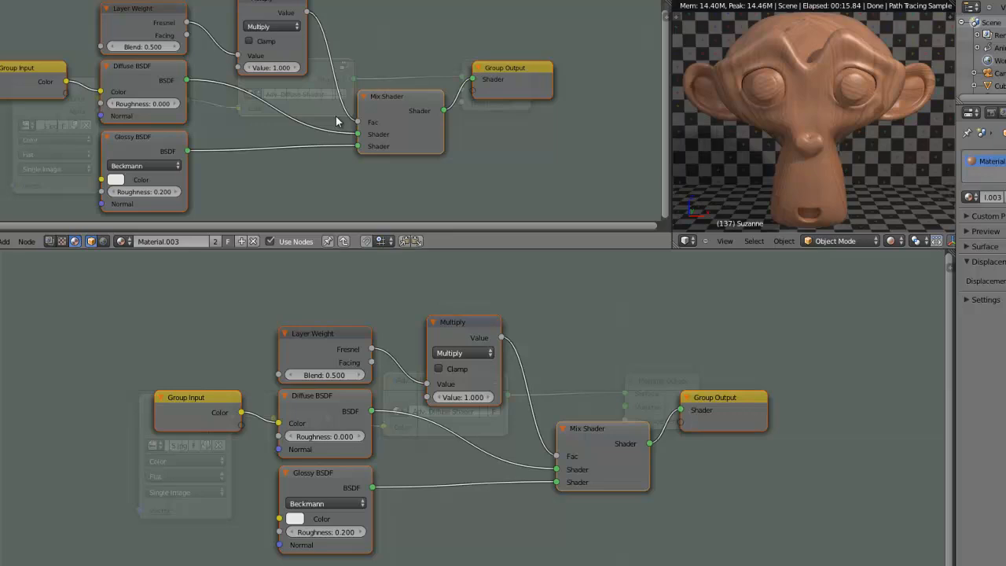
{"action": "key", "text": "Tab"}
{"action": "scroll", "coordinate": [332, 112], "scroll_direction": "up", "scroll_amount": 5}
{"action": "scroll", "coordinate": [332, 112], "scroll_direction": "down", "scroll_amount": 4}
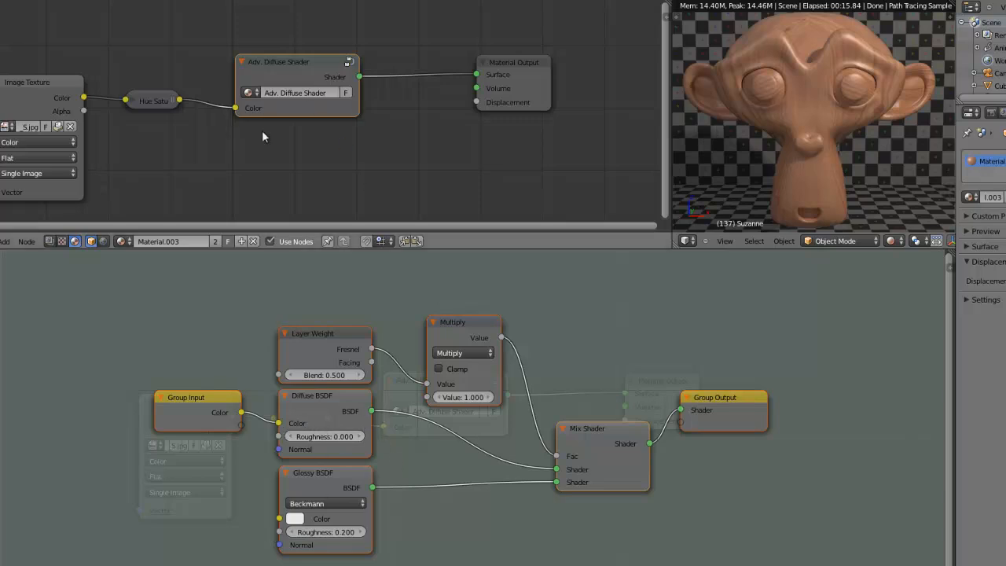
{"action": "scroll", "coordinate": [307, 138], "scroll_direction": "up", "scroll_amount": 2}
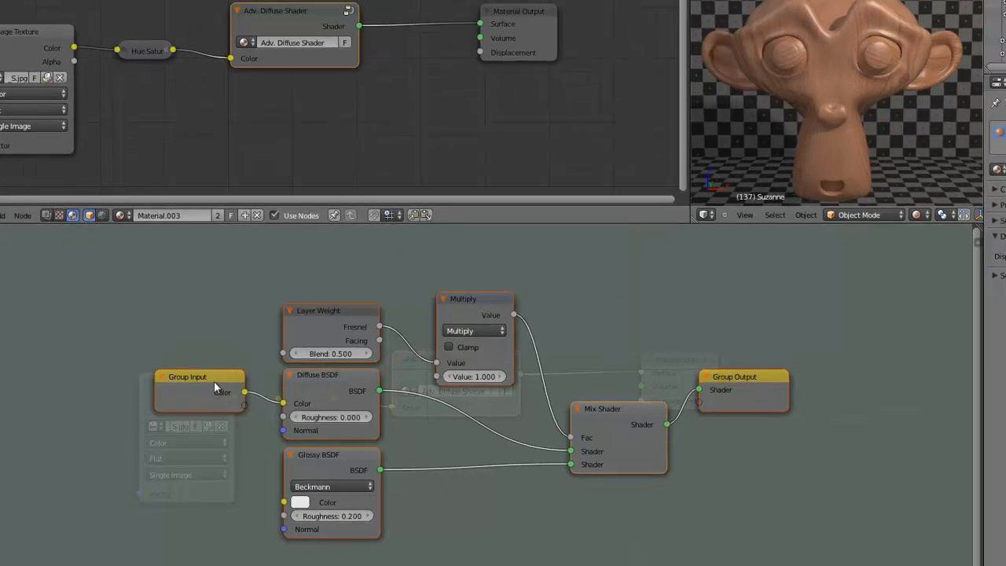
Spread the group's nodes apart by moving Group Input away from the shaders and Group Output and Mix Shader further along
{"action": "left_click_drag", "start_coordinate": [219, 396], "coordinate": [101, 399]}
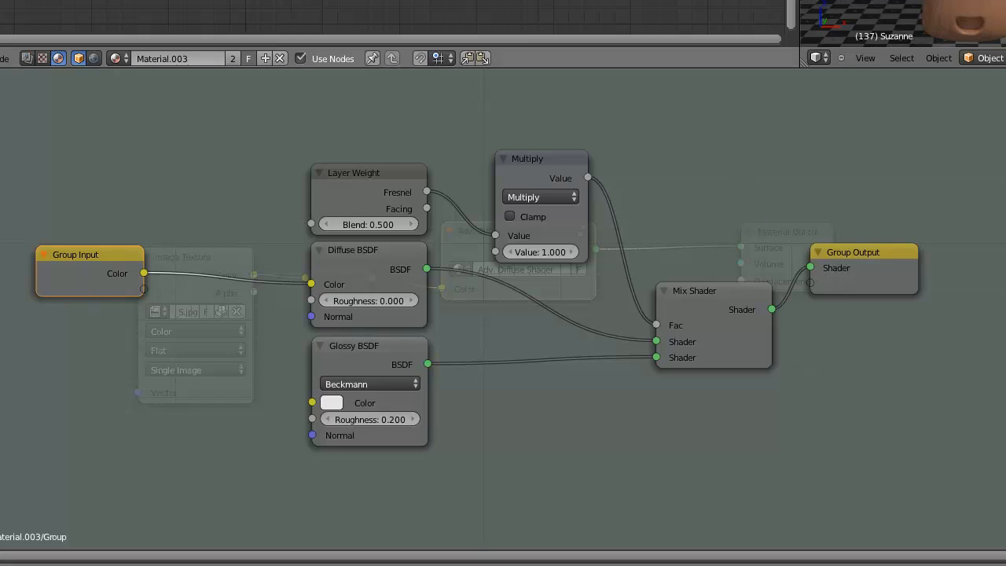
{"action": "left_click_drag", "start_coordinate": [848, 261], "coordinate": [911, 258]}
{"action": "left_click_drag", "start_coordinate": [731, 298], "coordinate": [762, 278]}
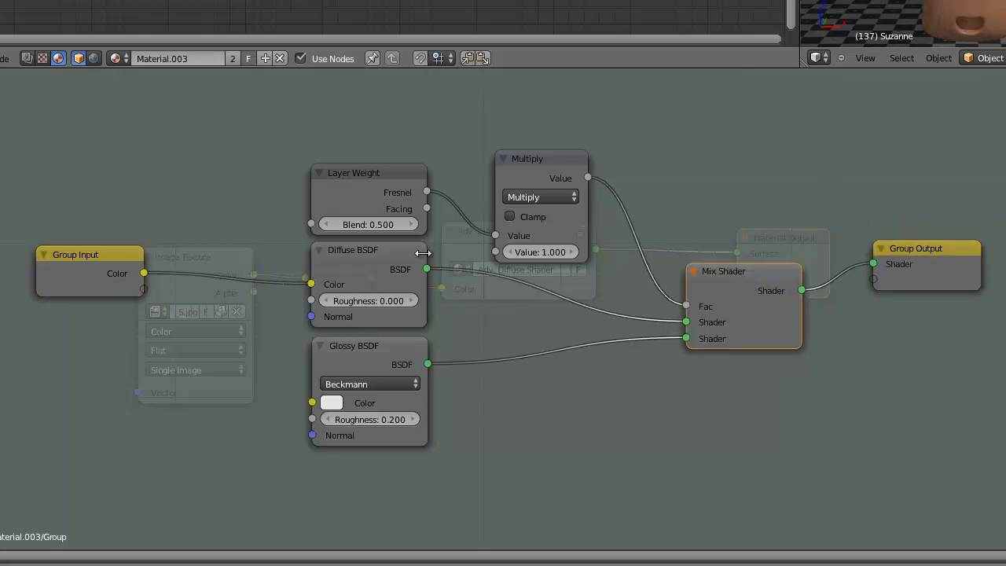
{"action": "scroll", "coordinate": [481, 231], "scroll_direction": "up", "scroll_amount": 2}
{"action": "scroll", "coordinate": [477, 246], "scroll_direction": "down", "scroll_amount": 1}
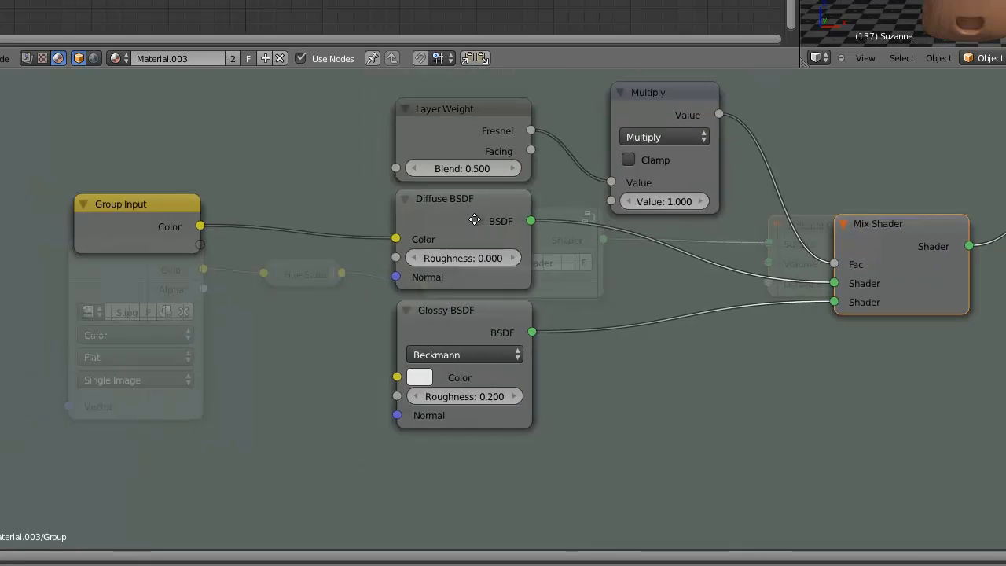
{"action": "middle_click_drag", "start_coordinate": [475, 218], "coordinate": [473, 246]}
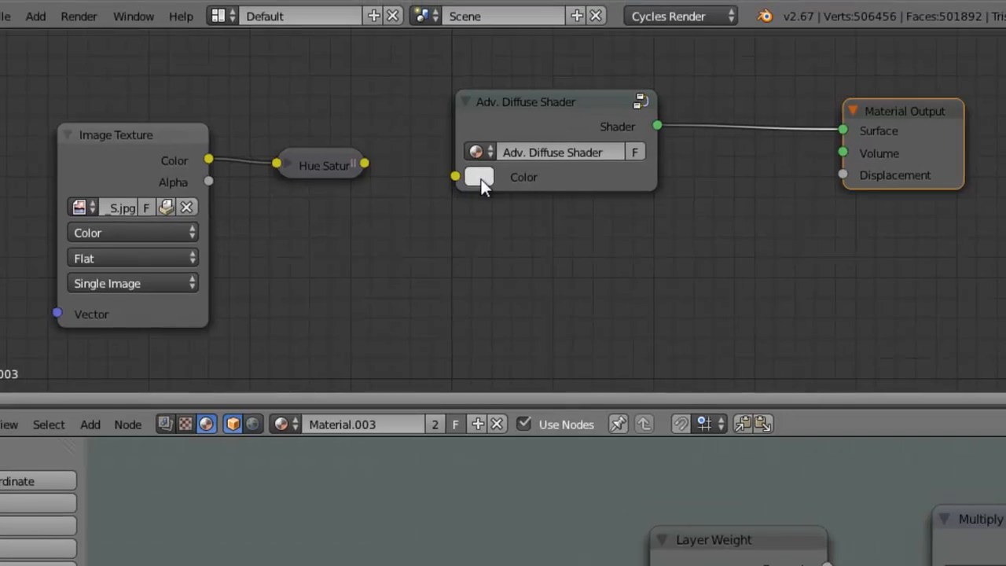
Reconnect Hue Saturation to the group's Color input, and expose the Diffuse BSDF Roughness and Glossy BSDF Color as group inputs
{"action": "left_click_drag", "start_coordinate": [412, 179], "coordinate": [460, 184]}
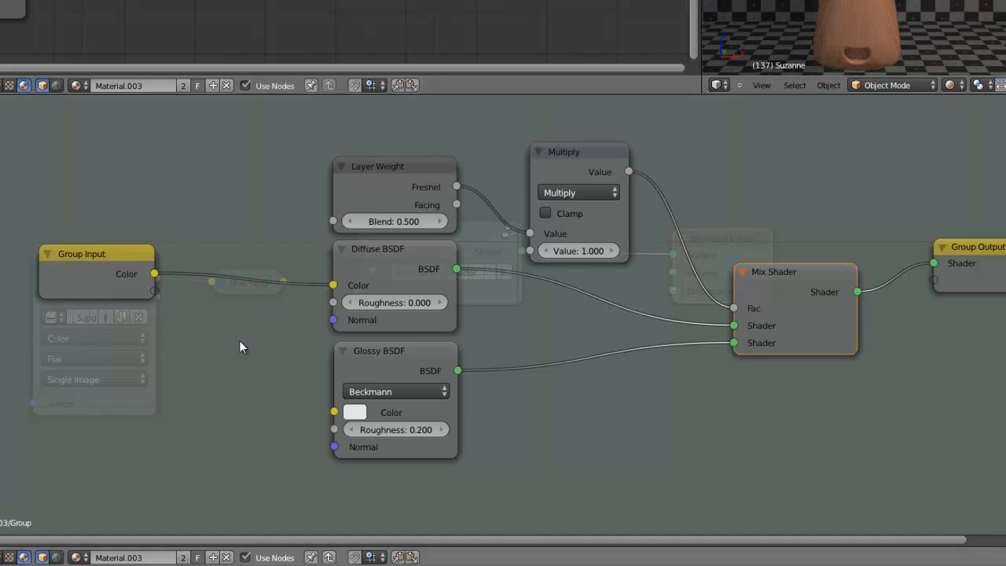
{"action": "left_click_drag", "start_coordinate": [333, 303], "coordinate": [136, 276]}
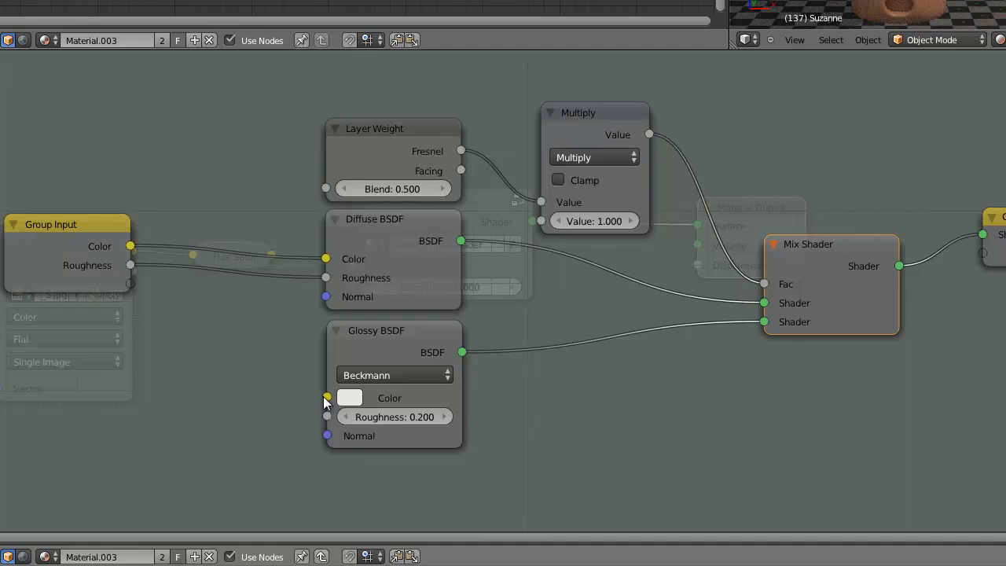
{"action": "left_click_drag", "start_coordinate": [327, 398], "coordinate": [137, 286]}
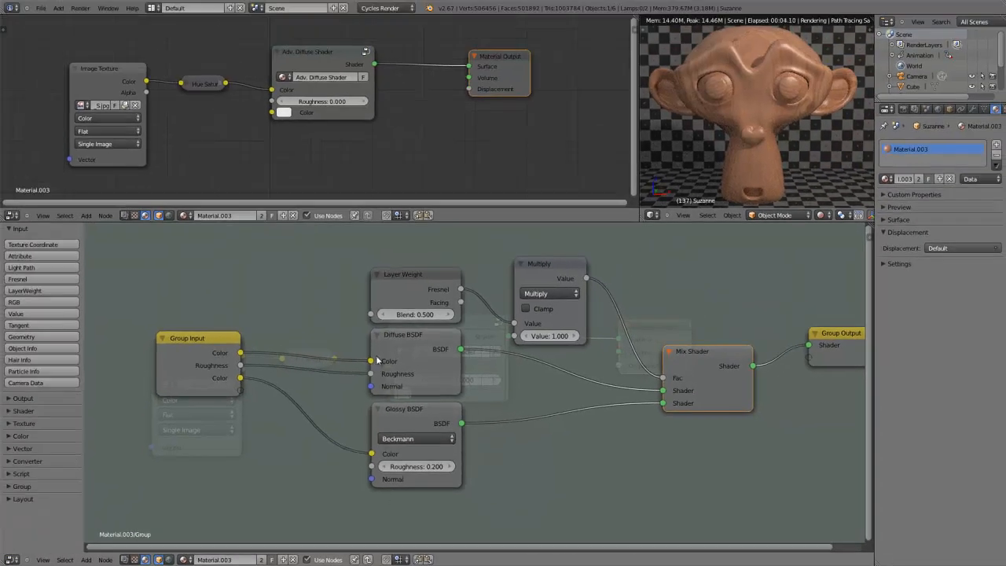
Show the group's interface properties beside the lower node tree and select the second Color input, listed after Roughness
{"action": "key", "text": "n"}
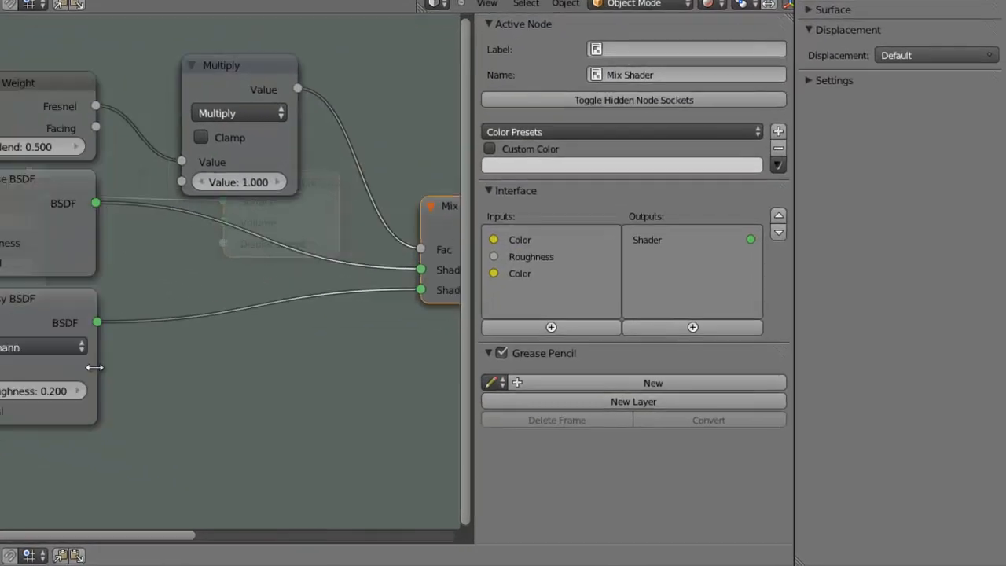
{"action": "scroll", "coordinate": [194, 264], "scroll_direction": "down", "scroll_amount": 1}
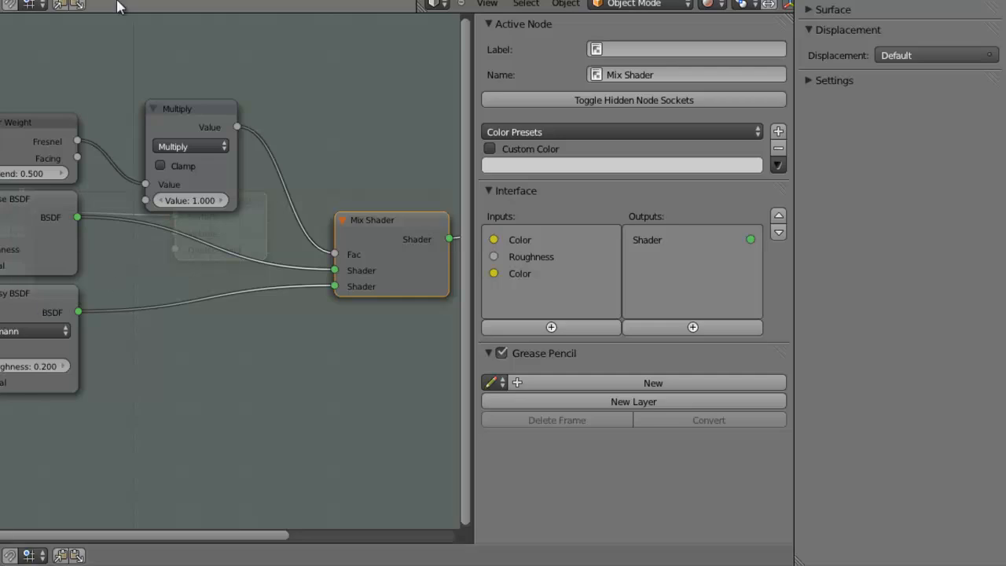
{"action": "middle_click_drag", "start_coordinate": [200, 338], "coordinate": [180, 332]}
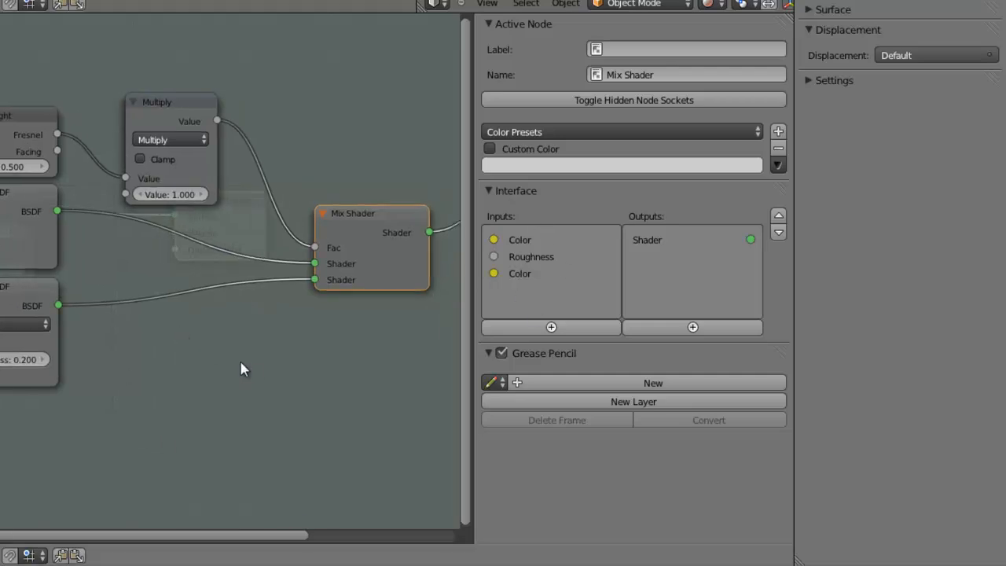
{"action": "left_click", "coordinate": [523, 275]}
{"action": "left_click", "coordinate": [541, 258]}
{"action": "left_click", "coordinate": [542, 272]}
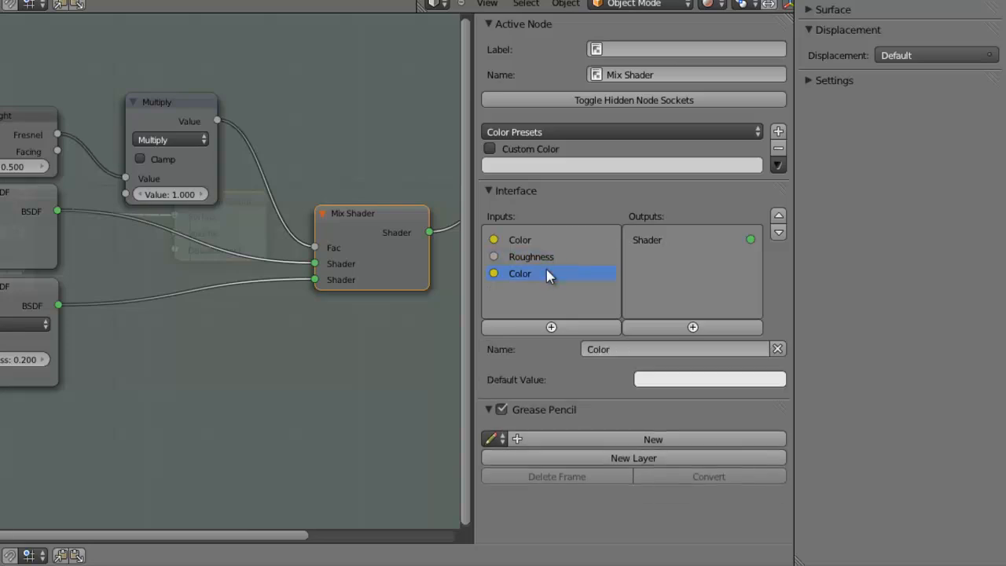
Try moving the selected Color input to the top of the group's input order and back below Roughness
{"action": "left_click", "coordinate": [779, 218]}
{"action": "left_click", "coordinate": [779, 218]}
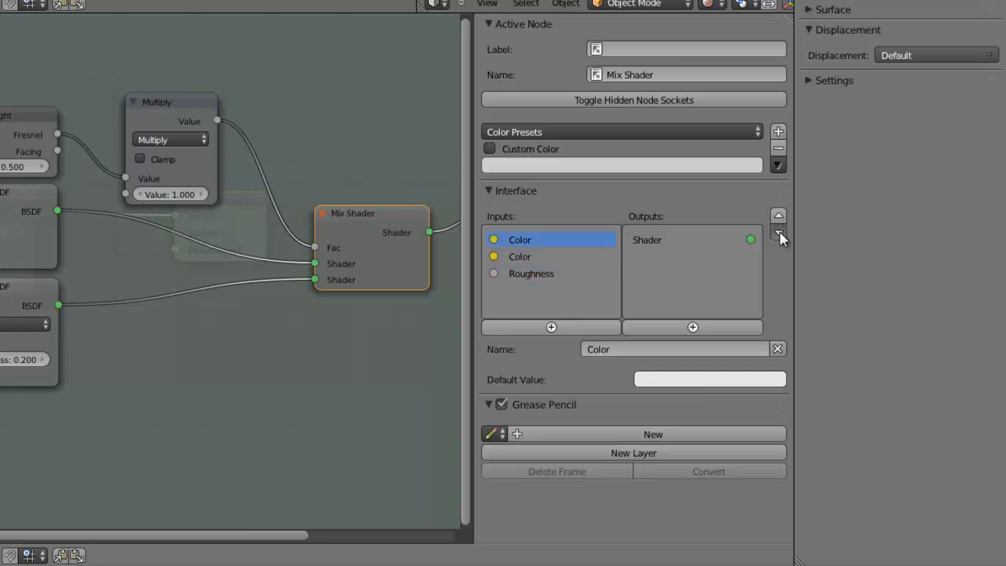
{"action": "left_click", "coordinate": [779, 233]}
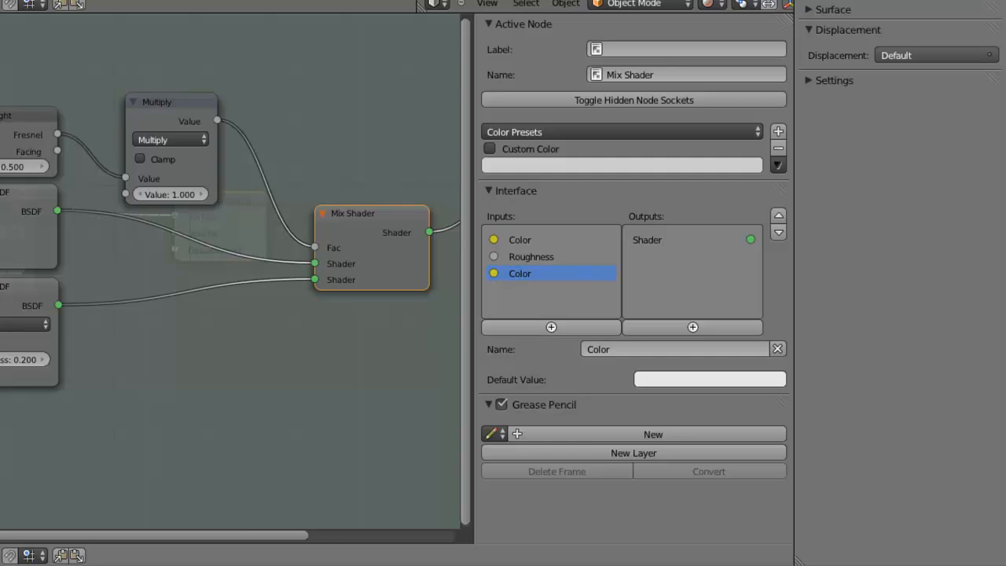
Rename the group input that feeds the Glossy BSDF's Color as "Glossy Color"
{"action": "scroll", "coordinate": [427, 339], "scroll_direction": "up", "scroll_amount": 2}
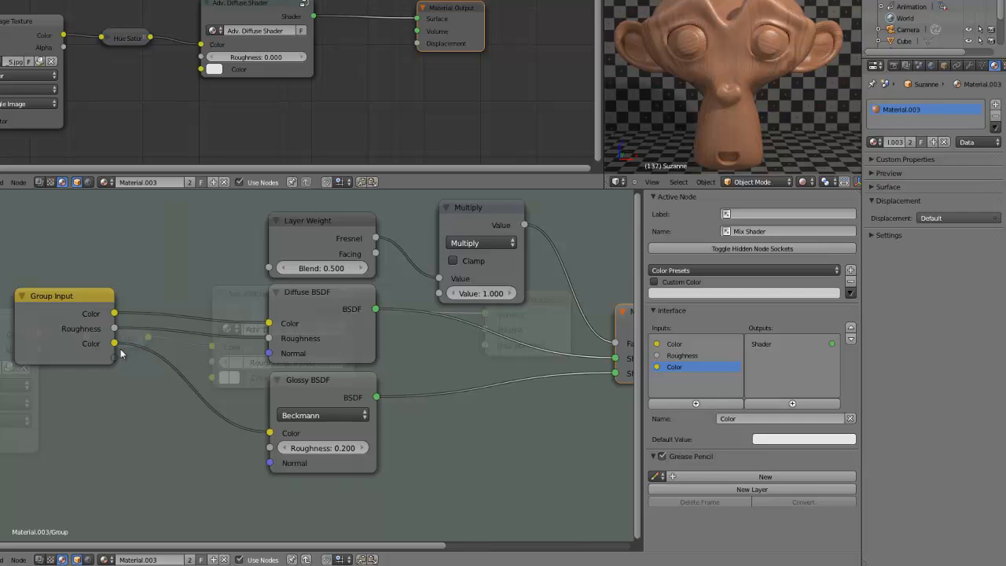
{"action": "left_click", "coordinate": [761, 419]}
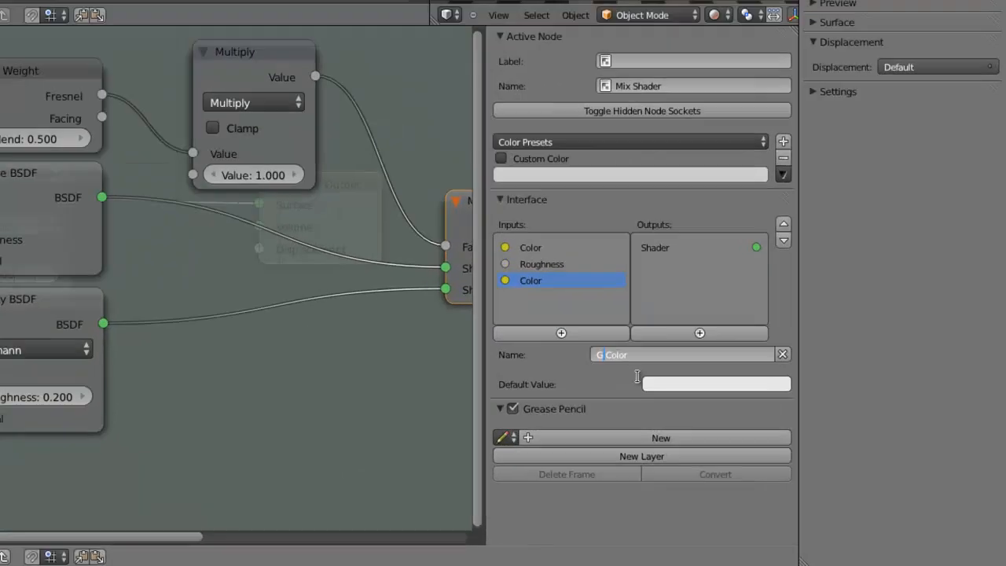
{"action": "key", "text": "Home"}
{"action": "type", "text": "Glossy"}
{"action": "key", "text": "Return"}
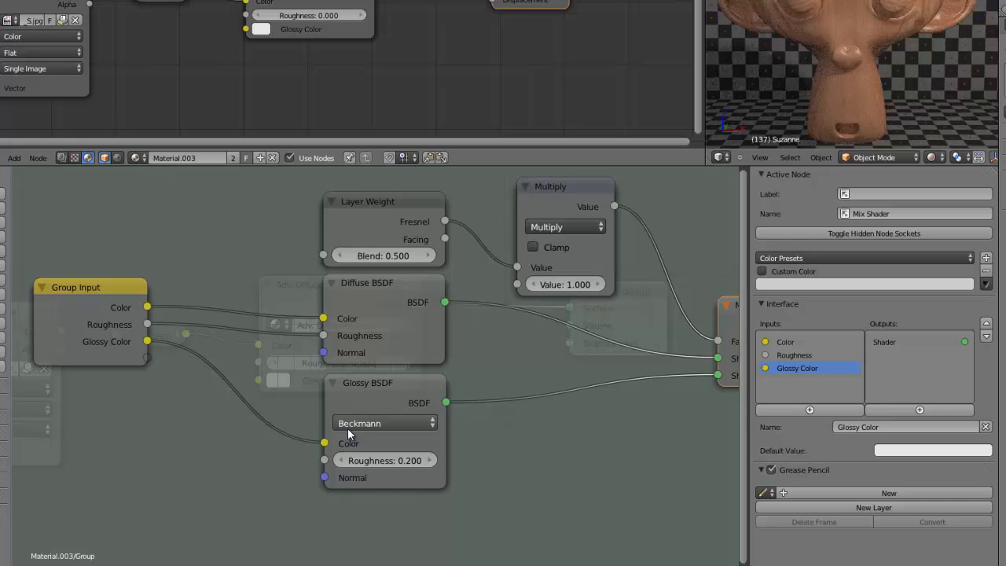
Expose the Glossy BSDF's Roughness as a group input and rename it "Glossy Roughness"
{"action": "left_click_drag", "start_coordinate": [324, 460], "coordinate": [149, 360]}
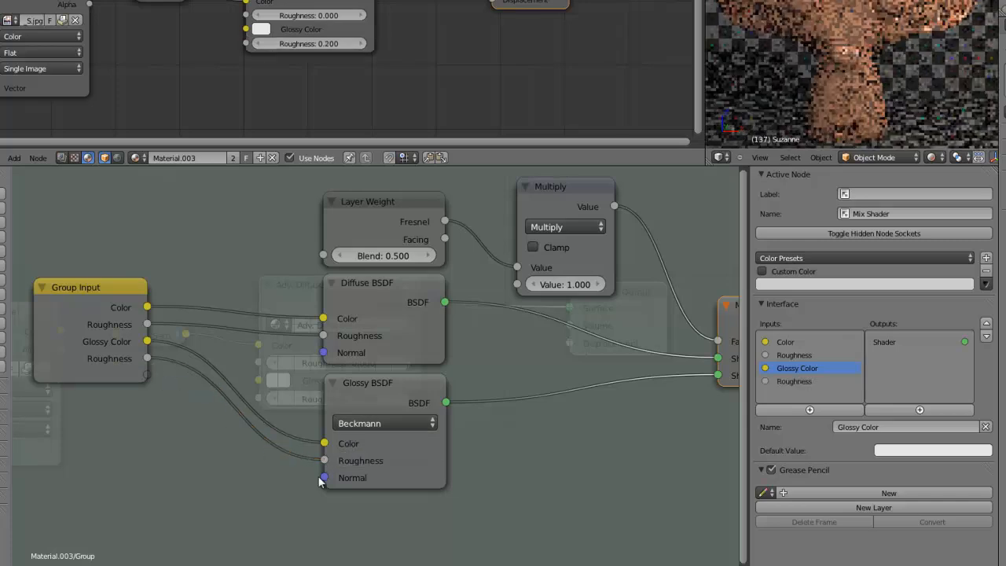
{"action": "left_click", "coordinate": [816, 382]}
{"action": "left_click", "coordinate": [840, 427]}
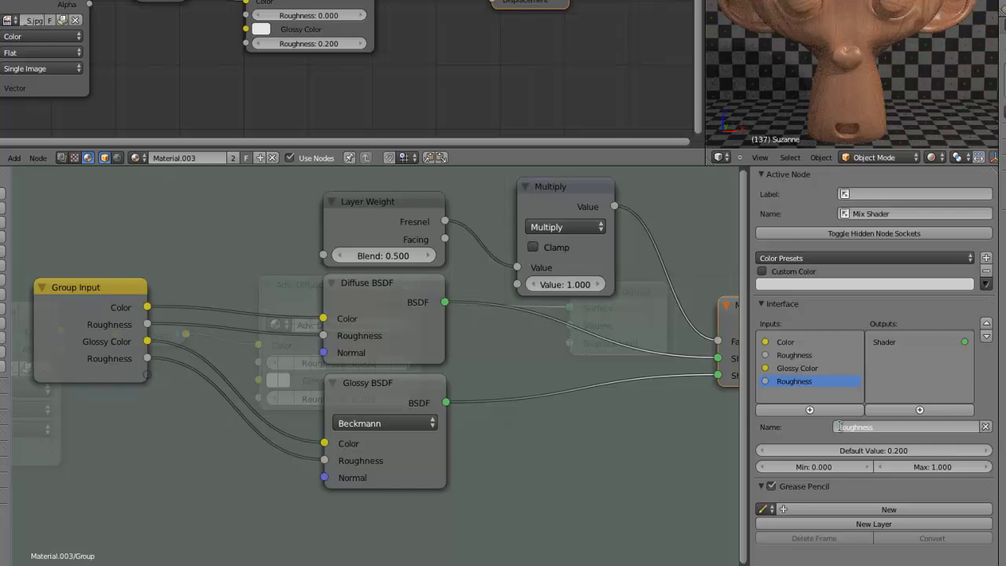
{"action": "type", "text": "Glossy"}
{"action": "key", "text": "Return"}
Link the Normal inputs of the Diffuse BSDF and Glossy BSDF to one shared Normal group input and leave the group
{"action": "scroll", "coordinate": [383, 429], "scroll_direction": "down", "scroll_amount": 4}
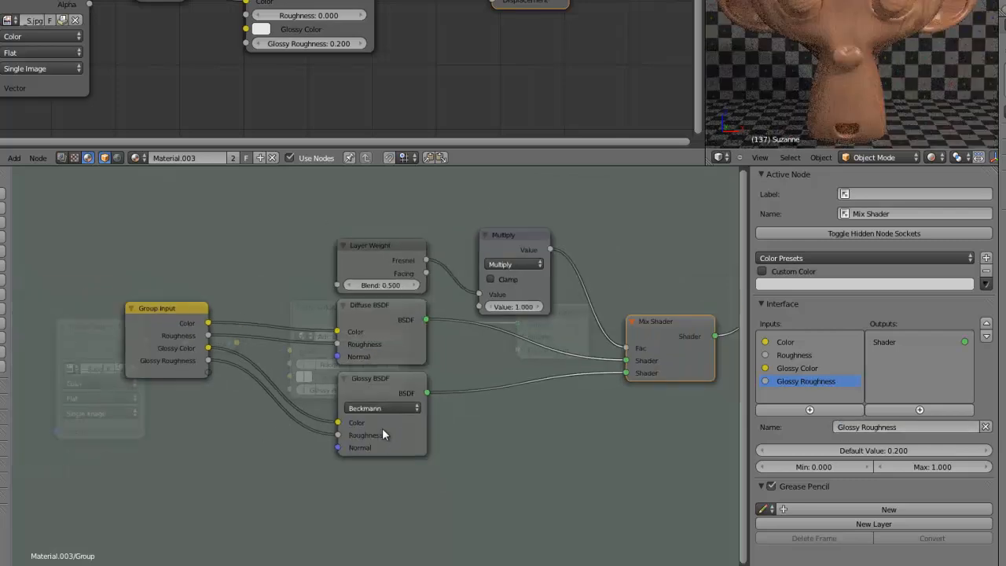
{"action": "scroll", "coordinate": [382, 428], "scroll_direction": "up", "scroll_amount": 3}
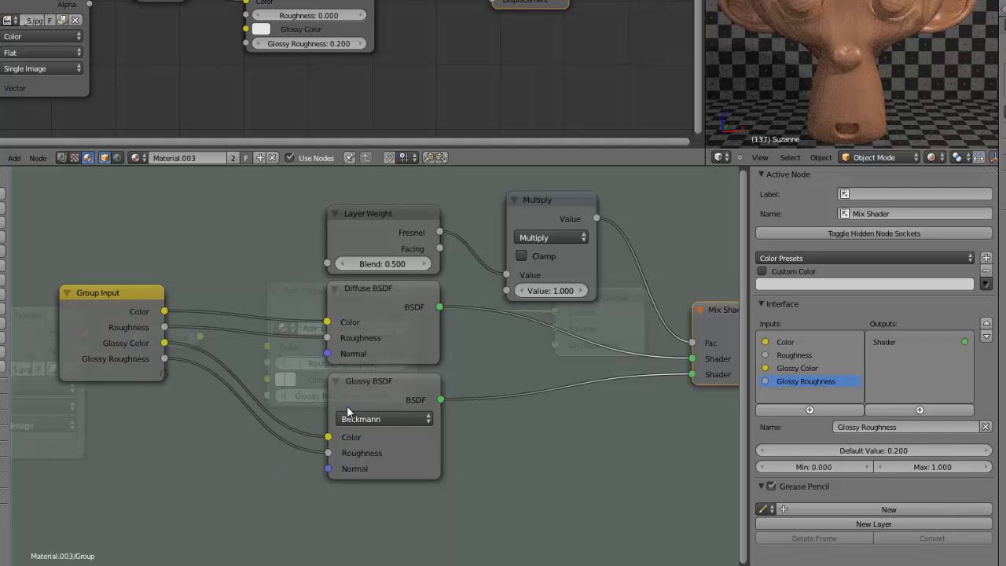
{"action": "scroll", "coordinate": [348, 401], "scroll_direction": "down", "scroll_amount": 1}
{"action": "left_click_drag", "start_coordinate": [334, 355], "coordinate": [194, 375]}
{"action": "left_click_drag", "start_coordinate": [334, 454], "coordinate": [193, 374]}
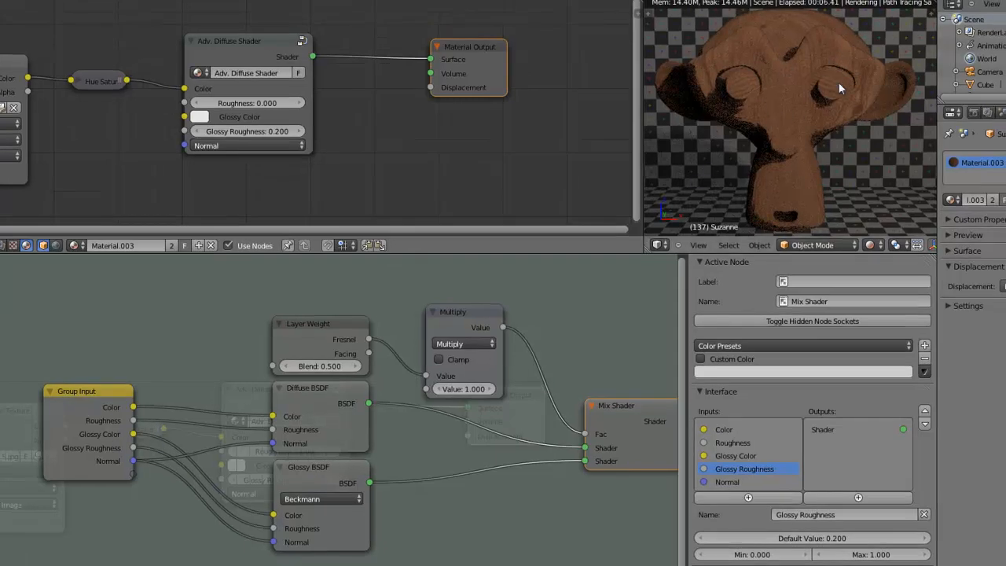
{"action": "key", "text": "Tab"}
Add a Diffuse BSDF node below the Adv. Diffuse Shader node in the main tree
{"action": "scroll", "coordinate": [331, 450], "scroll_direction": "up", "scroll_amount": 1}
{"action": "middle_click_drag", "start_coordinate": [320, 481], "coordinate": [312, 368]}
{"action": "key", "text": "shift+a"}
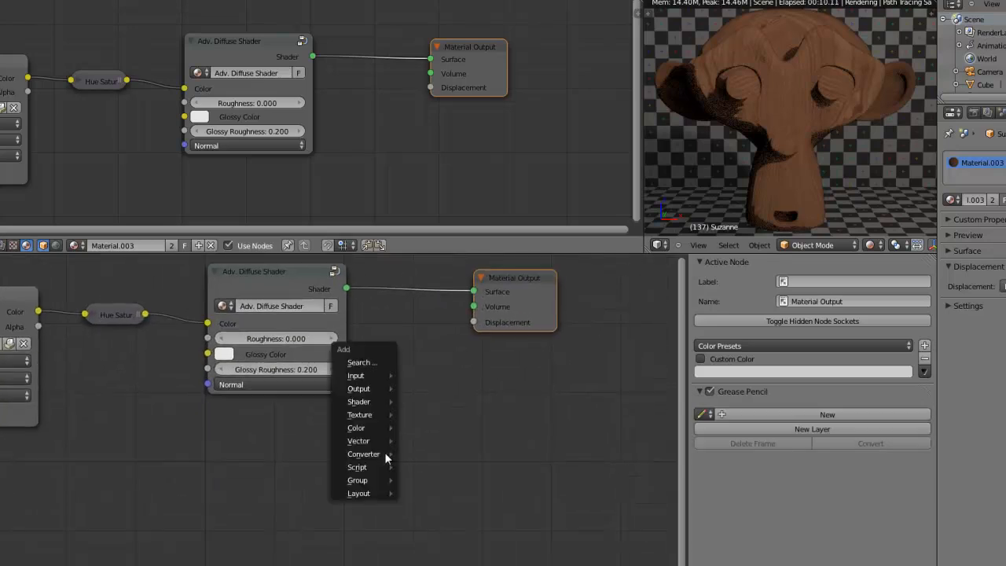
{"action": "mouse_move", "coordinate": [369, 402]}
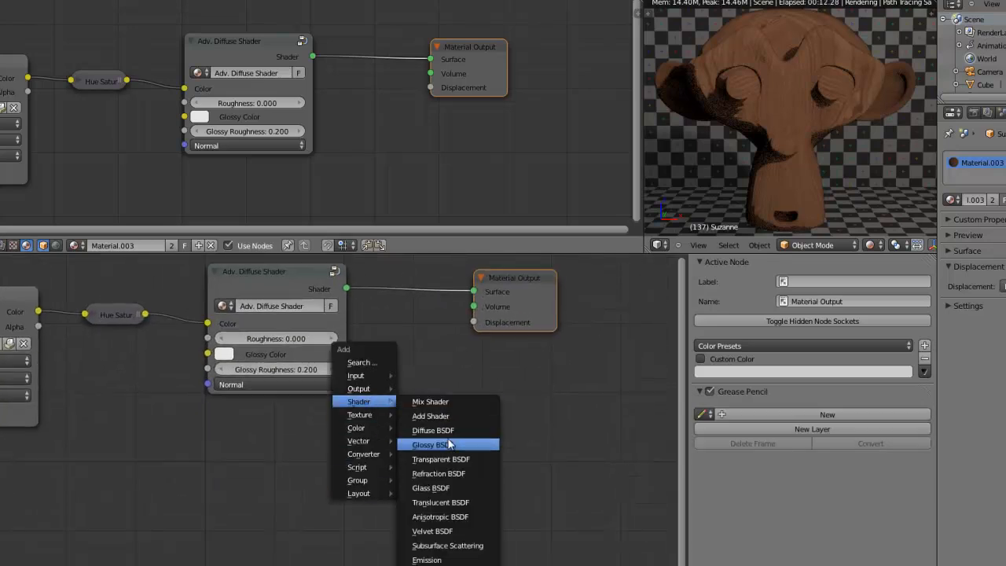
{"action": "left_click", "coordinate": [432, 430]}
{"action": "left_click", "coordinate": [389, 507]}
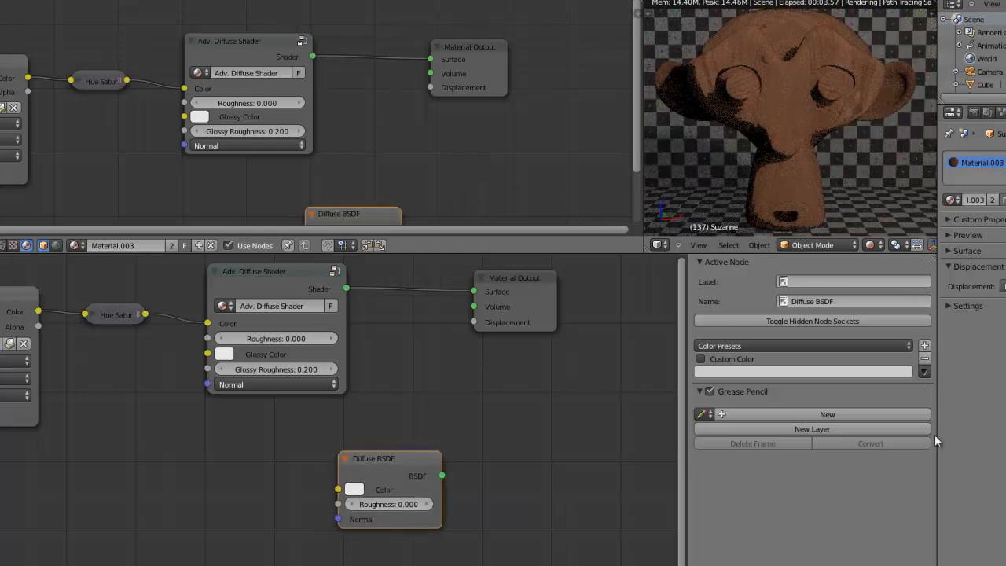
Expand the material's Surface settings and connect the new Diffuse BSDF to the Material Output's Surface, aligning it under the group node
{"action": "left_click", "coordinate": [975, 251]}
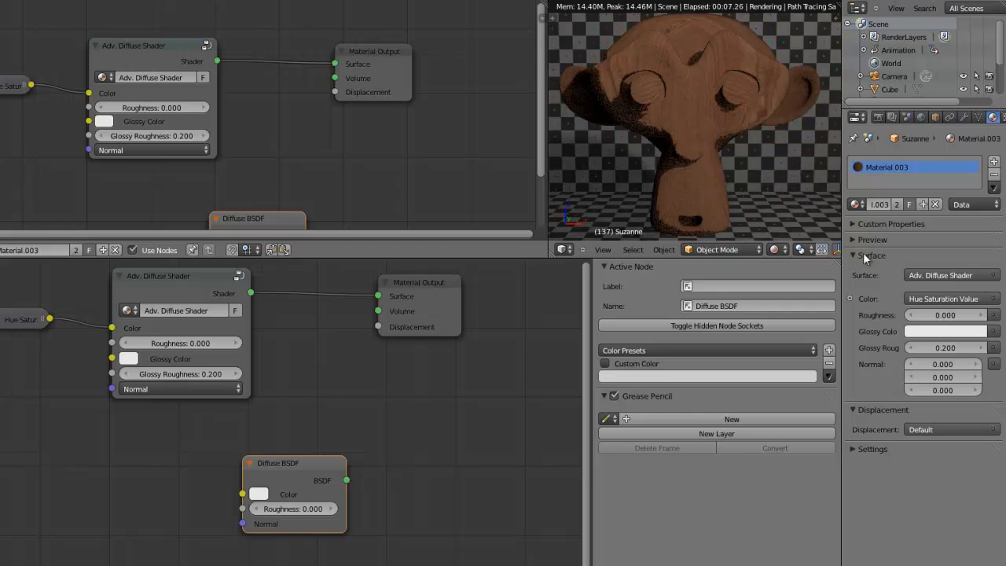
{"action": "left_click_drag", "start_coordinate": [346, 480], "coordinate": [378, 296]}
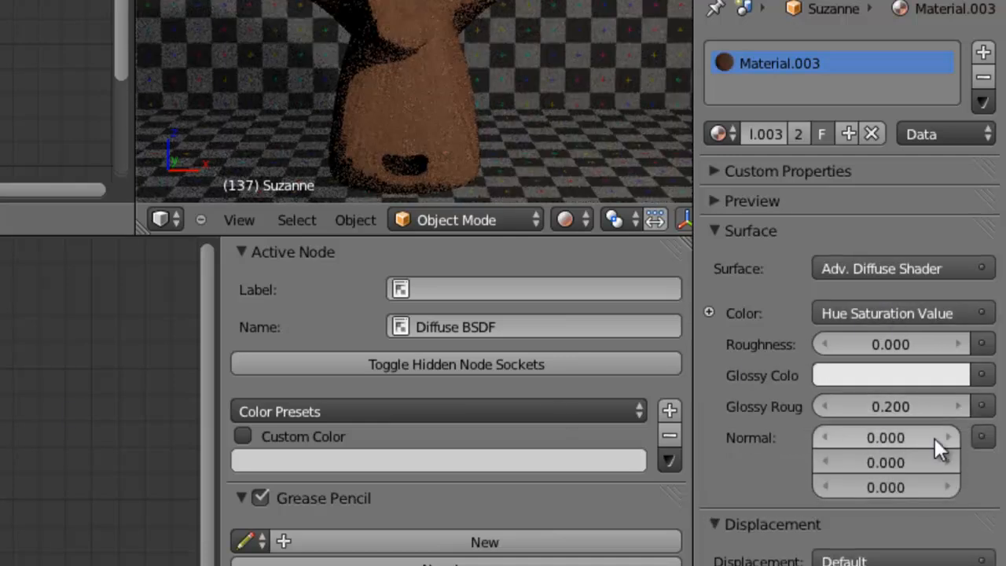
{"action": "left_click_drag", "start_coordinate": [128, 544], "coordinate": [338, 298]}
{"action": "left_click_drag", "start_coordinate": [256, 475], "coordinate": [204, 438]}
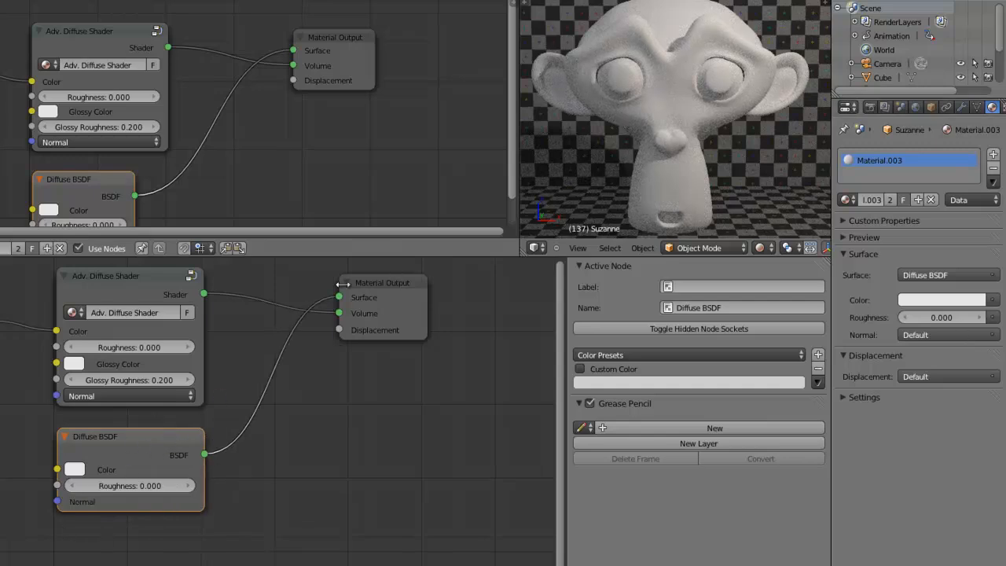
Reconnect the Adv. Diffuse Shader to the Material Output's Surface and delete the separate Diffuse BSDF node
{"action": "mouse_move", "coordinate": [338, 297]}
{"action": "left_mouse_down"}
{"action": "mouse_move", "coordinate": [313, 346]}
{"action": "mouse_move", "coordinate": [341, 314]}
{"action": "left_mouse_up"}
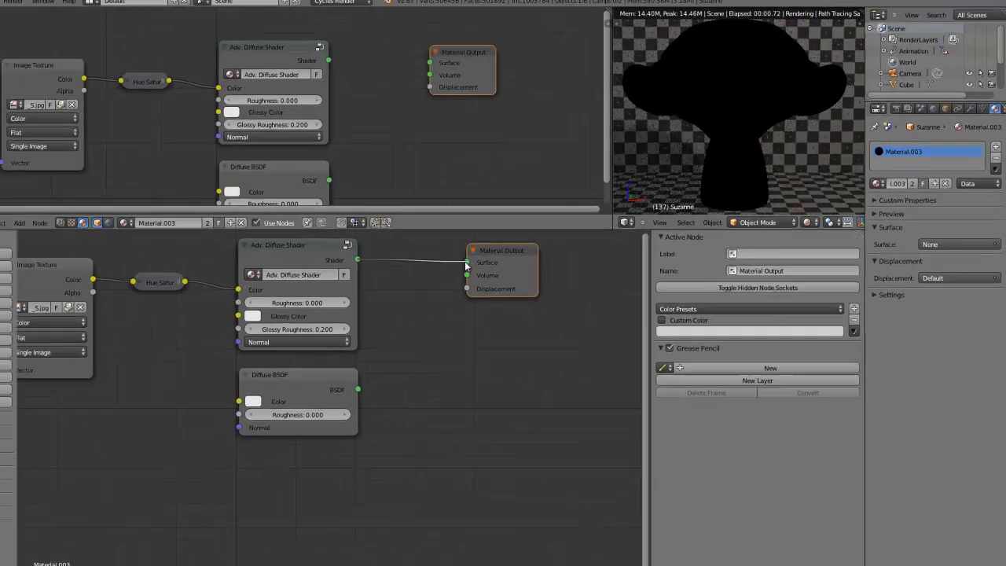
{"action": "scroll", "coordinate": [389, 336], "scroll_direction": "down", "scroll_amount": 1}
{"action": "scroll", "coordinate": [328, 329], "scroll_direction": "up", "scroll_amount": 2}
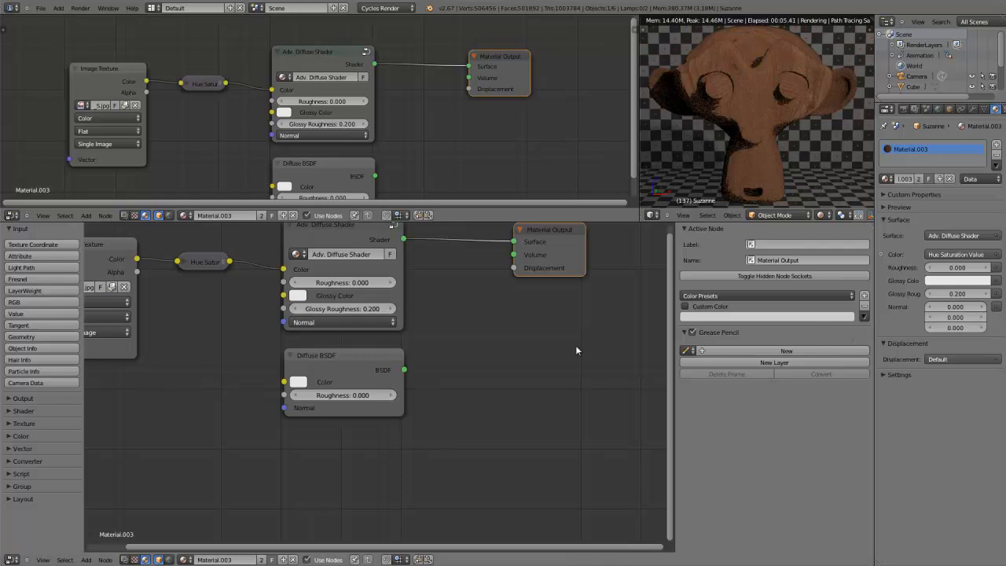
{"action": "scroll", "coordinate": [381, 366], "scroll_direction": "down", "scroll_amount": 5}
{"action": "middle_click_drag", "start_coordinate": [364, 363], "coordinate": [415, 363]}
{"action": "scroll", "coordinate": [386, 363], "scroll_direction": "up", "scroll_amount": 2}
{"action": "left_click", "coordinate": [386, 363]}
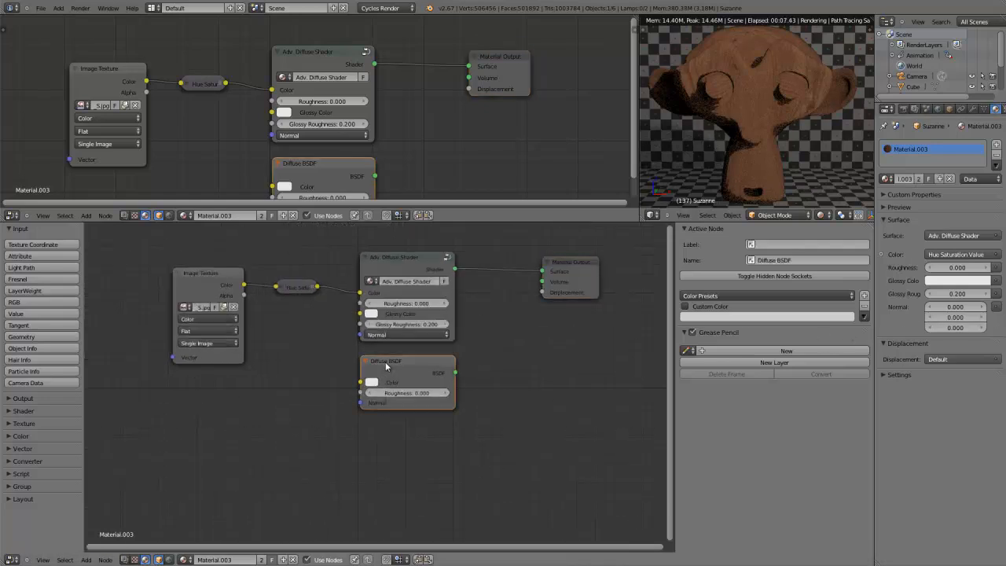
{"action": "key", "text": "x"}
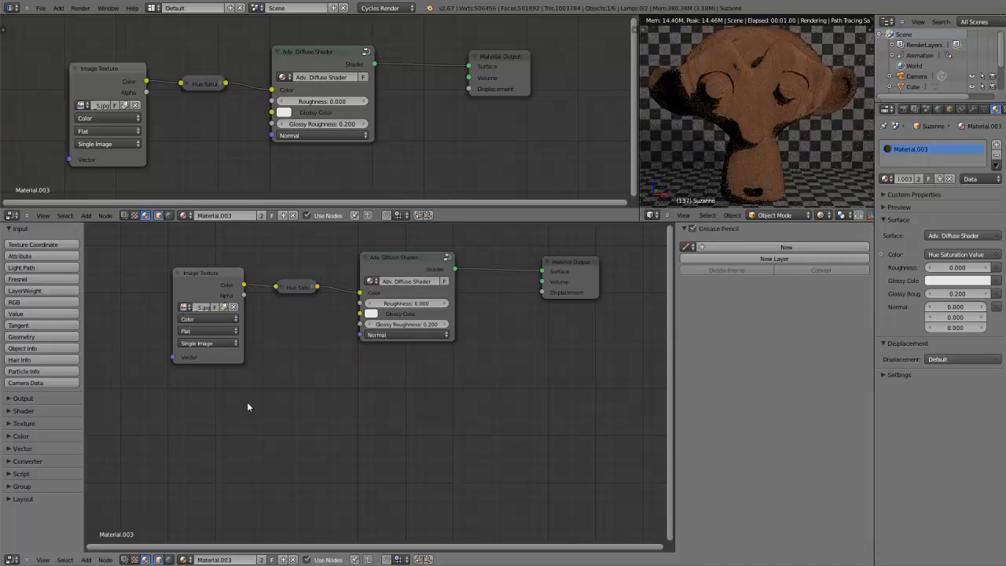
Add a Geometry node below the Image Texture and link its Normal output to the Adv. Diffuse Shader's Normal input
{"action": "key", "text": "shift+a"}
{"action": "mouse_move", "coordinate": [228, 382]}
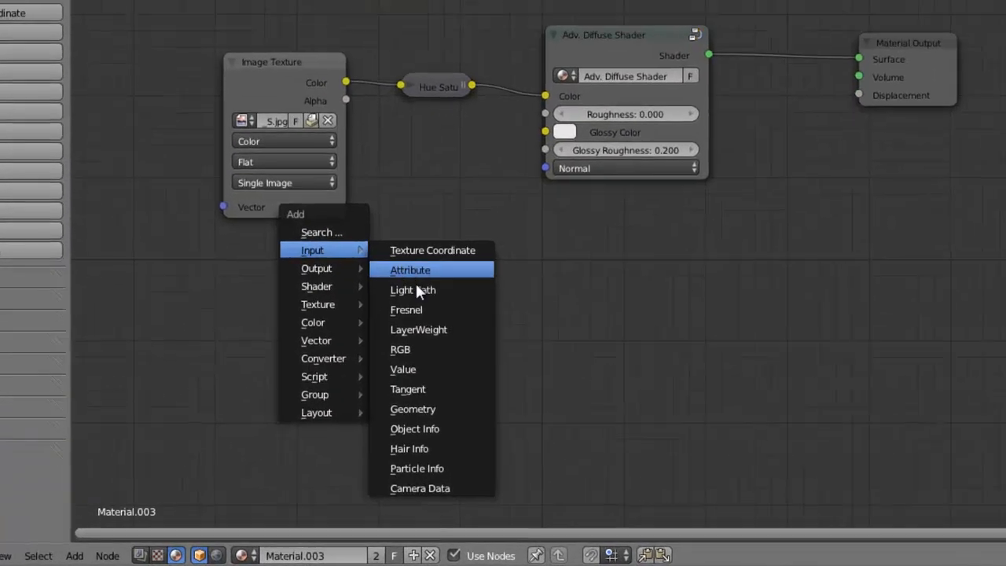
{"action": "left_click", "coordinate": [432, 410]}
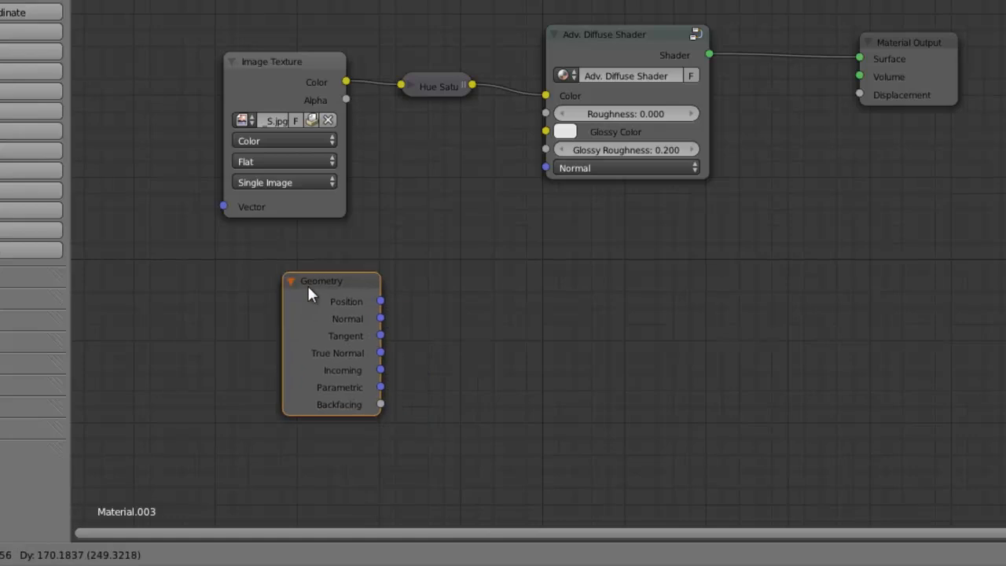
{"action": "left_click", "coordinate": [310, 292]}
{"action": "left_click_drag", "start_coordinate": [383, 318], "coordinate": [546, 168]}
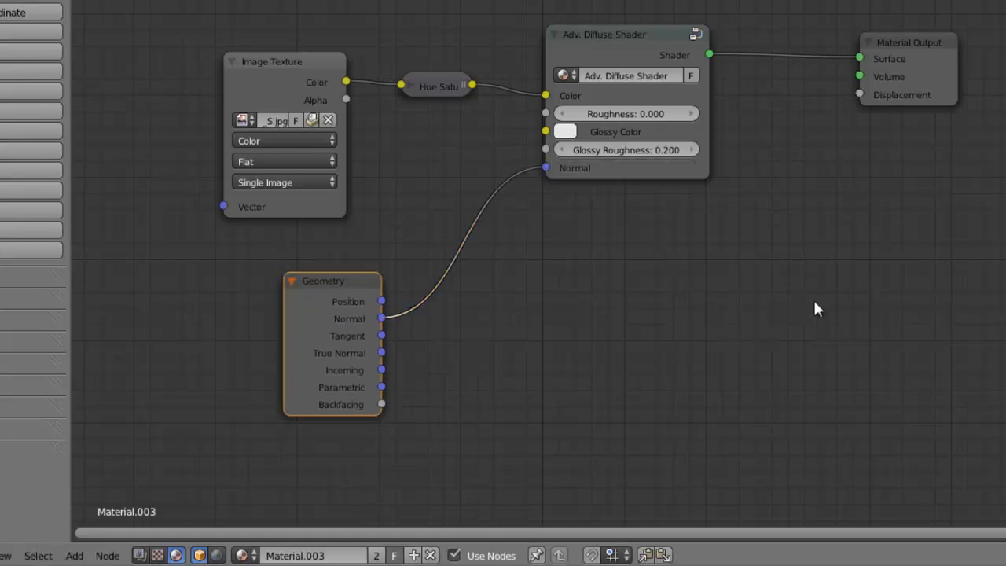
Hide the Geometry node's unused sockets and place the compacted node directly beneath the Image Texture node
{"action": "mouse_move", "coordinate": [343, 287]}
{"action": "left_mouse_down"}
{"action": "mouse_move", "coordinate": [344, 260]}
{"action": "mouse_move", "coordinate": [367, 257]}
{"action": "mouse_move", "coordinate": [359, 251]}
{"action": "mouse_move", "coordinate": [343, 284]}
{"action": "left_mouse_up"}
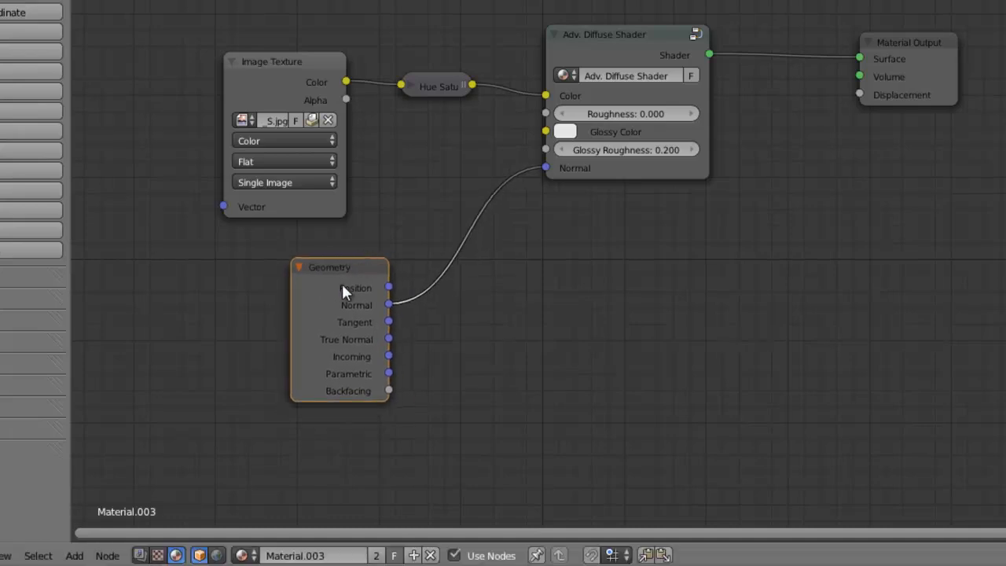
{"action": "key", "text": "h"}
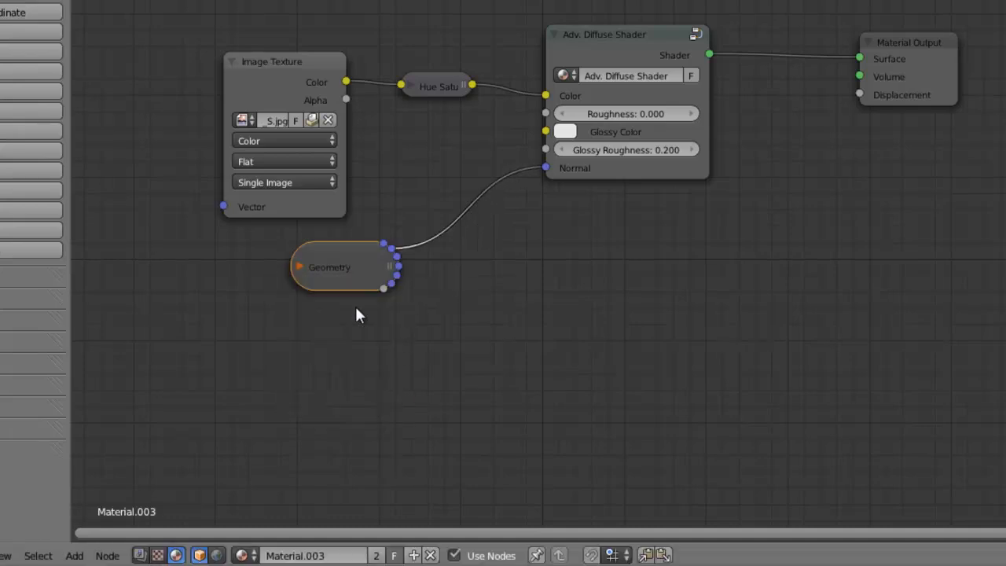
{"action": "key", "text": "h"}
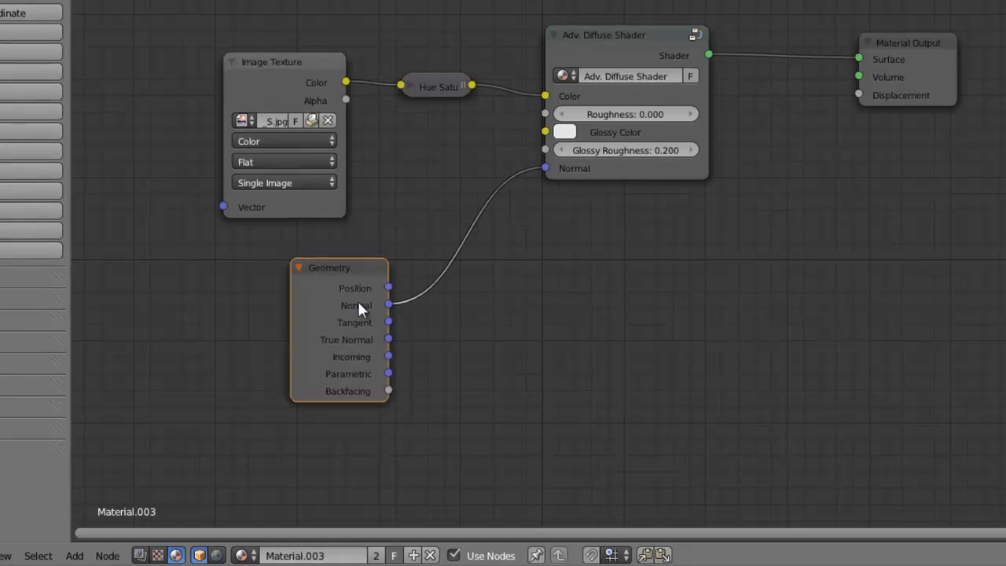
{"action": "key", "text": "ctrl+h"}
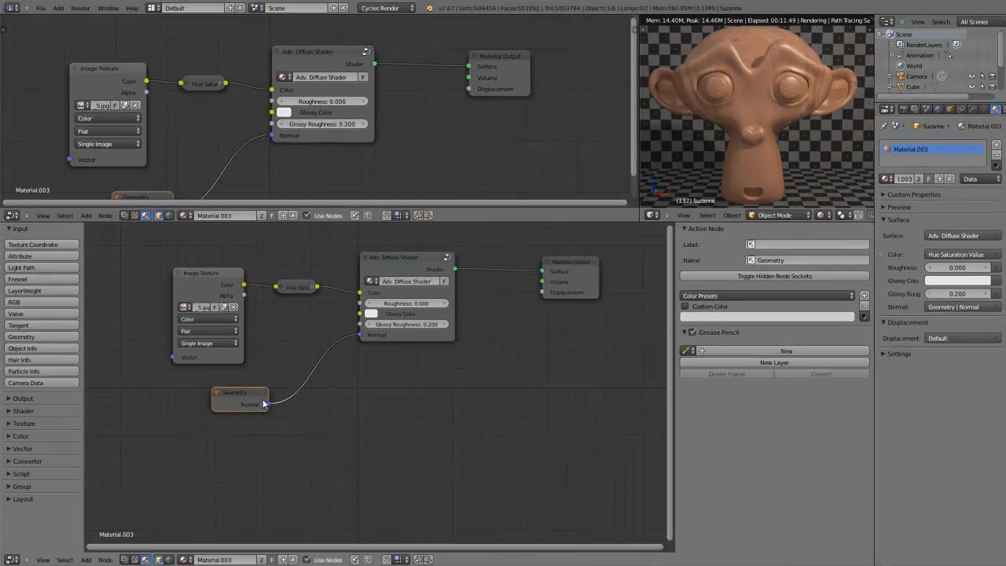
{"action": "scroll", "coordinate": [302, 400], "scroll_direction": "up", "scroll_amount": 4}
{"action": "middle_click_drag", "start_coordinate": [307, 405], "coordinate": [337, 466]}
{"action": "key", "text": "g"}
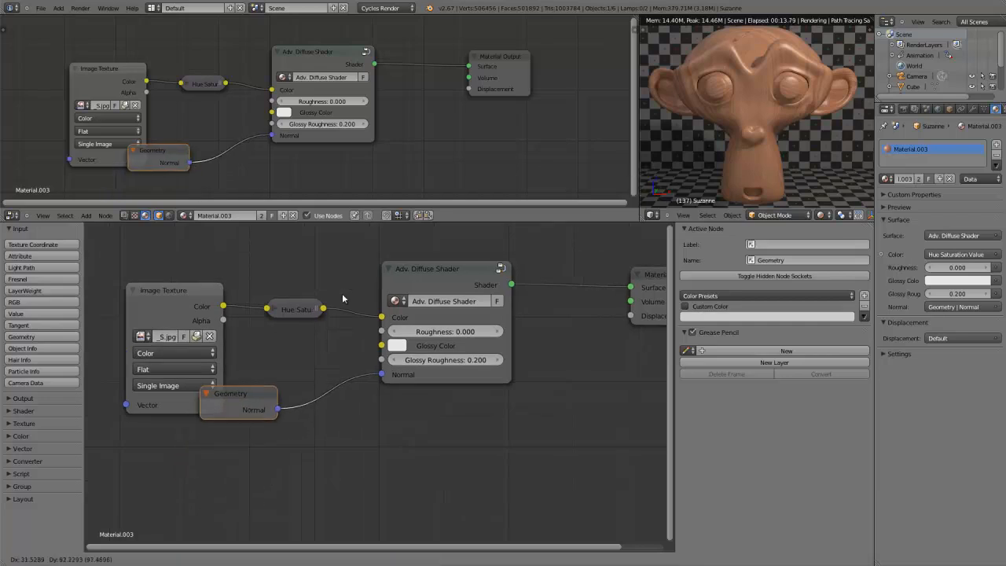
{"action": "left_click", "coordinate": [252, 383]}
{"action": "scroll", "coordinate": [388, 404], "scroll_direction": "down", "scroll_amount": 2}
{"action": "scroll", "coordinate": [389, 405], "scroll_direction": "down", "scroll_amount": 2}
{"action": "middle_click_drag", "start_coordinate": [389, 405], "coordinate": [323, 400]}
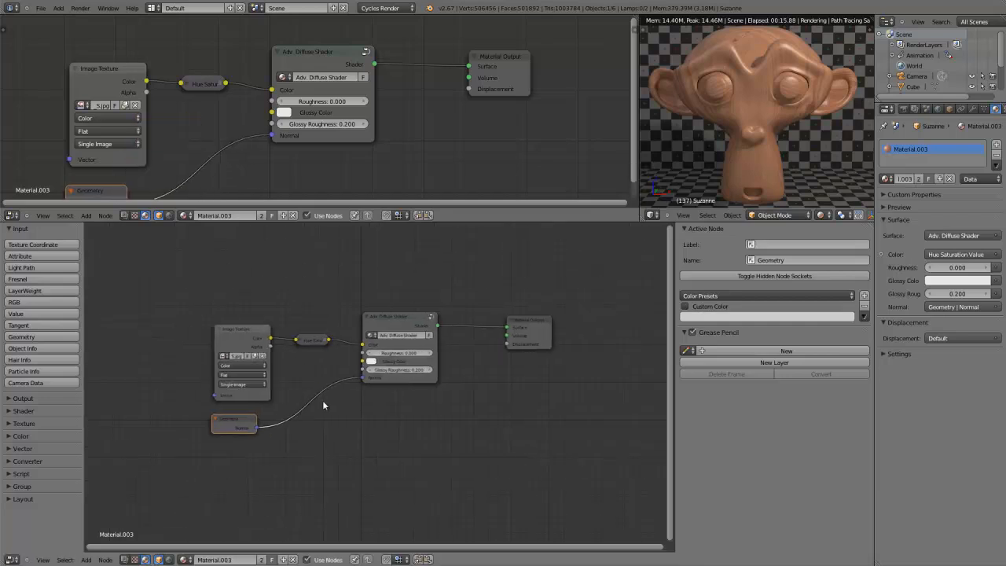
Open the Adv. Diffuse Shader group for editing in the lower node editor, keeping the group node in view in the upper editor
{"action": "scroll", "coordinate": [321, 398], "scroll_direction": "up", "scroll_amount": 1}
{"action": "middle_click_drag", "start_coordinate": [329, 125], "coordinate": [381, 110]}
{"action": "scroll", "coordinate": [381, 109], "scroll_direction": "down", "scroll_amount": 2}
{"action": "scroll", "coordinate": [380, 109], "scroll_direction": "up", "scroll_amount": 3}
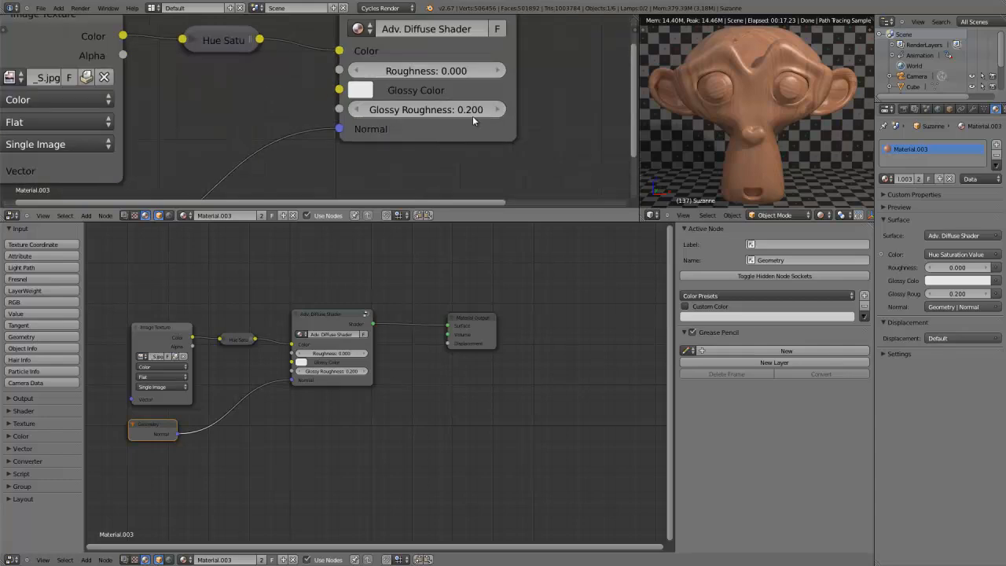
{"action": "middle_click_drag", "start_coordinate": [472, 116], "coordinate": [386, 127]}
{"action": "scroll", "coordinate": [345, 394], "scroll_direction": "up", "scroll_amount": 2}
{"action": "left_click", "coordinate": [317, 293]}
{"action": "key", "text": "Tab"}
{"action": "scroll", "coordinate": [392, 383], "scroll_direction": "down", "scroll_amount": 2}
{"action": "middle_click_drag", "start_coordinate": [463, 385], "coordinate": [431, 353]}
{"action": "scroll", "coordinate": [314, 340], "scroll_direction": "up", "scroll_amount": 2}
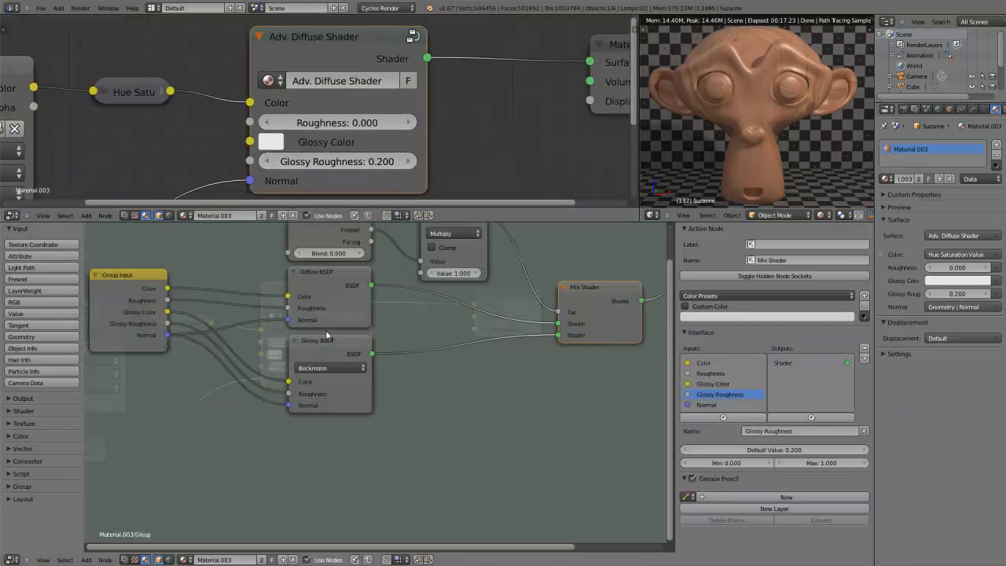
{"action": "scroll", "coordinate": [393, 367], "scroll_direction": "down", "scroll_amount": 3}
{"action": "scroll", "coordinate": [361, 353], "scroll_direction": "up", "scroll_amount": 3}
{"action": "middle_click_drag", "start_coordinate": [338, 326], "coordinate": [359, 367]}
{"action": "scroll", "coordinate": [330, 360], "scroll_direction": "up", "scroll_amount": 4}
{"action": "scroll", "coordinate": [291, 338], "scroll_direction": "down", "scroll_amount": 3}
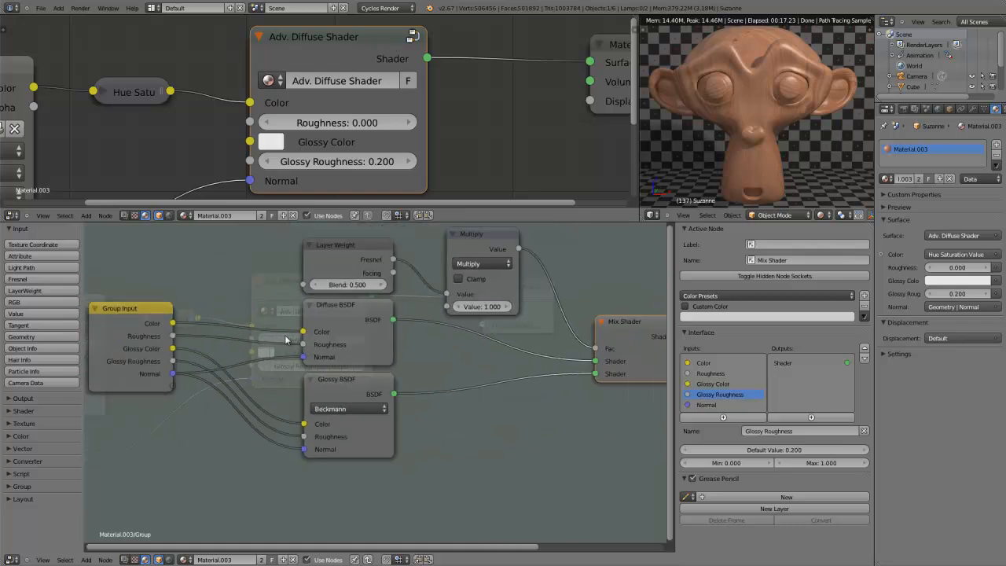
{"action": "scroll", "coordinate": [308, 297], "scroll_direction": "up", "scroll_amount": 2}
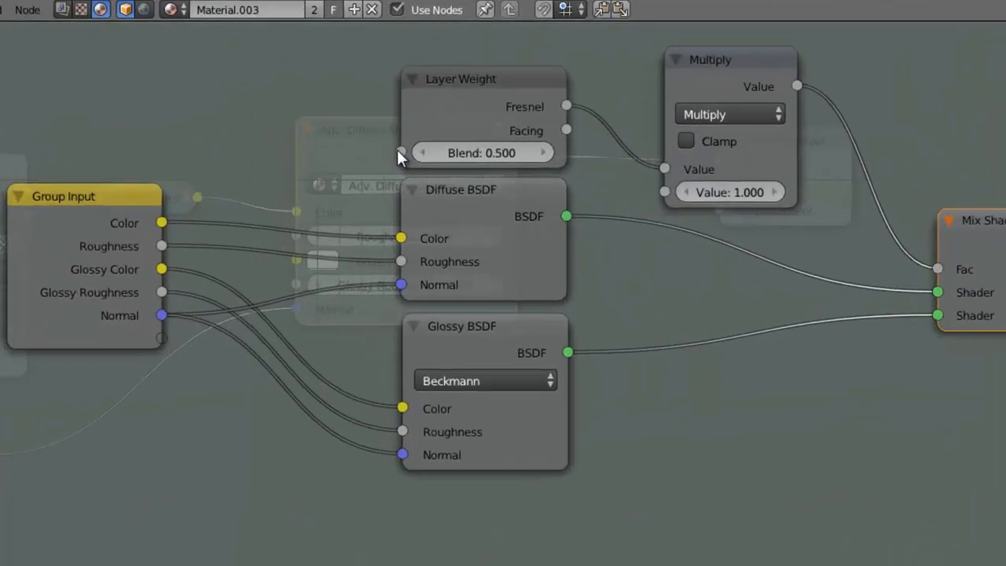
Expose the Layer Weight's Blend as a group input, place it above Normal and name it Fresnel Blend
{"action": "left_click_drag", "start_coordinate": [309, 293], "coordinate": [193, 393]}
{"action": "left_click_drag", "start_coordinate": [187, 331], "coordinate": [161, 335]}
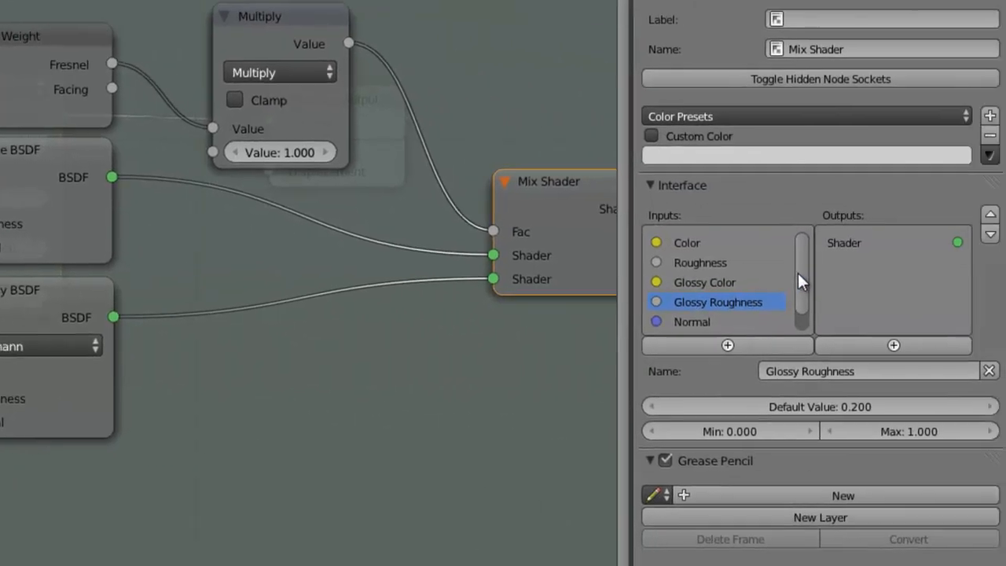
{"action": "scroll", "coordinate": [770, 303], "scroll_direction": "down", "scroll_amount": 1}
{"action": "left_click", "coordinate": [755, 321]}
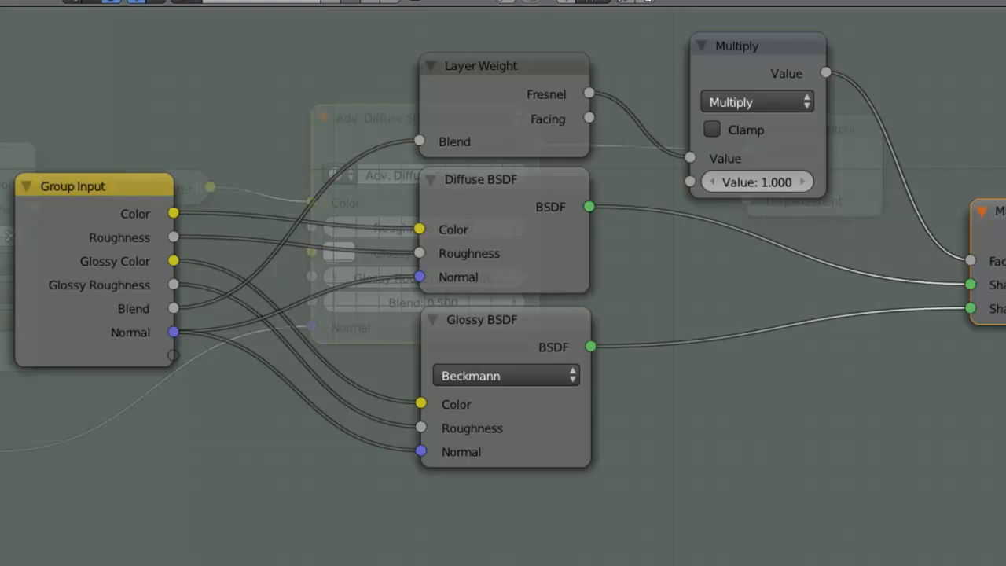
{"action": "key", "text": "Return"}
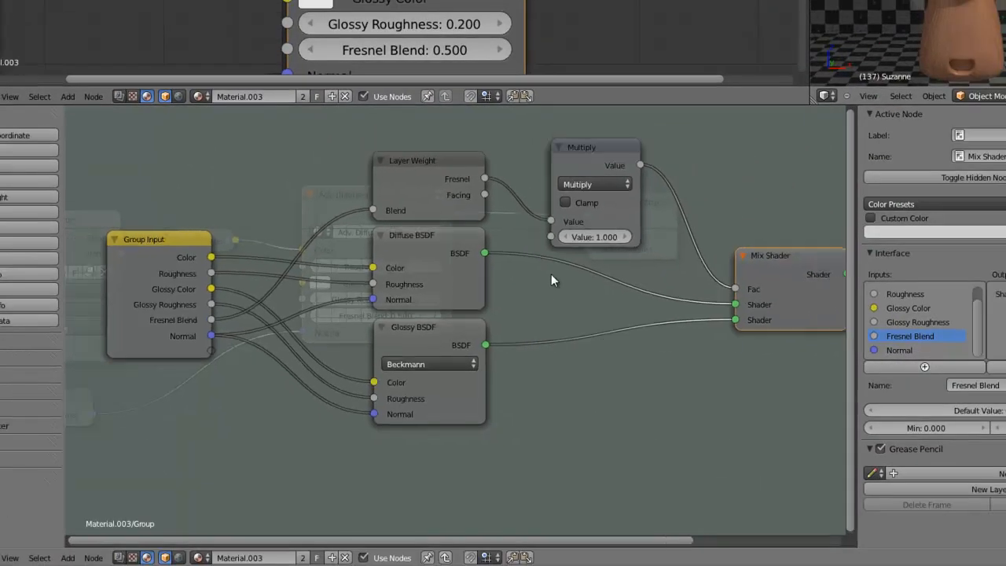
Expose the Multiply node's second Value as a group input, place it below Glossy Color and name it Glossyness
{"action": "scroll", "coordinate": [551, 274], "scroll_direction": "down", "scroll_amount": 1}
{"action": "middle_click_drag", "start_coordinate": [572, 279], "coordinate": [546, 270]}
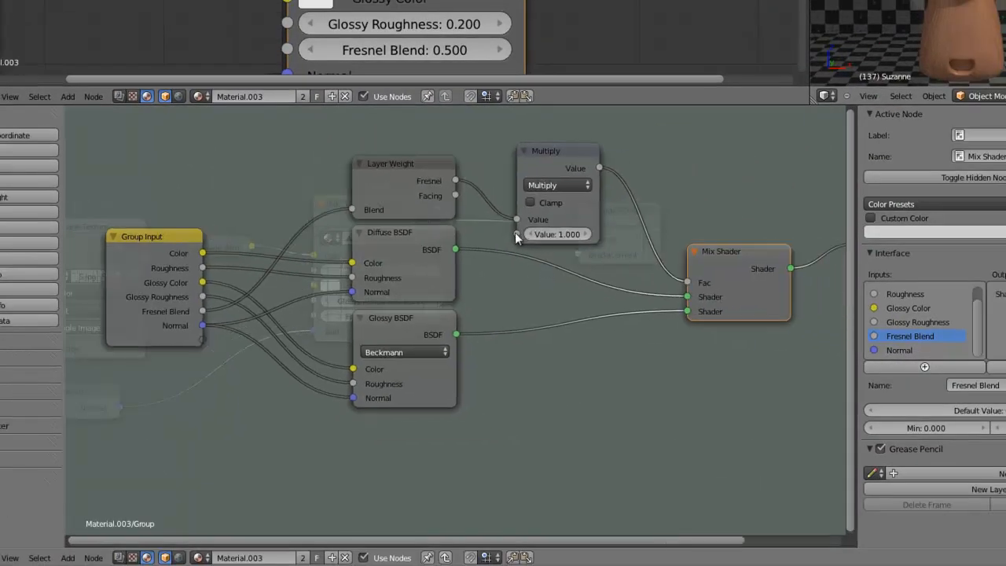
{"action": "left_click_drag", "start_coordinate": [516, 235], "coordinate": [204, 339]}
{"action": "scroll", "coordinate": [979, 339], "scroll_direction": "down", "scroll_amount": 1}
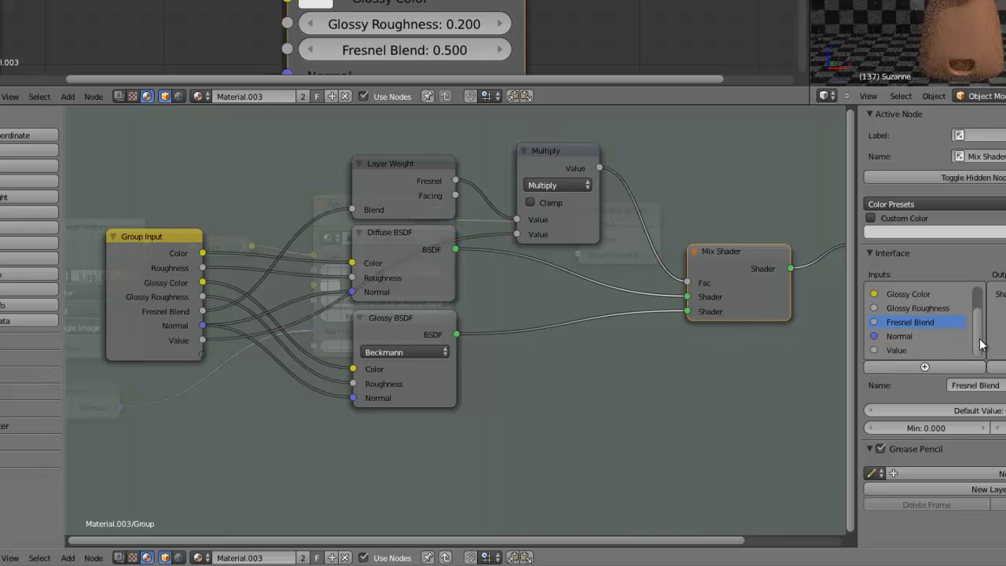
{"action": "left_click", "coordinate": [912, 350]}
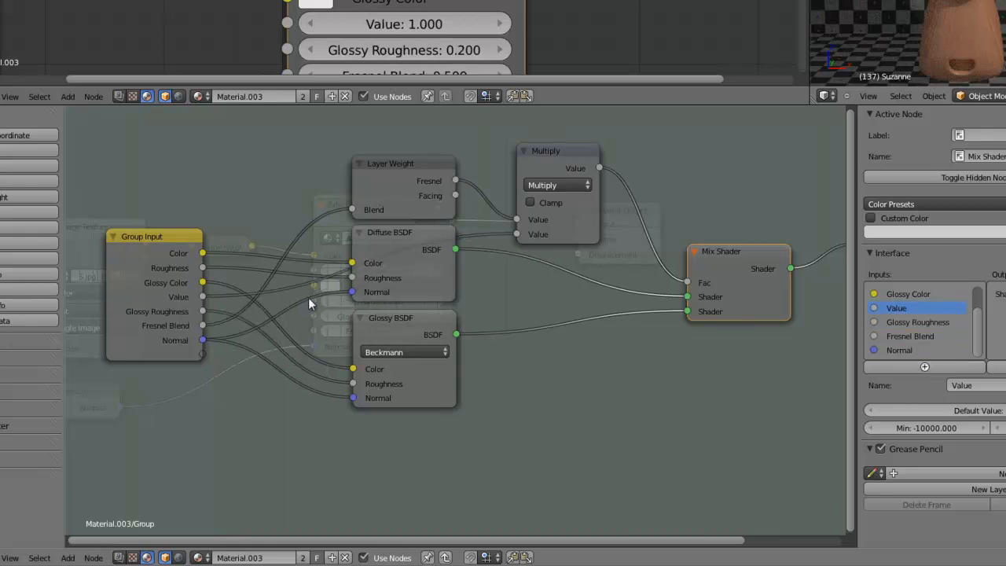
{"action": "scroll", "coordinate": [450, 25], "scroll_direction": "down", "scroll_amount": 3}
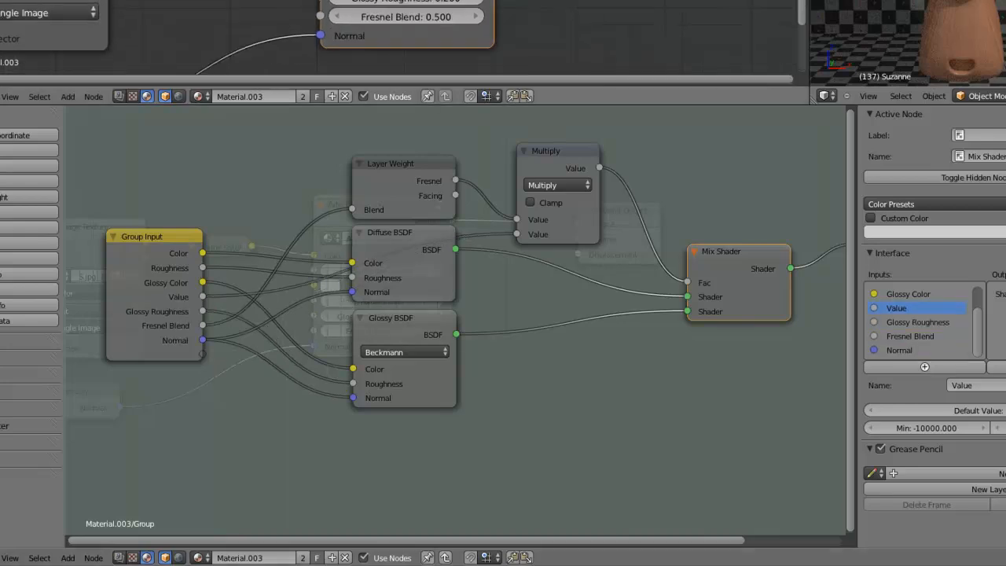
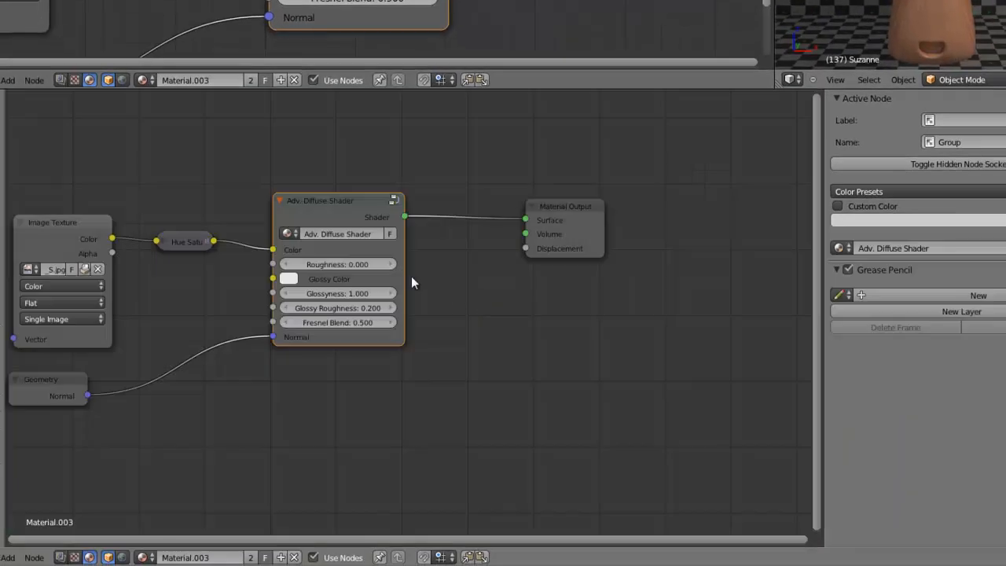
Examine the Adv. Diffuse Shader's exposed inputs and compare them with the node network inside the group
{"action": "scroll", "coordinate": [412, 277], "scroll_direction": "up", "scroll_amount": 3}
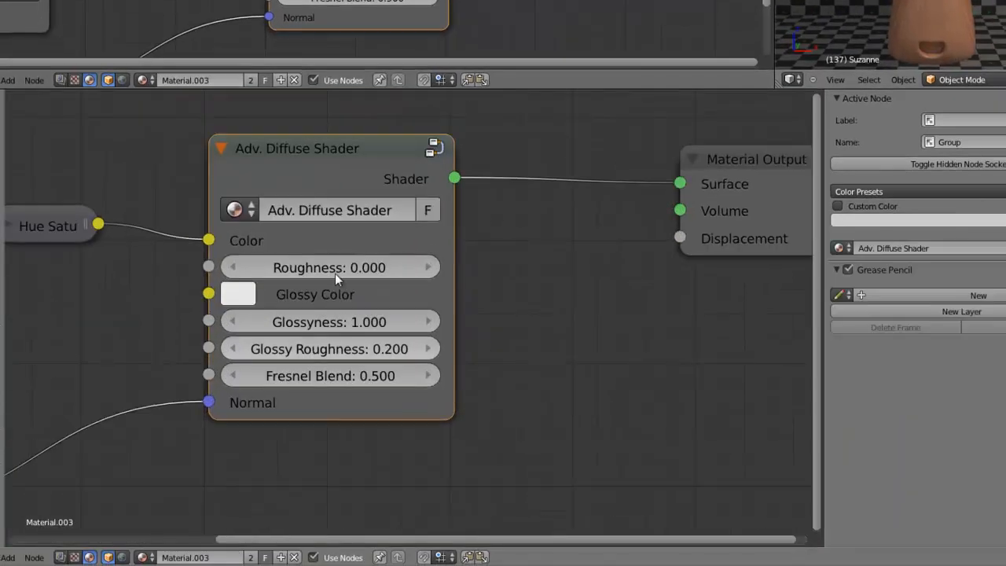
{"action": "scroll", "coordinate": [416, 320], "scroll_direction": "up", "scroll_amount": 1}
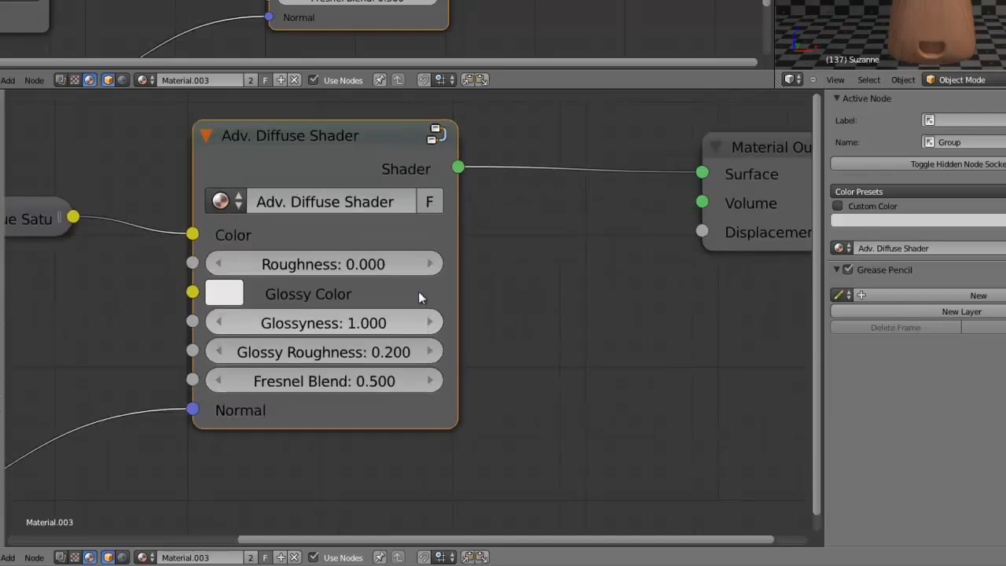
{"action": "key", "text": "Tab"}
{"action": "scroll", "coordinate": [420, 262], "scroll_direction": "down", "scroll_amount": 5}
{"action": "key", "text": "Tab"}
{"action": "scroll", "coordinate": [357, 230], "scroll_direction": "down", "scroll_amount": 5}
{"action": "scroll", "coordinate": [364, 249], "scroll_direction": "up", "scroll_amount": 2}
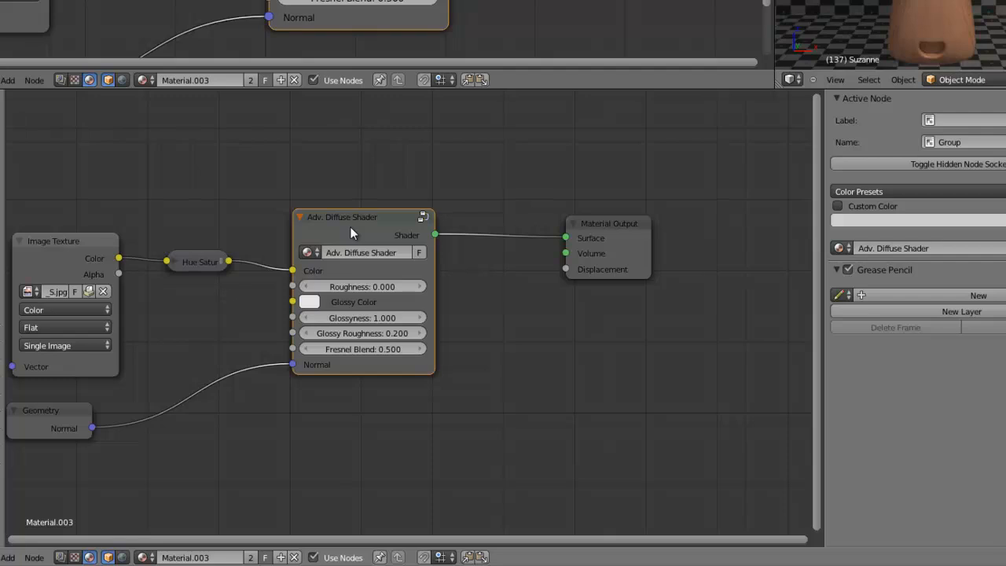
{"action": "key", "text": "Tab"}
{"action": "scroll", "coordinate": [350, 227], "scroll_direction": "down", "scroll_amount": 7}
{"action": "scroll", "coordinate": [350, 227], "scroll_direction": "up", "scroll_amount": 4}
{"action": "middle_click_drag", "start_coordinate": [420, 236], "coordinate": [380, 239]}
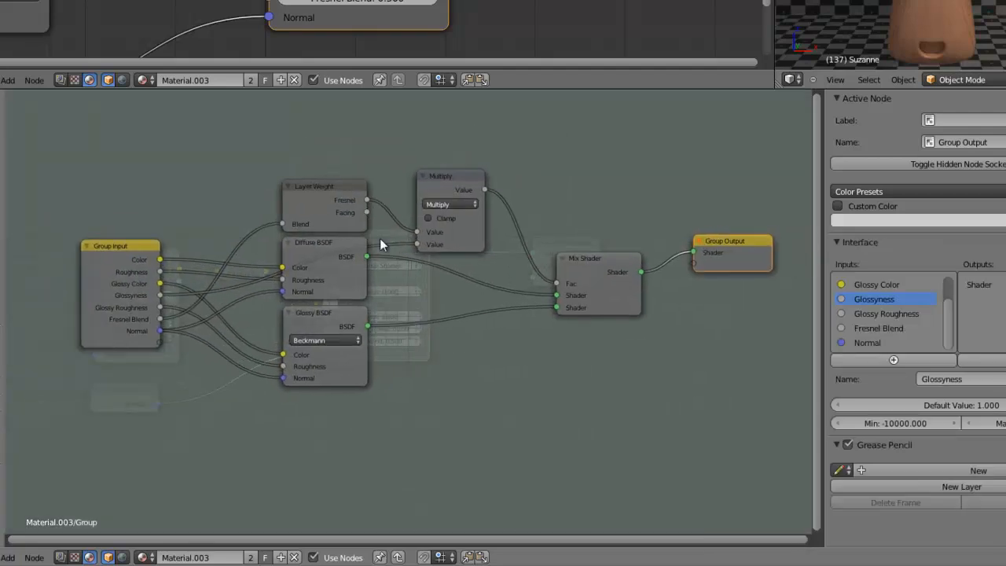
{"action": "key", "text": "Tab"}
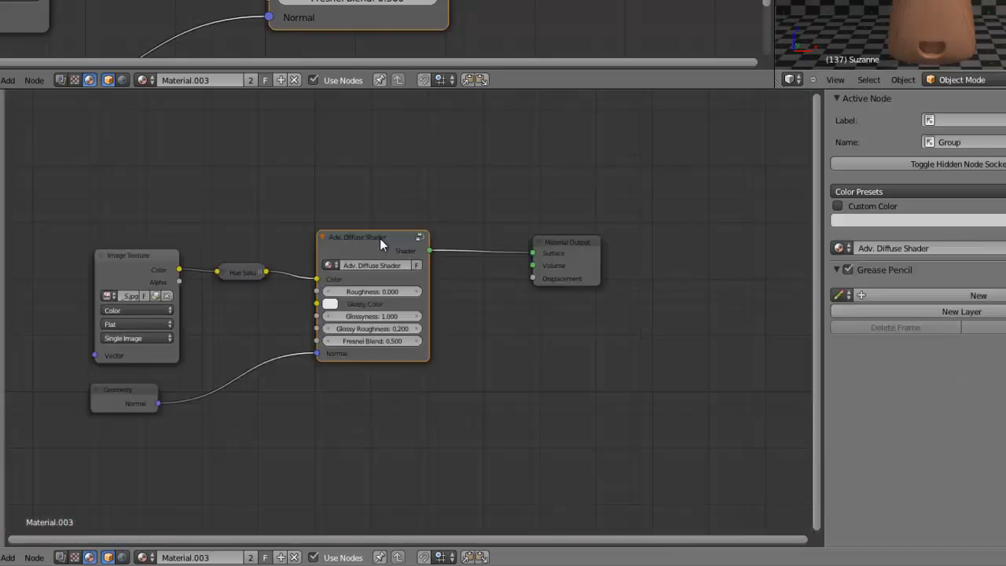
Review switching between the Adv. Diffuse Shader group's contents and its parent node tree, ending in the parent tree
{"action": "scroll", "coordinate": [440, 266], "scroll_direction": "up", "scroll_amount": 3}
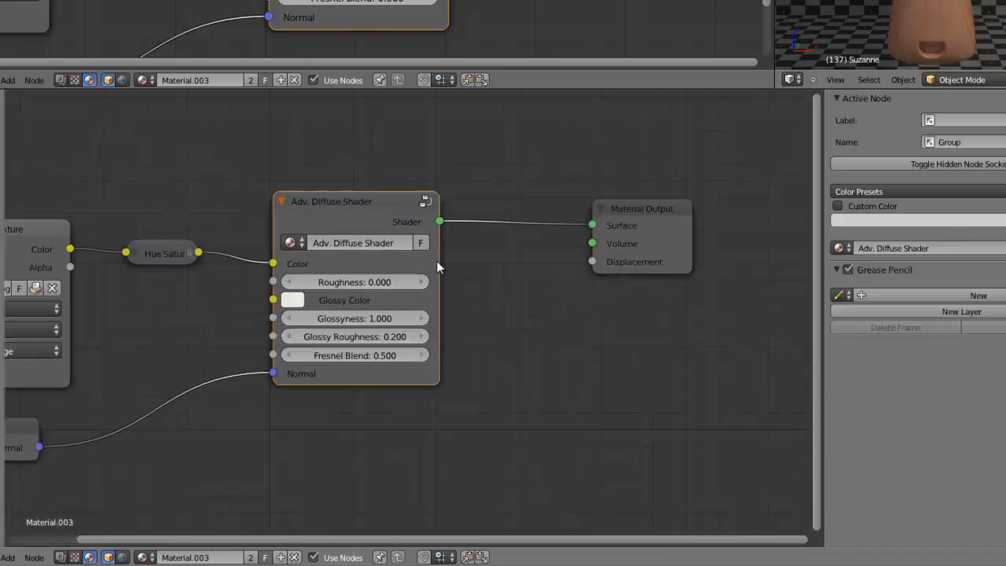
{"action": "left_click", "coordinate": [427, 193]}
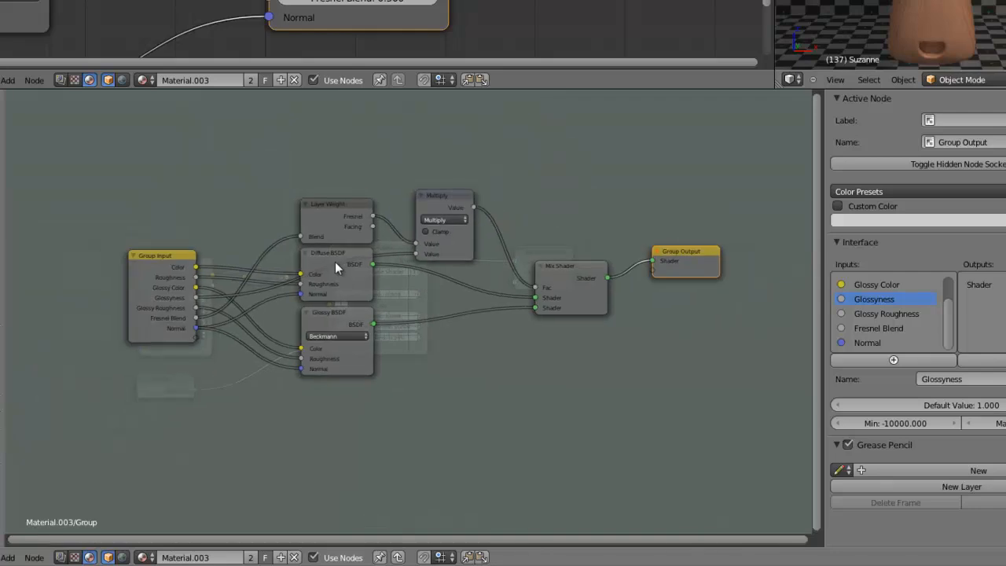
{"action": "scroll", "coordinate": [440, 255], "scroll_direction": "up", "scroll_amount": 3}
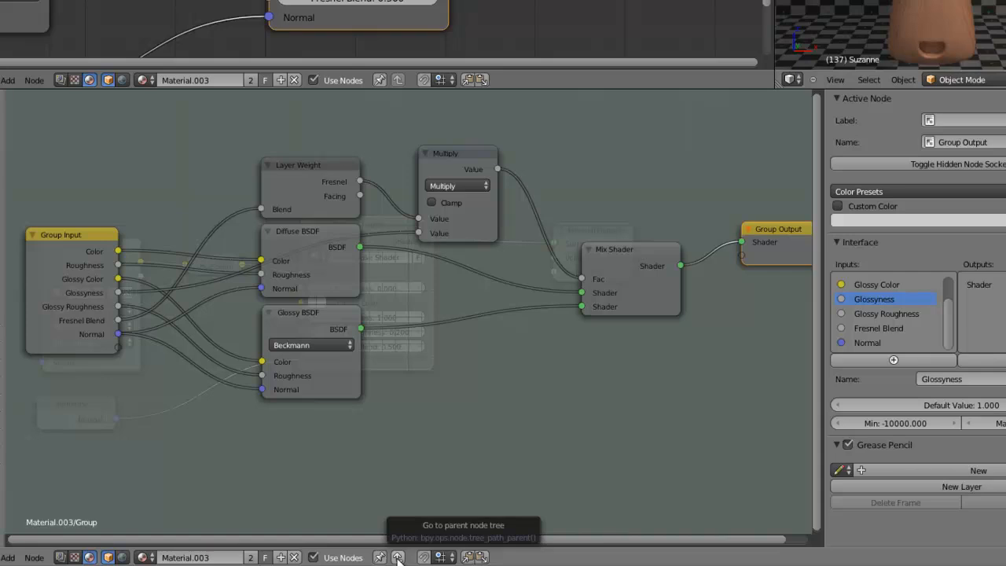
{"action": "left_click", "coordinate": [398, 557]}
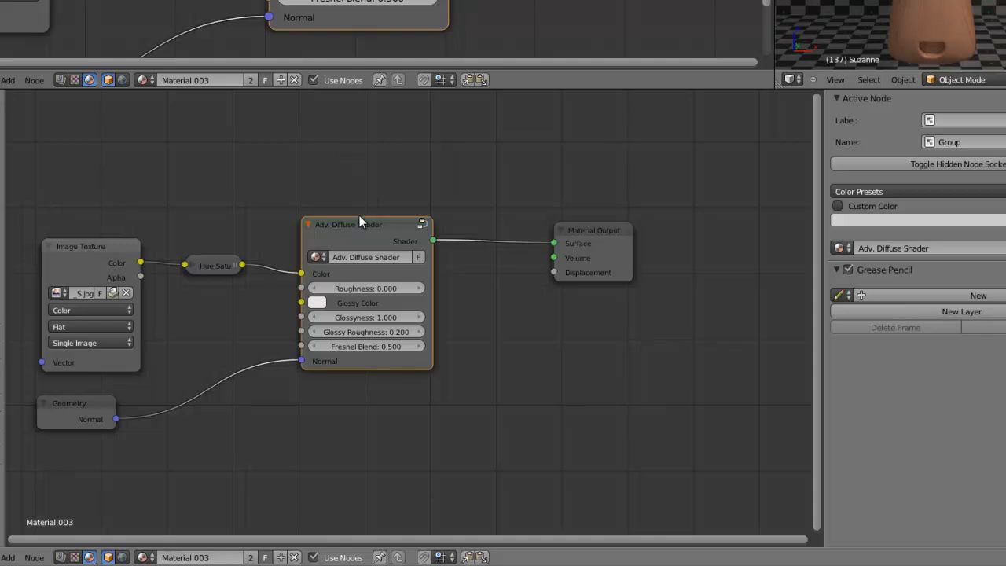
{"action": "left_click", "coordinate": [422, 224]}
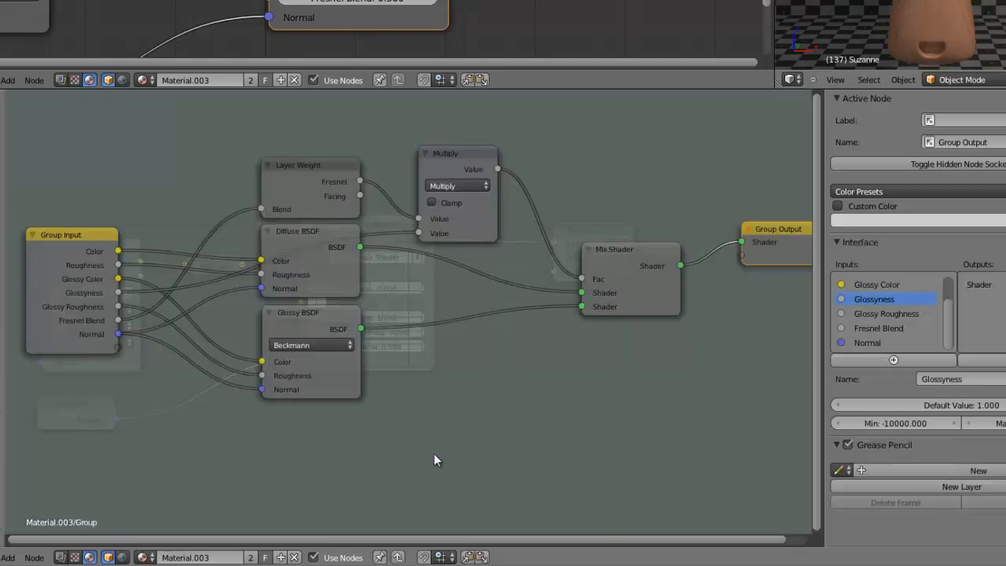
{"action": "left_click", "coordinate": [398, 558]}
{"action": "key", "text": "Tab"}
{"action": "key", "text": "Tab"}
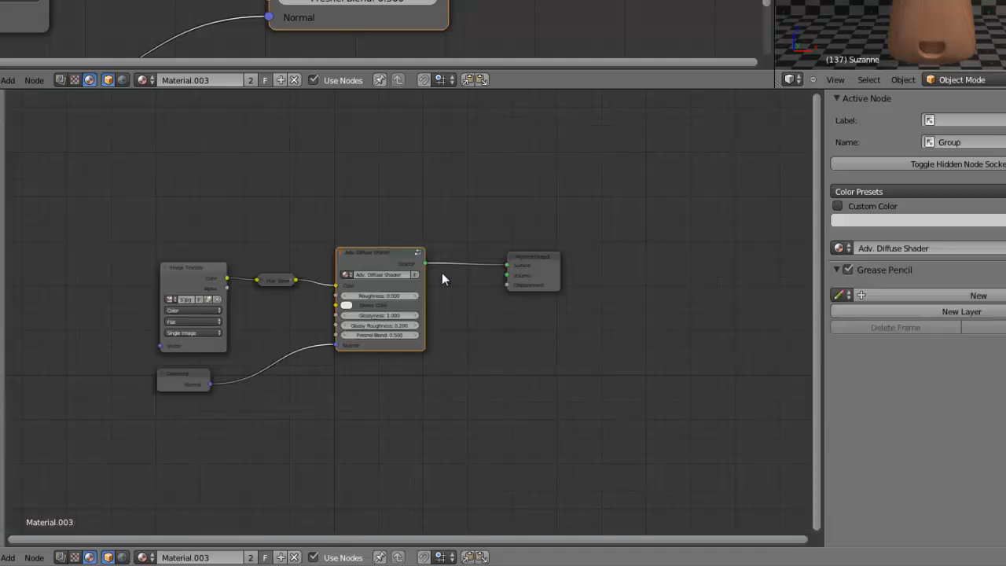
Open the Adv. Diffuse Shader group, select the Multiply node, and return inside the group after checking the parent tree
{"action": "key", "text": "Tab"}
{"action": "left_click", "coordinate": [454, 201]}
{"action": "scroll", "coordinate": [431, 186], "scroll_direction": "up", "scroll_amount": 6}
{"action": "scroll", "coordinate": [471, 197], "scroll_direction": "down", "scroll_amount": 6}
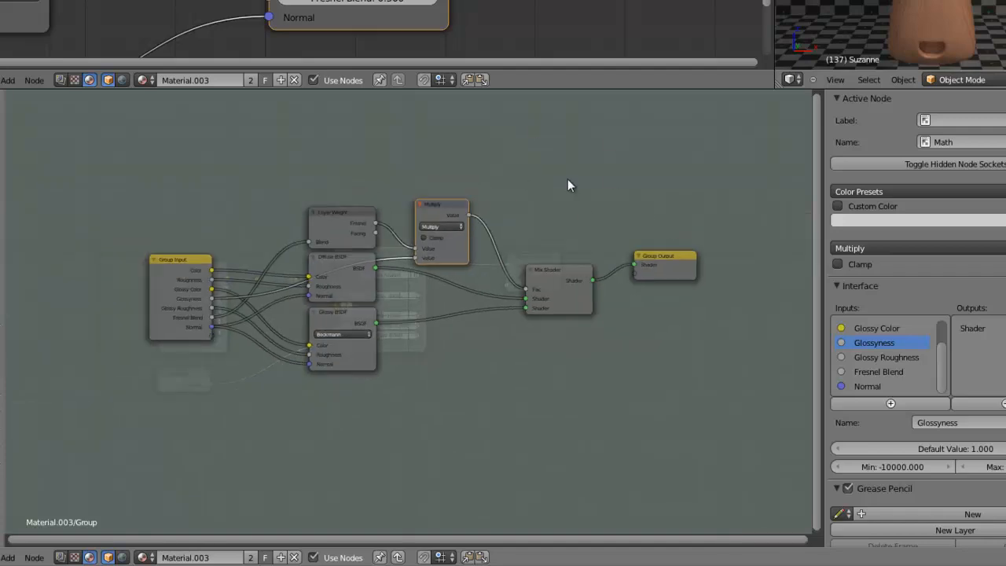
{"action": "key", "text": "Tab"}
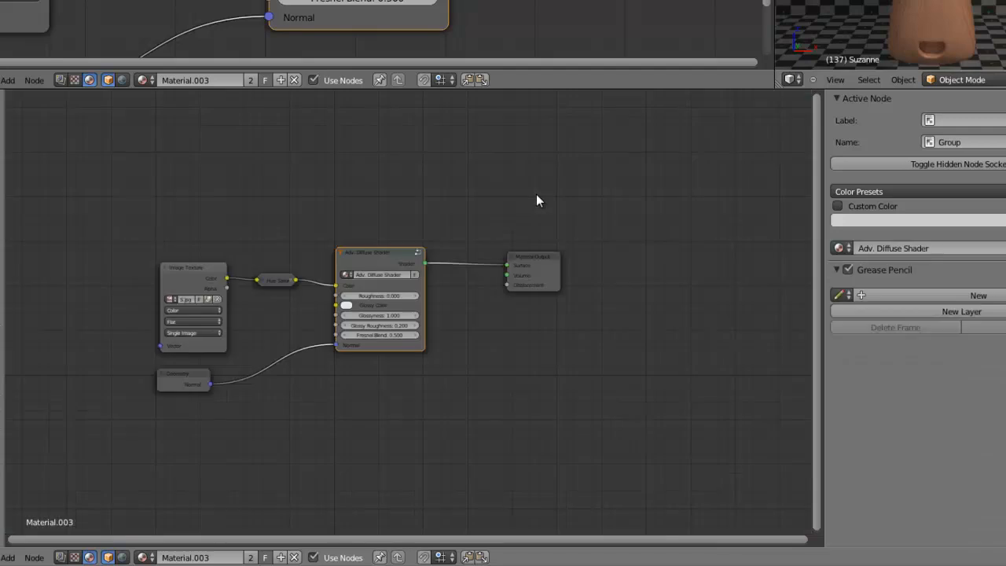
{"action": "key", "text": "Tab"}
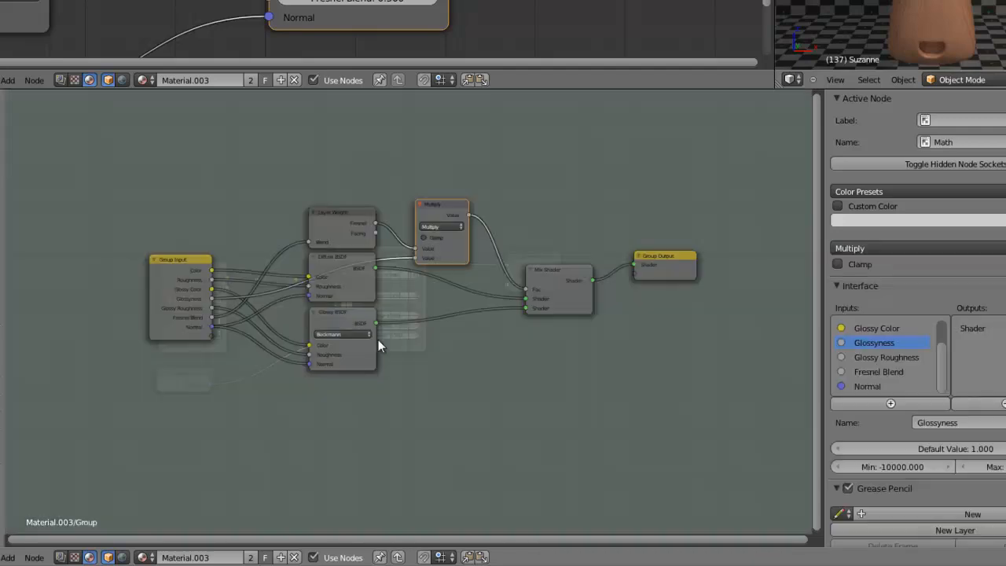
Return from inside the Adv. Diffuse Shader group to the parent material node tree
{"action": "left_click", "coordinate": [399, 558]}
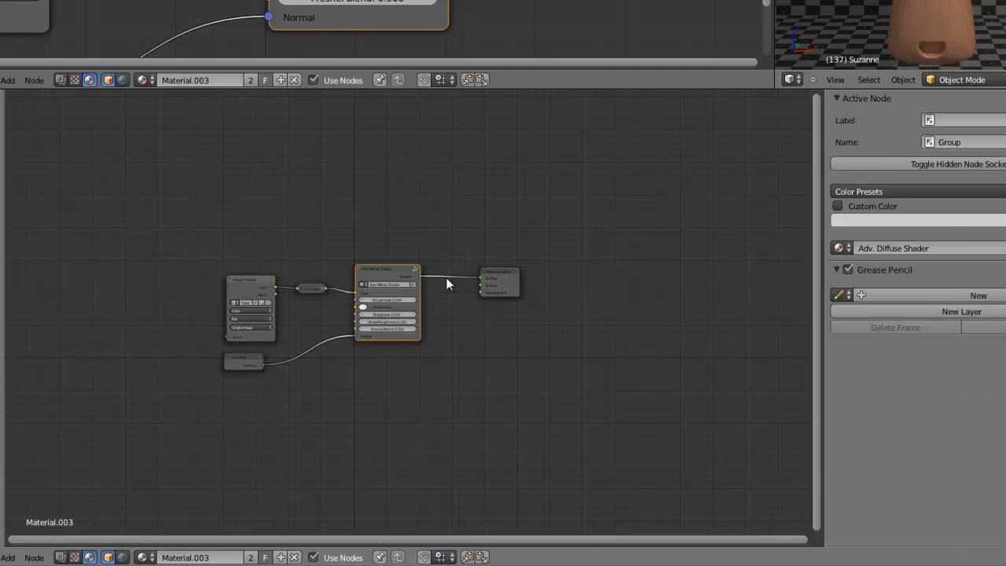
{"action": "scroll", "coordinate": [422, 325], "scroll_direction": "up", "scroll_amount": 6}
{"action": "scroll", "coordinate": [421, 320], "scroll_direction": "down", "scroll_amount": 5}
{"action": "scroll", "coordinate": [440, 282], "scroll_direction": "up", "scroll_amount": 4}
{"action": "middle_click_drag", "start_coordinate": [513, 237], "coordinate": [536, 280]}
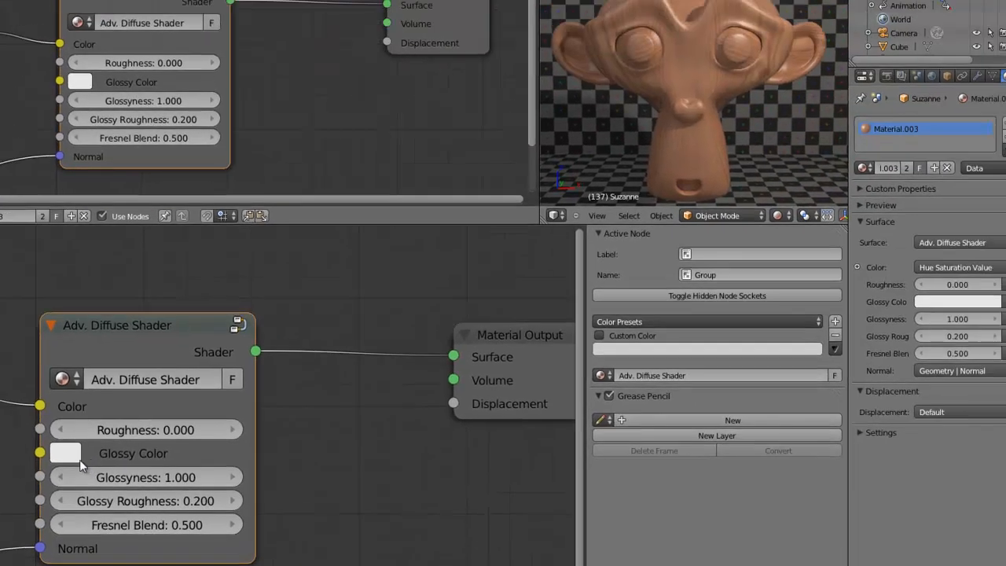
Try an orange-red Glossy Color on the Adv. Diffuse Shader node and change it to pure white
{"action": "left_click", "coordinate": [283, 331]}
{"action": "left_click", "coordinate": [124, 279]}
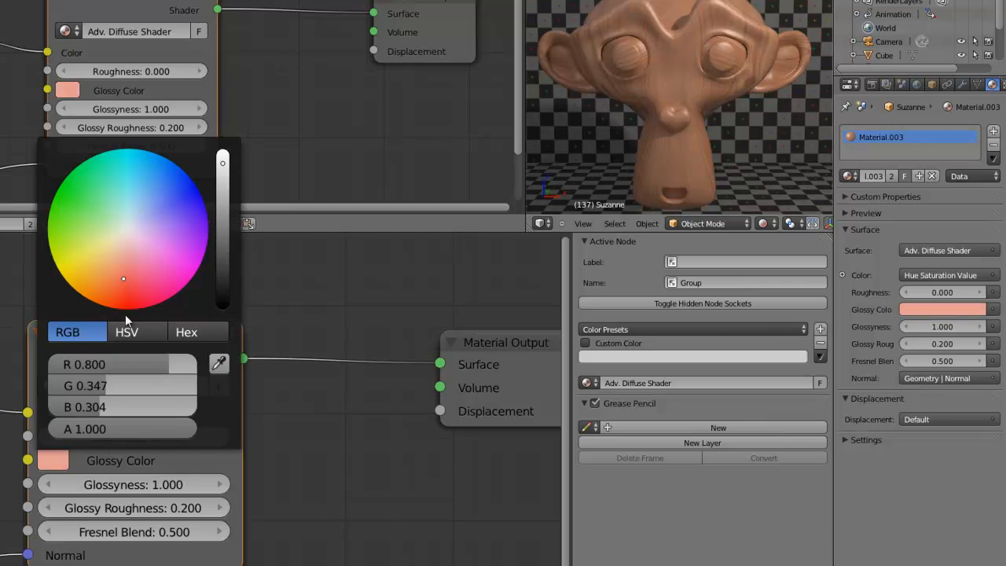
{"action": "left_click", "coordinate": [126, 317]}
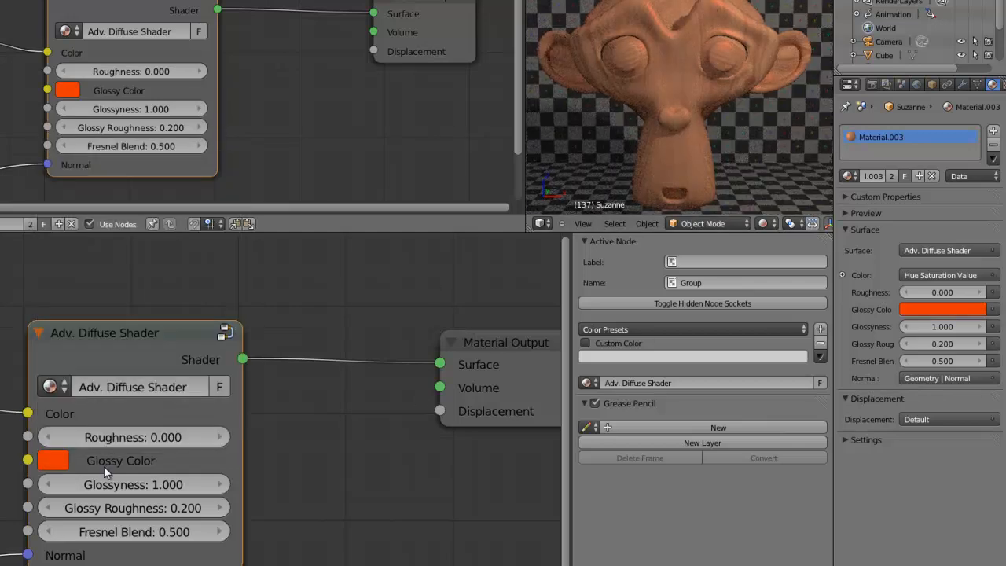
{"action": "left_click", "coordinate": [53, 461]}
{"action": "left_click_drag", "start_coordinate": [148, 385], "coordinate": [306, 404]}
{"action": "left_click_drag", "start_coordinate": [177, 407], "coordinate": [330, 406]}
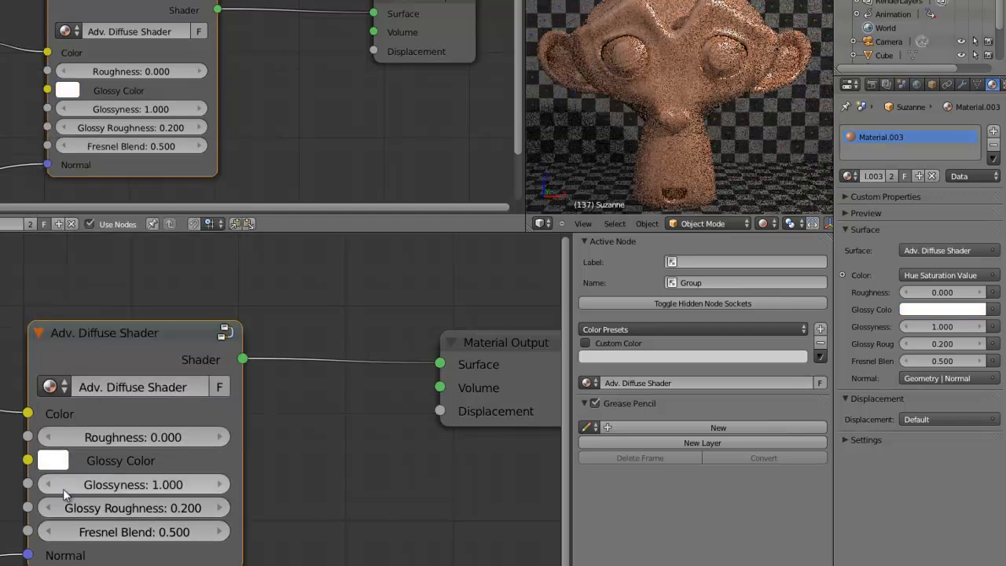
Test the Adv. Diffuse Shader's Glossyness at 0.5 and at 0 on Suzanne
{"action": "left_click", "coordinate": [146, 482]}
{"action": "type", "text": "0"}
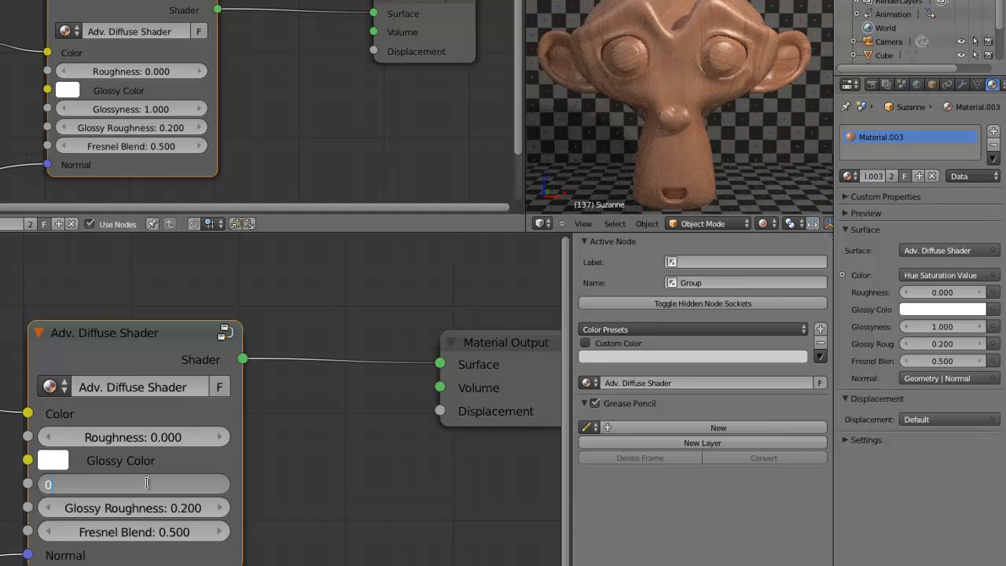
{"action": "type", "text": ".5"}
{"action": "key", "text": "Return"}
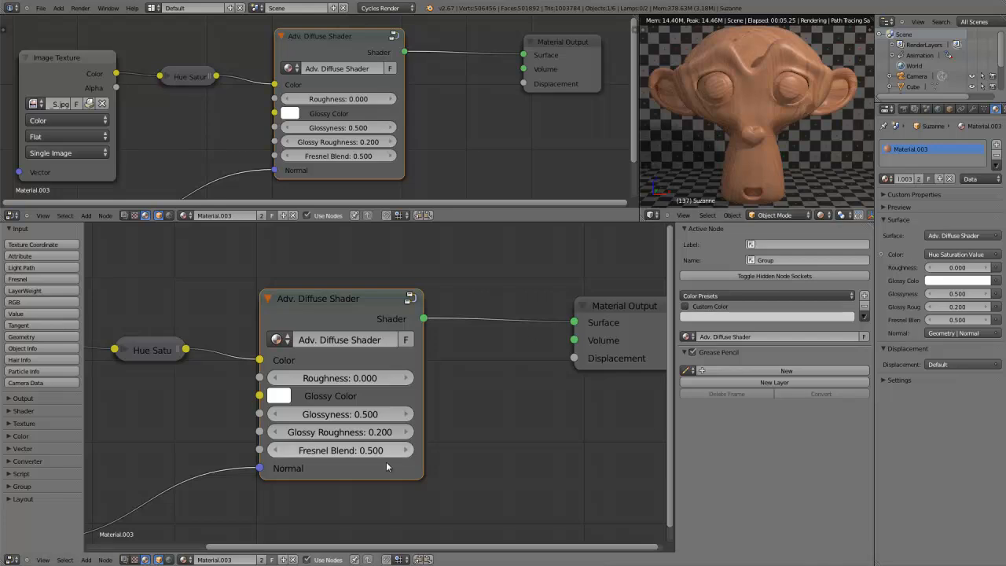
{"action": "left_click_drag", "start_coordinate": [333, 421], "coordinate": [155, 422]}
{"action": "left_click", "coordinate": [347, 415]}
{"action": "type", "text": "0"}
{"action": "key", "text": "Return"}
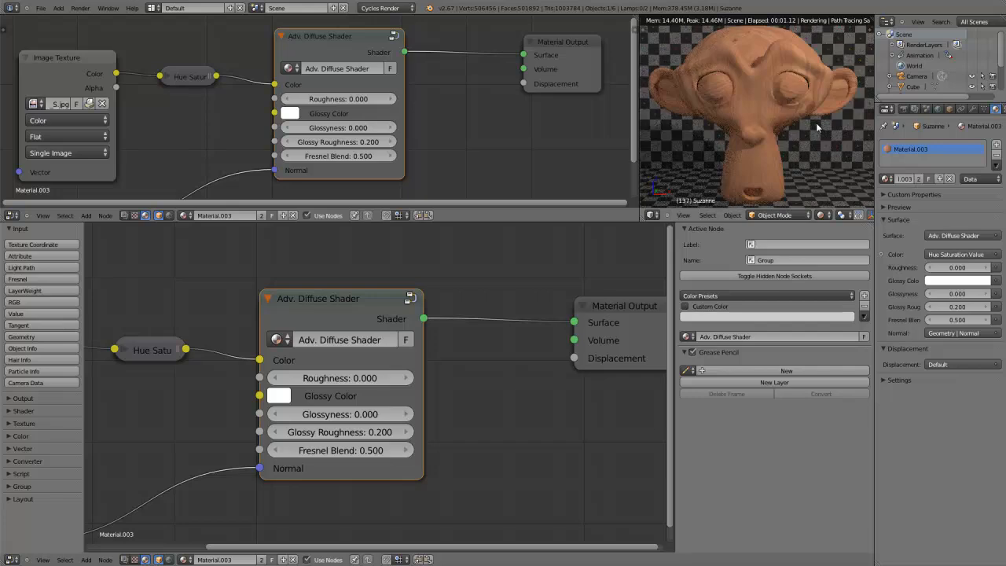
Compare Glossyness values of 1 and 2 on the Adv. Diffuse Shader node, ending at 1
{"action": "left_click", "coordinate": [357, 417]}
{"action": "type", "text": "1"}
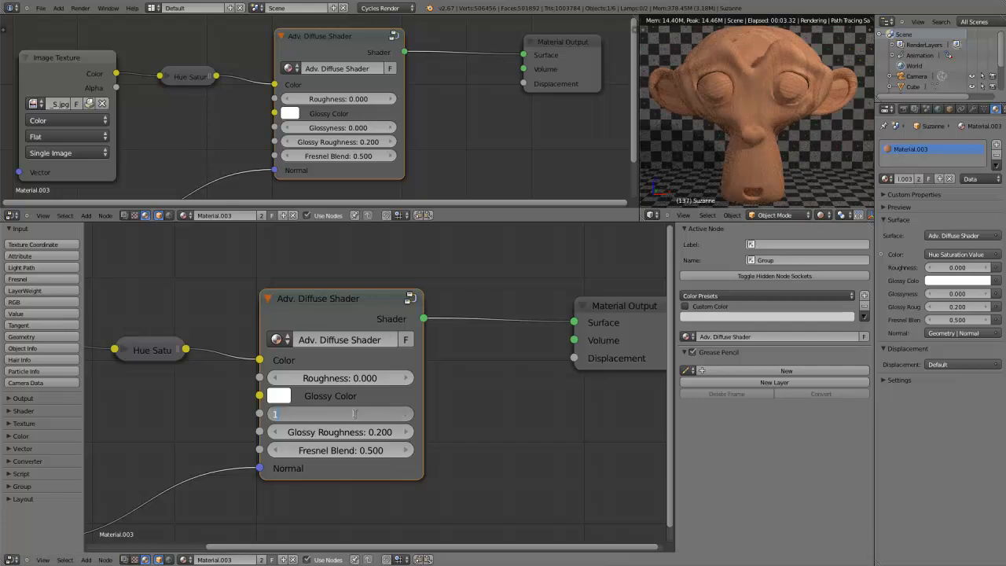
{"action": "key", "text": "Return"}
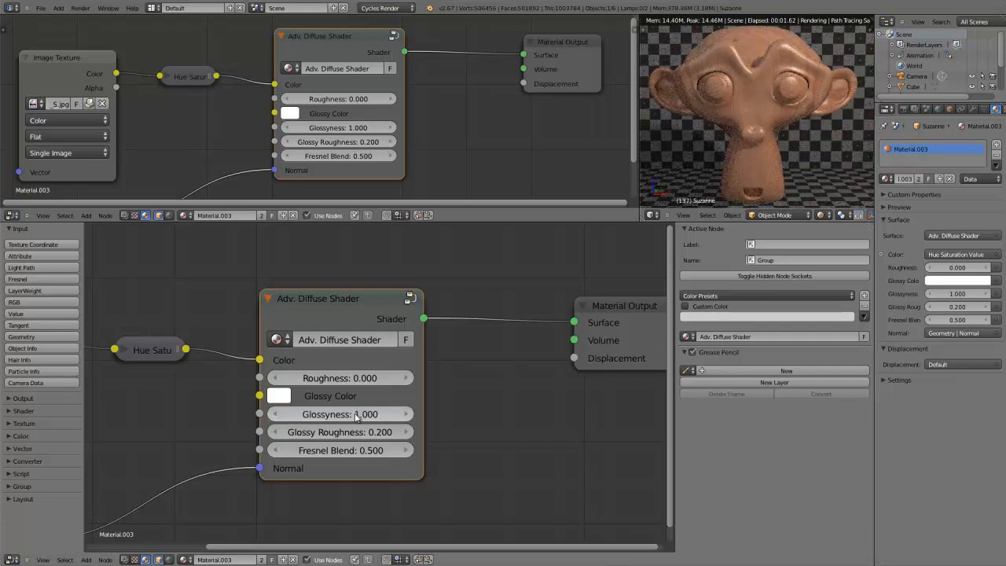
{"action": "left_click", "coordinate": [353, 414]}
{"action": "type", "text": "2"}
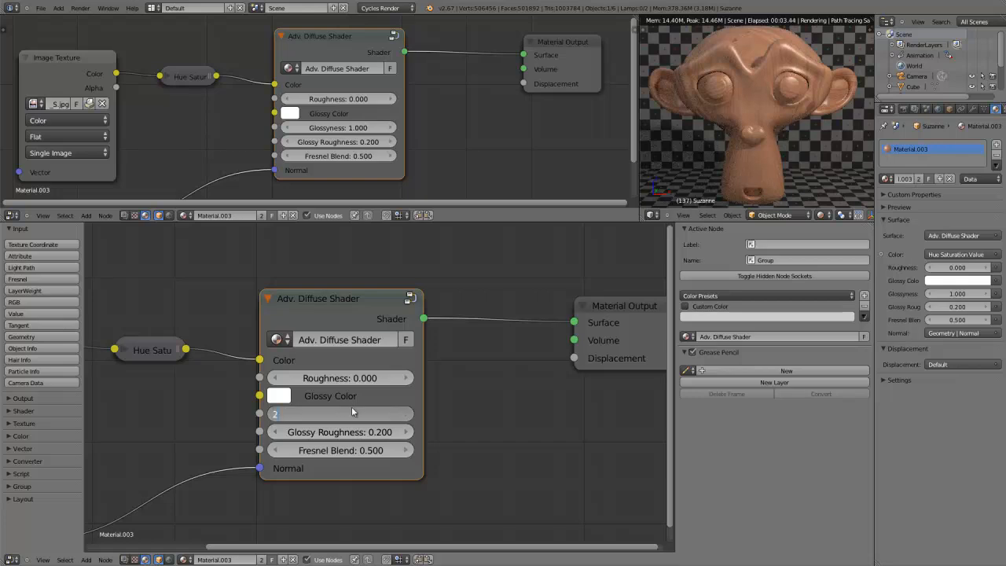
{"action": "key", "text": "Return"}
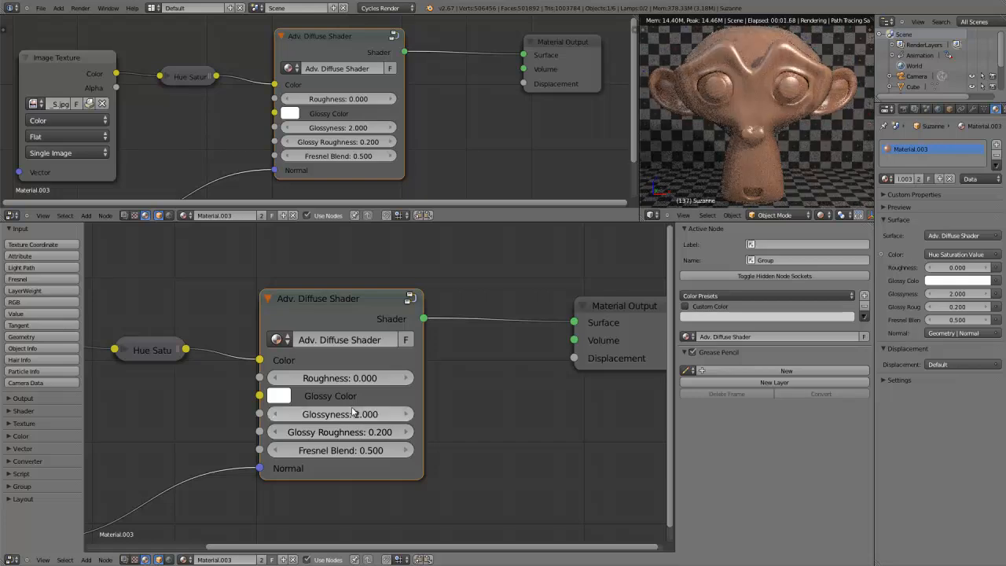
{"action": "left_click", "coordinate": [341, 418]}
{"action": "type", "text": "1"}
{"action": "key", "text": "Return"}
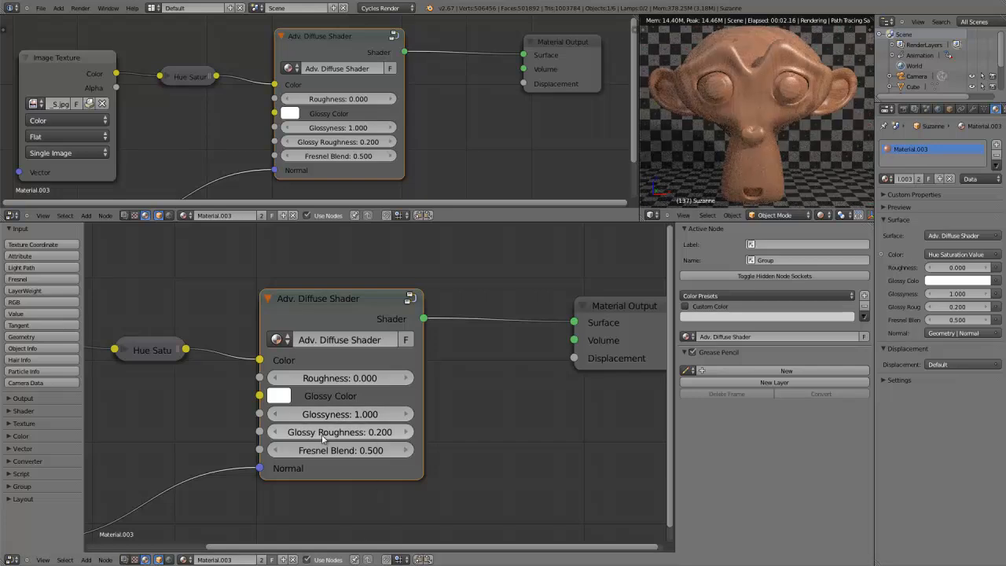
Lower the Adv. Diffuse Shader's Glossy Roughness to 0 and examine the reflections on the rendered Suzanne
{"action": "left_click", "coordinate": [279, 432]}
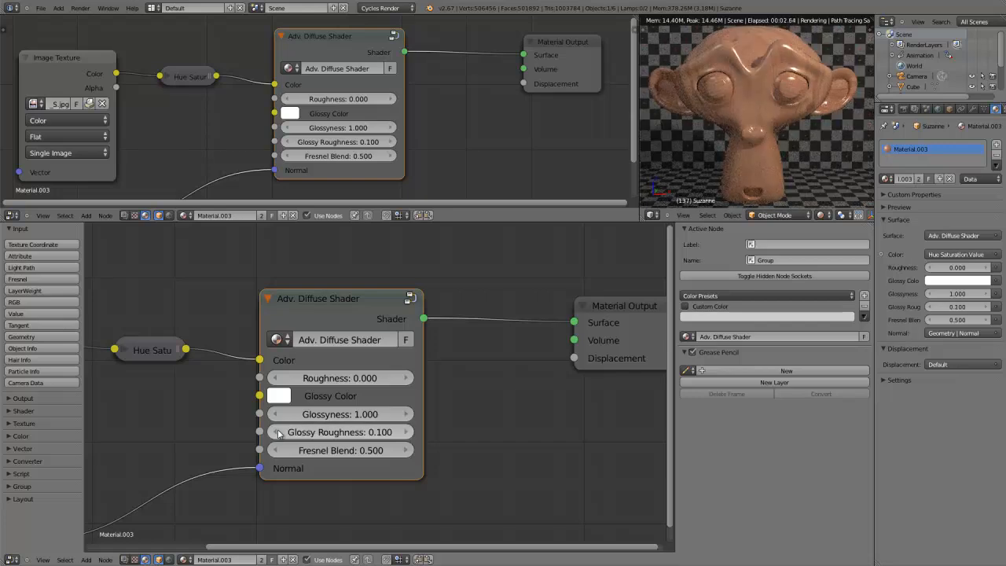
{"action": "left_click", "coordinate": [278, 432]}
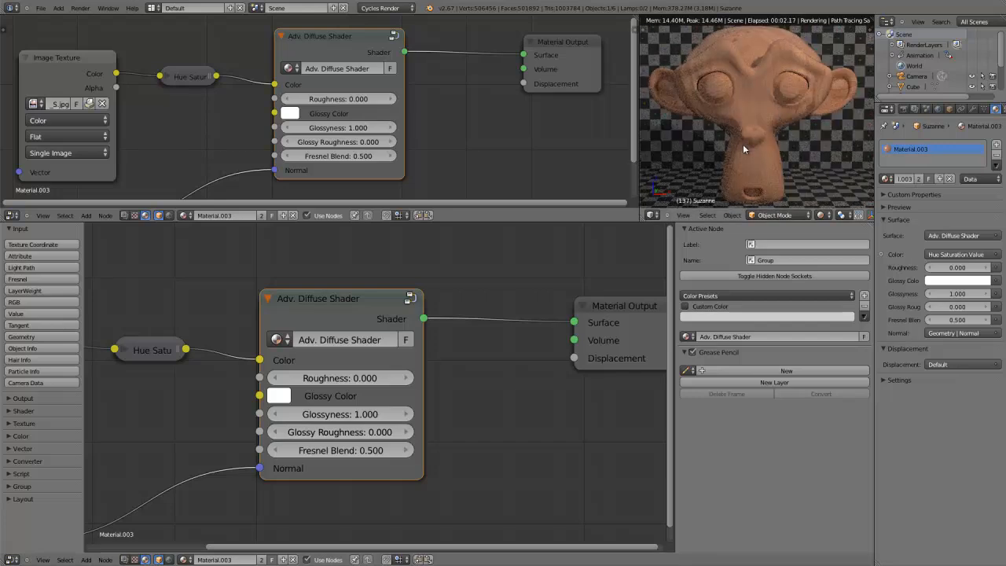
{"action": "scroll", "coordinate": [743, 149], "scroll_direction": "up", "scroll_amount": 1}
{"action": "middle_click_drag", "start_coordinate": [756, 168], "coordinate": [751, 82], "text": "shift"}
{"action": "scroll", "coordinate": [750, 77], "scroll_direction": "up", "scroll_amount": 2}
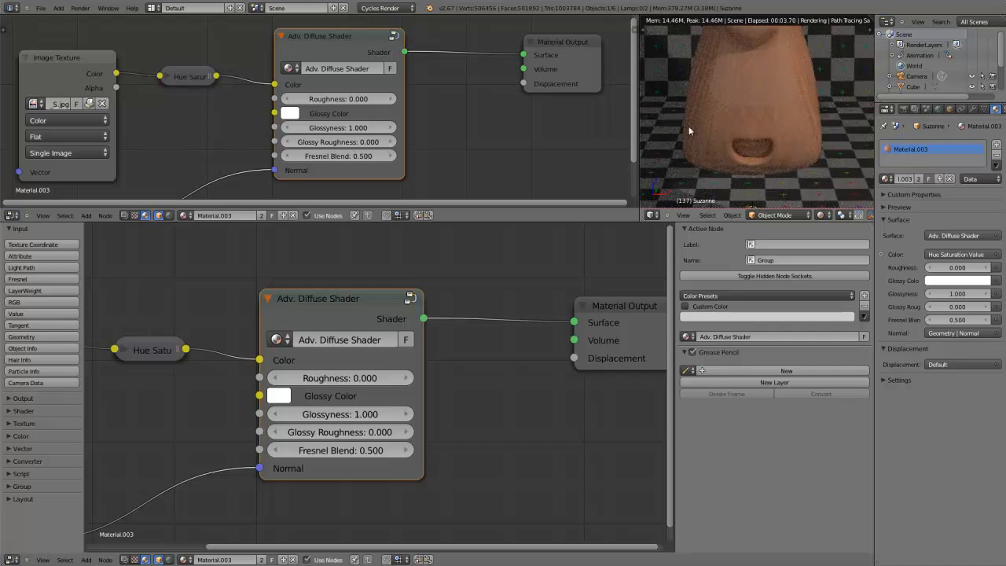
{"action": "scroll", "coordinate": [757, 96], "scroll_direction": "down", "scroll_amount": 1}
{"action": "middle_click_drag", "start_coordinate": [751, 70], "coordinate": [744, 163], "text": "shift"}
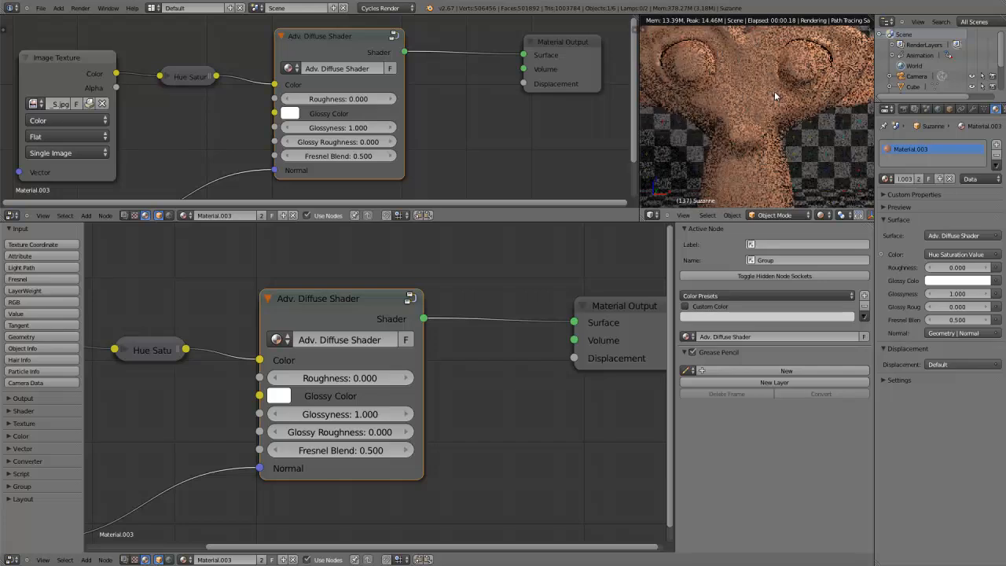
{"action": "middle_click_drag", "start_coordinate": [742, 88], "coordinate": [751, 103], "text": "shift"}
{"action": "scroll", "coordinate": [751, 103], "scroll_direction": "down", "scroll_amount": 1}
{"action": "scroll", "coordinate": [752, 104], "scroll_direction": "down", "scroll_amount": 5, "text": "shift"}
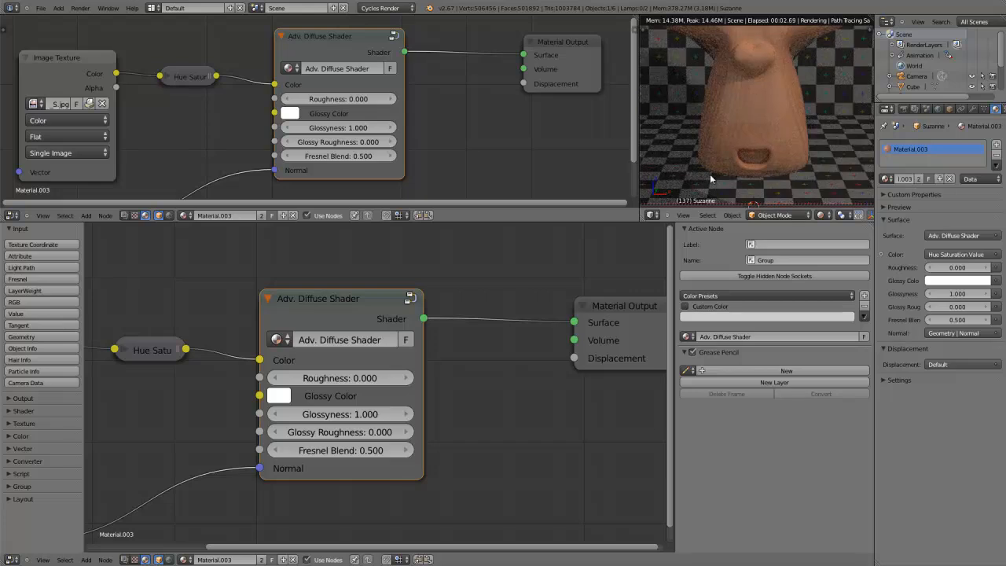
{"action": "middle_click_drag", "start_coordinate": [806, 91], "coordinate": [761, 105]}
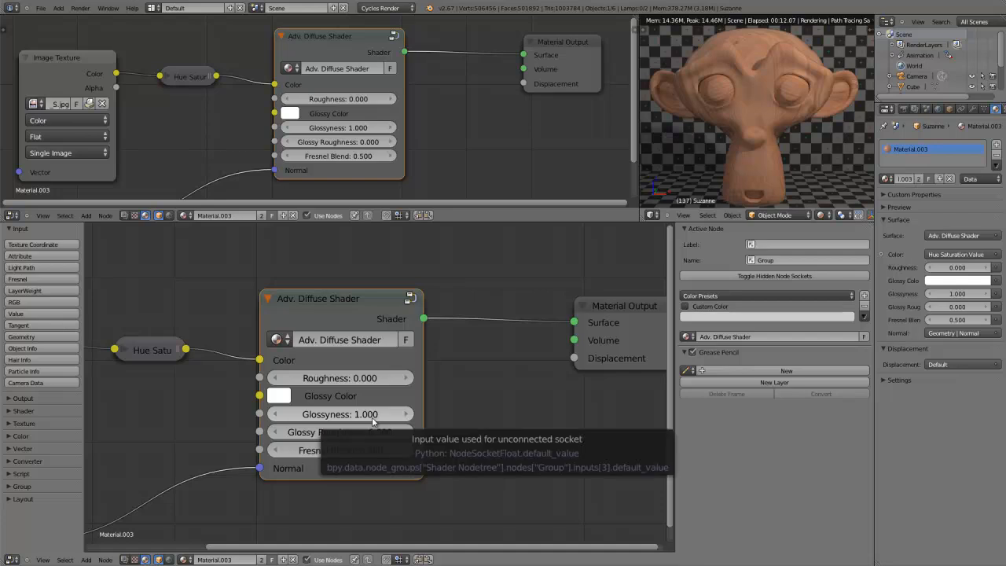
Disconnect the Hue Saturation node from the Adv. Diffuse Shader's Color input and set that color to deep blue
{"action": "left_click_drag", "start_coordinate": [258, 358], "coordinate": [235, 360]}
{"action": "left_click", "coordinate": [279, 360]}
{"action": "left_click_drag", "start_coordinate": [369, 164], "coordinate": [391, 154]}
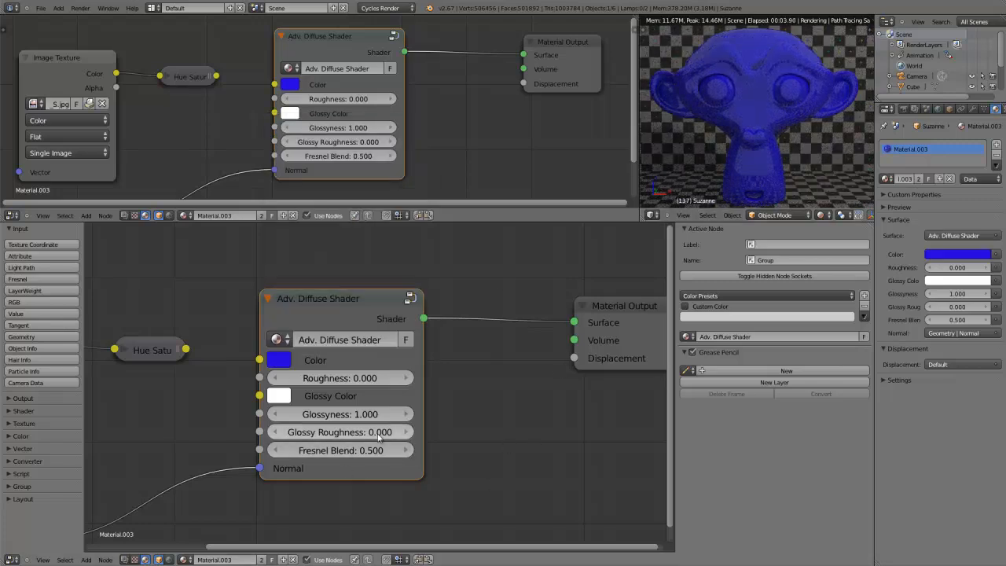
Raise the Adv. Diffuse Shader's Glossy Roughness to 0.2 and set its Glossyness to 0.5
{"action": "left_click", "coordinate": [407, 432]}
{"action": "left_click", "coordinate": [407, 432]}
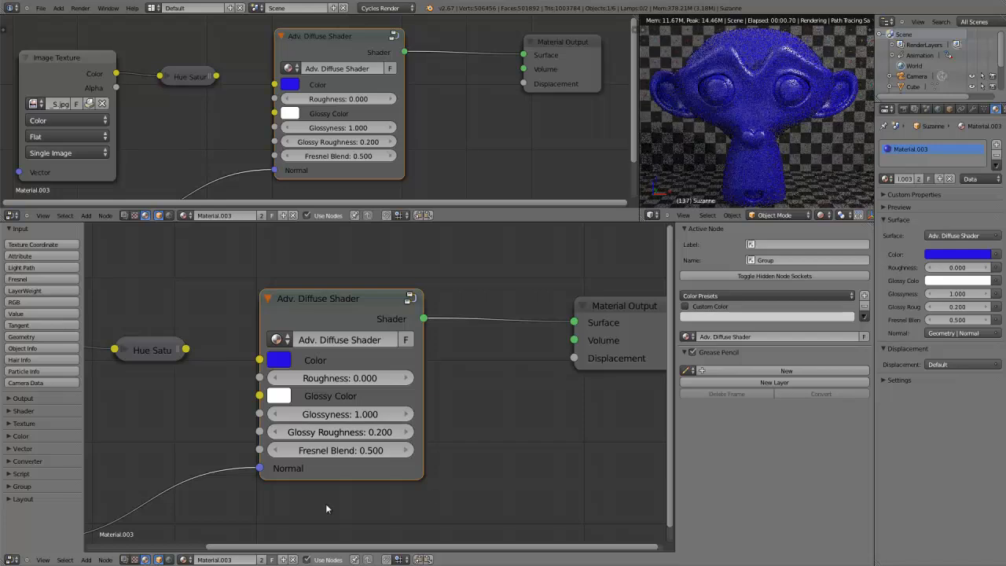
{"action": "left_click", "coordinate": [340, 414]}
{"action": "type", "text": "0."}
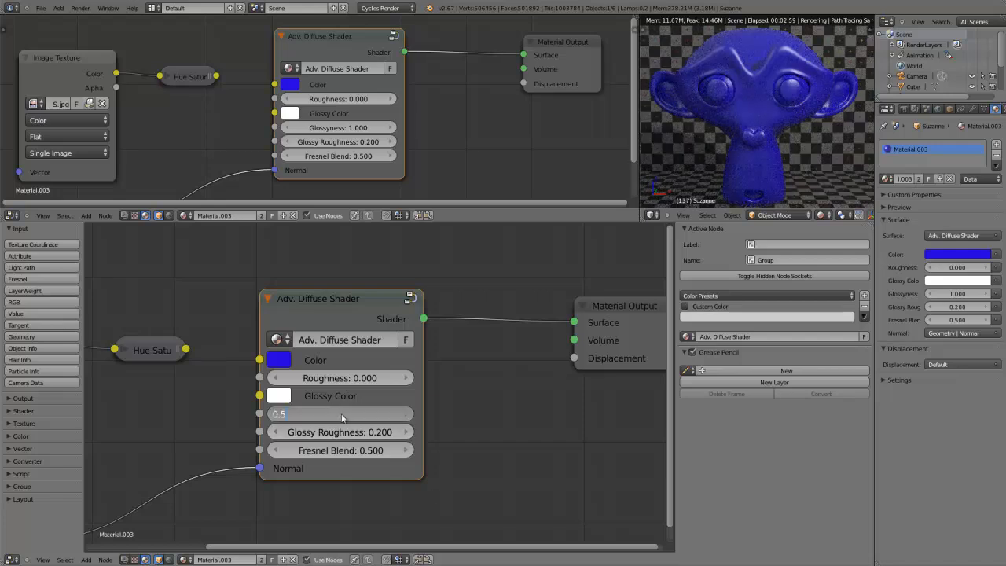
{"action": "type", "text": "5"}
{"action": "key", "text": "Return"}
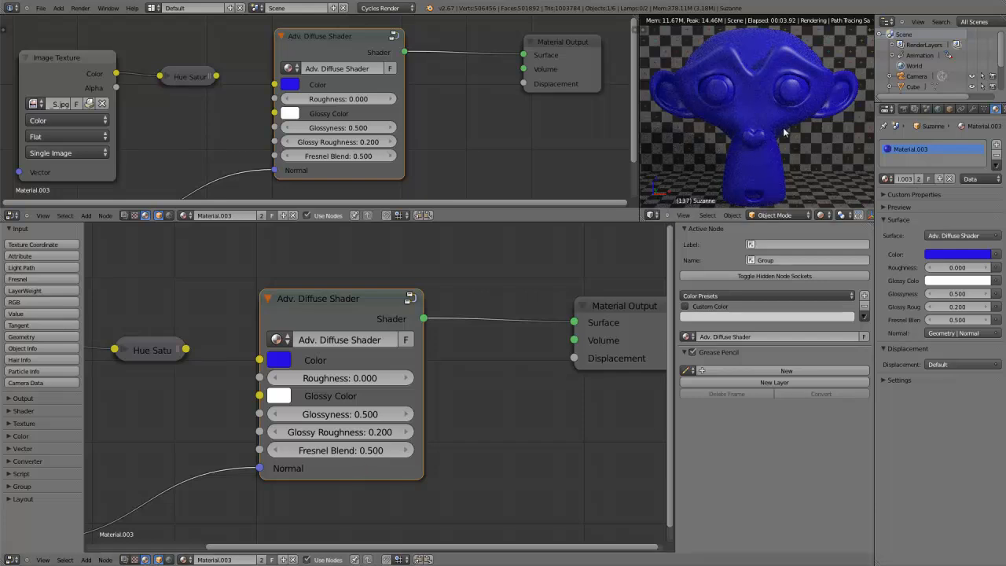
Set the Adv. Diffuse Shader's Glossy Roughness to 0.1
{"action": "left_click", "coordinate": [340, 431]}
{"action": "type", "text": "0.1"}
{"action": "key", "text": "Return"}
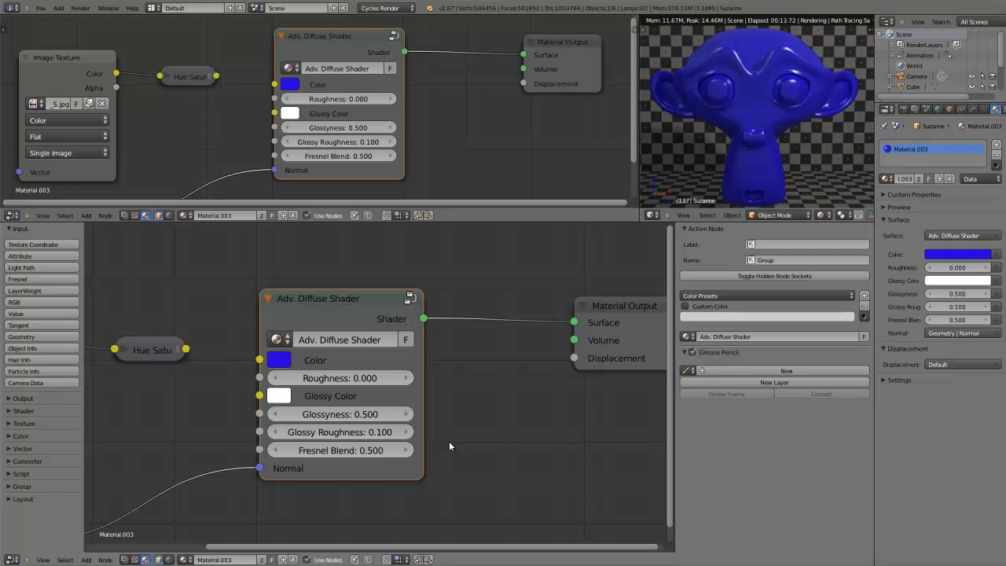
Widen the Properties editor slightly so the material's surface input names have more room
{"action": "scroll", "coordinate": [421, 406], "scroll_direction": "down", "scroll_amount": 2}
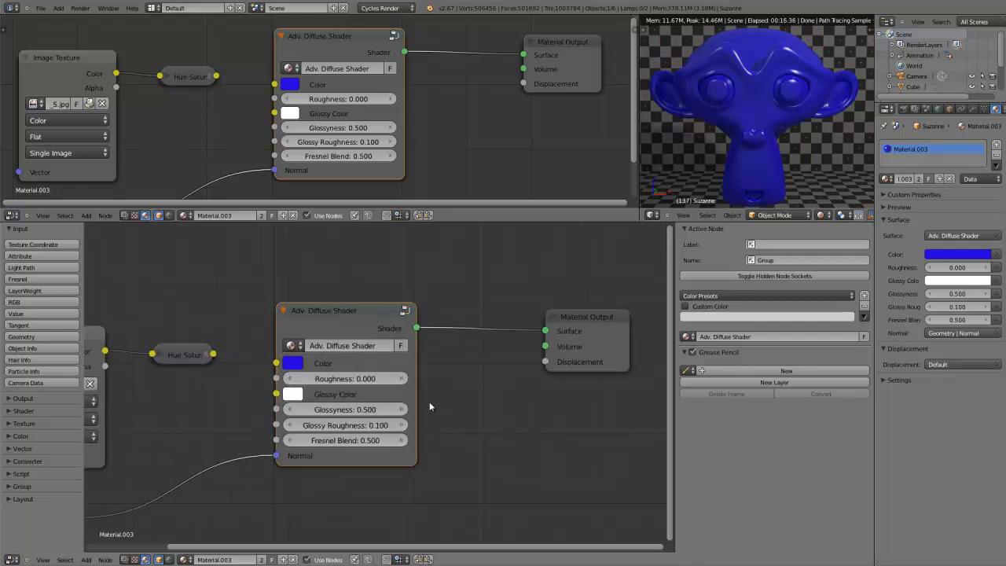
{"action": "scroll", "coordinate": [432, 397], "scroll_direction": "up", "scroll_amount": 2}
{"action": "scroll", "coordinate": [431, 393], "scroll_direction": "down", "scroll_amount": 3}
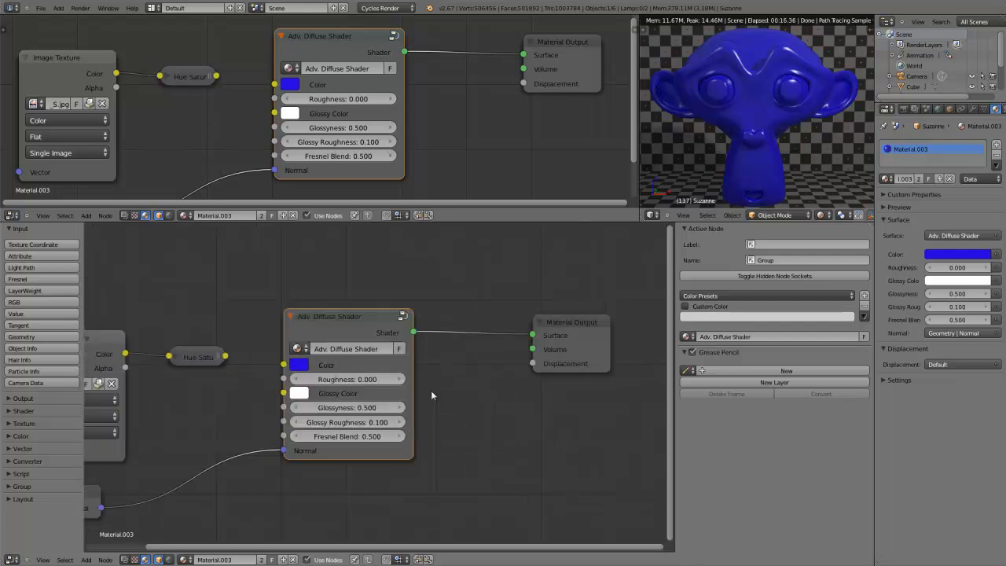
{"action": "scroll", "coordinate": [431, 390], "scroll_direction": "up", "scroll_amount": 1}
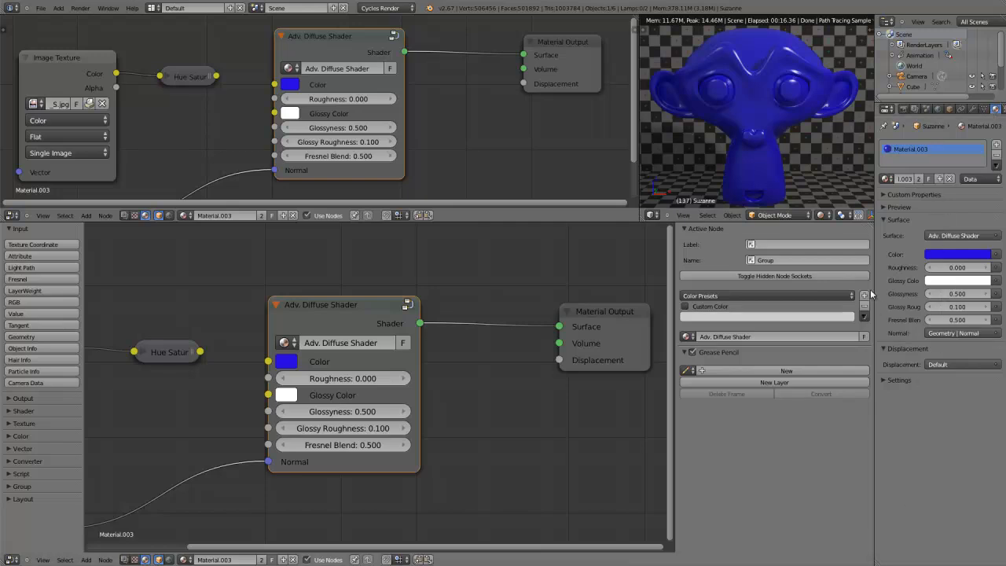
{"action": "left_click_drag", "start_coordinate": [874, 281], "coordinate": [865, 281]}
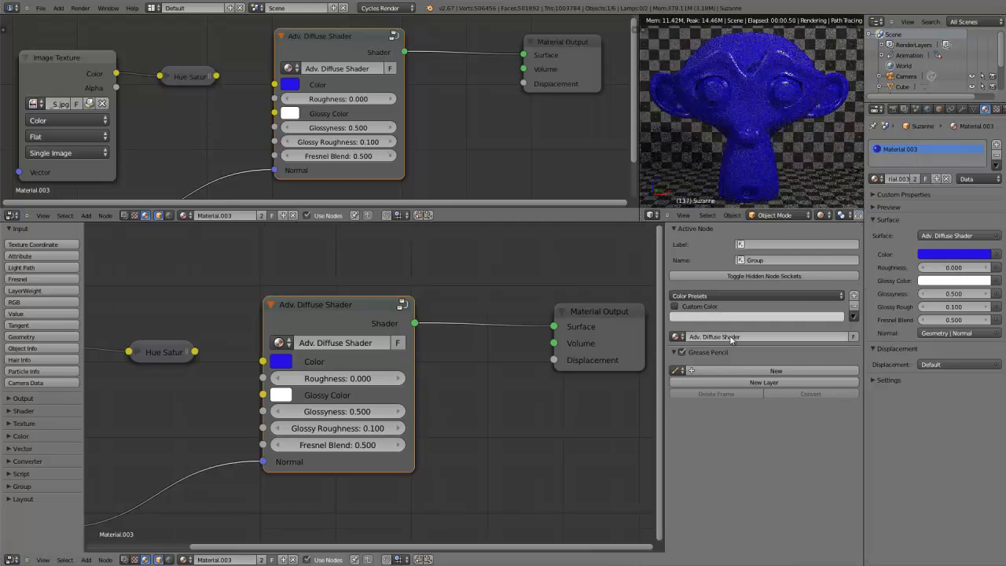
Delete the Adv. Diffuse Shader, Geometry, Image Texture and Hue Saturation nodes, leaving only the Material Output
{"action": "scroll", "coordinate": [346, 369], "scroll_direction": "down", "scroll_amount": 3}
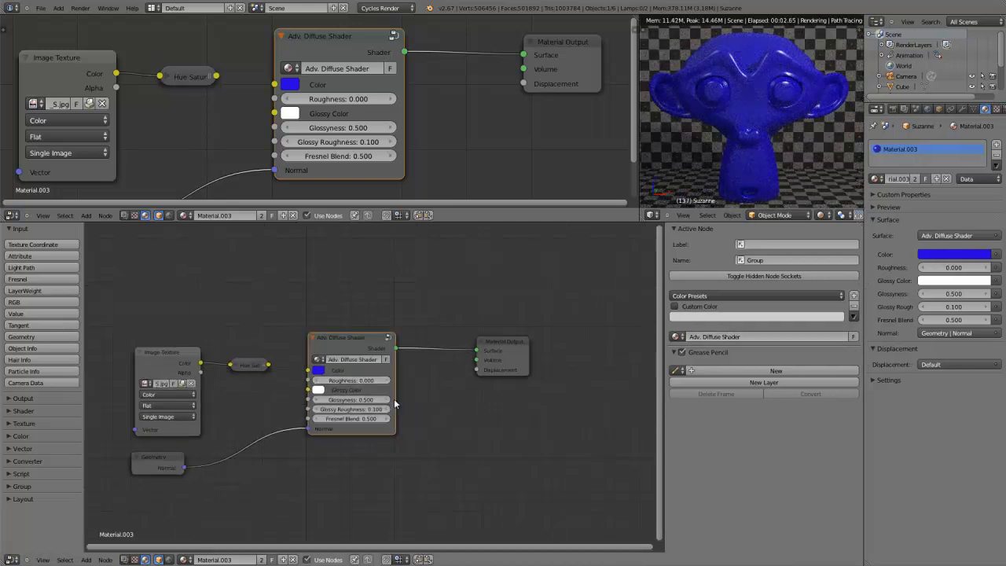
{"action": "scroll", "coordinate": [397, 409], "scroll_direction": "up", "scroll_amount": 3}
{"action": "scroll", "coordinate": [397, 409], "scroll_direction": "down", "scroll_amount": 3}
{"action": "key", "text": "x"}
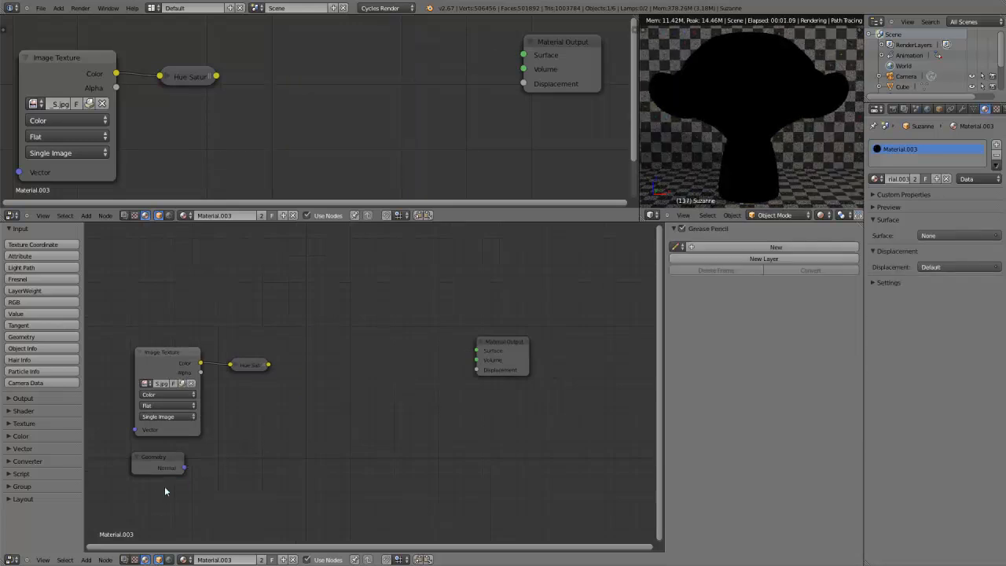
{"action": "left_click", "coordinate": [162, 467]}
{"action": "key", "text": "x"}
{"action": "left_click", "coordinate": [178, 371]}
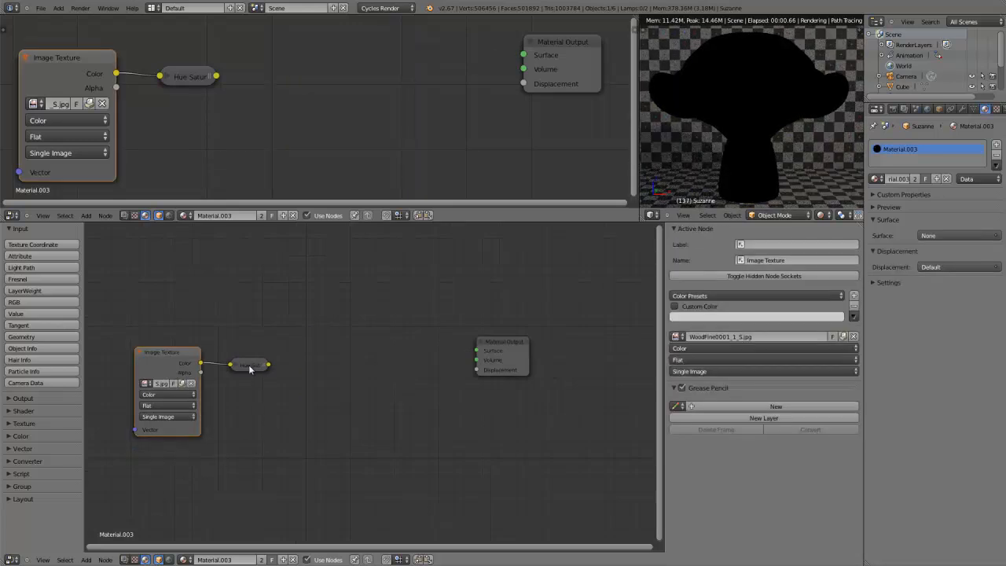
{"action": "key", "text": "x"}
{"action": "left_click", "coordinate": [252, 368]}
{"action": "key", "text": "x"}
Assign the Adv. Diffuse Shader group's Shader output as the surface of Material.003 from the material properties
{"action": "scroll", "coordinate": [377, 381], "scroll_direction": "up", "scroll_amount": 3}
{"action": "middle_click_drag", "start_coordinate": [445, 369], "coordinate": [525, 373]}
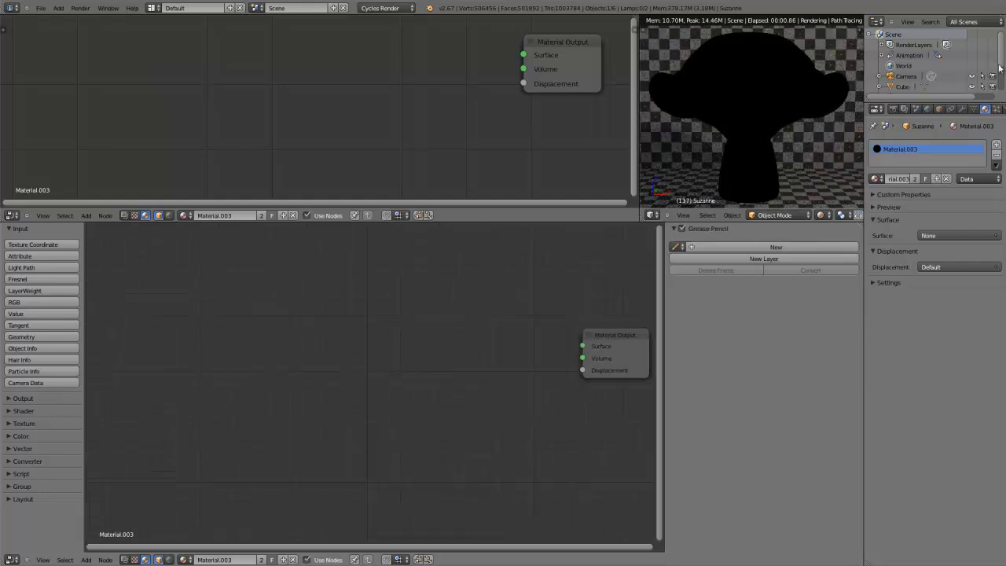
{"action": "middle_click_drag", "start_coordinate": [595, 339], "coordinate": [504, 336]}
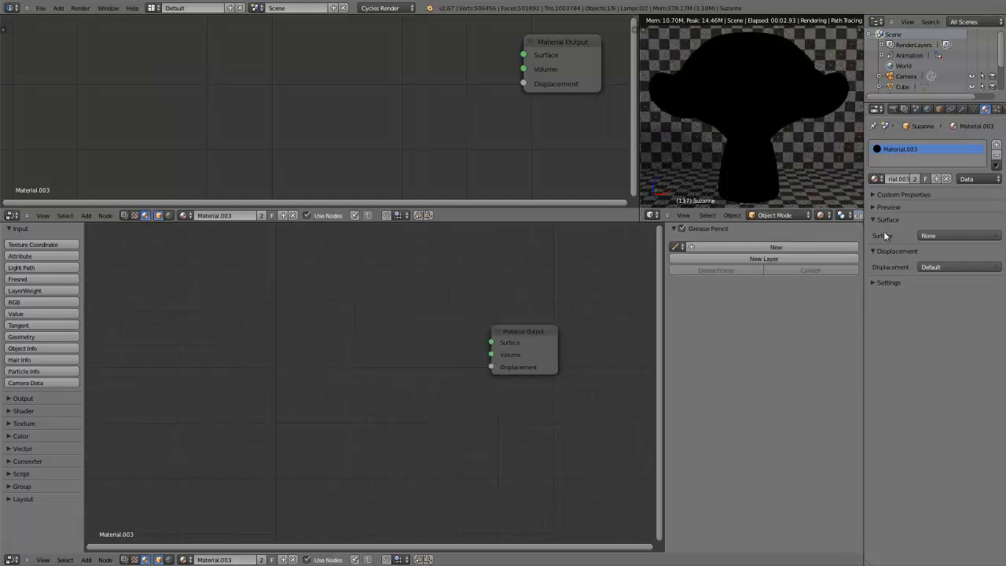
{"action": "left_click", "coordinate": [955, 236]}
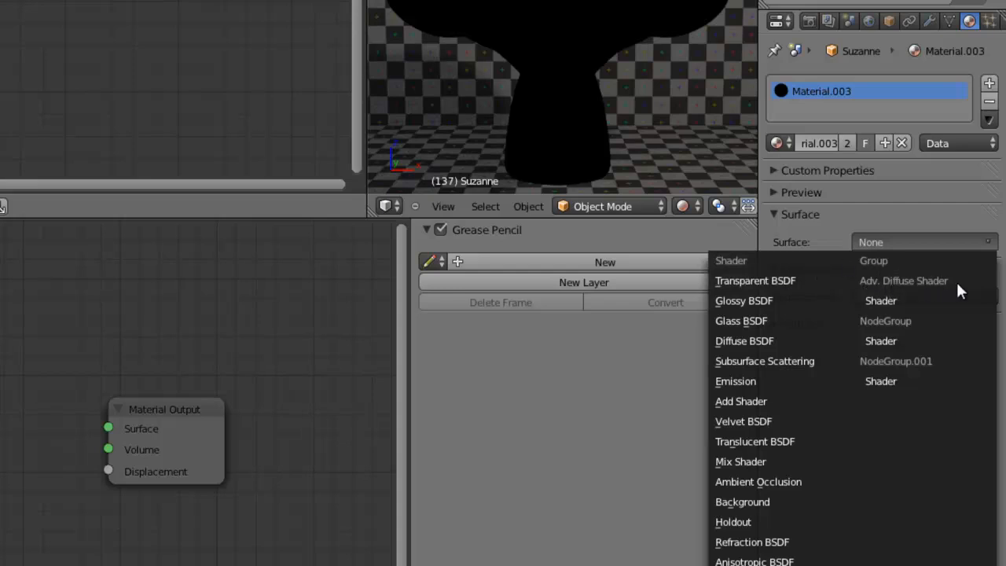
{"action": "left_click", "coordinate": [879, 301]}
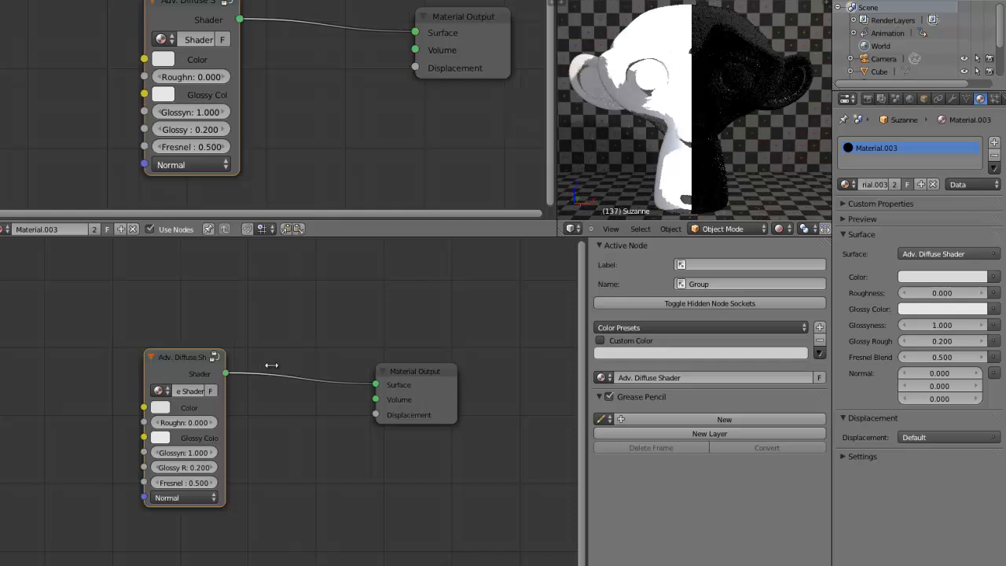
Widen the Adv. Diffuse Shader node and rename the group's Shader output to Diffuse
{"action": "left_click_drag", "start_coordinate": [271, 365], "coordinate": [279, 364]}
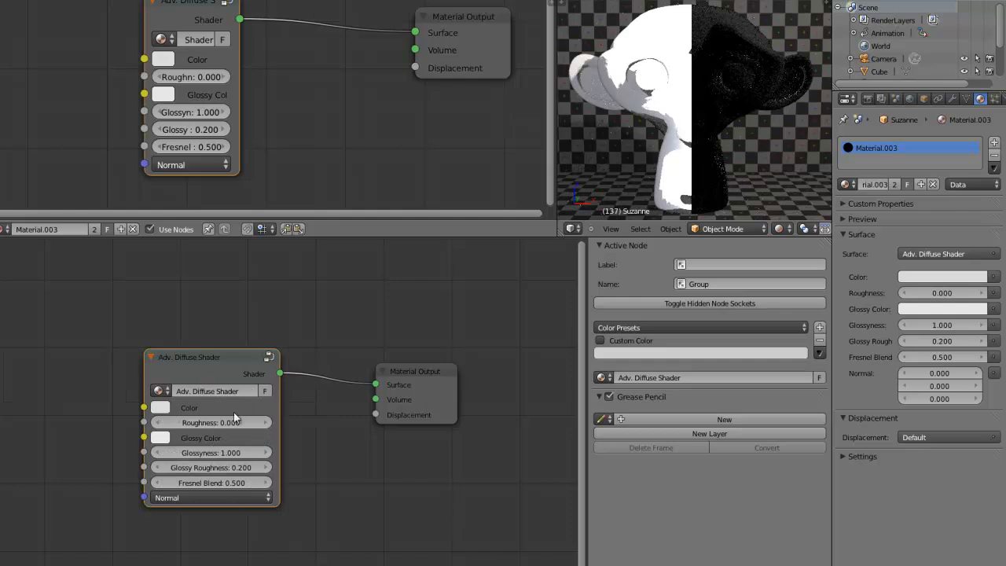
{"action": "key", "text": "Tab"}
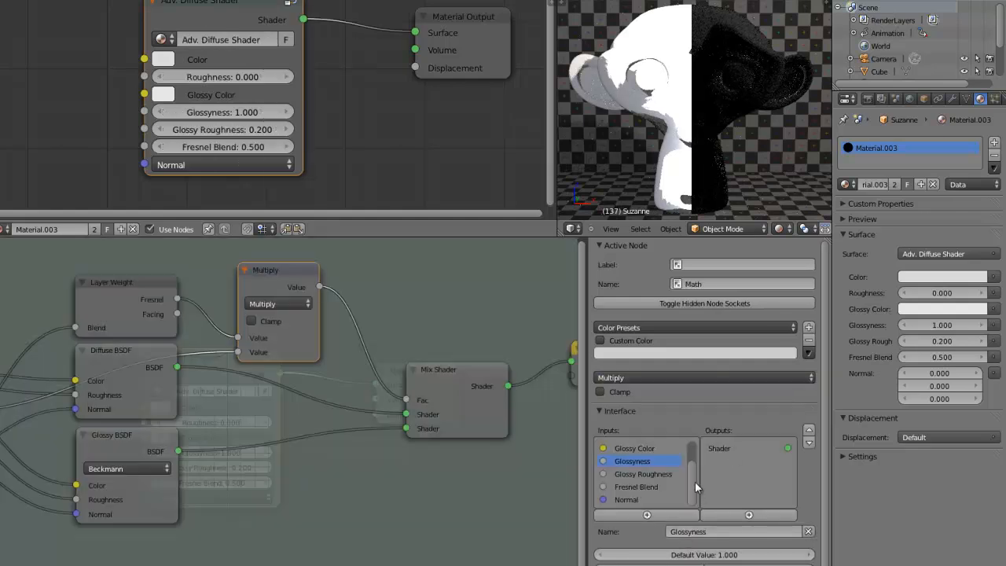
{"action": "left_click", "coordinate": [728, 448]}
{"action": "left_click", "coordinate": [710, 532]}
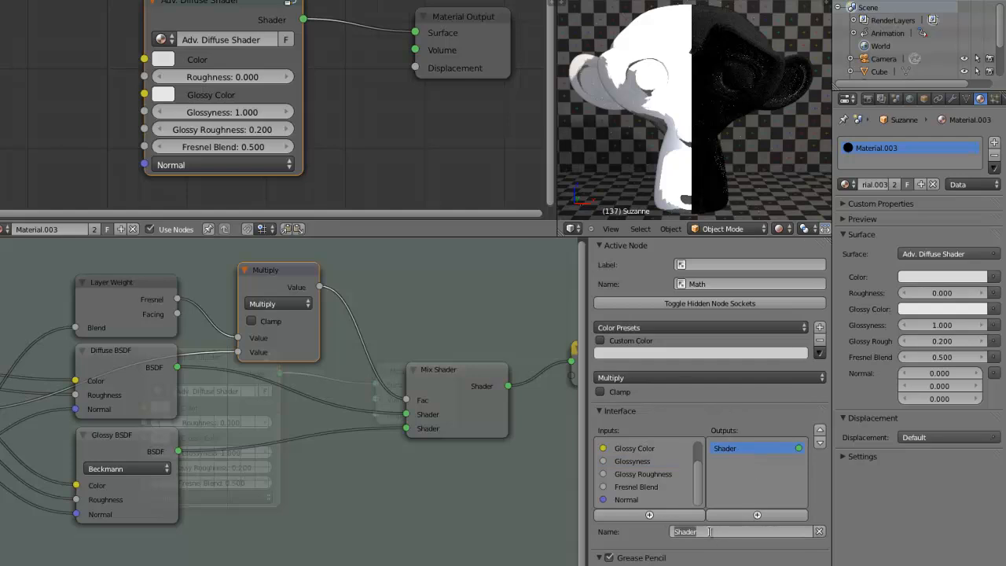
{"action": "type", "text": "B"}
{"action": "key", "text": "Return"}
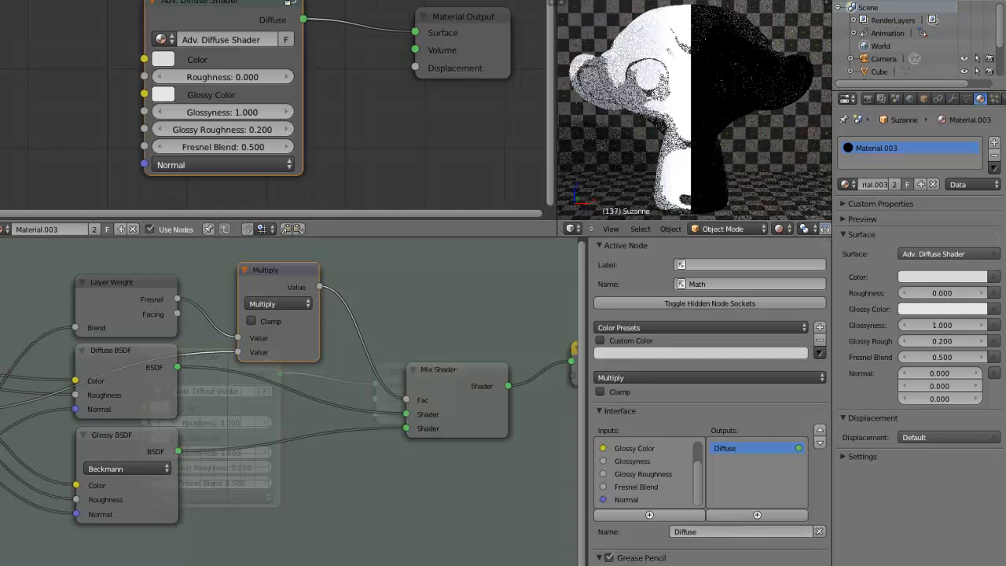
{"action": "key", "text": "Tab"}
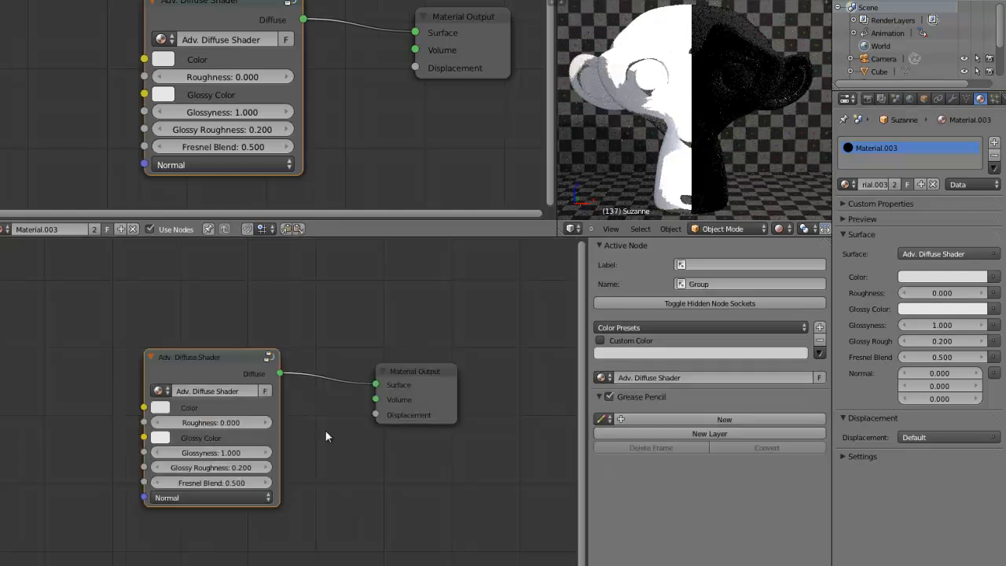
Delete the group node, reassign Adv. Diffuse Shader's Diffuse output as the material's surface, and widen the new node
{"action": "key", "text": "x"}
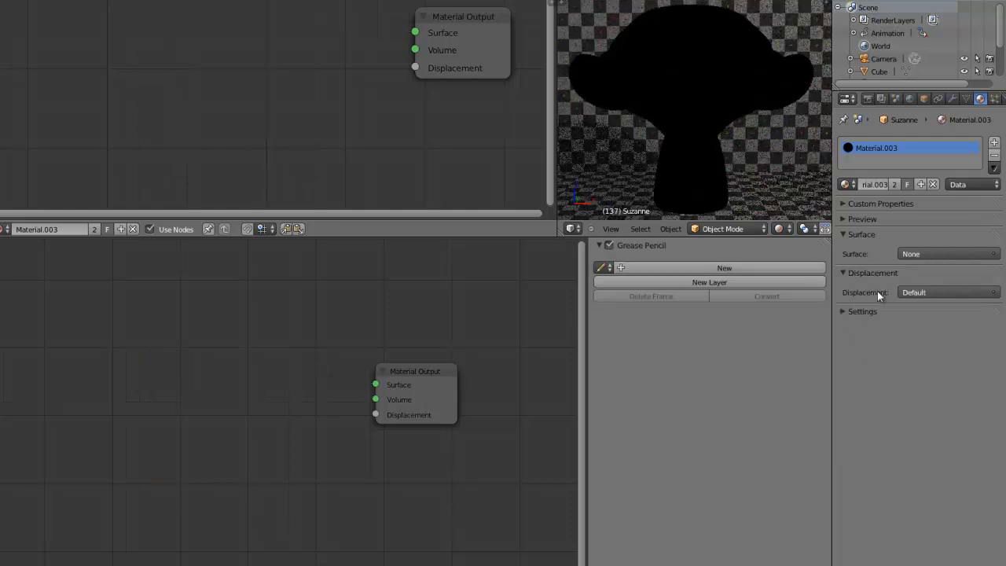
{"action": "left_click", "coordinate": [953, 254]}
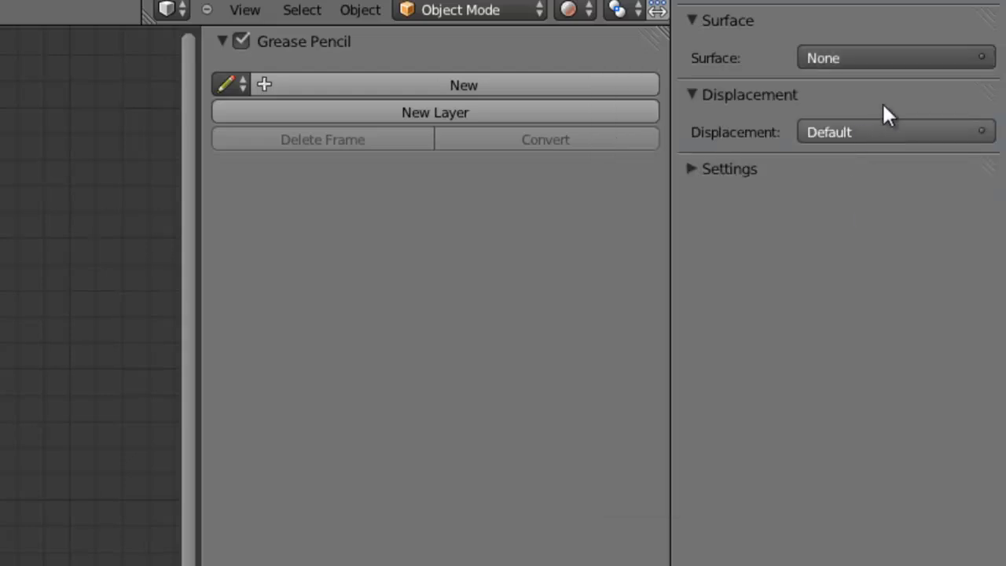
{"action": "left_click", "coordinate": [895, 56]}
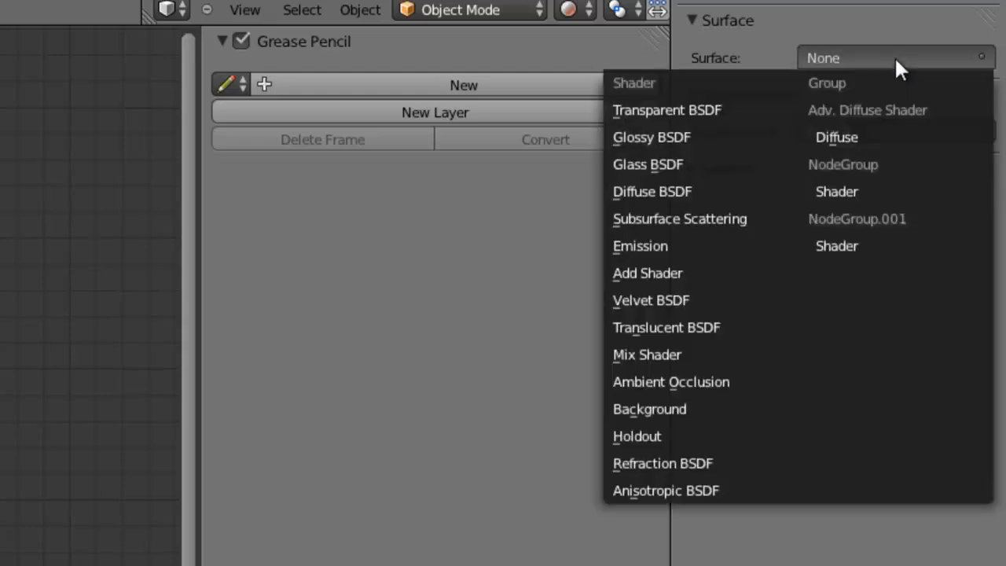
{"action": "left_click", "coordinate": [864, 140]}
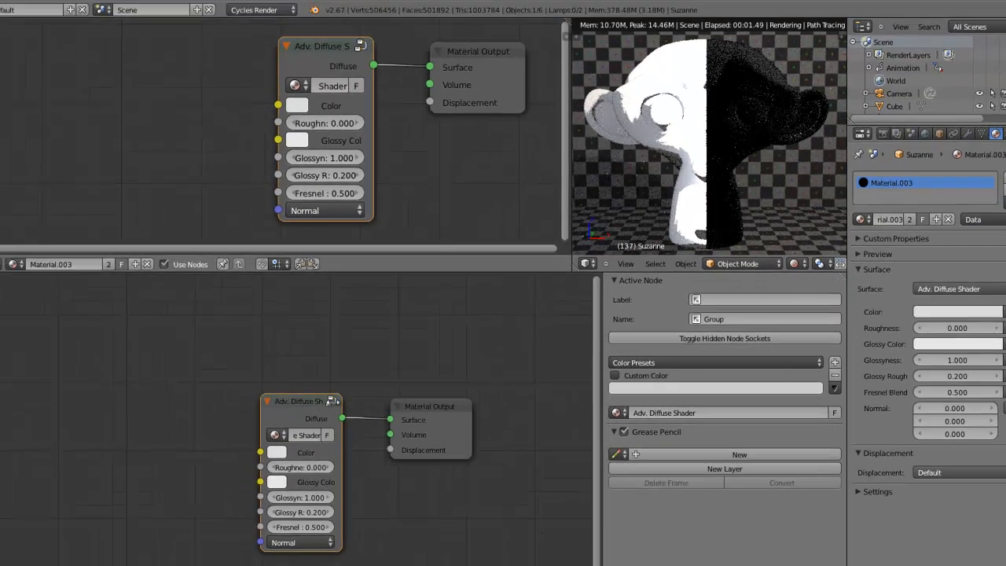
{"action": "left_click_drag", "start_coordinate": [341, 404], "coordinate": [288, 405]}
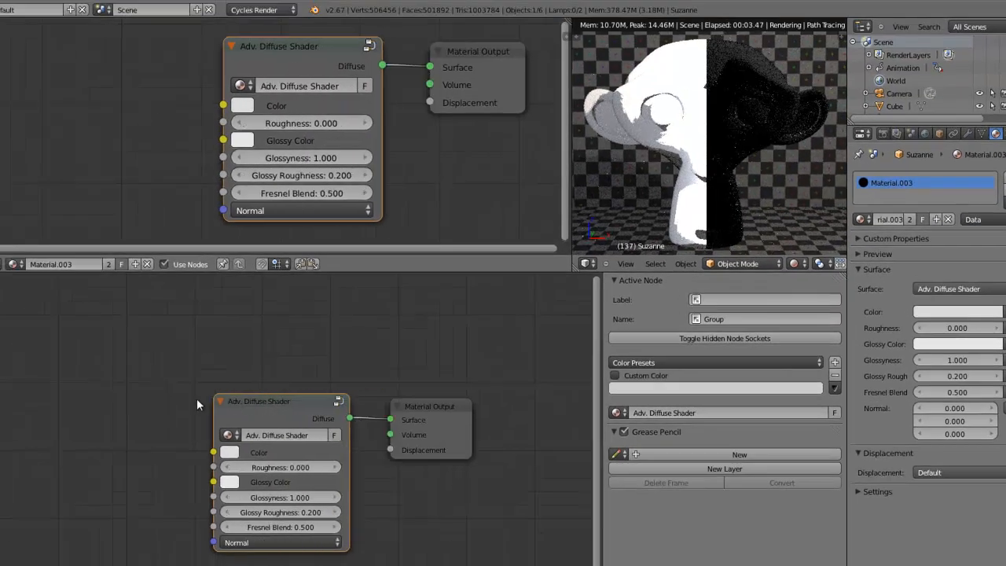
{"action": "left_click_drag", "start_coordinate": [197, 400], "coordinate": [210, 395]}
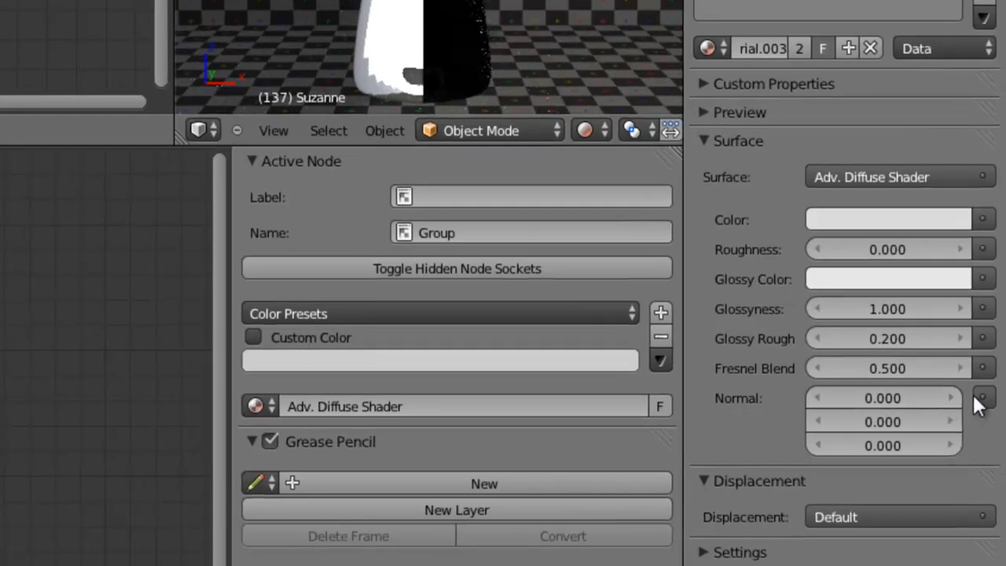
Link the surface's Normal input to the Geometry Normal output and change its Color to blue
{"action": "left_click", "coordinate": [1001, 406]}
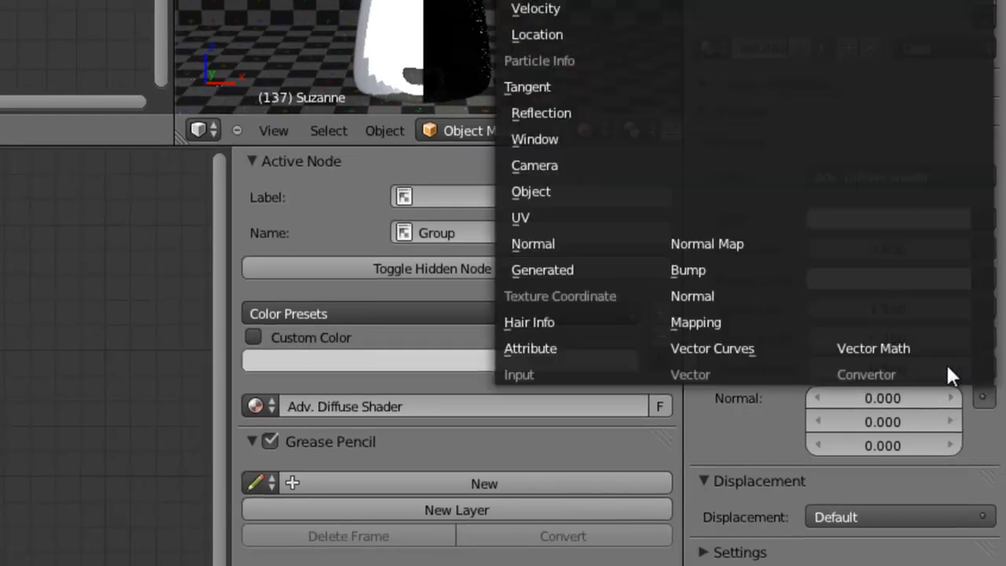
{"action": "left_click", "coordinate": [983, 398]}
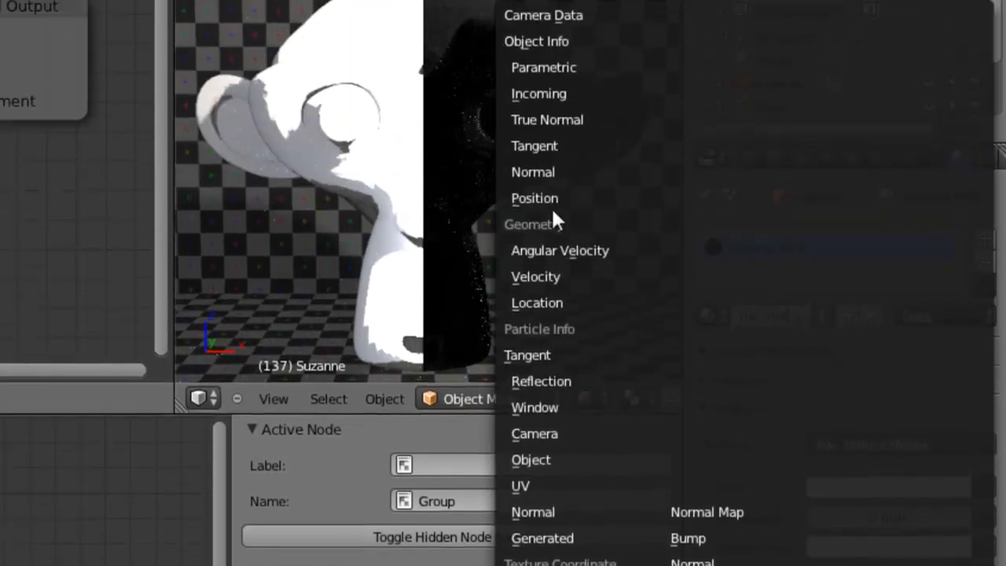
{"action": "left_click", "coordinate": [555, 173]}
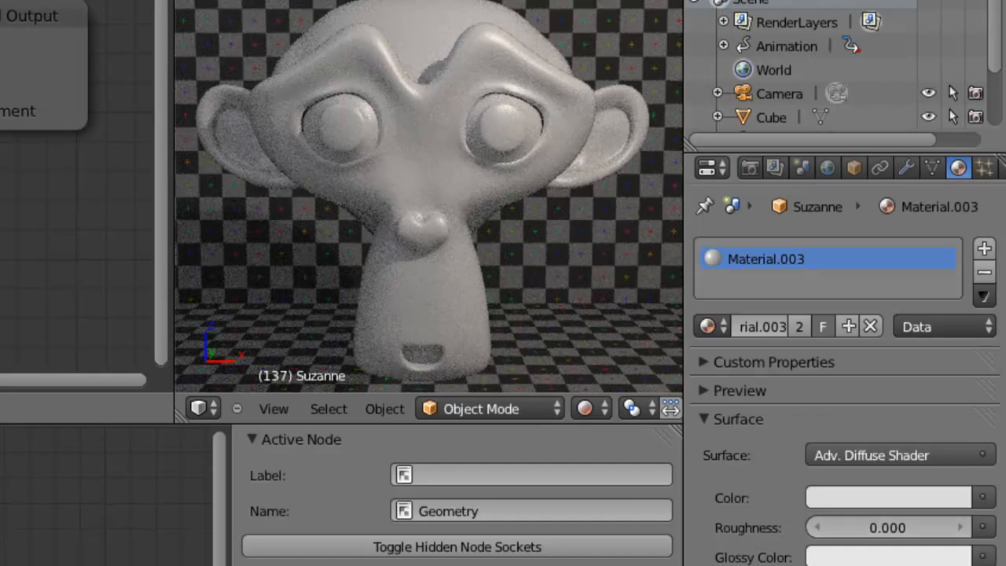
{"action": "left_click", "coordinate": [912, 496]}
{"action": "left_click_drag", "start_coordinate": [848, 231], "coordinate": [905, 187]}
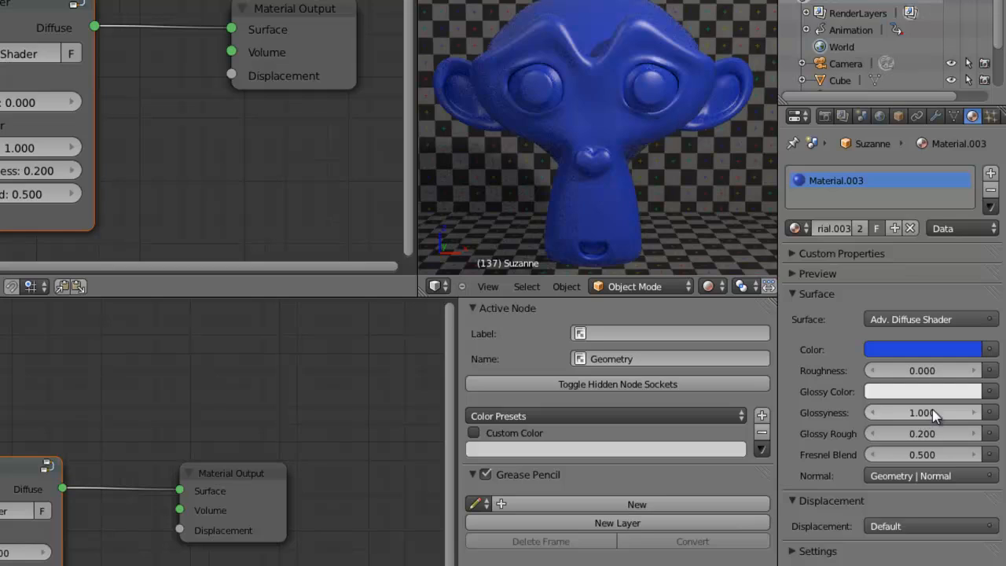
Test the material's Glossyness at 0 and at 0.5
{"action": "left_click", "coordinate": [922, 413]}
{"action": "type", "text": "0"}
{"action": "key", "text": "Return"}
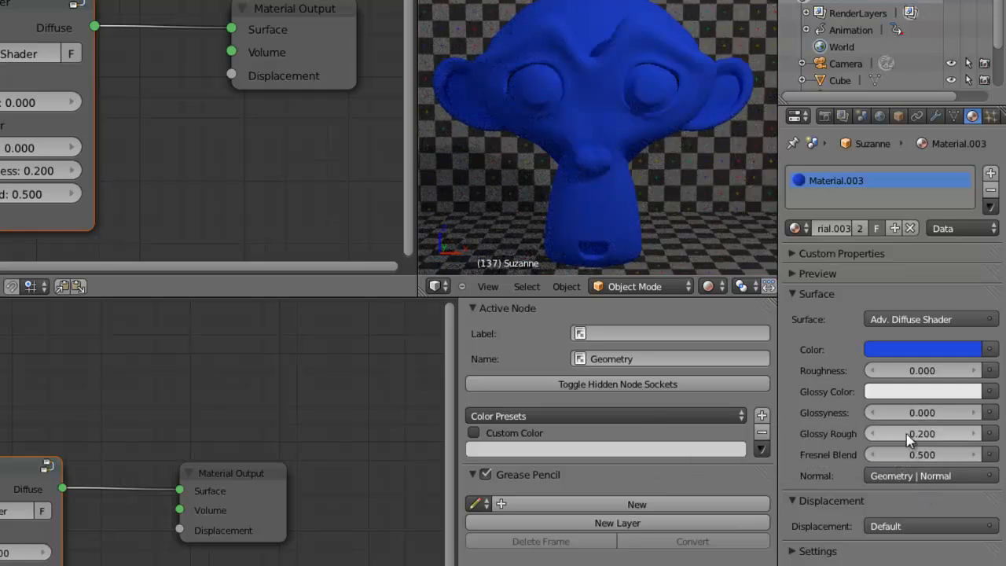
{"action": "left_click", "coordinate": [927, 415]}
{"action": "key", "text": "BackSpace"}
{"action": "key", "text": "BackSpace"}
{"action": "type", "text": ".1"}
{"action": "key", "text": "BackSpace"}
{"action": "type", "text": "5"}
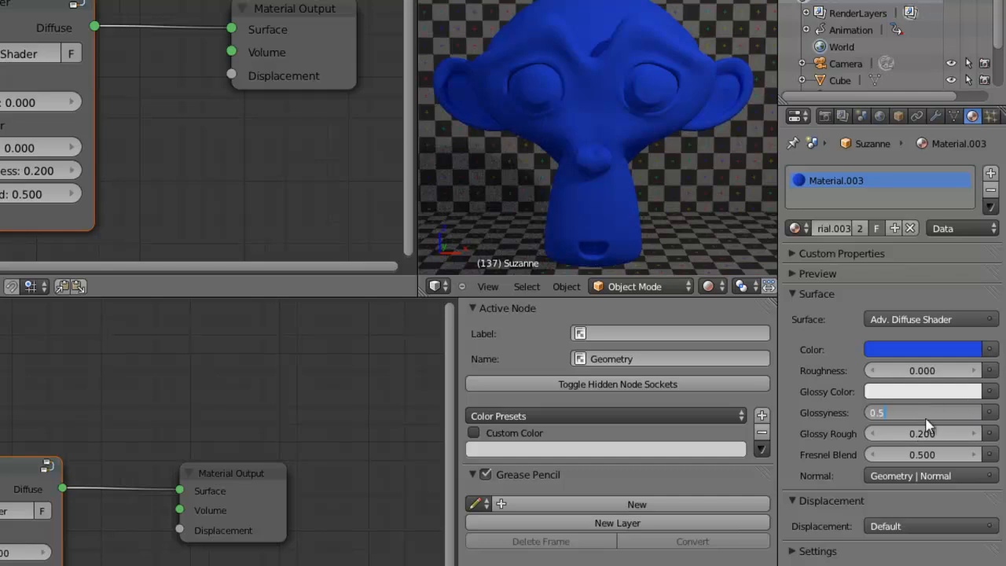
{"action": "key", "text": "Return"}
Lower the material's Glossy Roughness to 0 and set its Glossyness to 1
{"action": "left_click", "coordinate": [872, 434]}
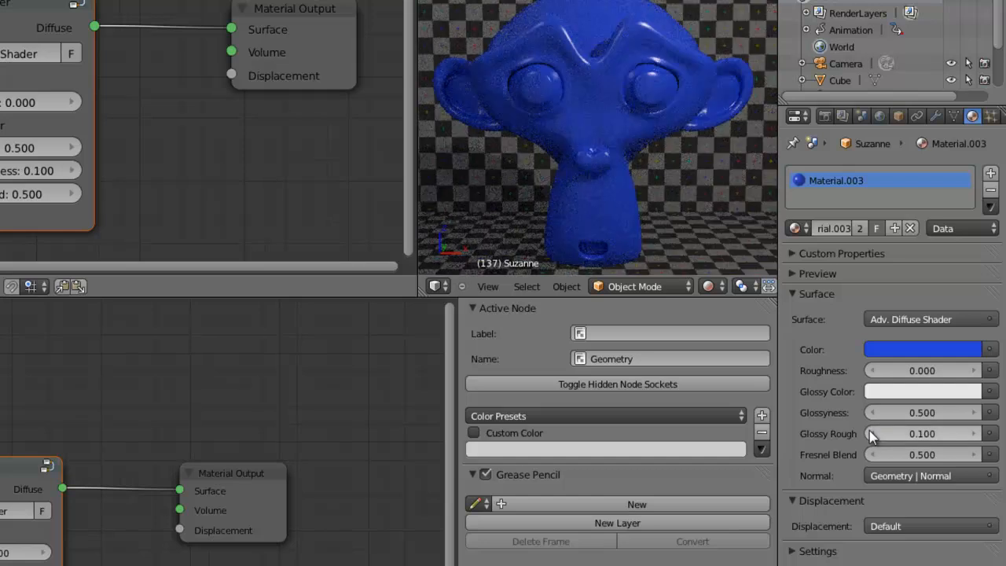
{"action": "left_click", "coordinate": [872, 434]}
{"action": "left_click", "coordinate": [927, 413]}
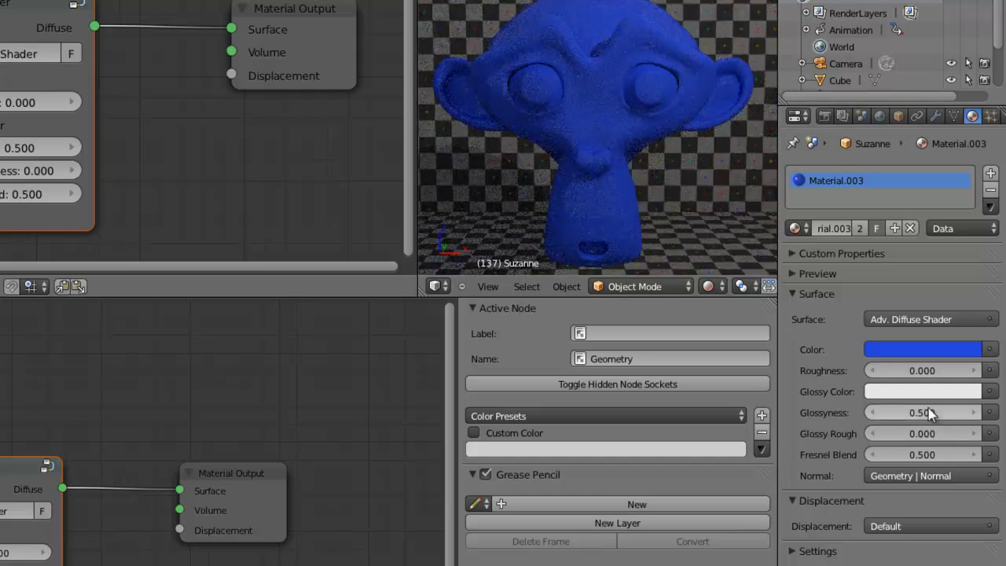
{"action": "type", "text": "1"}
{"action": "key", "text": "Return"}
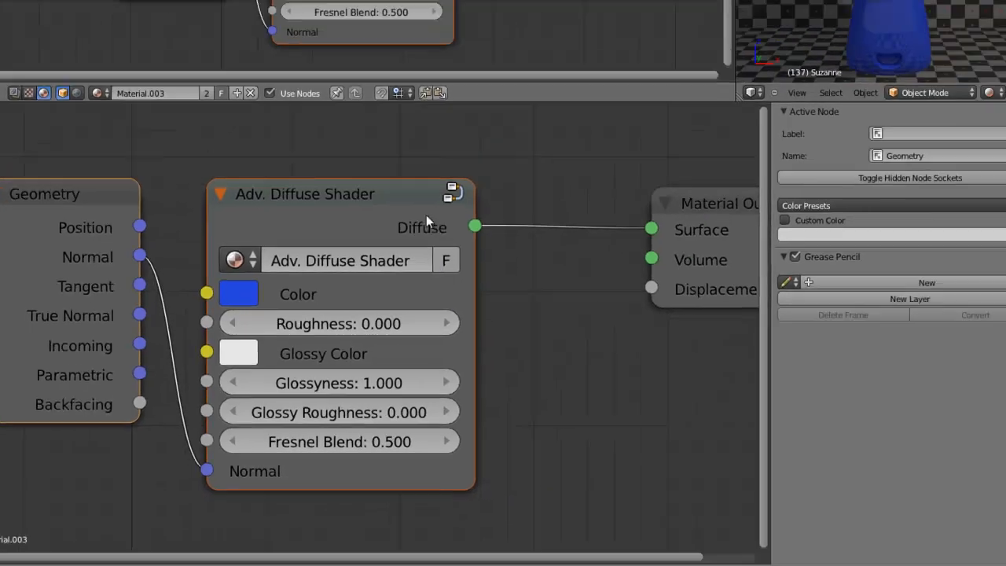
Open the Adv. Diffuse Shader group for editing in the lower node editor
{"action": "key", "text": "Tab"}
{"action": "scroll", "coordinate": [293, 253], "scroll_direction": "down", "scroll_amount": 5}
{"action": "scroll", "coordinate": [288, 297], "scroll_direction": "up", "scroll_amount": 3}
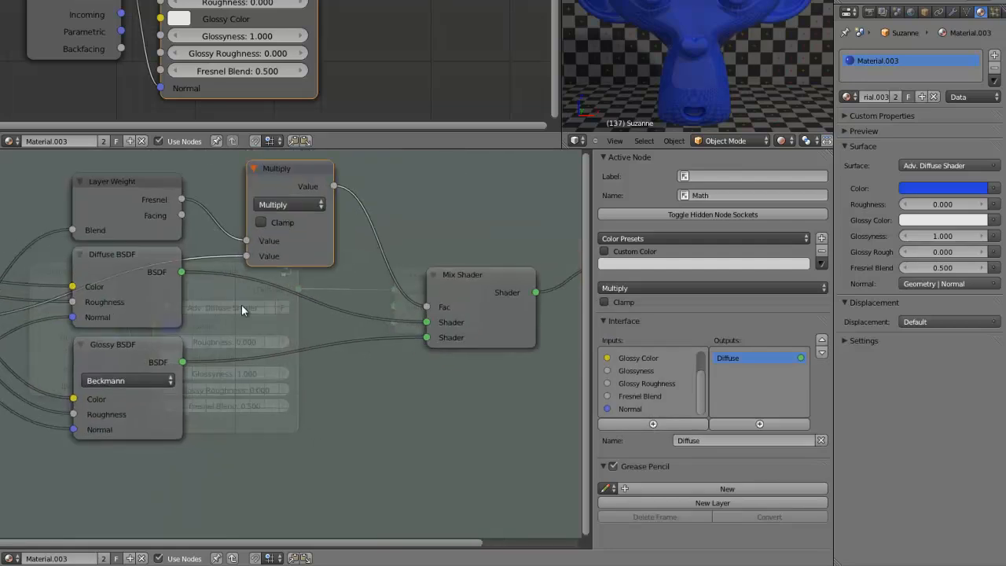
{"action": "middle_click_drag", "start_coordinate": [242, 305], "coordinate": [283, 321]}
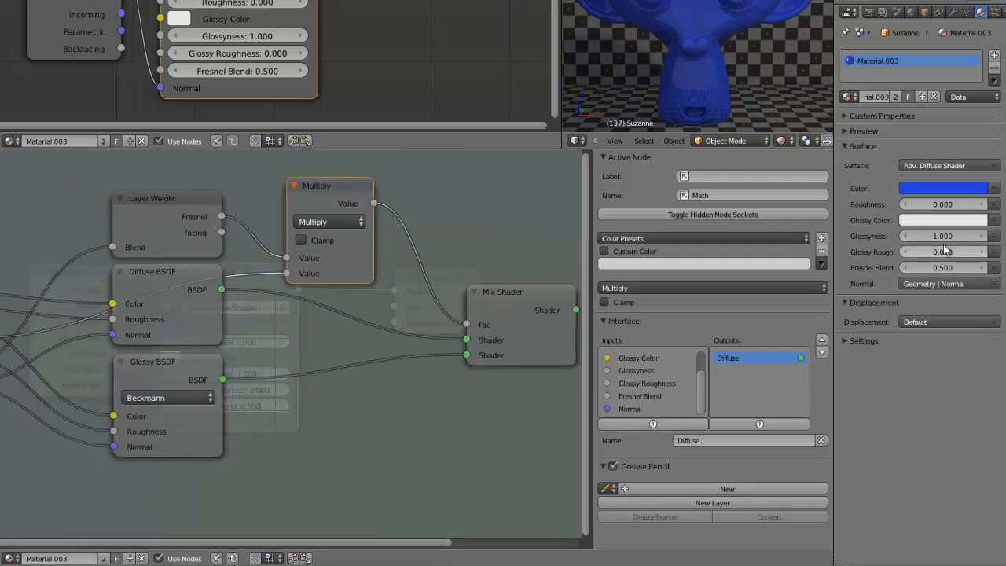
Test the material's Glossyness at its lower limit of -10000, then reset it to 0
{"action": "left_click_drag", "start_coordinate": [946, 239], "coordinate": [504, 258]}
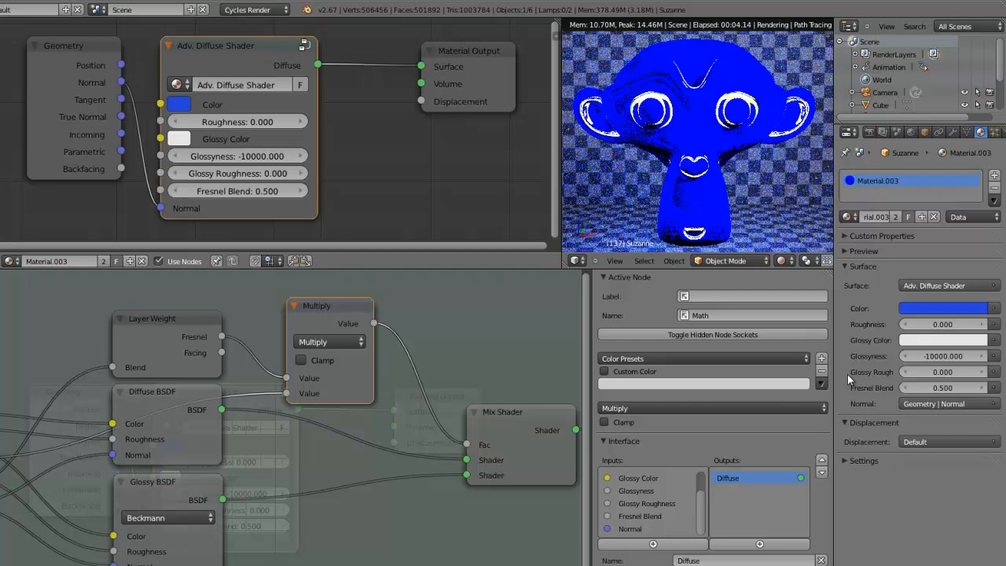
{"action": "left_click_drag", "start_coordinate": [930, 356], "coordinate": [950, 357]}
{"action": "key", "text": "BackSpace"}
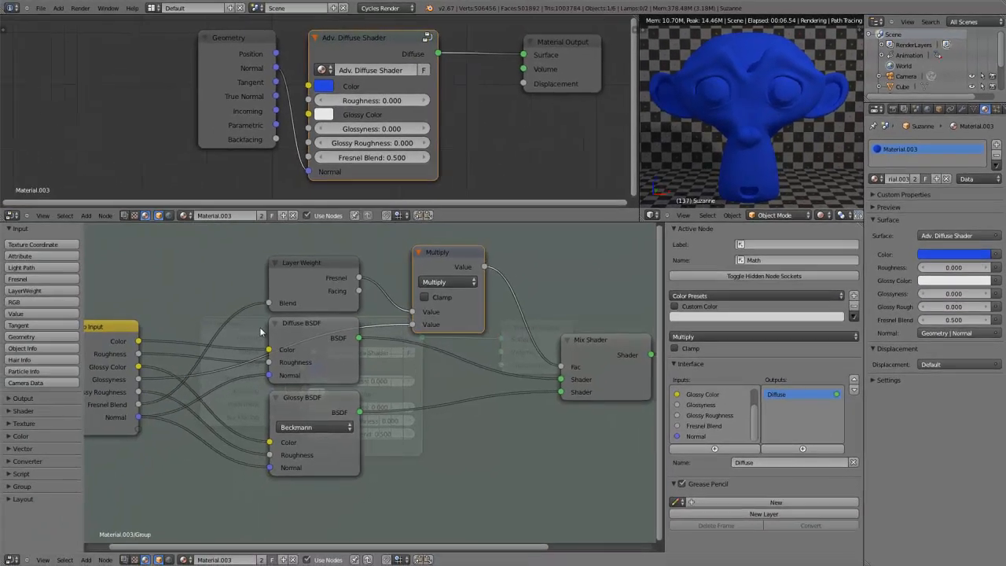
Limit the group's Glossyness input to a minimum of 0 and a maximum of 1
{"action": "scroll", "coordinate": [117, 425], "scroll_direction": "down", "scroll_amount": 2}
{"action": "middle_click_drag", "start_coordinate": [138, 466], "coordinate": [175, 424]}
{"action": "middle_click_drag", "start_coordinate": [321, 349], "coordinate": [292, 352]}
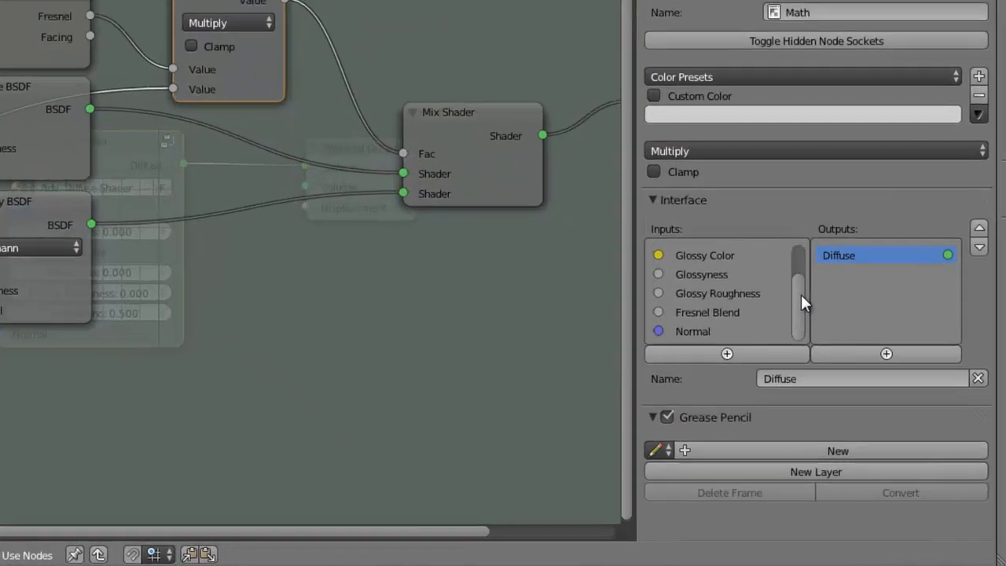
{"action": "scroll", "coordinate": [735, 384], "scroll_direction": "up", "scroll_amount": 1}
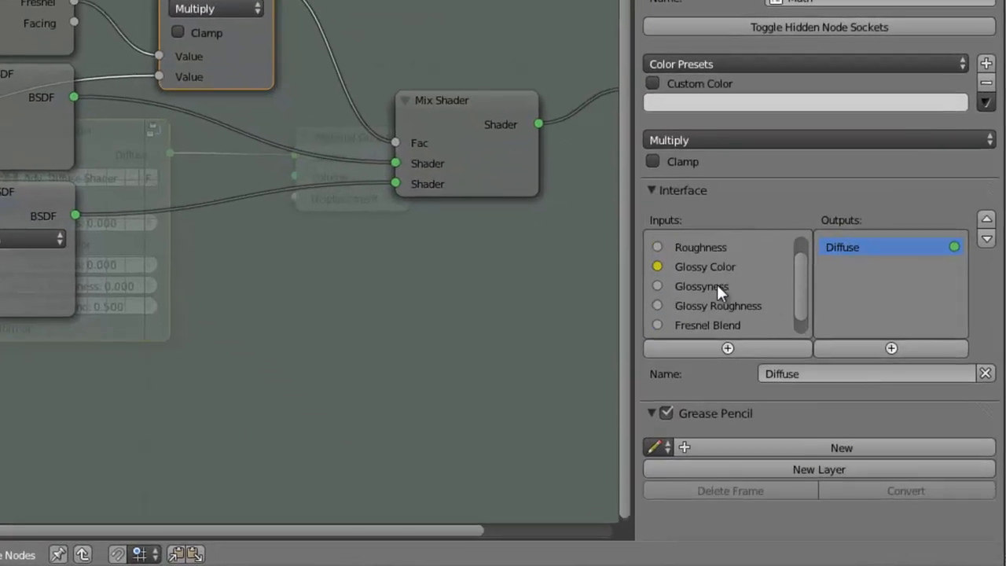
{"action": "left_click", "coordinate": [717, 284]}
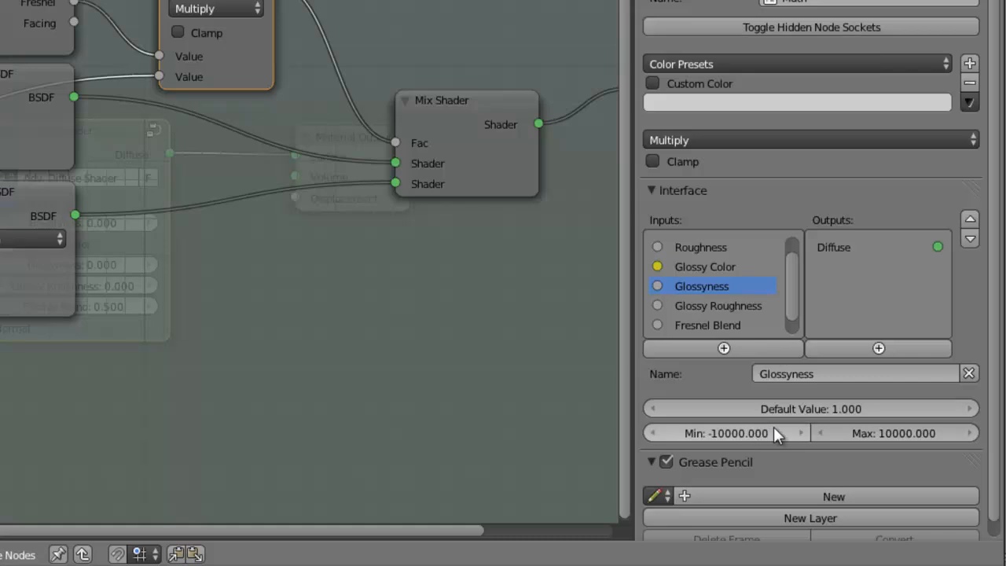
{"action": "left_click", "coordinate": [726, 431]}
{"action": "type", "text": "0"}
{"action": "key", "text": "Return"}
{"action": "left_click", "coordinate": [881, 435]}
{"action": "type", "text": "1"}
{"action": "key", "text": "Return"}
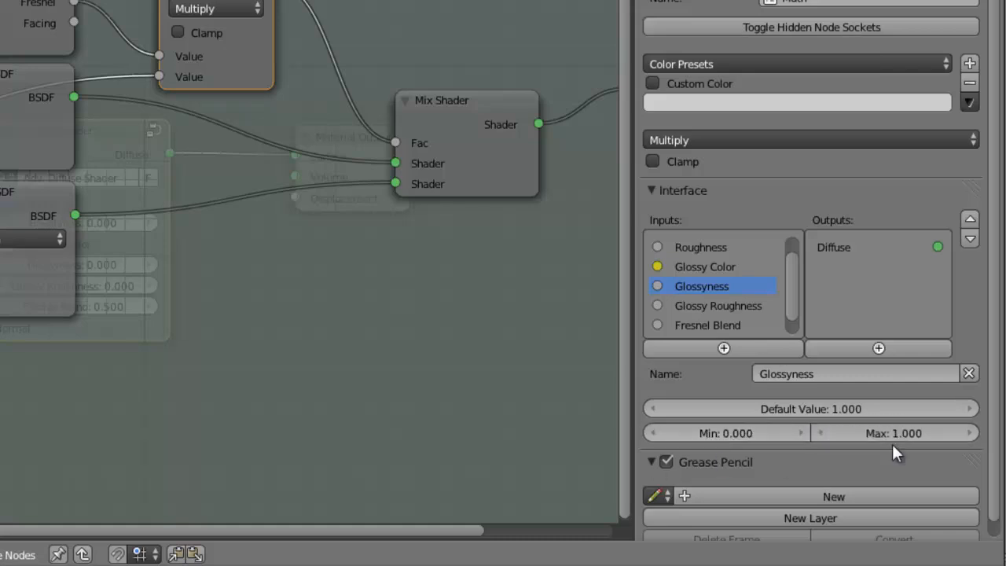
Set the default value of the group's Glossyness input to 0.5
{"action": "left_click", "coordinate": [811, 409]}
{"action": "type", "text": "0.5"}
{"action": "key", "text": "Return"}
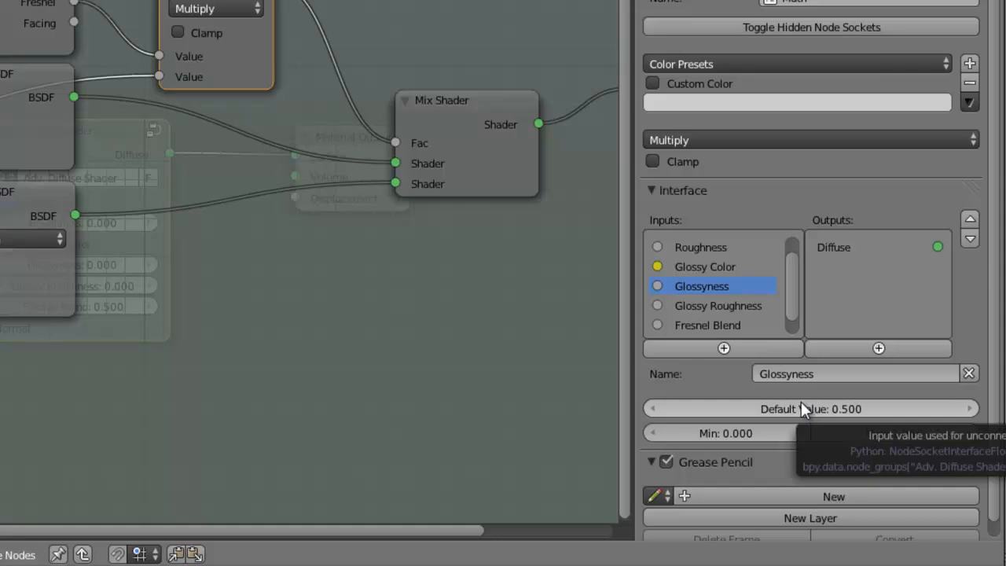
Check the default values and limits of the group's Roughness, Glossyness and Glossy Roughness inputs
{"action": "scroll", "coordinate": [789, 250], "scroll_direction": "up", "scroll_amount": 1}
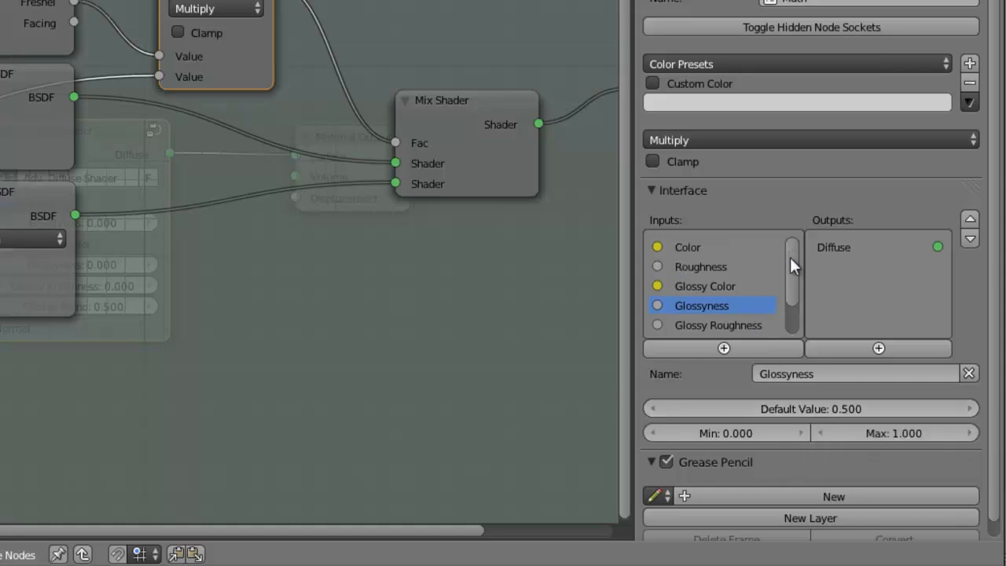
{"action": "left_click", "coordinate": [716, 268]}
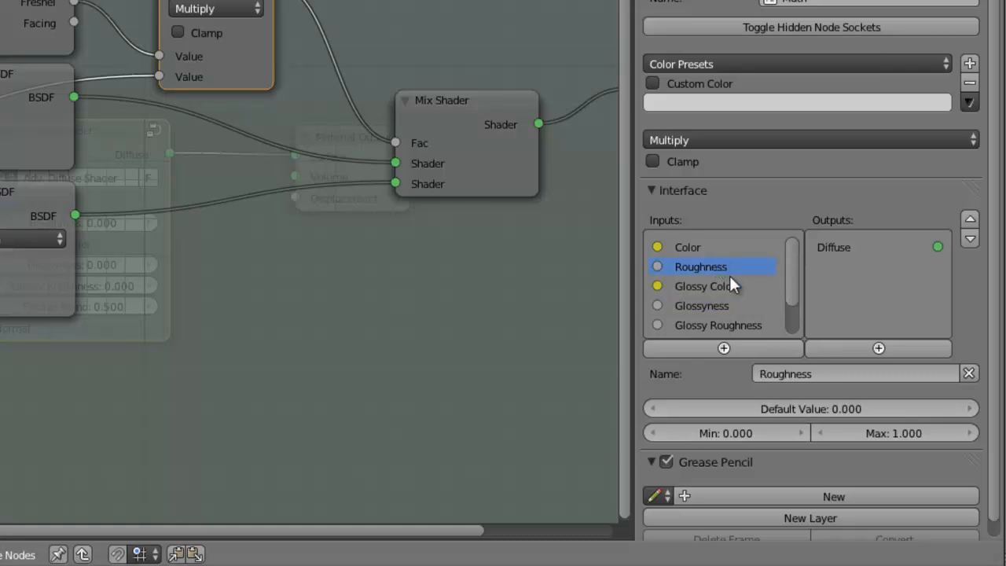
{"action": "left_click", "coordinate": [729, 306]}
{"action": "left_click", "coordinate": [725, 324]}
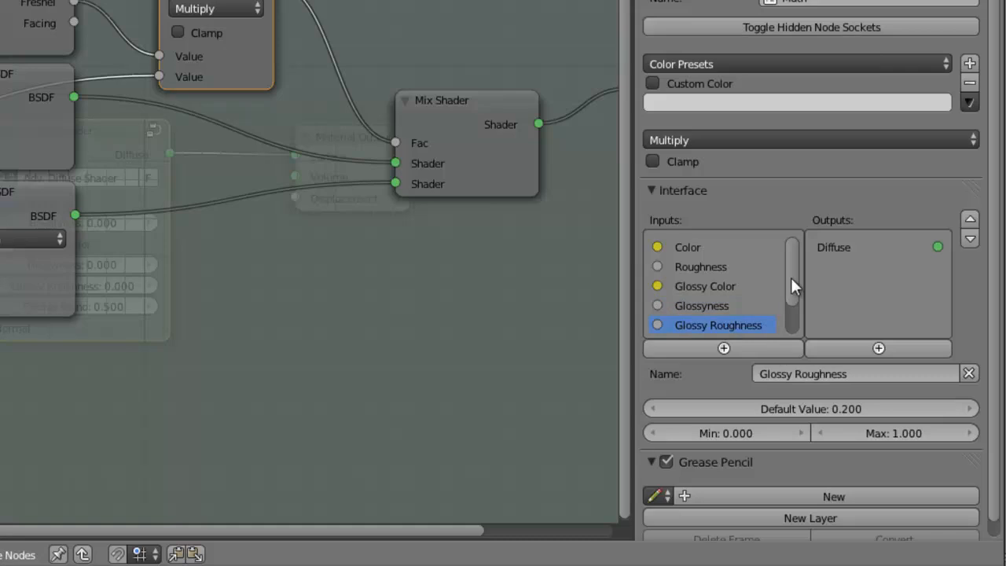
{"action": "left_click_drag", "start_coordinate": [794, 283], "coordinate": [822, 331]}
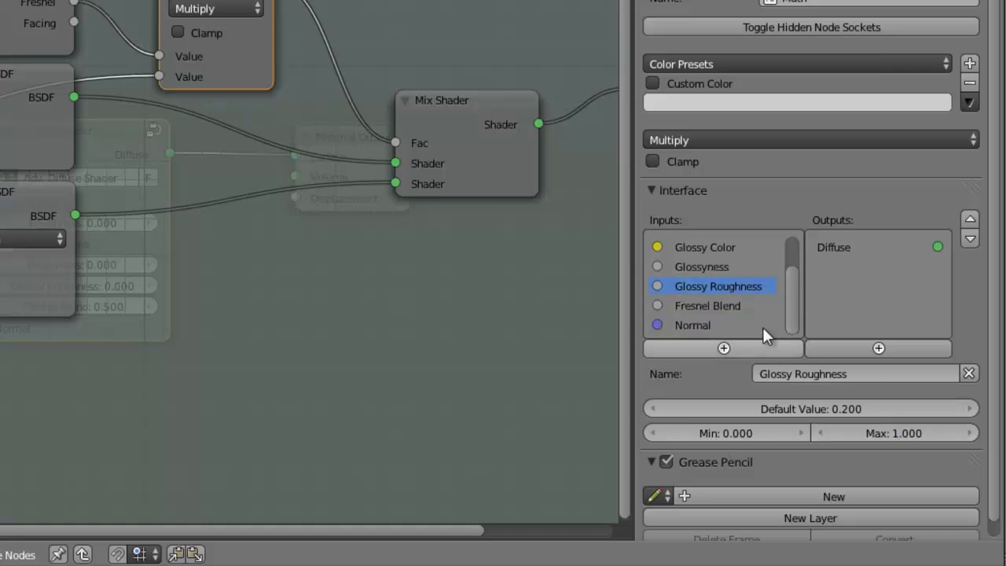
{"action": "scroll", "coordinate": [725, 287], "scroll_direction": "up", "scroll_amount": 2}
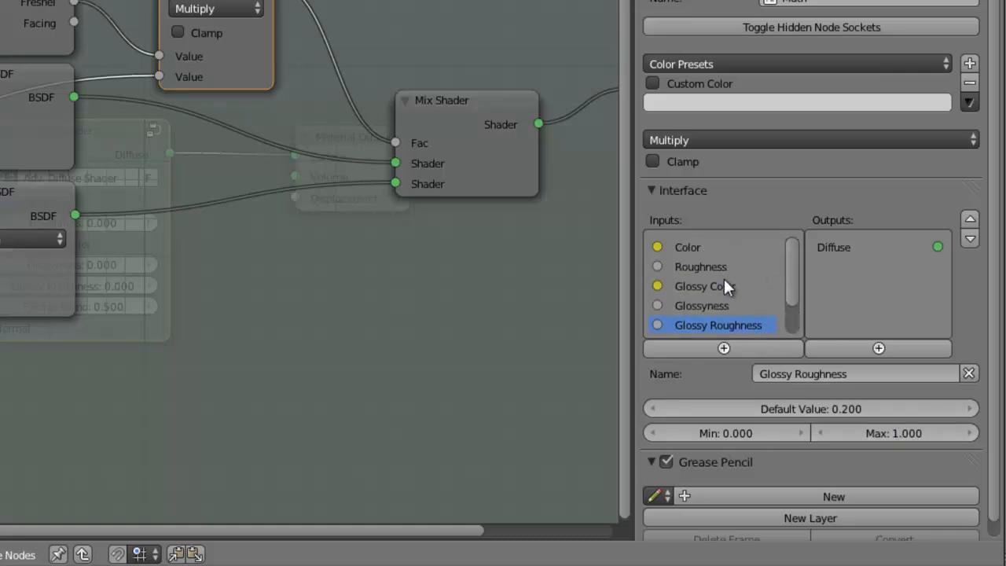
{"action": "left_click", "coordinate": [716, 268]}
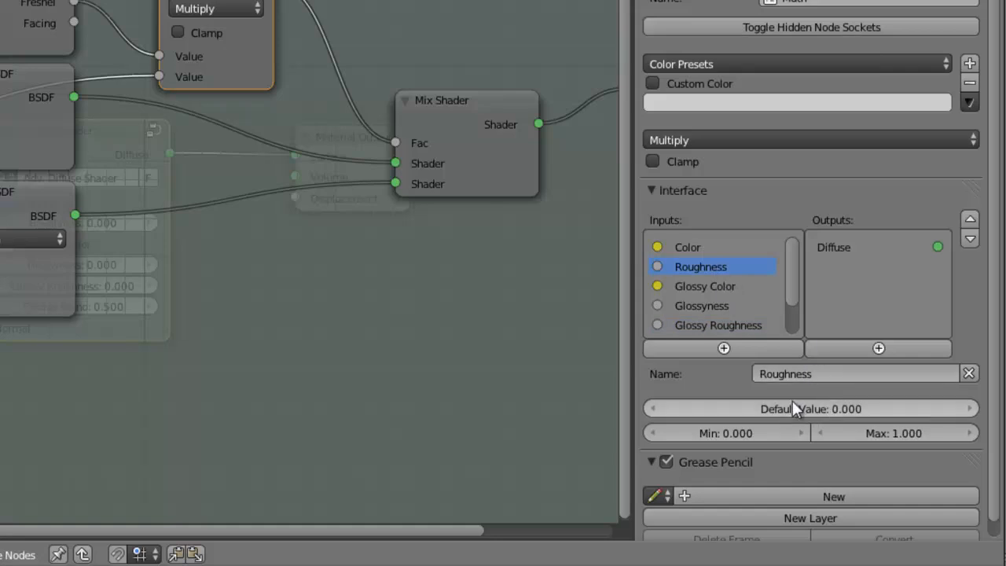
Set the default value of the group's Fresnel Blend input to 0.33
{"action": "left_click_drag", "start_coordinate": [791, 273], "coordinate": [794, 292]}
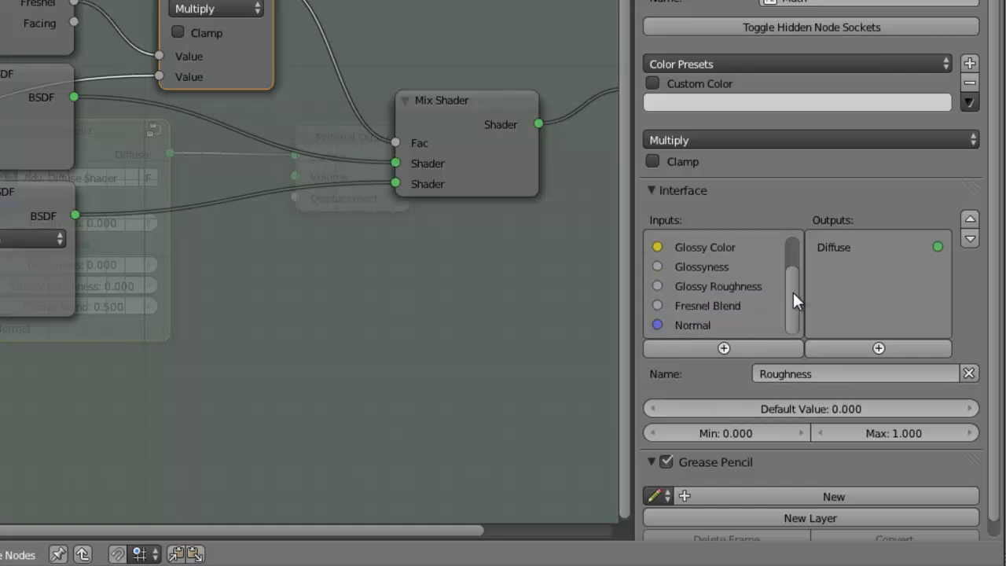
{"action": "left_click", "coordinate": [701, 286]}
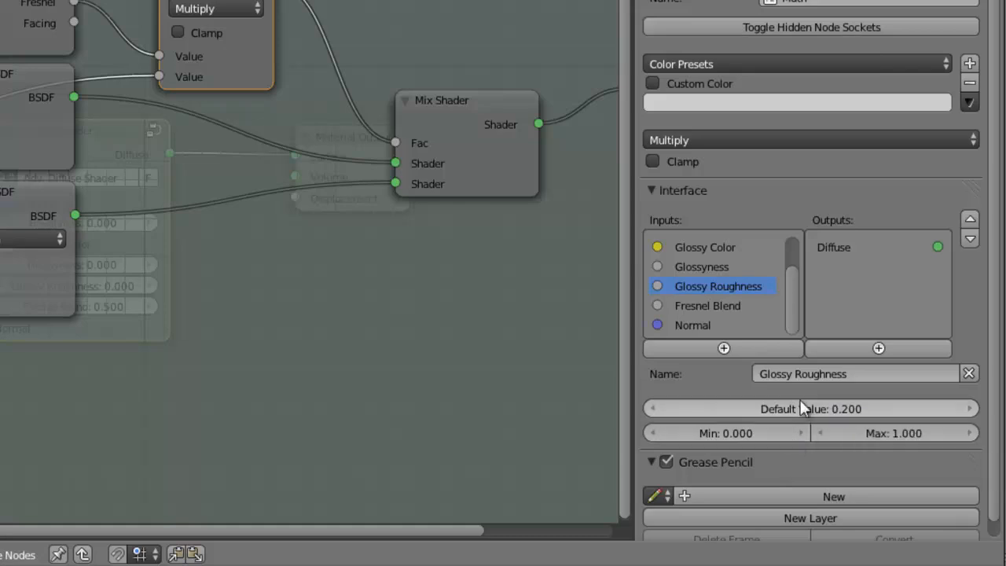
{"action": "left_click", "coordinate": [742, 304]}
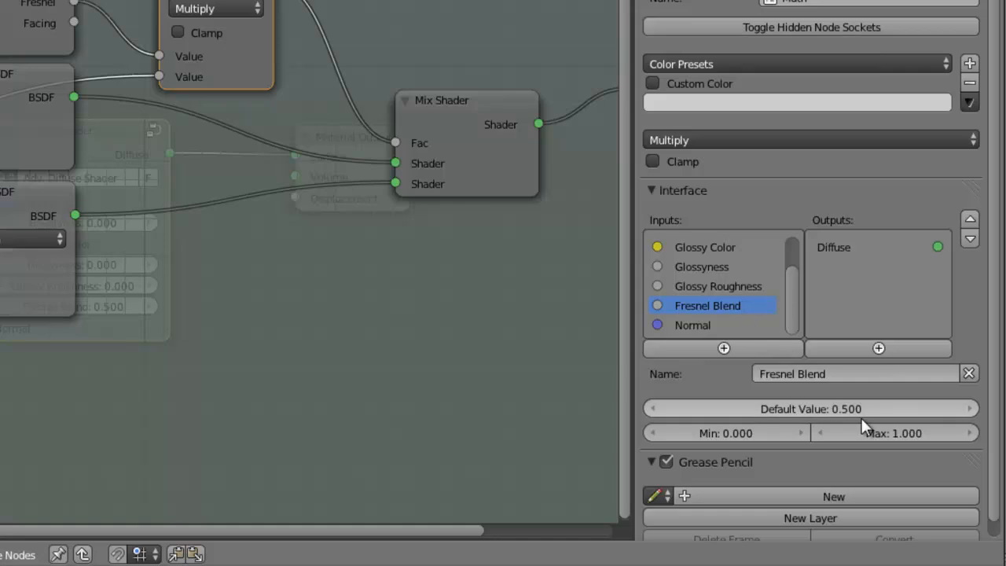
{"action": "left_click", "coordinate": [811, 403]}
{"action": "type", "text": "0.33"}
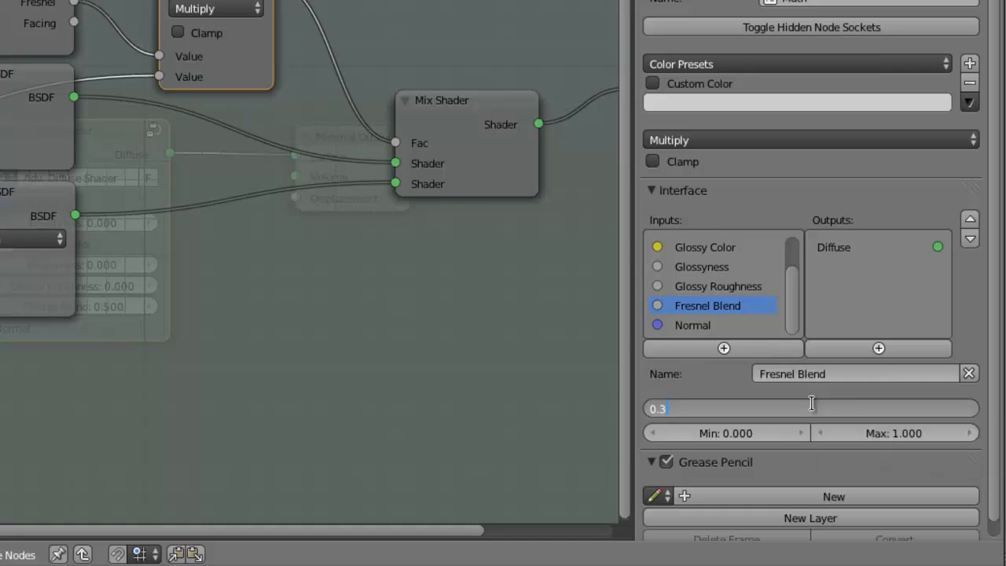
{"action": "key", "text": "Return"}
Check the interface settings of the group's Glossy Roughness, Normal and Color inputs
{"action": "mouse_move", "coordinate": [794, 311]}
{"action": "left_mouse_down"}
{"action": "mouse_move", "coordinate": [795, 289]}
{"action": "mouse_move", "coordinate": [796, 321]}
{"action": "mouse_move", "coordinate": [796, 284]}
{"action": "mouse_move", "coordinate": [797, 306]}
{"action": "left_mouse_up"}
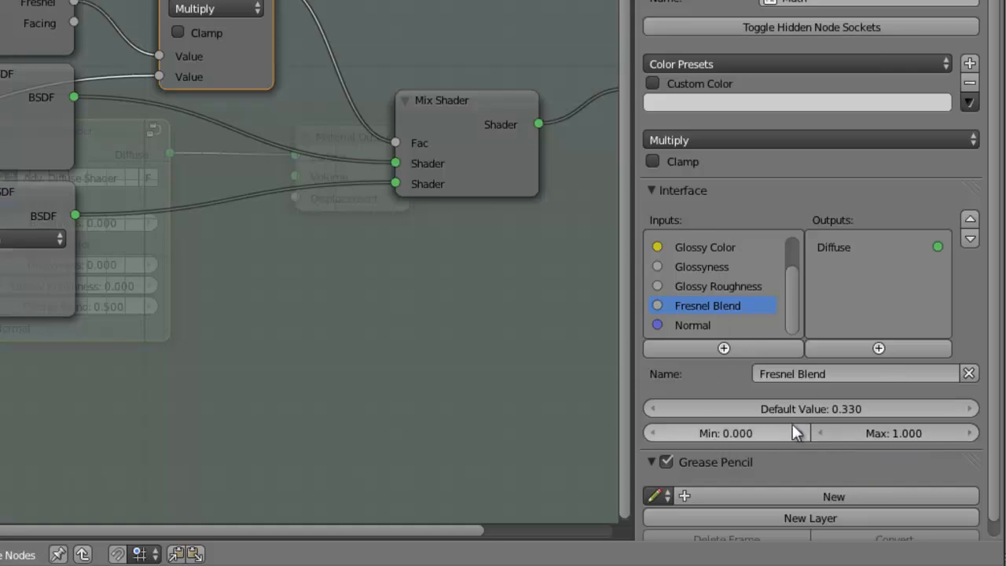
{"action": "left_click", "coordinate": [738, 285]}
{"action": "left_click", "coordinate": [721, 324]}
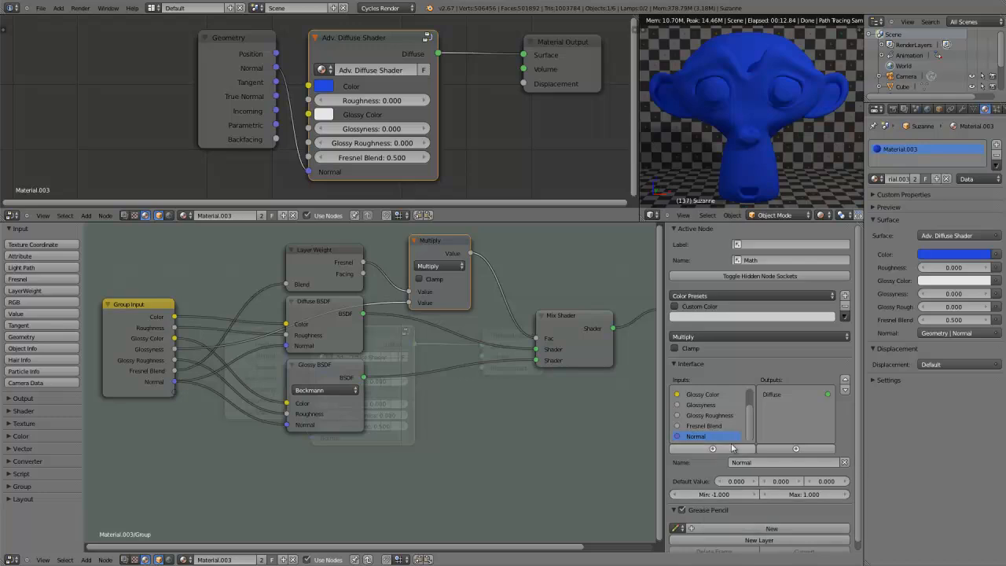
{"action": "left_click_drag", "start_coordinate": [750, 429], "coordinate": [749, 408]}
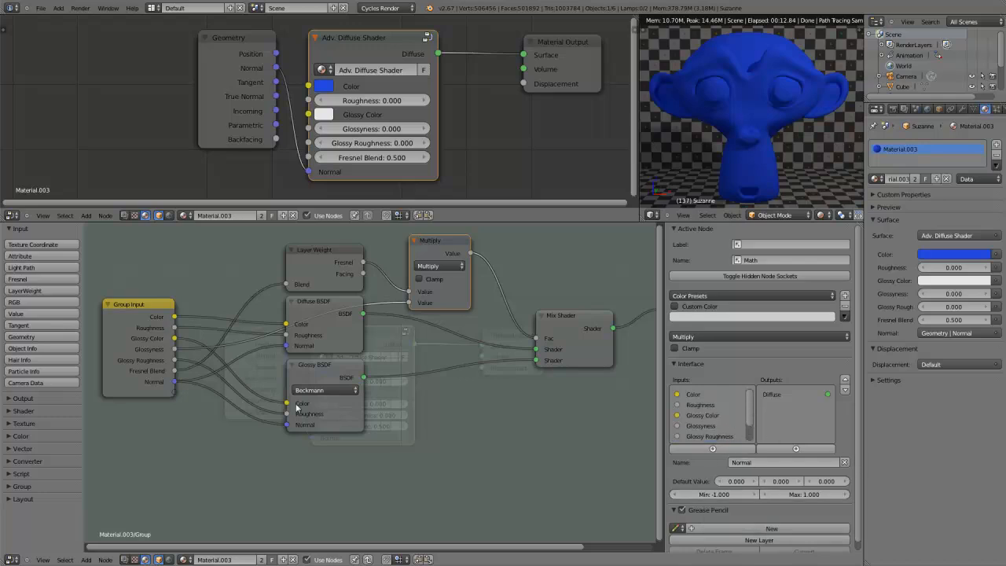
{"action": "key", "text": "Tab"}
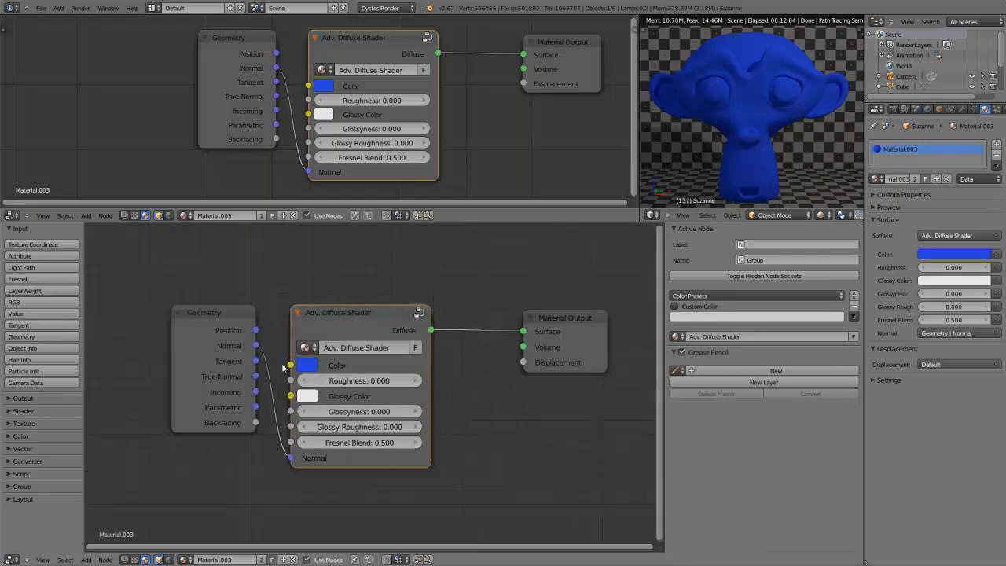
{"action": "key", "text": "Tab"}
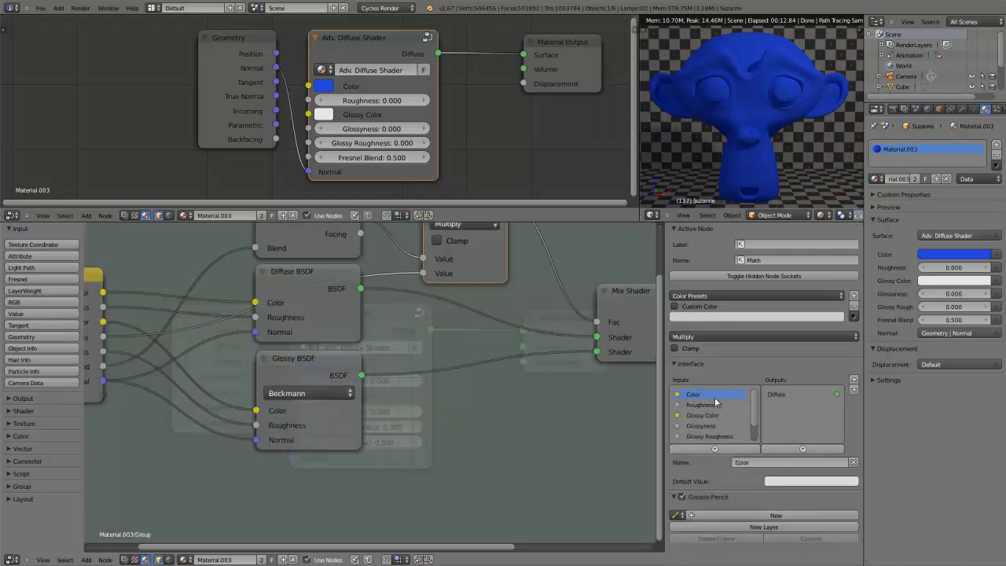
Leave the group and delete the Adv. Diffuse Shader and Geometry nodes, keeping only a repositioned Material Output
{"action": "key", "text": "Tab"}
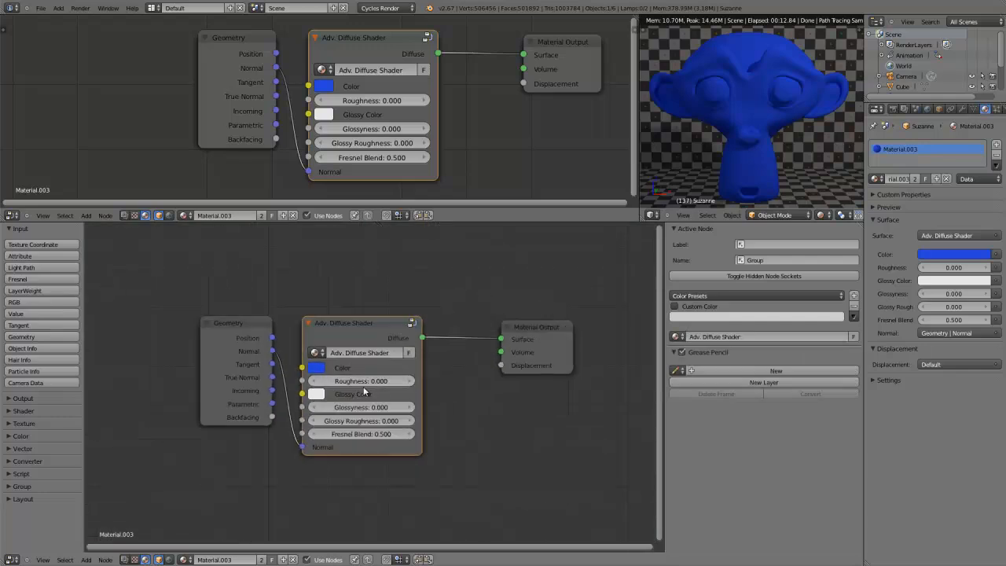
{"action": "key", "text": "x"}
{"action": "left_click", "coordinate": [262, 341]}
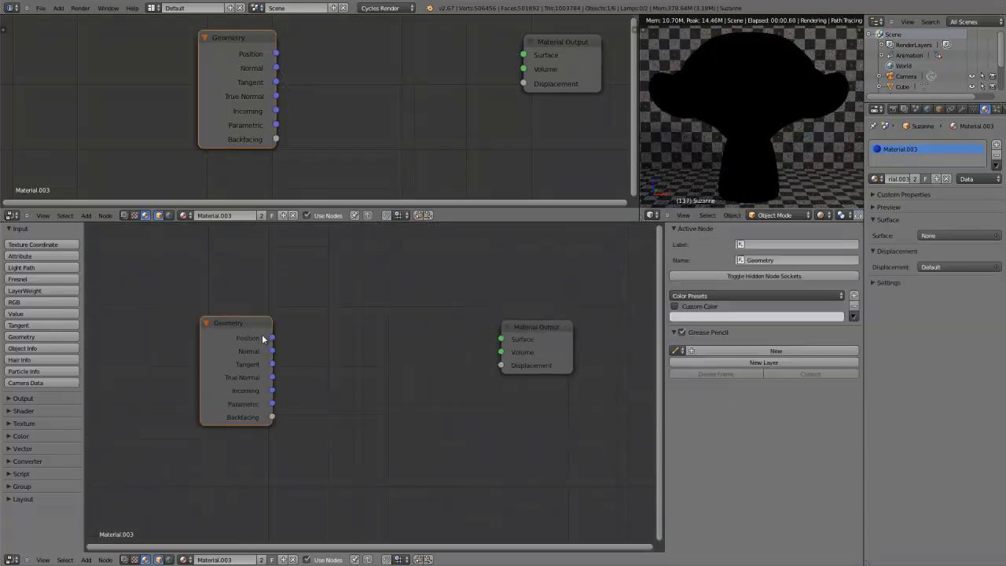
{"action": "key", "text": "x"}
{"action": "left_click_drag", "start_coordinate": [539, 333], "coordinate": [461, 325]}
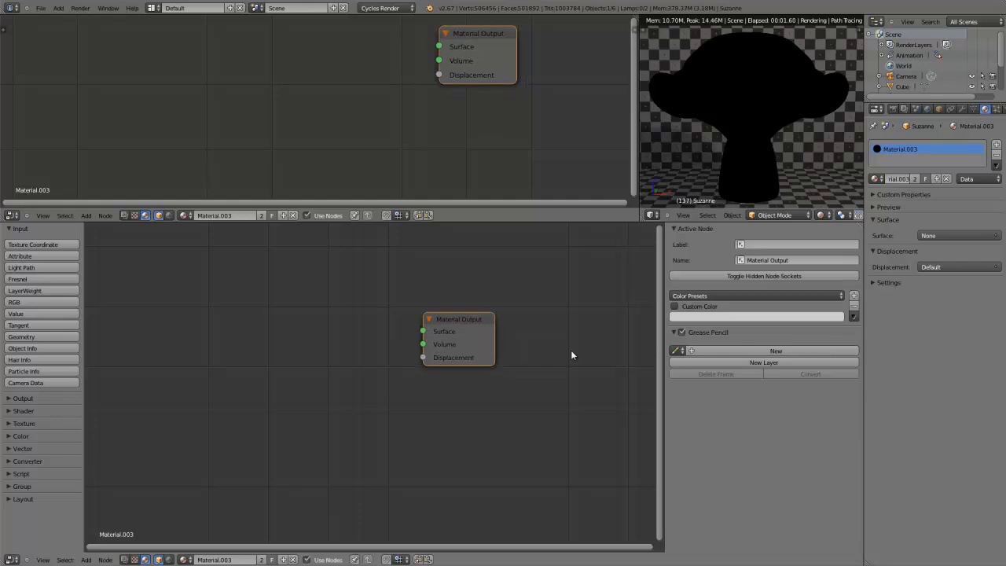
Assign the Adv. Diffuse Shader group as the material's surface and feed its Normal input from Geometry Normal
{"action": "left_click", "coordinate": [952, 236]}
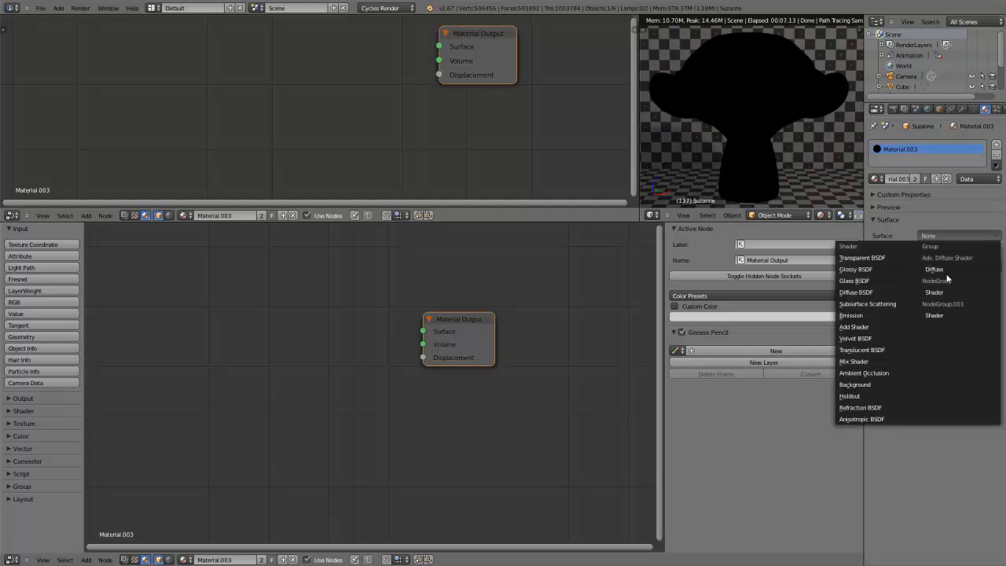
{"action": "left_click", "coordinate": [947, 258]}
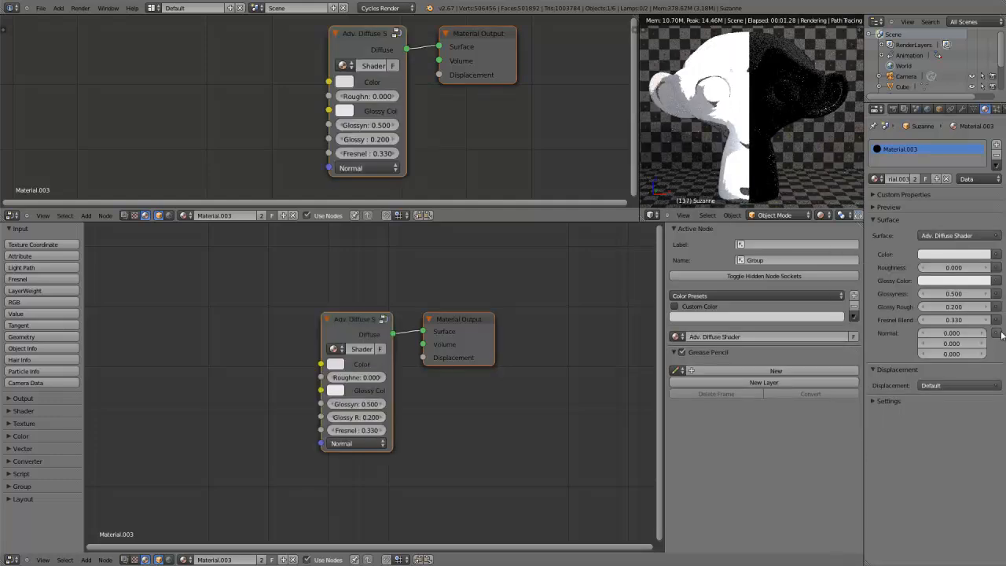
{"action": "left_click", "coordinate": [996, 334]}
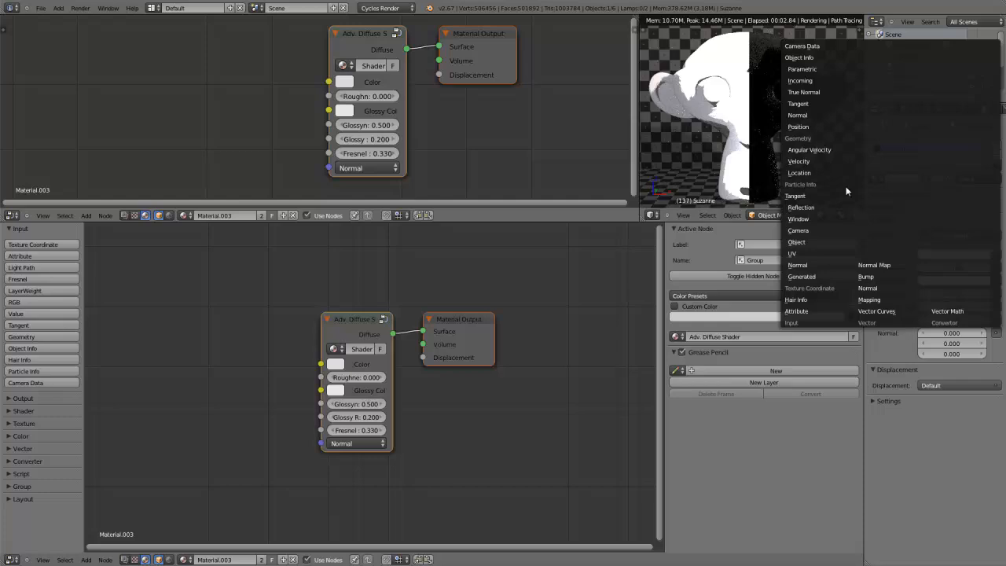
{"action": "left_click", "coordinate": [818, 115]}
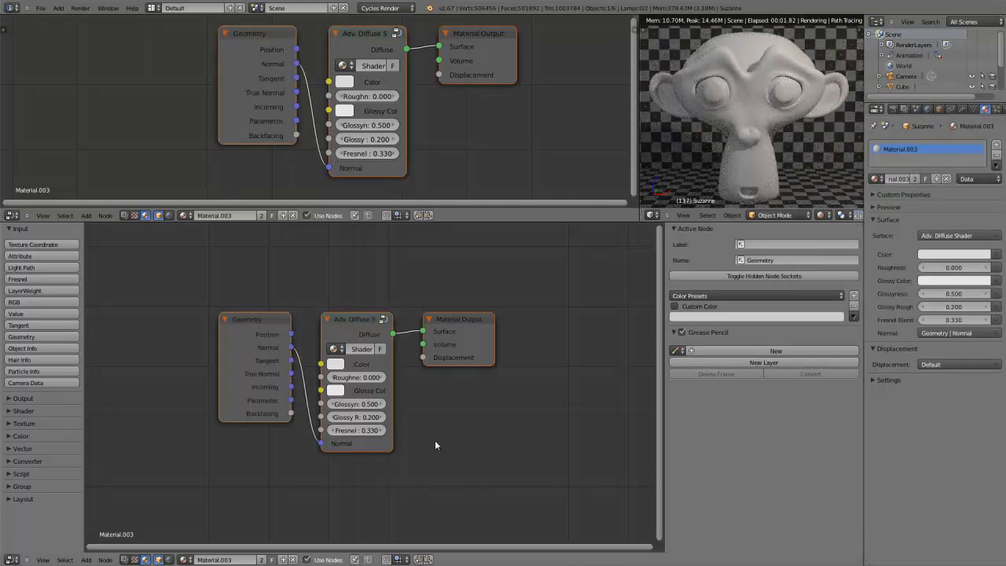
Widen the Adv. Diffuse Shader node to fit its full socket names and move Material Output away from it
{"action": "left_click_drag", "start_coordinate": [393, 385], "coordinate": [441, 384]}
{"action": "left_click_drag", "start_coordinate": [466, 340], "coordinate": [552, 342]}
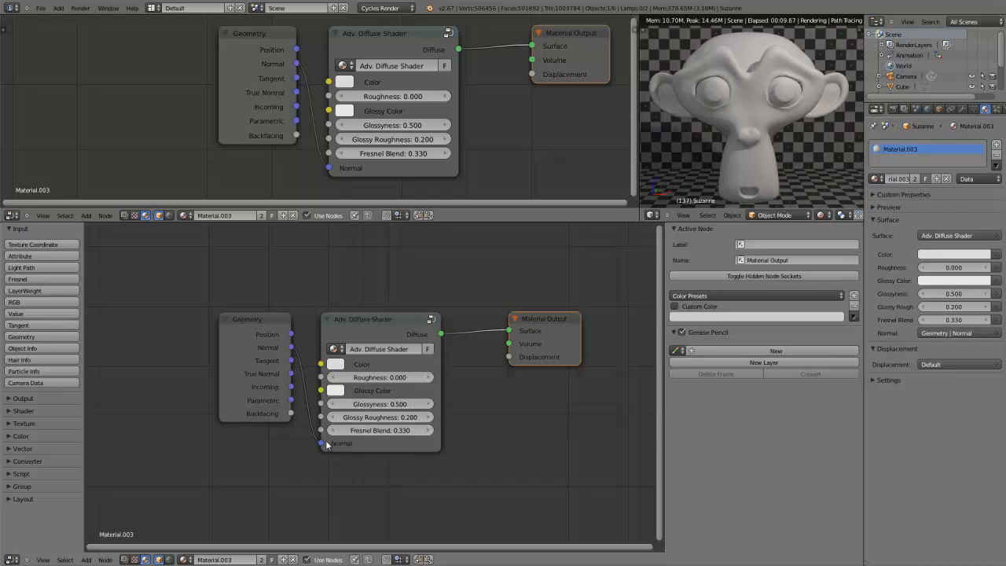
Test the Adv. Diffuse Shader node's Glossyness at 1, then set it back to 0.5
{"action": "left_click", "coordinate": [382, 405]}
{"action": "type", "text": "1"}
{"action": "key", "text": "Return"}
{"action": "left_click", "coordinate": [380, 404]}
{"action": "type", "text": "0"}
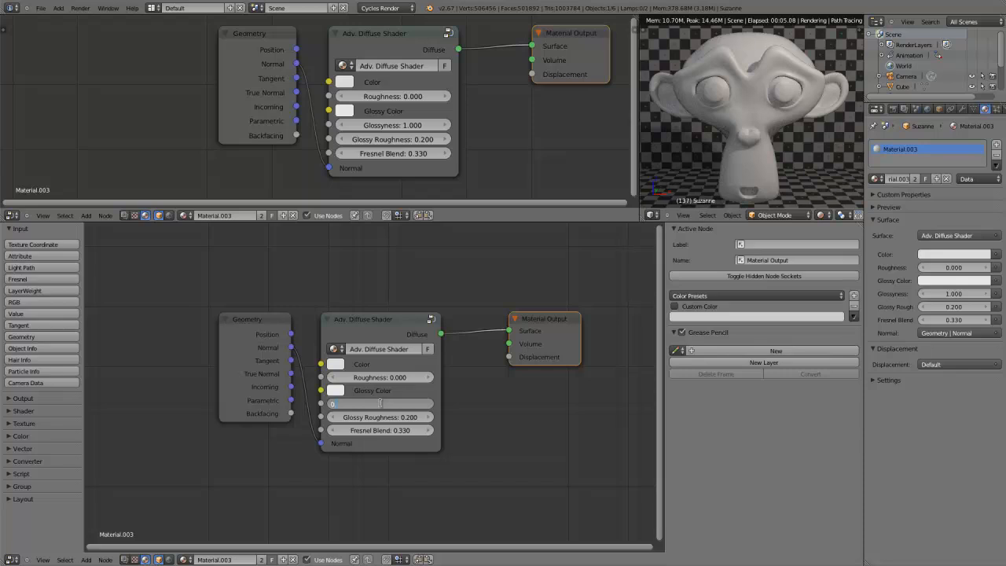
{"action": "type", "text": ".5"}
{"action": "key", "text": "Return"}
{"action": "scroll", "coordinate": [369, 406], "scroll_direction": "up", "scroll_amount": 4}
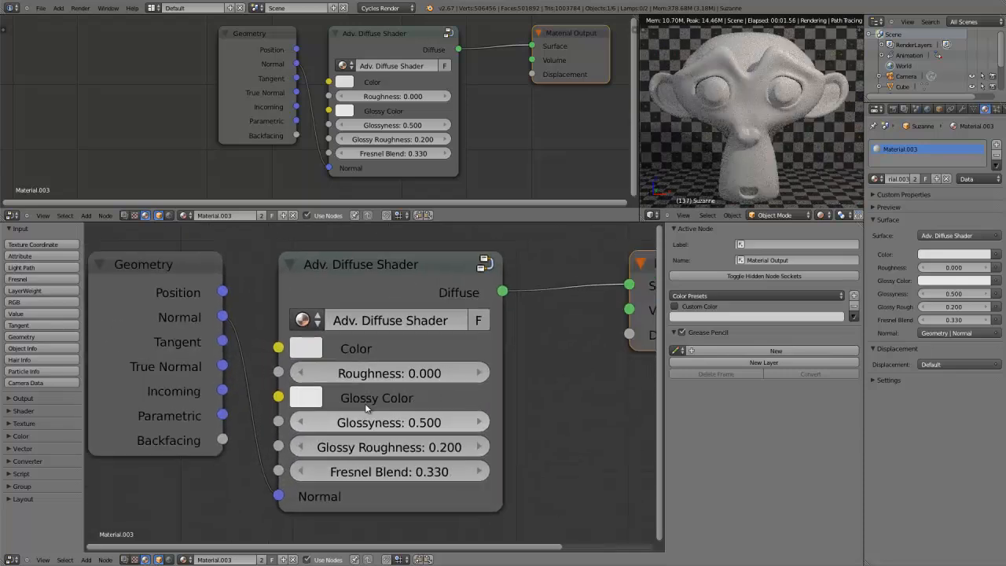
{"action": "scroll", "coordinate": [388, 386], "scroll_direction": "down", "scroll_amount": 4}
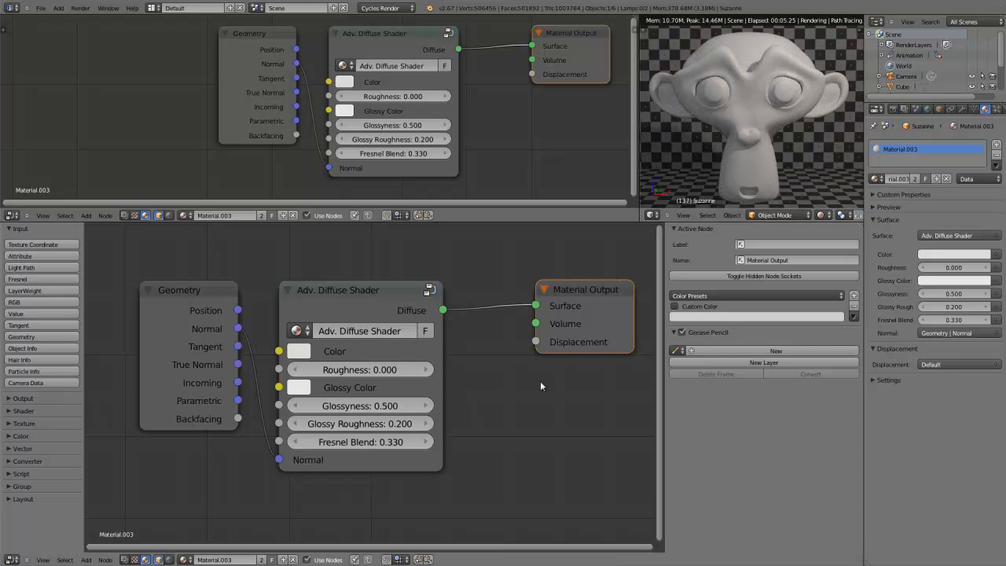
Change the Adv. Diffuse Shader node's Color to a saturated blue
{"action": "left_click", "coordinate": [297, 352]}
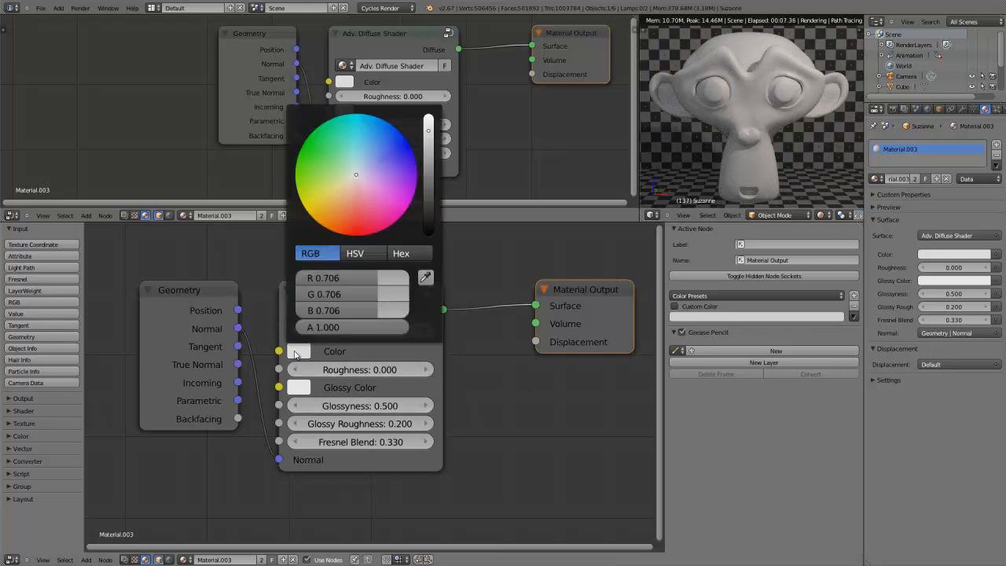
{"action": "left_click_drag", "start_coordinate": [367, 161], "coordinate": [402, 166]}
{"action": "left_click", "coordinate": [310, 353]}
{"action": "left_click", "coordinate": [305, 356]}
{"action": "left_click", "coordinate": [411, 135]}
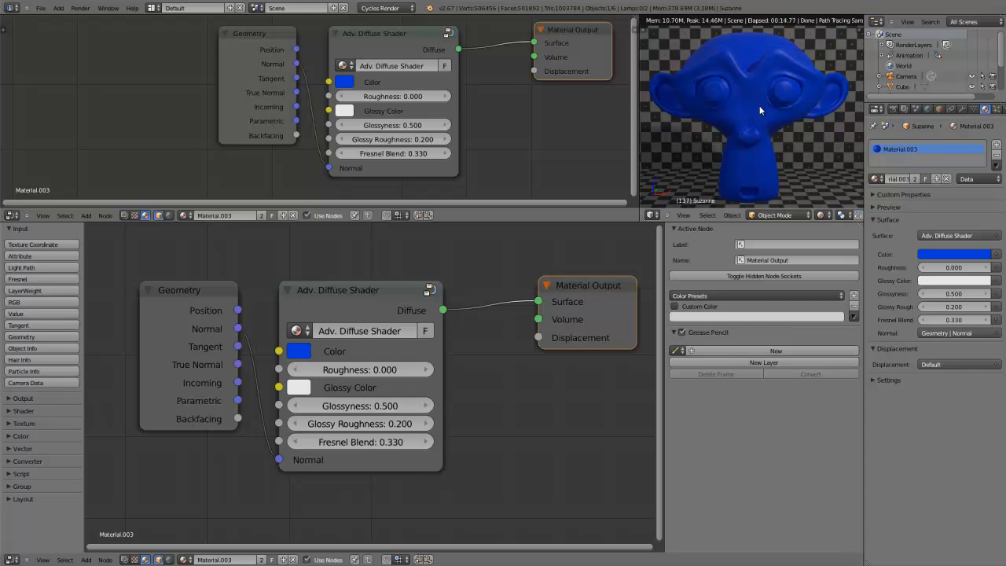
Hide the Geometry node's unused sockets and move it next to the shader group's Normal input
{"action": "left_click", "coordinate": [172, 320]}
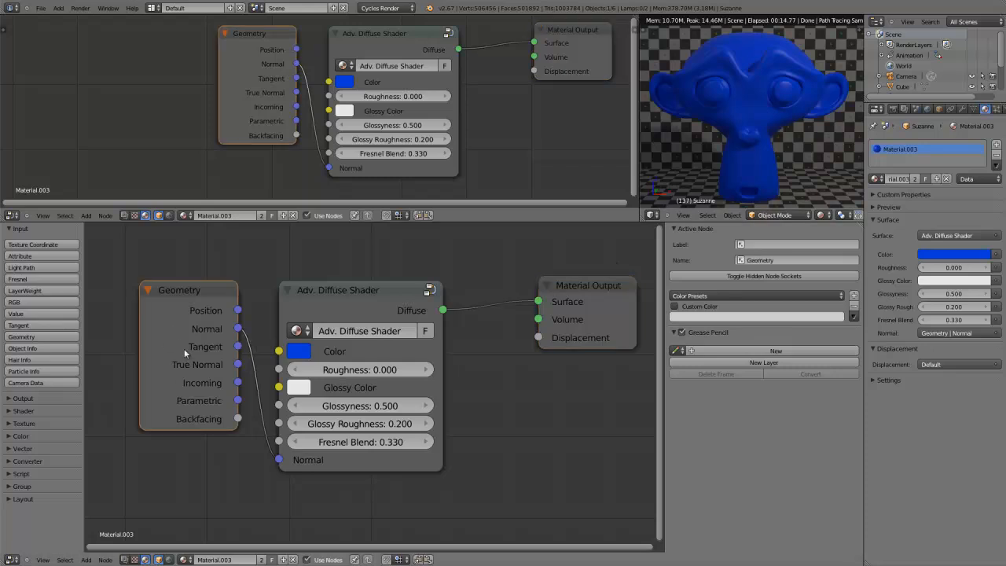
{"action": "key", "text": "ctrl+h"}
{"action": "left_click_drag", "start_coordinate": [189, 291], "coordinate": [191, 458]}
{"action": "scroll", "coordinate": [480, 399], "scroll_direction": "down", "scroll_amount": 4}
{"action": "scroll", "coordinate": [484, 416], "scroll_direction": "up", "scroll_amount": 5}
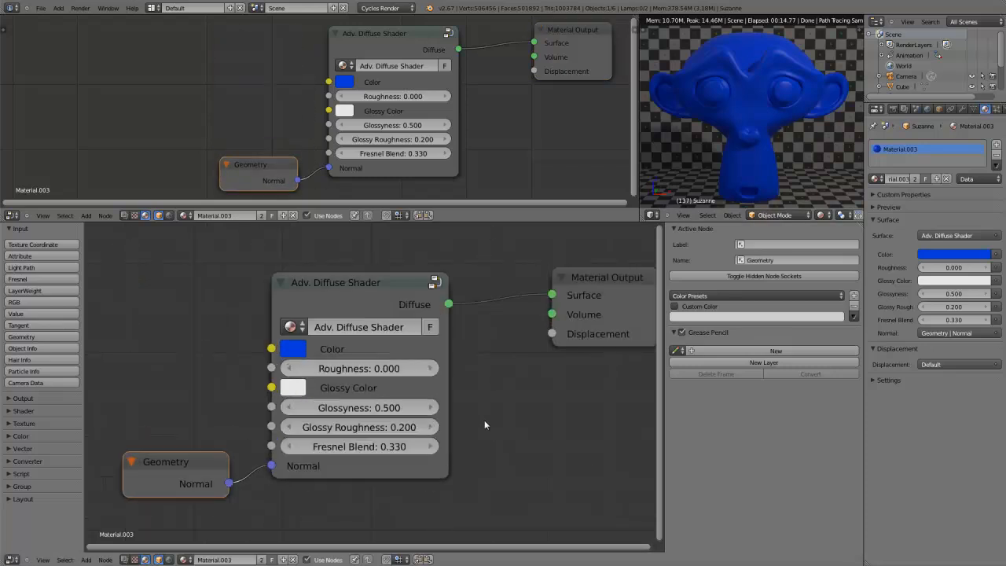
{"action": "middle_click_drag", "start_coordinate": [484, 420], "coordinate": [436, 412]}
{"action": "left_click_drag", "start_coordinate": [134, 454], "coordinate": [140, 425]}
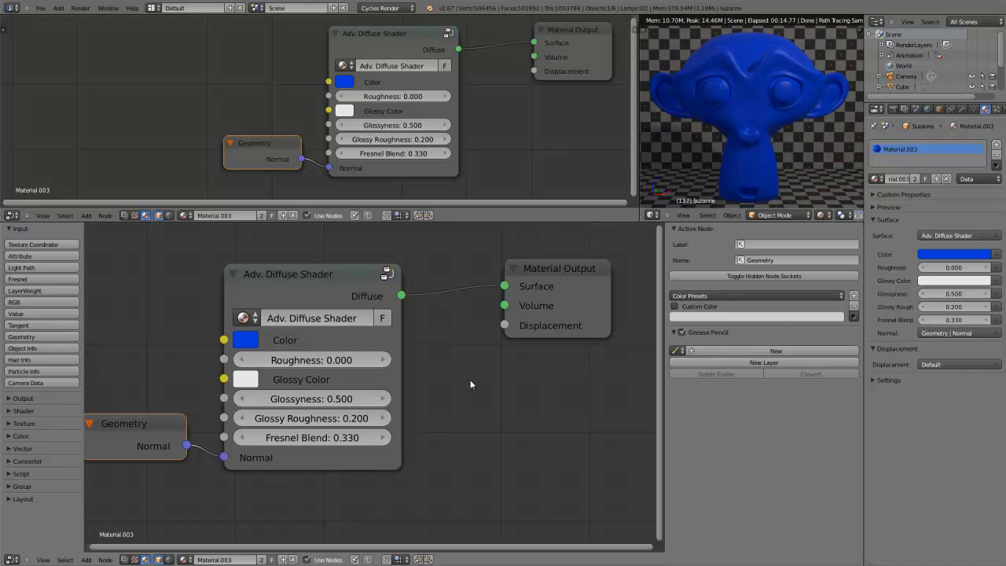
Align the Geometry and Material Output nodes with the shader group's sockets so their links run nearly straight
{"action": "scroll", "coordinate": [438, 382], "scroll_direction": "down", "scroll_amount": 3}
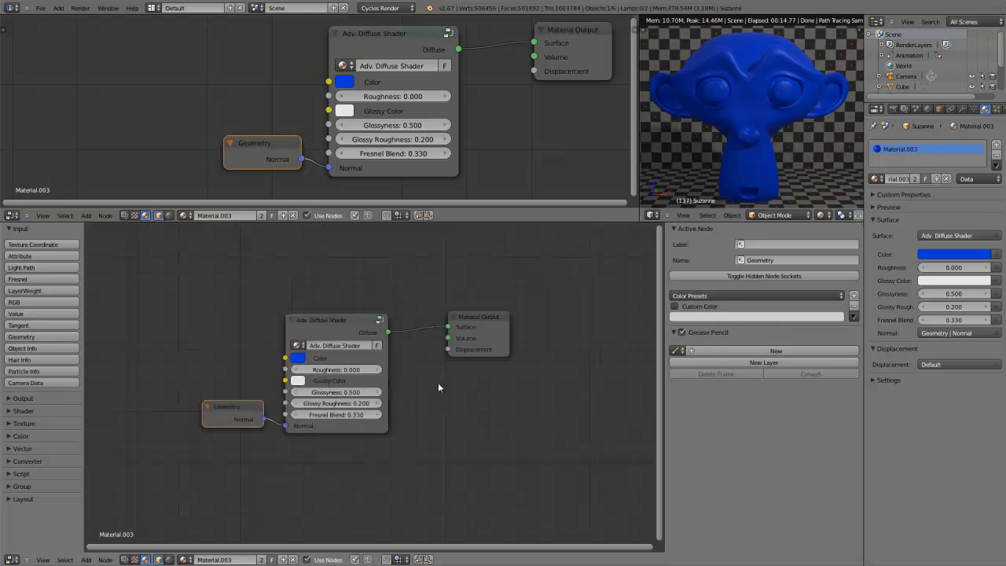
{"action": "scroll", "coordinate": [438, 382], "scroll_direction": "up", "scroll_amount": 2}
{"action": "left_click_drag", "start_coordinate": [195, 421], "coordinate": [193, 426]}
{"action": "left_click_drag", "start_coordinate": [536, 303], "coordinate": [535, 304]}
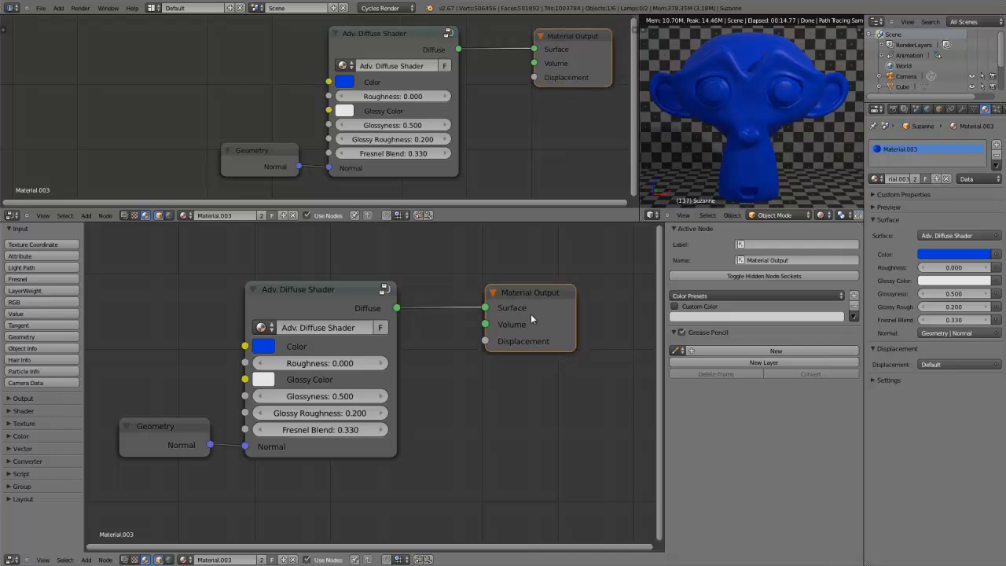
{"action": "left_click", "coordinate": [340, 297]}
{"action": "scroll", "coordinate": [401, 385], "scroll_direction": "down", "scroll_amount": 2}
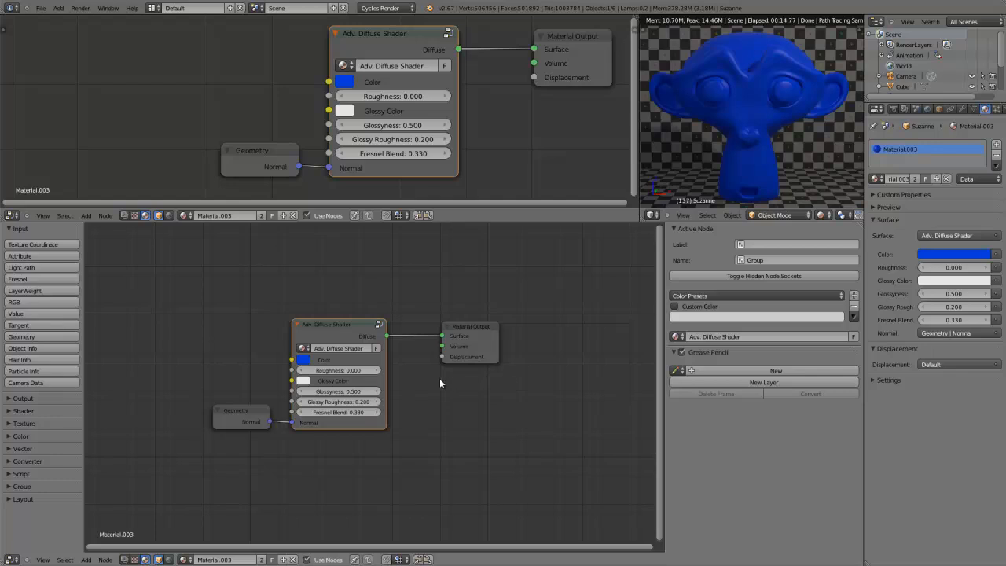
{"action": "scroll", "coordinate": [439, 380], "scroll_direction": "up", "scroll_amount": 2}
{"action": "middle_click_drag", "start_coordinate": [431, 383], "coordinate": [477, 380]}
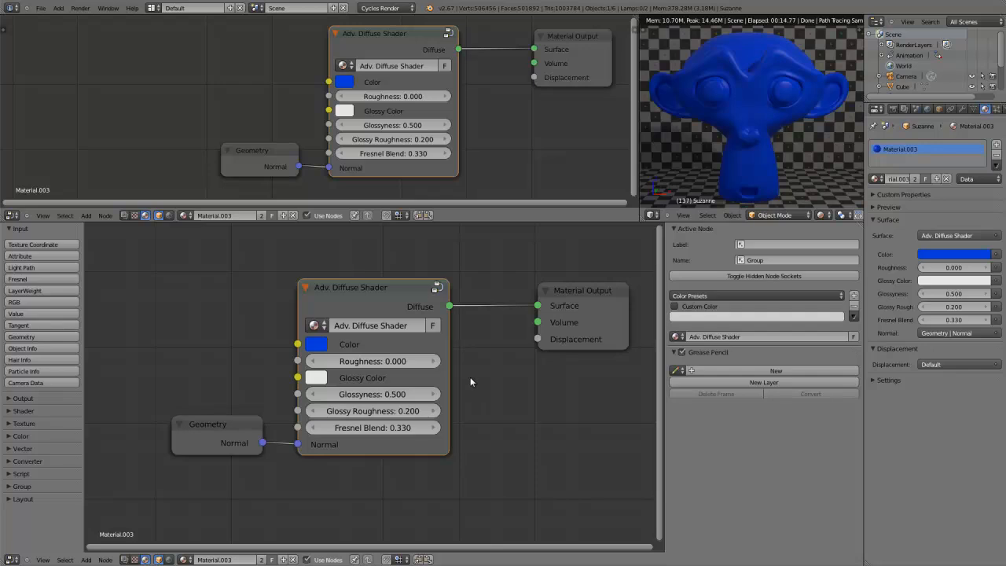
{"action": "left_click", "coordinate": [224, 425]}
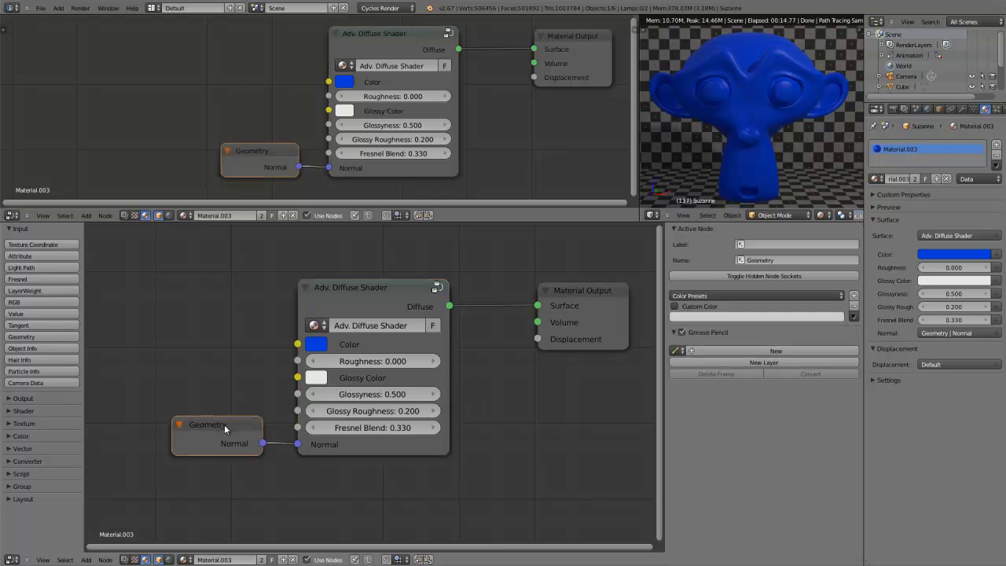